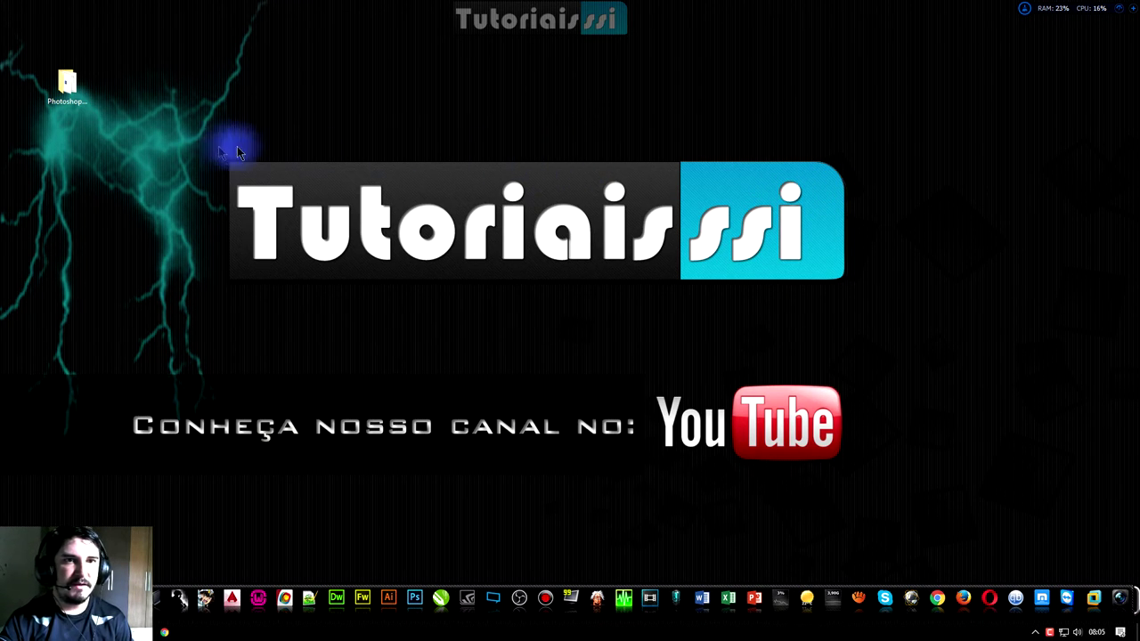
# - Launch PhotoshopCS6Portable from the desktop PhotoshopPortable folder, then close the folder window
pyautogui.click(60, 92)
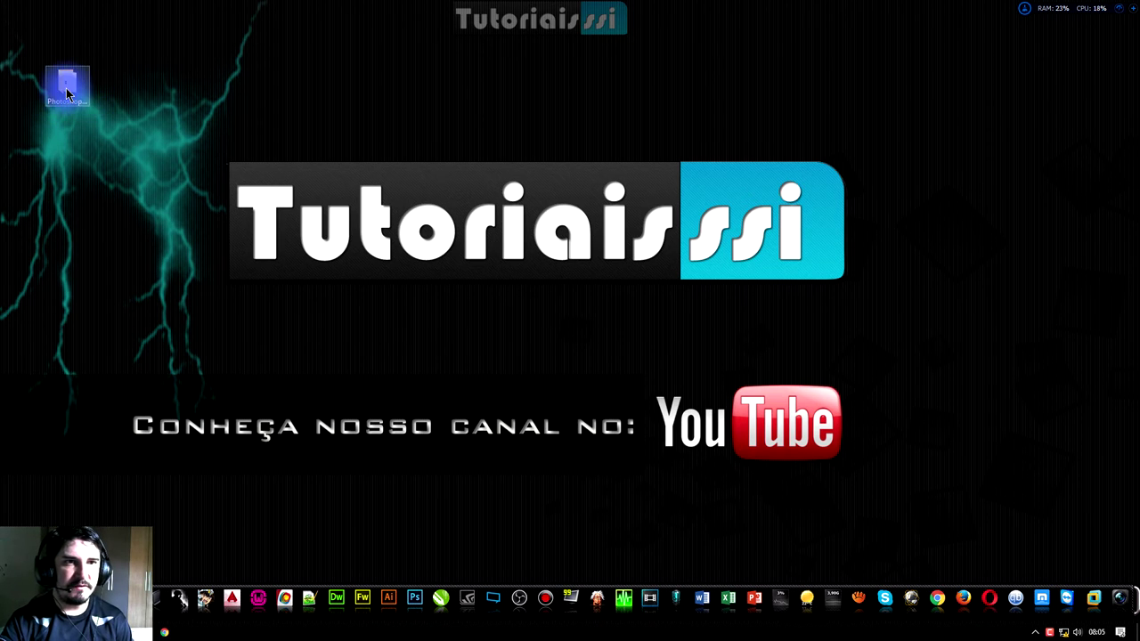
pyautogui.doubleClick(64, 84)
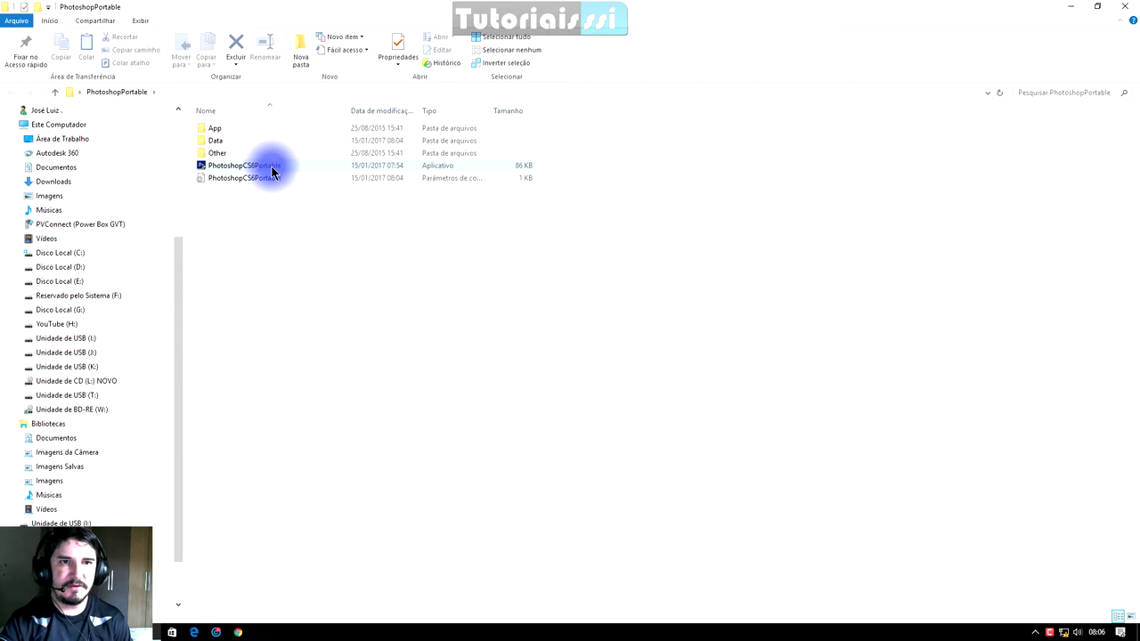
pyautogui.click(272, 169)
pyautogui.doubleClick(272, 171)
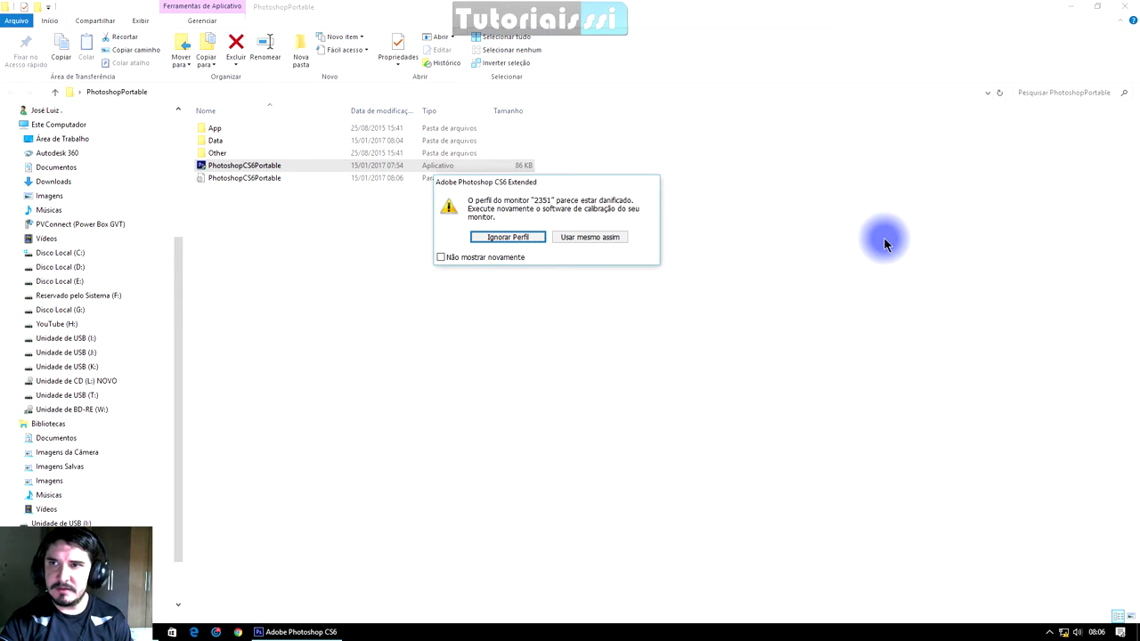
pyautogui.click(1128, 9)
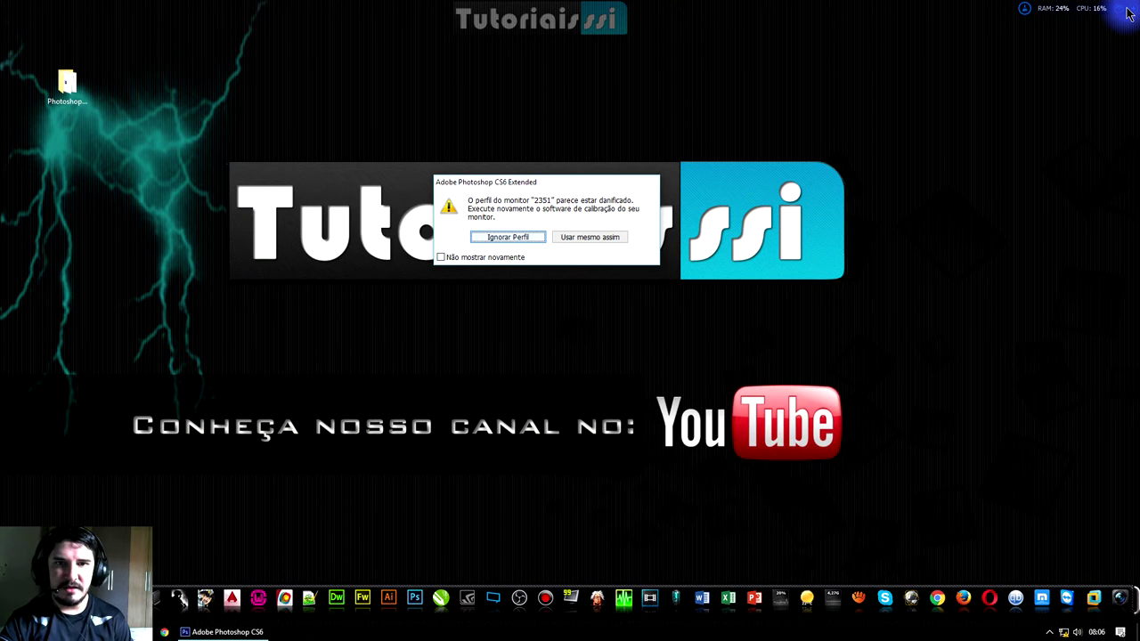
# - Dismiss the monitor-profile warning and create a white 1280×720 px, 72 ppi document named MOntagem-Fotos
pyautogui.press('Return')
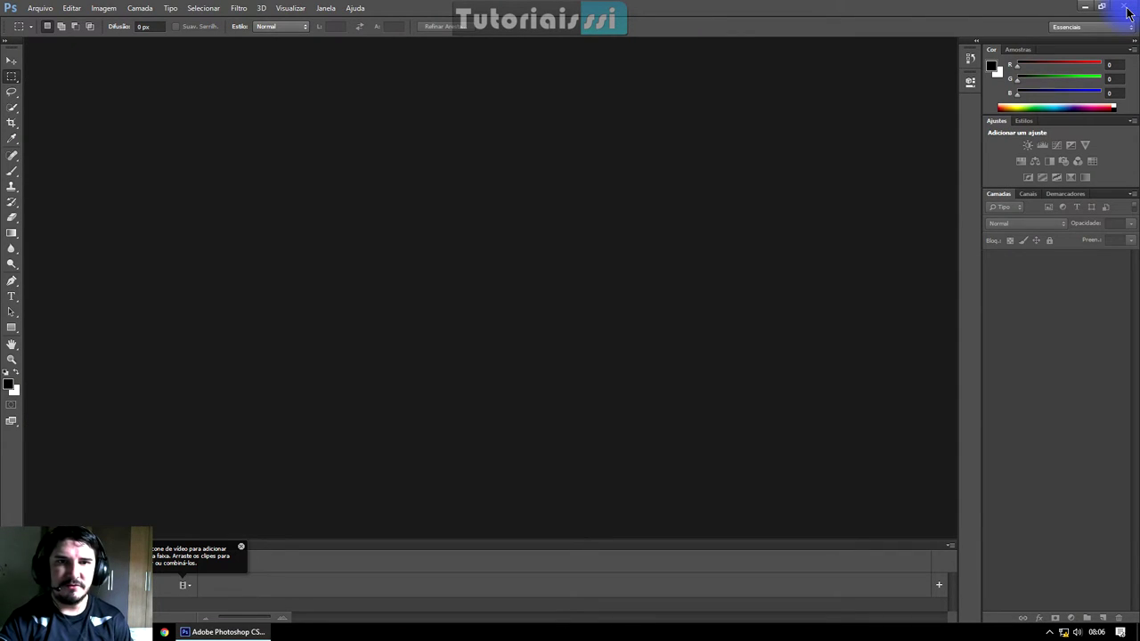
pyautogui.press('alt')
pyautogui.press('Return')
pyautogui.press('Down')
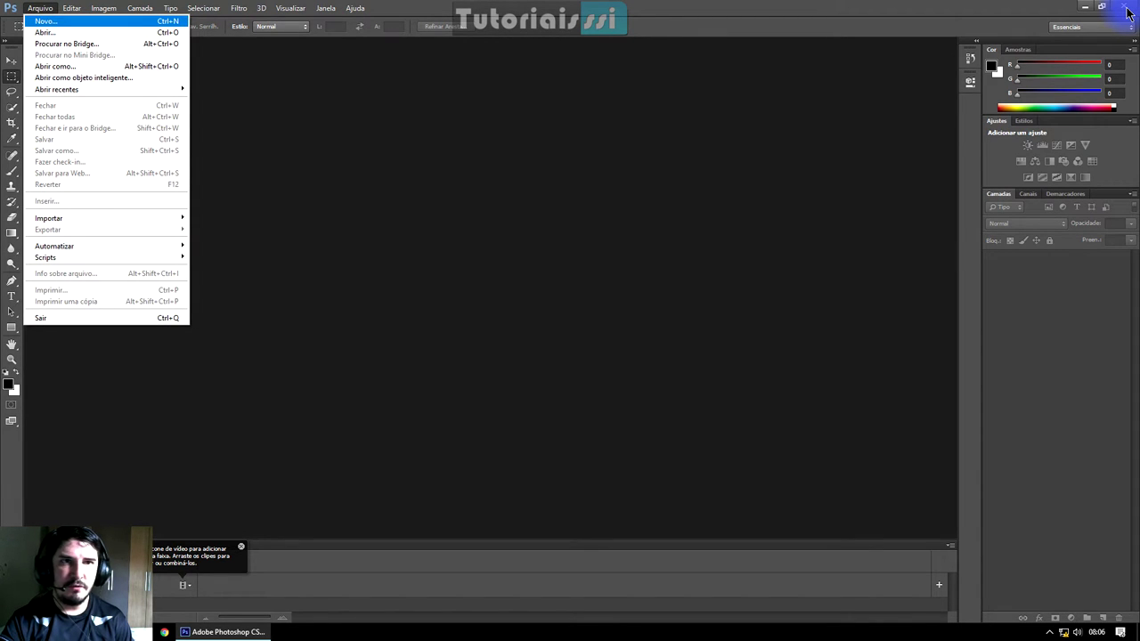
pyautogui.press('Return')
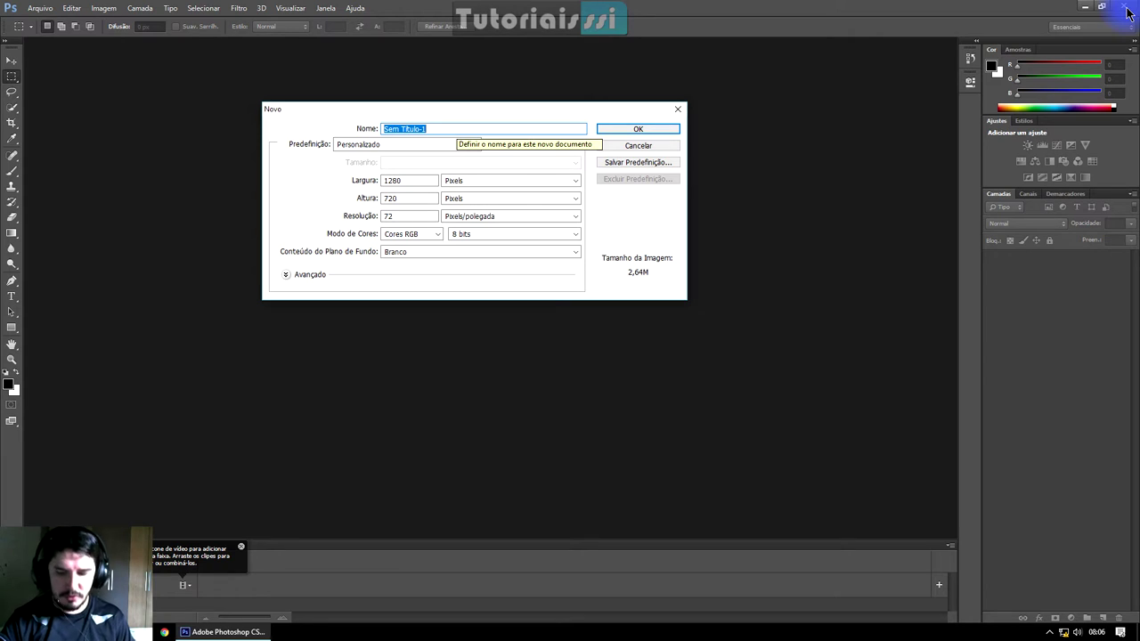
pyautogui.write('MOntagem')
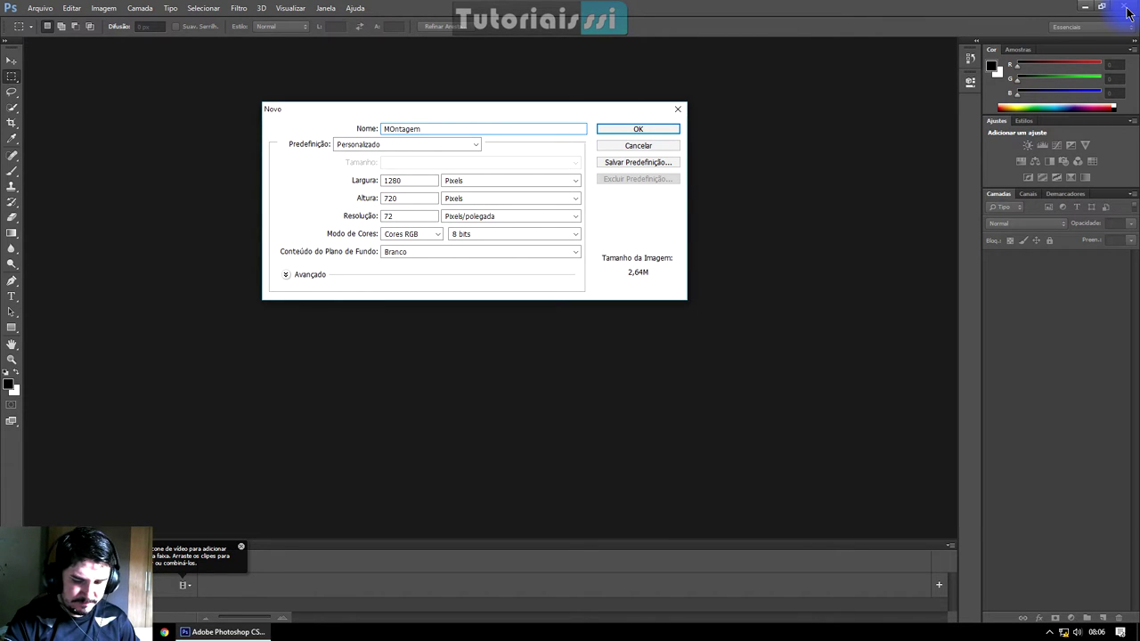
pyautogui.write('-Fotos')
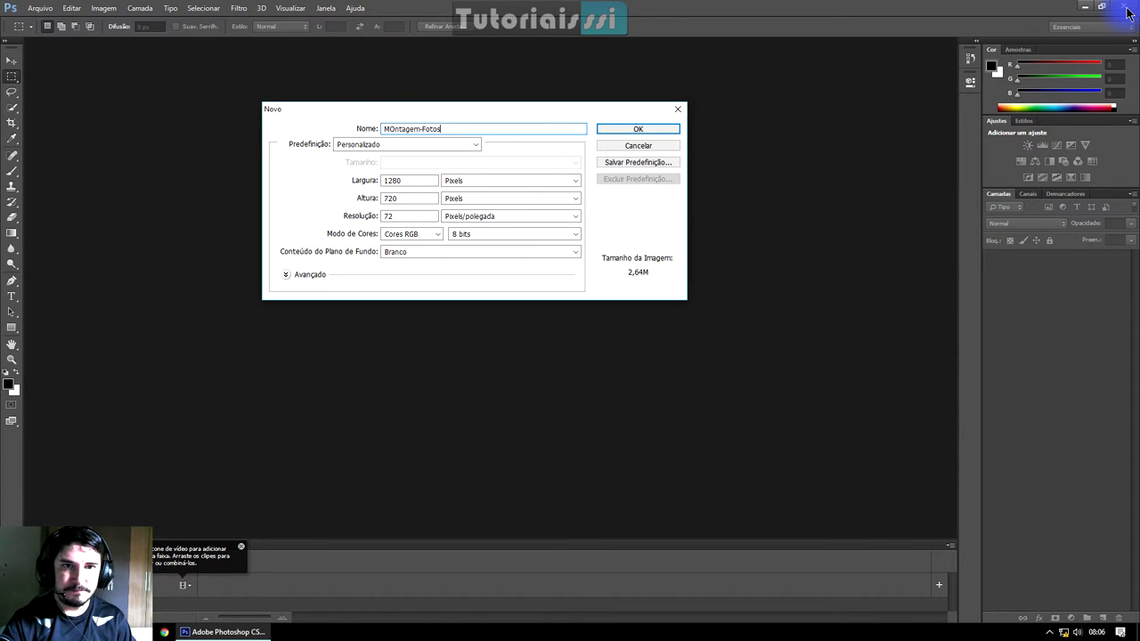
pyautogui.press('Tab')
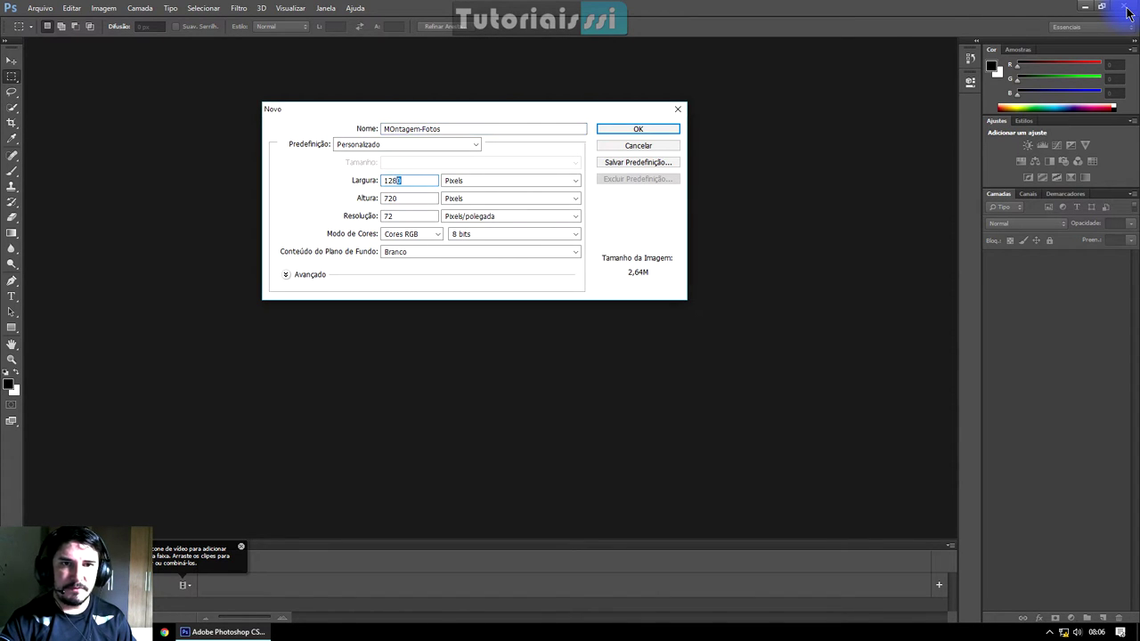
pyautogui.press('Tab')
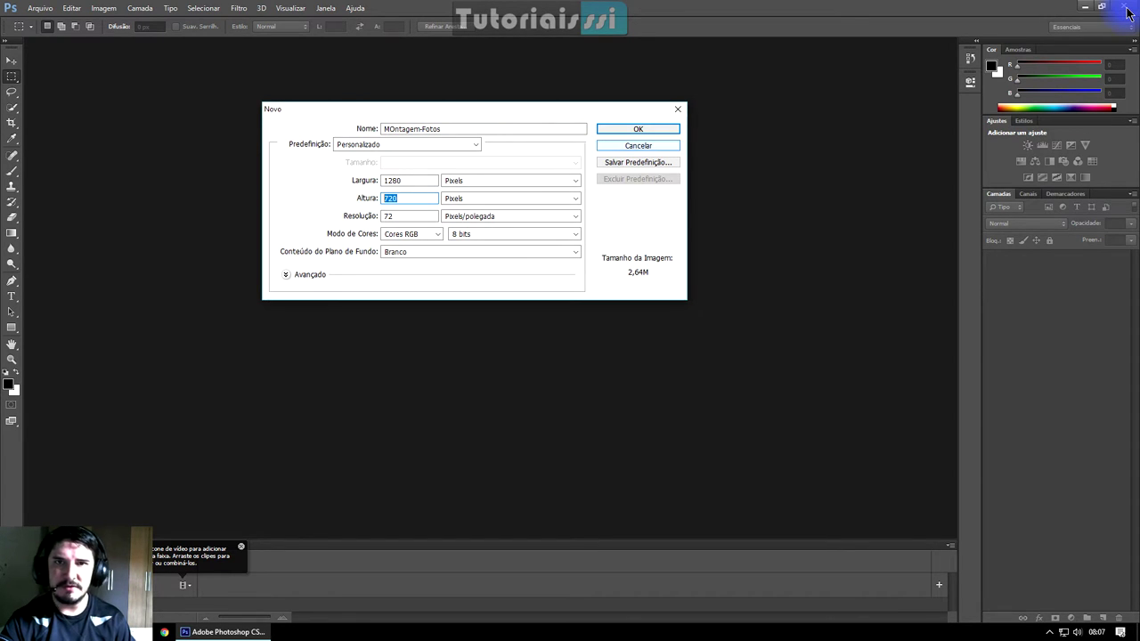
pyautogui.press('Return')
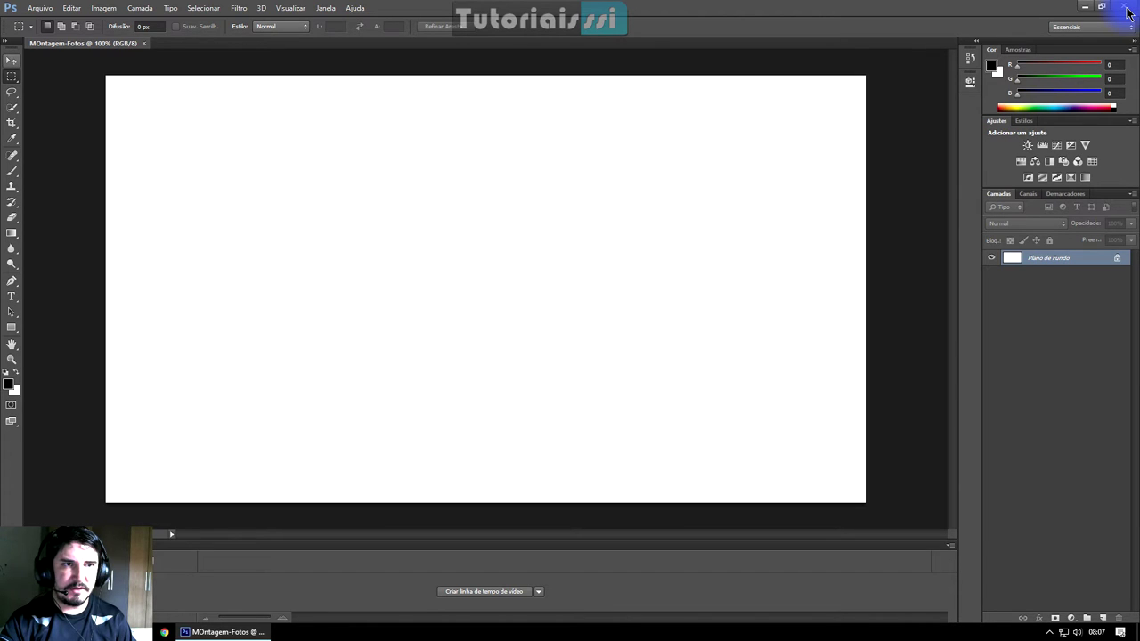
# - Select the Move tool and bring up the Open dialog from the File menu
pyautogui.press('v')
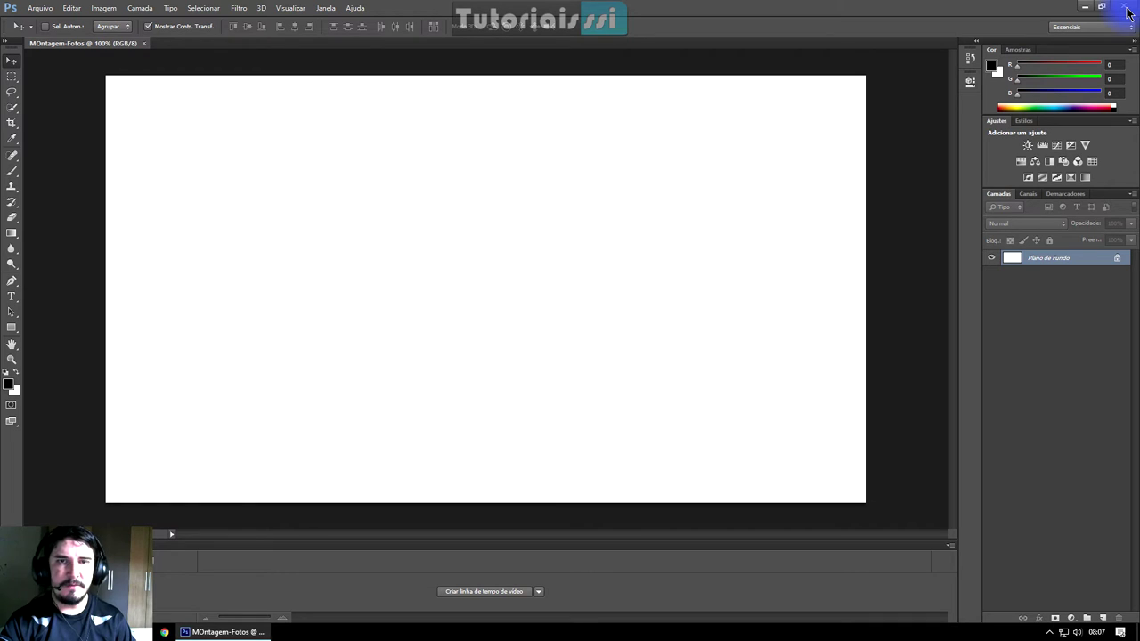
pyautogui.press('alt')
pyautogui.press('Right')
pyautogui.press('Right')
pyautogui.press('Right')
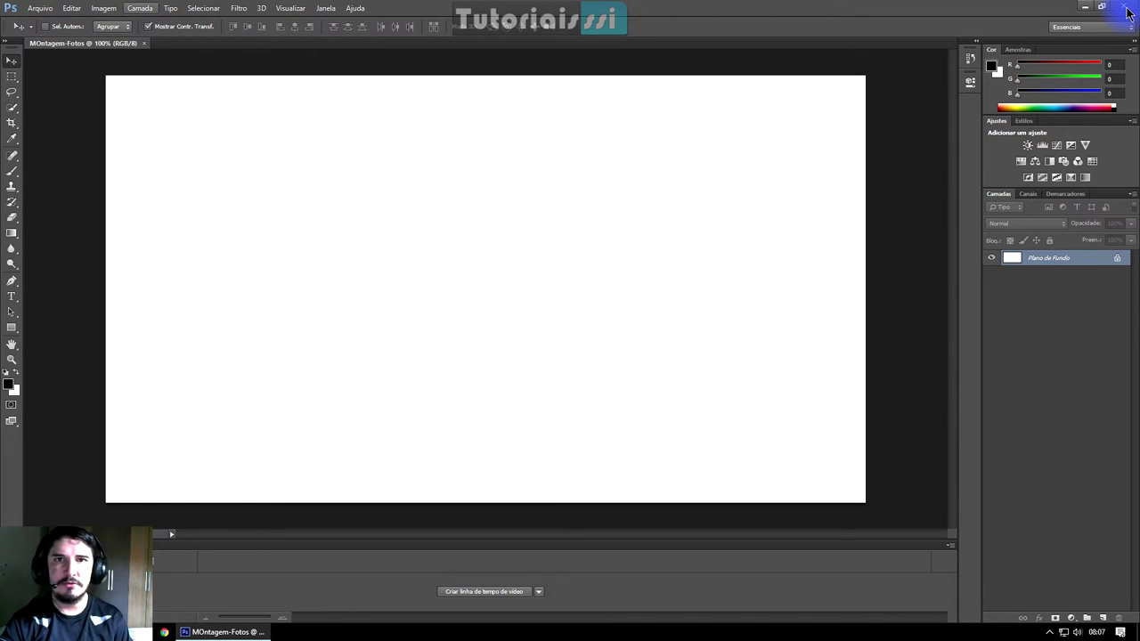
pyautogui.press('Left')
pyautogui.press('Left')
pyautogui.press('Left')
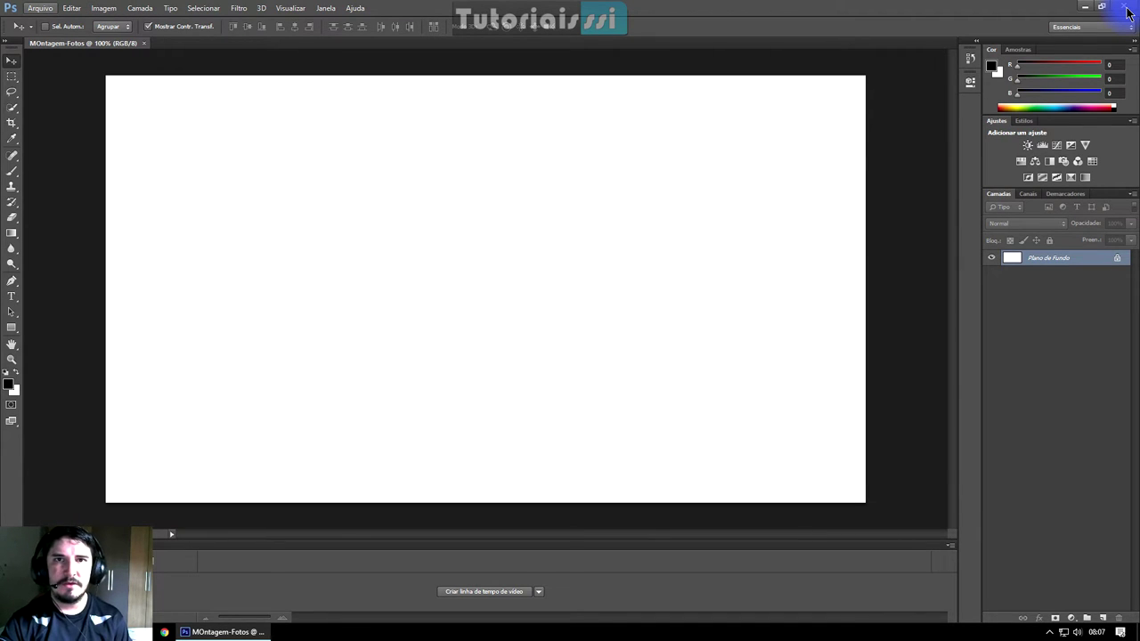
pyautogui.press('Down')
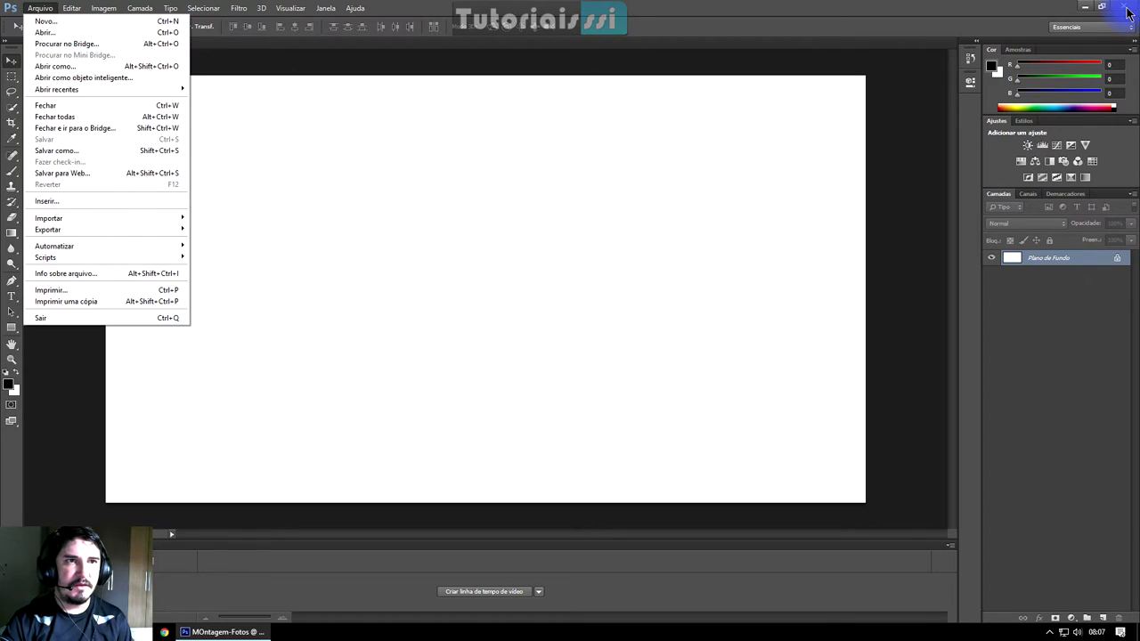
pyautogui.press('Down')
pyautogui.press('Down')
pyautogui.press('Down')
pyautogui.press('Down')
pyautogui.press('Down')
pyautogui.press('Down')
pyautogui.press('Up')
pyautogui.press('Up')
pyautogui.press('Up')
pyautogui.press('Up')
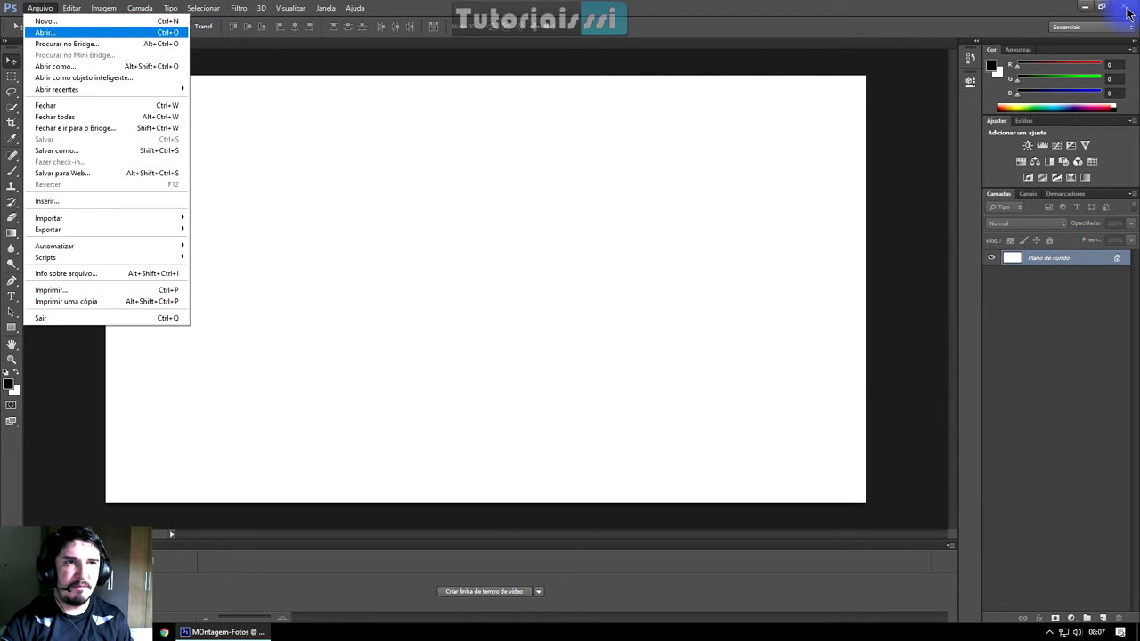
pyautogui.press('Return')
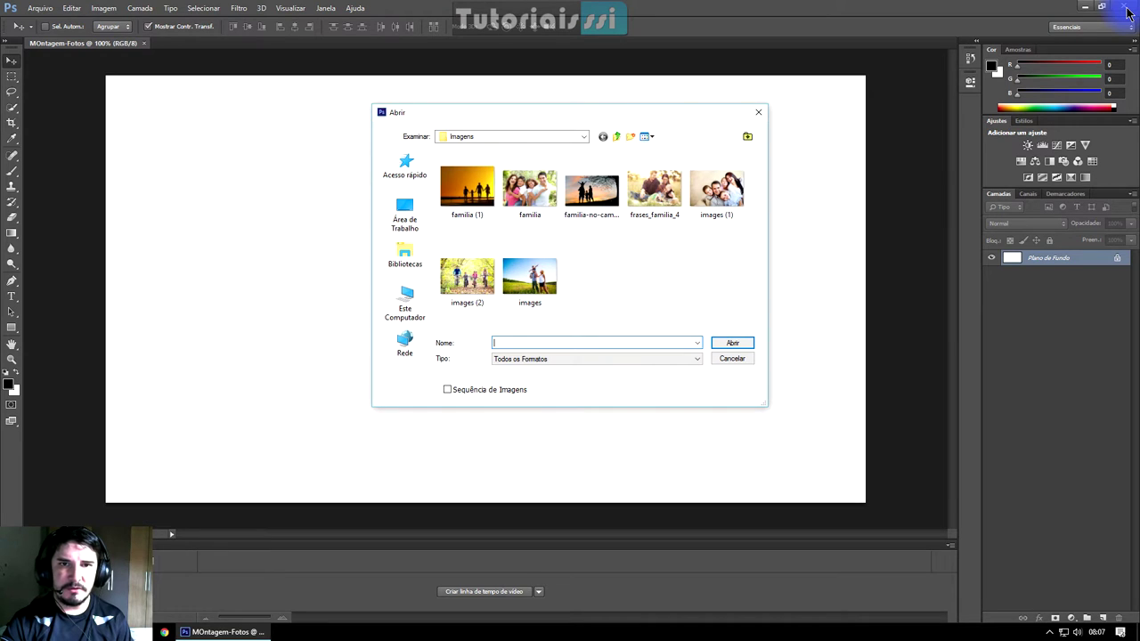
# - Open familia.jpg from the Imagens folder and switch between it and MOntagem-Fotos
pyautogui.press('Tab')
pyautogui.press('Right')
pyautogui.press('Left')
pyautogui.press('Right')
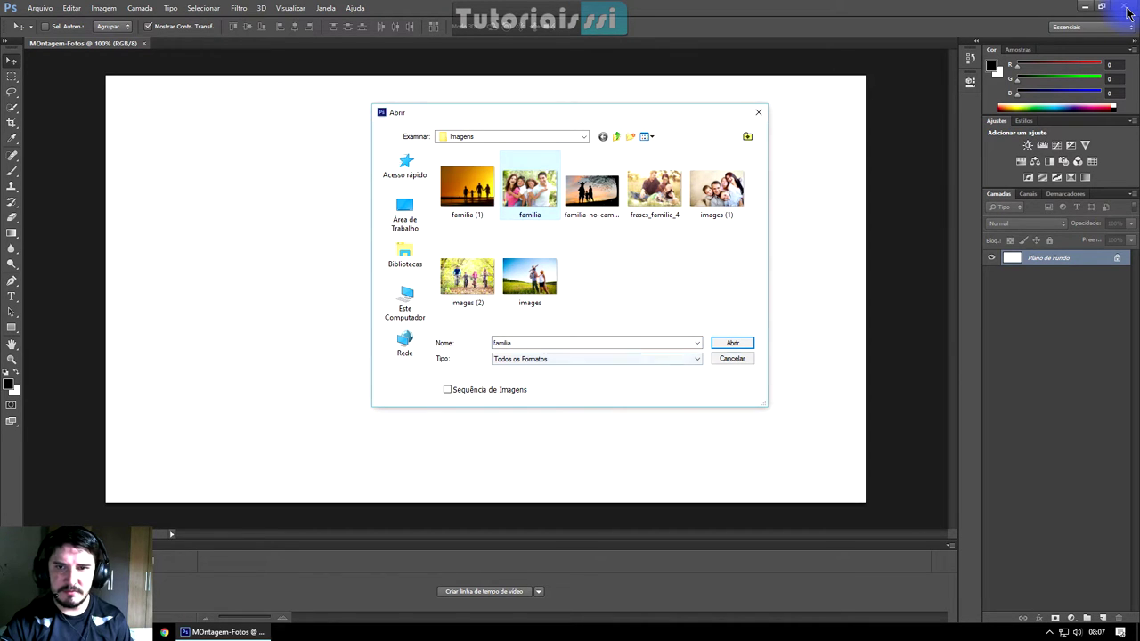
pyautogui.press('Return')
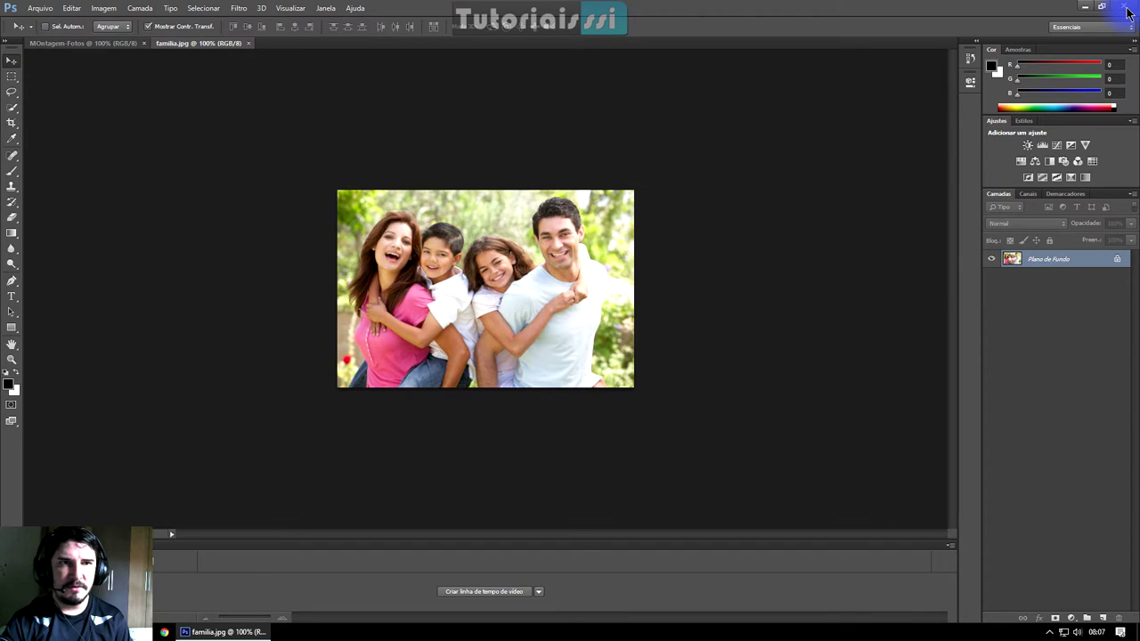
pyautogui.hotkey('ctrl', 'Tab')
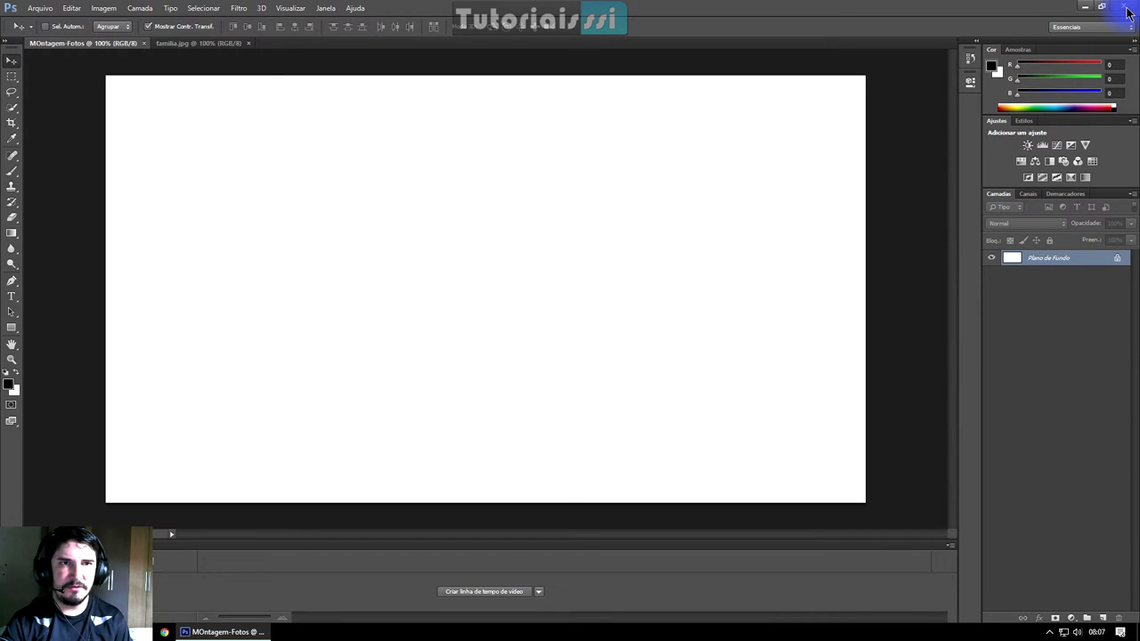
pyautogui.hotkey('ctrl', 'Tab')
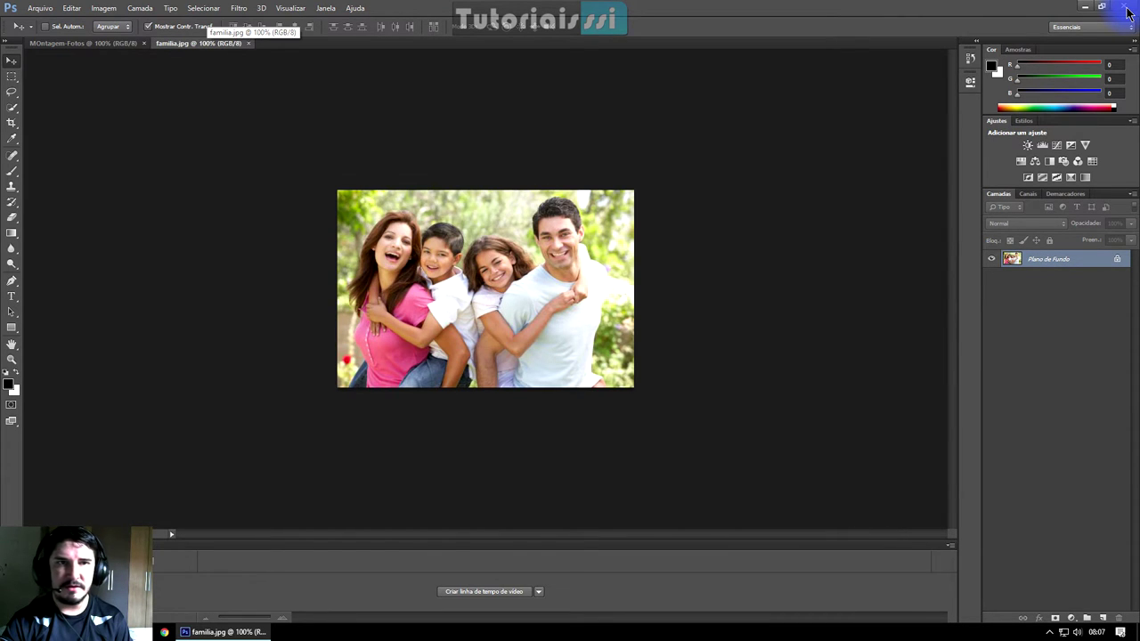
# - Drag the familia.jpg photo into MOntagem-Fotos as a new layer and close the source window
pyautogui.moveTo(198, 43); pyautogui.dragTo(643, 145)
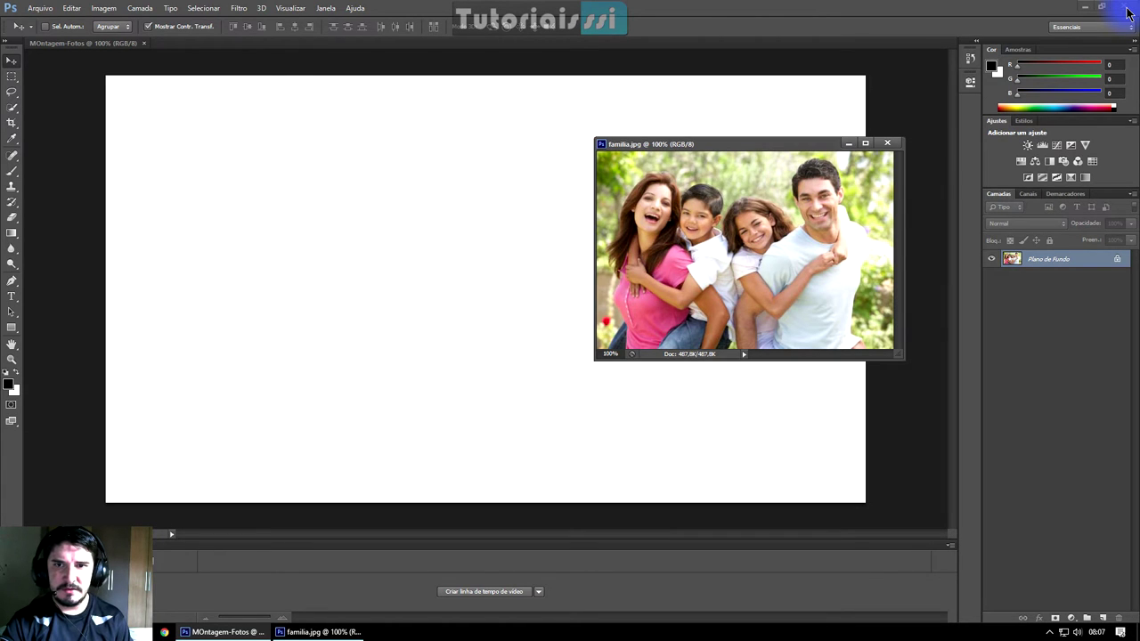
pyautogui.moveTo(733, 202); pyautogui.dragTo(519, 220)
pyautogui.click(887, 143)
pyautogui.moveTo(532, 267); pyautogui.dragTo(370, 245)
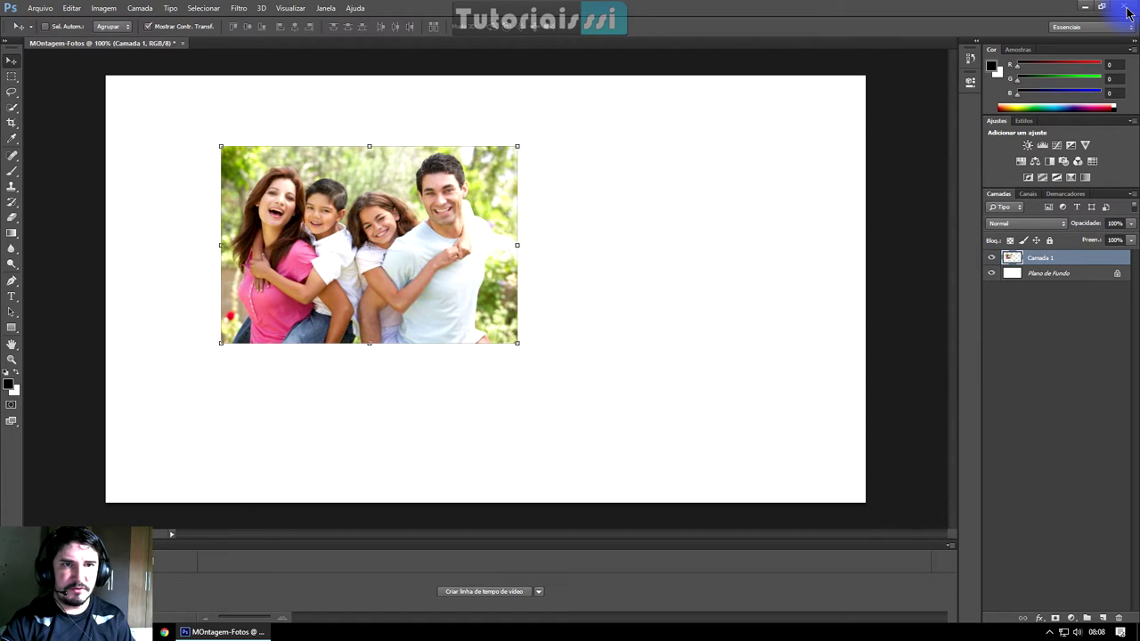
pyautogui.click(148, 25)
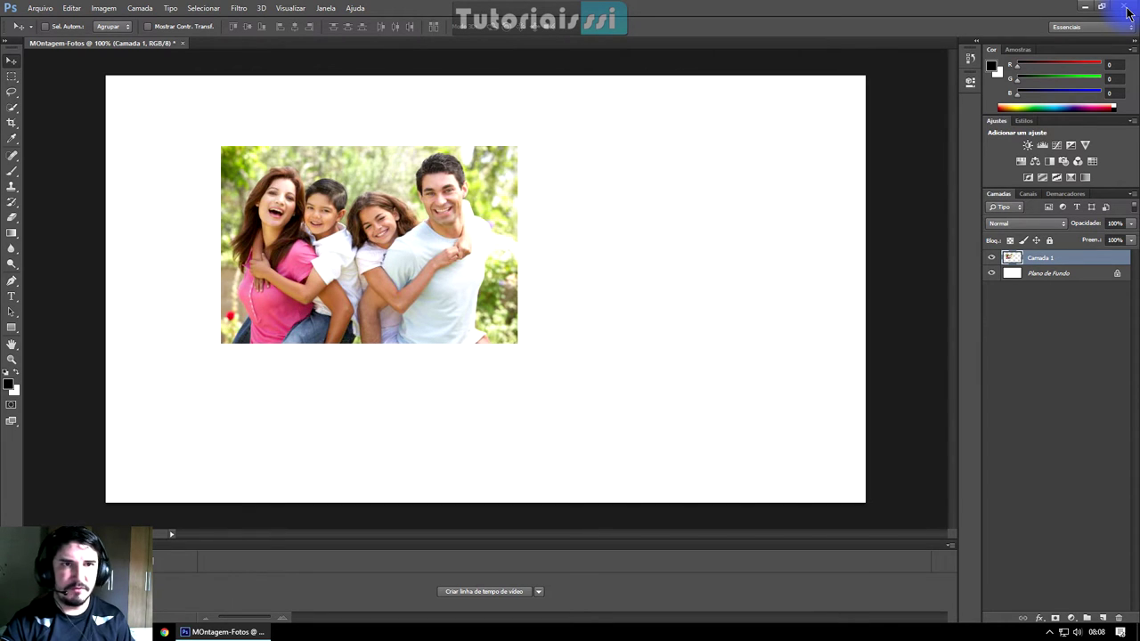
pyautogui.click(148, 25)
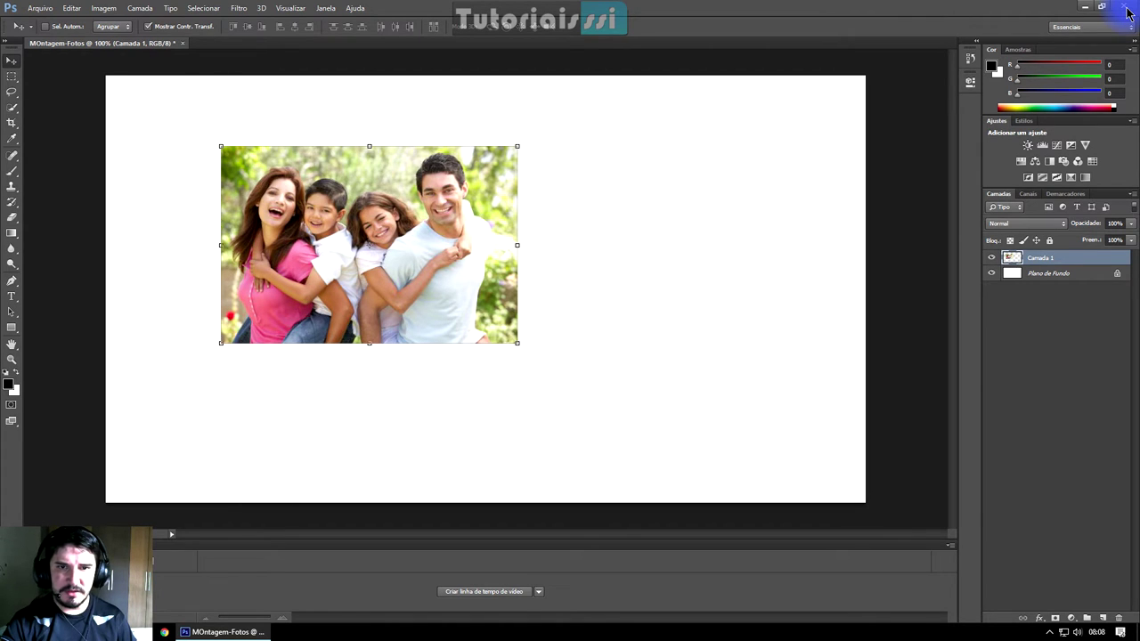
# - Scale the family photo to about 56% and place it near the top-left corner
pyautogui.hotkey('ctrl', 't')
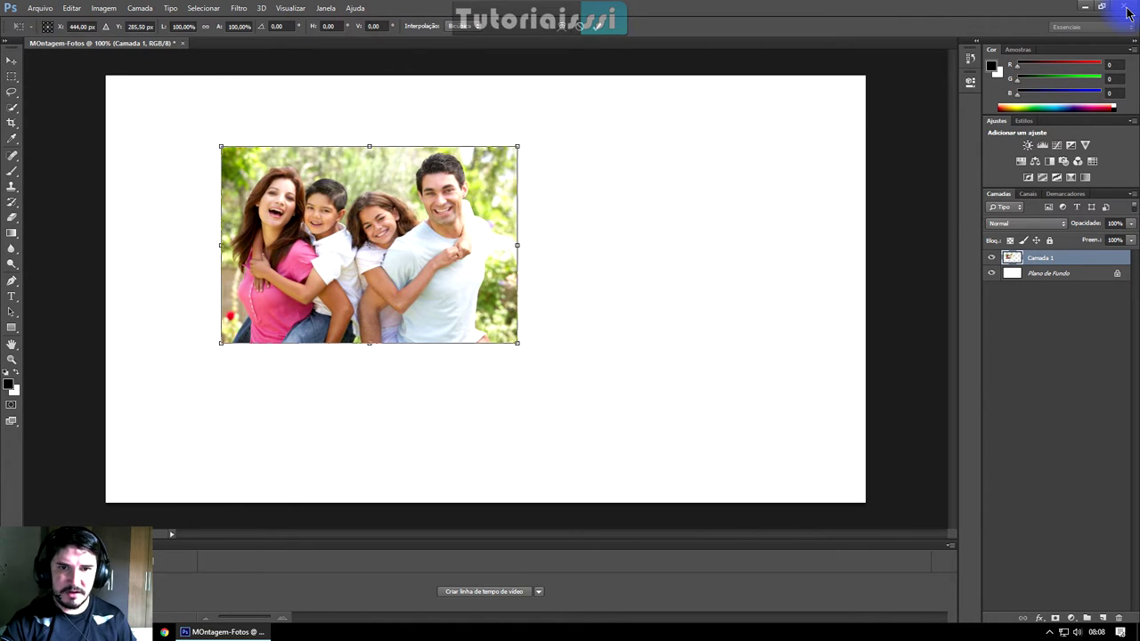
pyautogui.moveTo(518, 343); pyautogui.dragTo(386, 255)
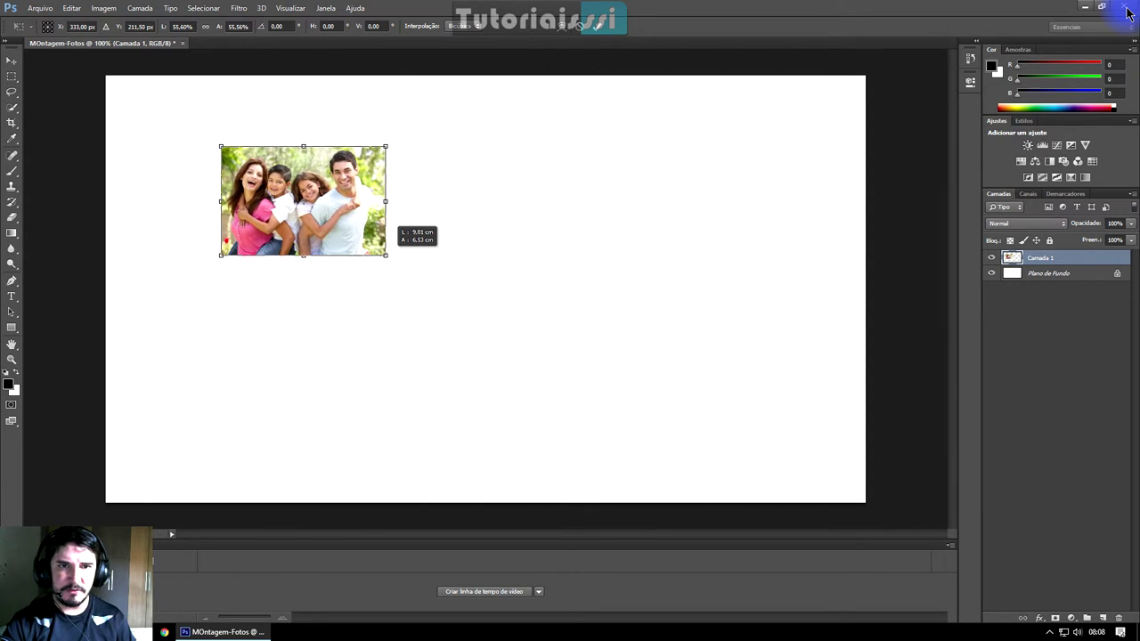
pyautogui.moveTo(364, 227); pyautogui.dragTo(288, 199)
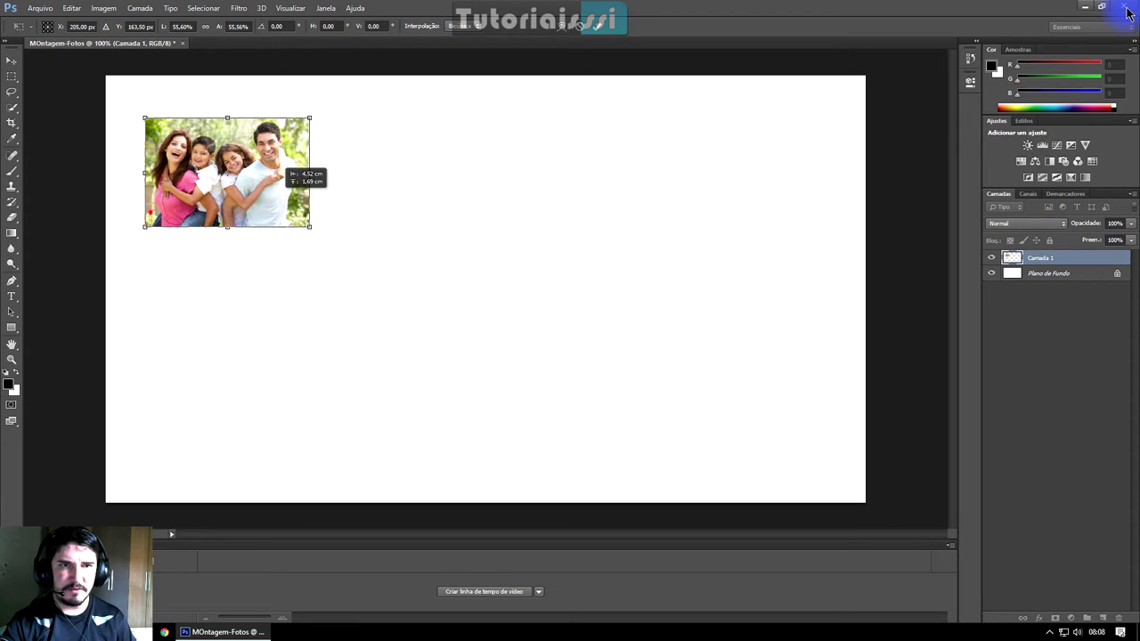
pyautogui.press('Return')
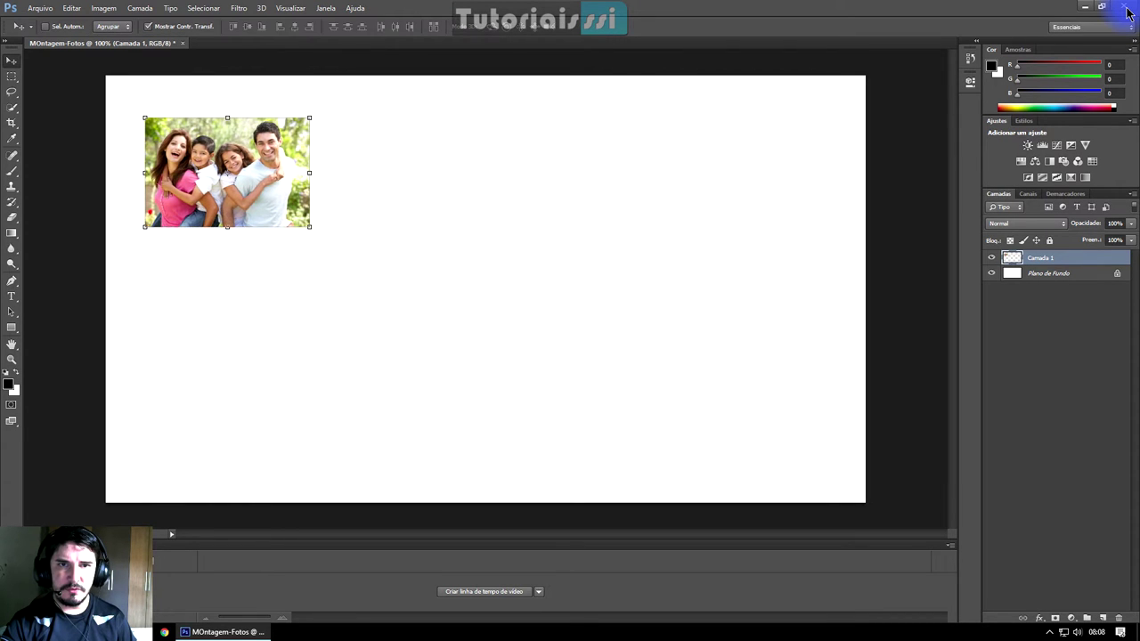
pyautogui.hotkey('shift', 'Right')
pyautogui.press('Right')
pyautogui.press('Right')
pyautogui.press('Right')
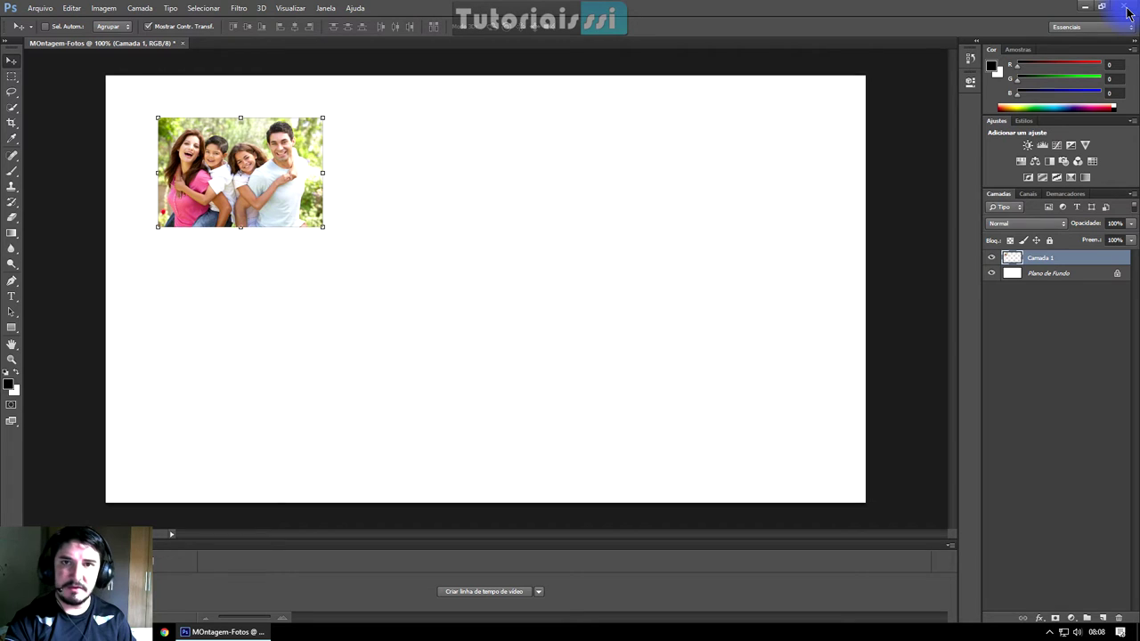
# - Open six more family photos at once, including frases_familia_4 and images (1)
pyautogui.hotkey('ctrl', 'o')
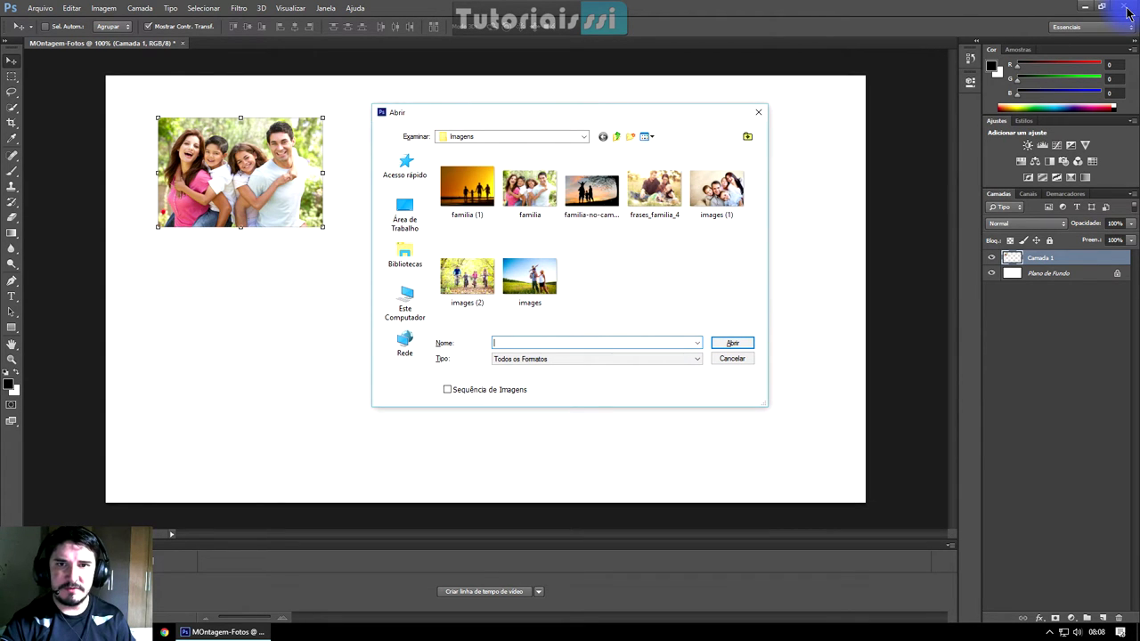
pyautogui.click(592, 189)
pyautogui.keyDown('ctrl'); pyautogui.click(654, 189); pyautogui.keyUp('ctrl')
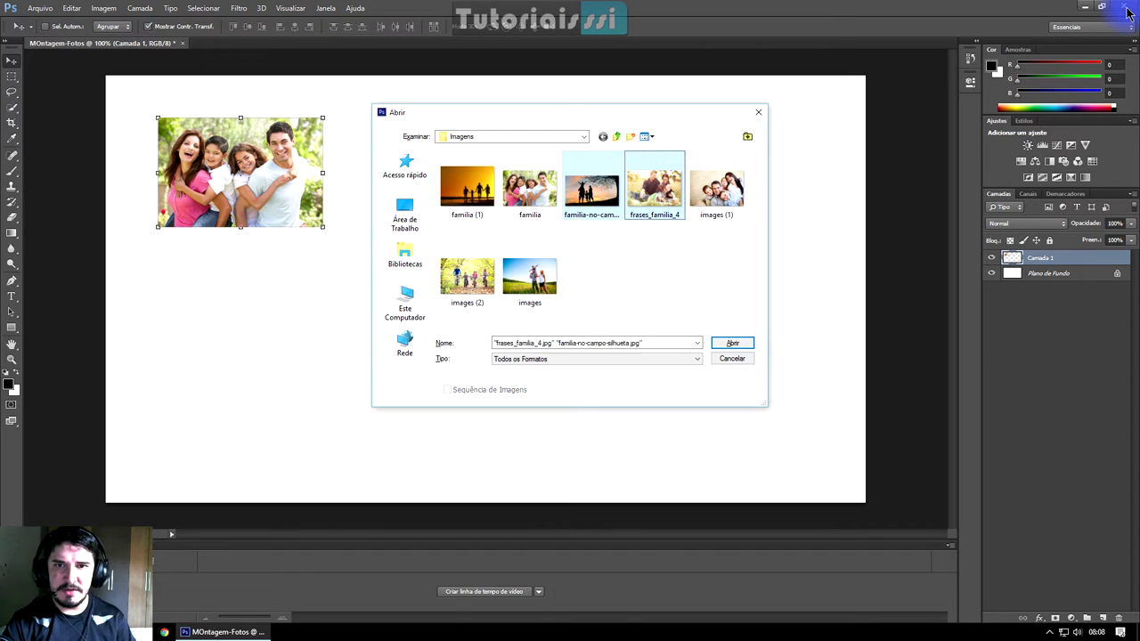
pyautogui.keyDown('ctrl'); pyautogui.click(716, 189); pyautogui.keyUp('ctrl')
pyautogui.keyDown('ctrl'); pyautogui.click(530, 276); pyautogui.keyUp('ctrl')
pyautogui.keyDown('ctrl'); pyautogui.click(468, 277); pyautogui.keyUp('ctrl')
pyautogui.keyDown('ctrl'); pyautogui.click(467, 189); pyautogui.keyUp('ctrl')
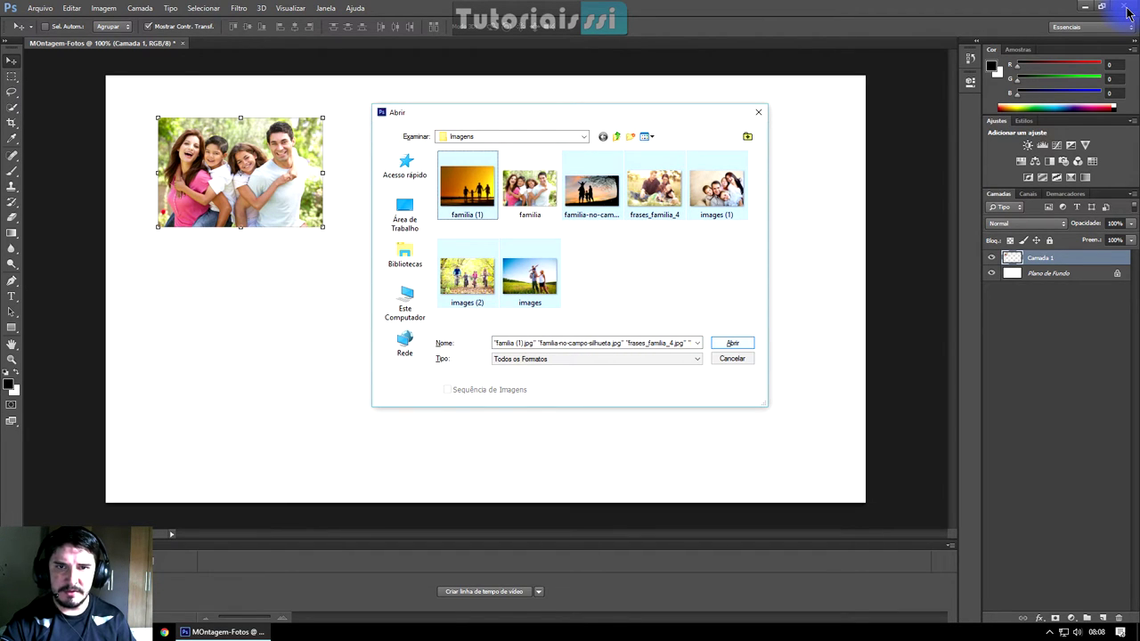
pyautogui.press('Return')
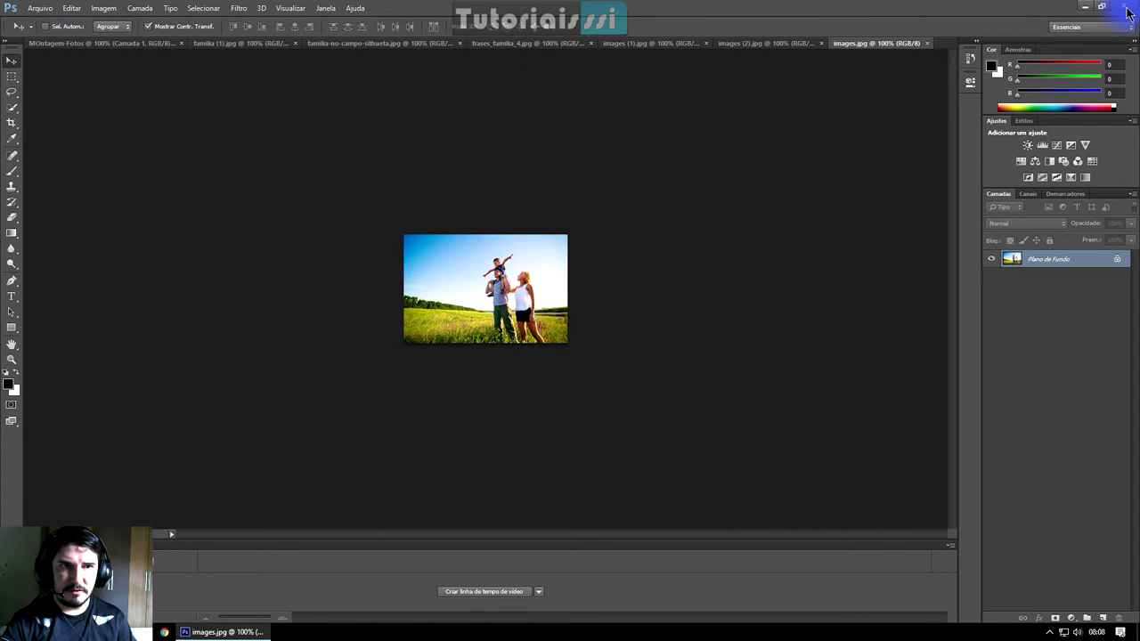
# - Copy the orange sunset silhouette photo into MOntagem-Fotos as a new layer
pyautogui.hotkey('ctrl', 'Tab')
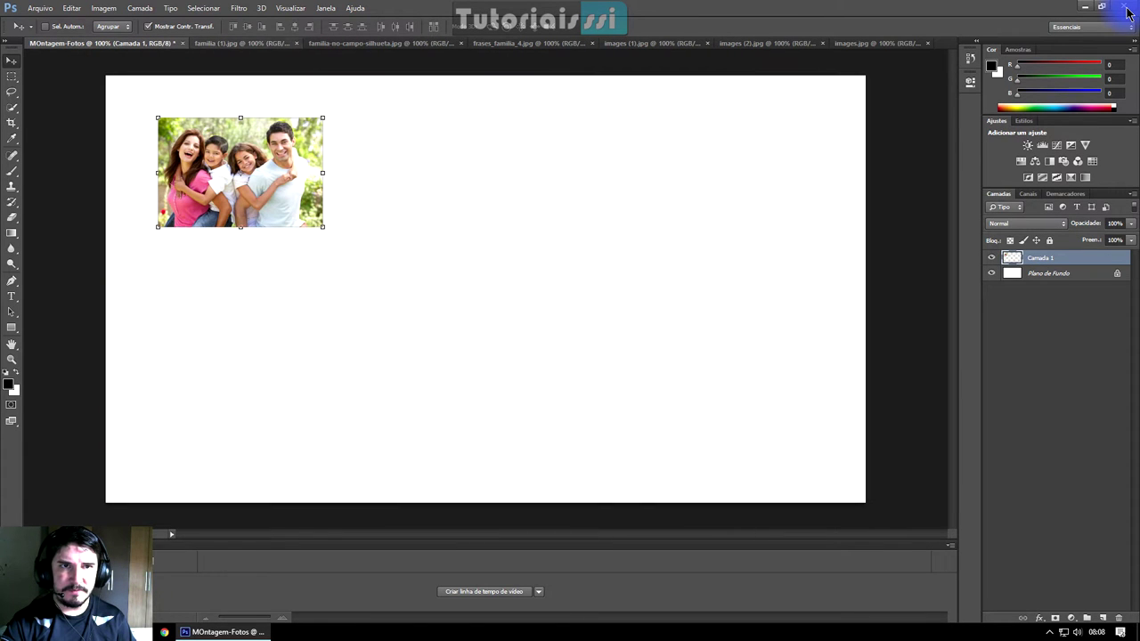
pyautogui.moveTo(242, 43); pyautogui.dragTo(579, 120)
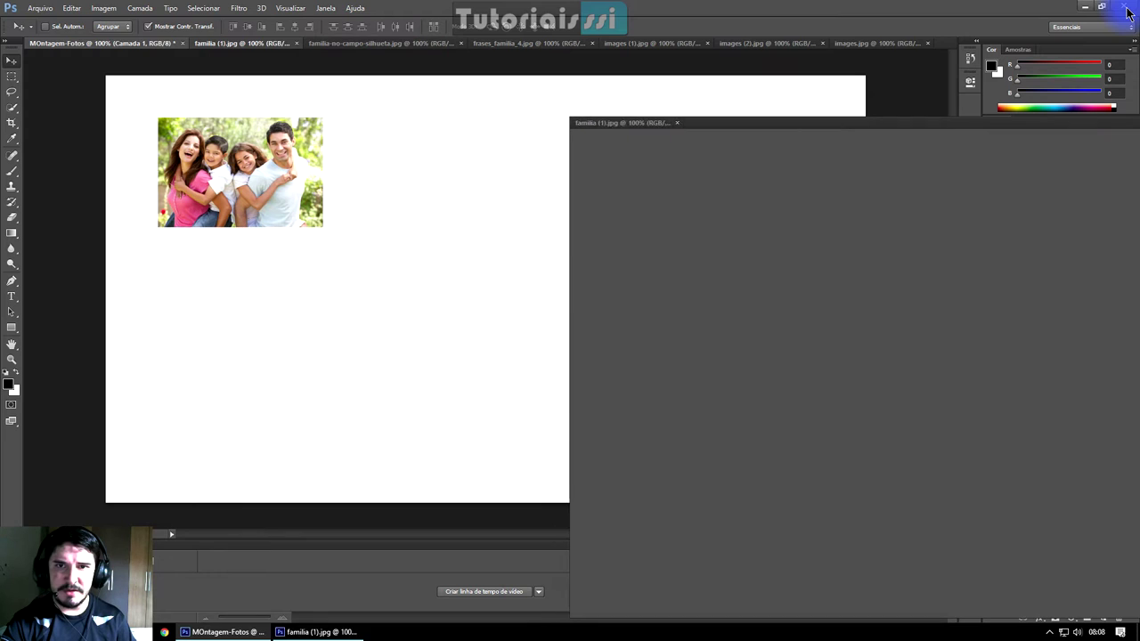
pyautogui.hotkey('ctrl', 'v')
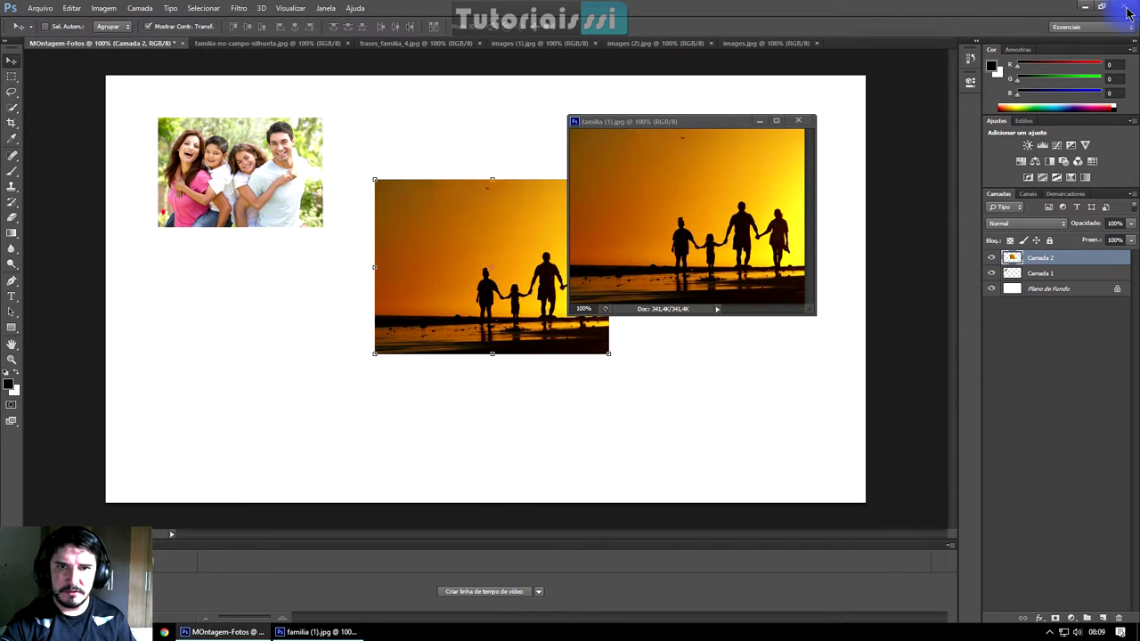
pyautogui.click(798, 121)
pyautogui.moveTo(492, 267); pyautogui.dragTo(464, 249)
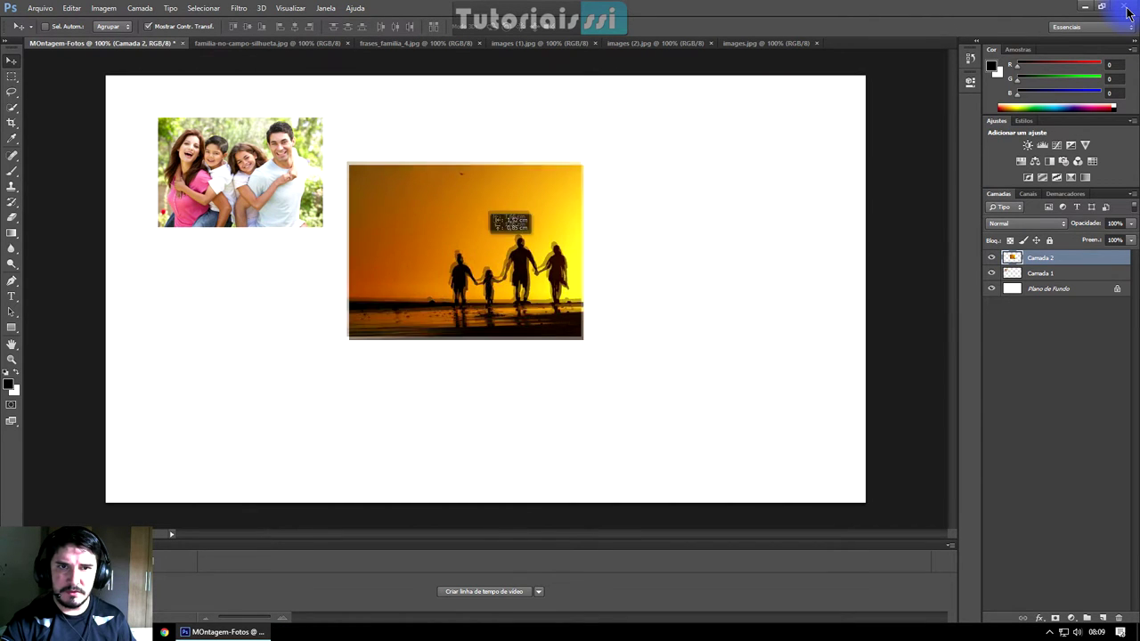
pyautogui.moveTo(543, 254); pyautogui.dragTo(355, 210)
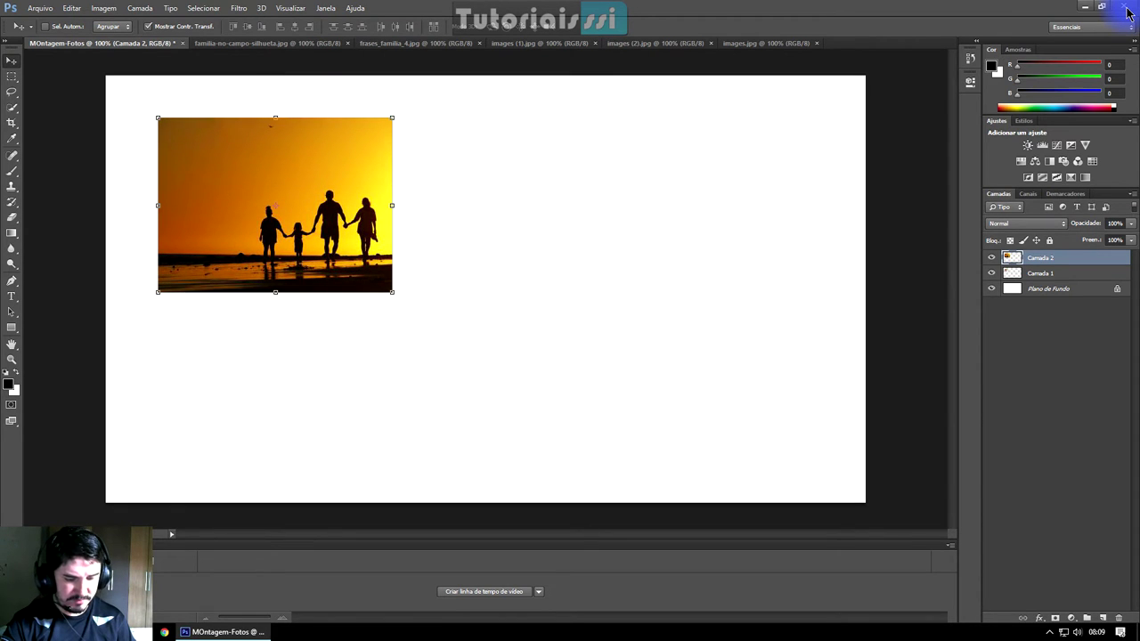
# - Scale the sunset photo to about 67% and place it at the upper right
pyautogui.hotkey('ctrl', 't')
pyautogui.moveTo(392, 291); pyautogui.dragTo(303, 225)
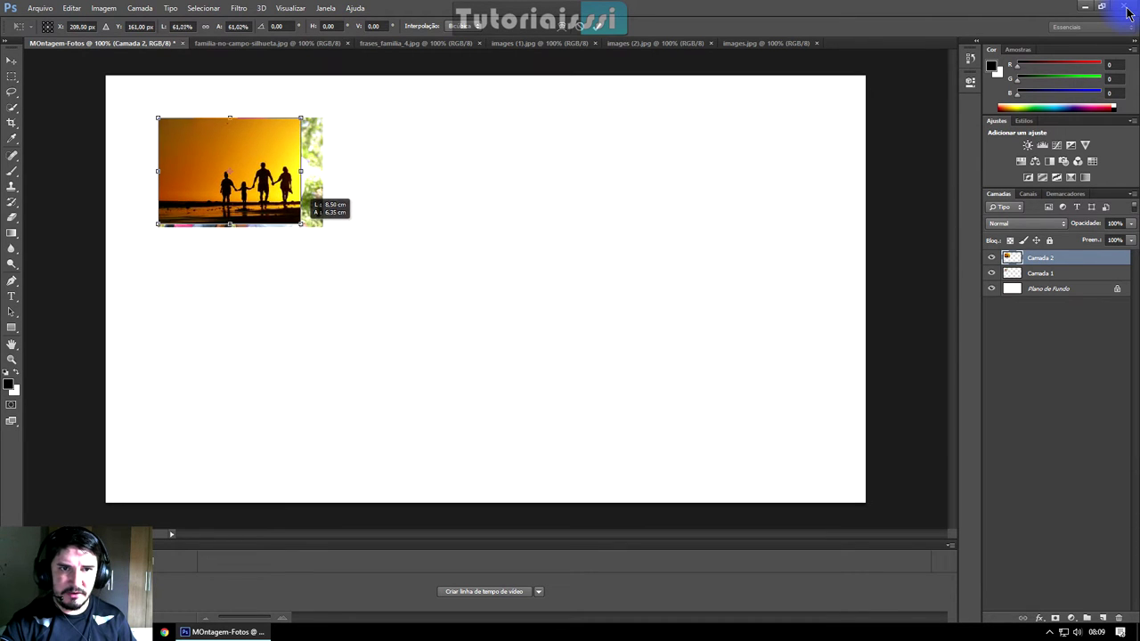
pyautogui.moveTo(303, 225)
pyautogui.mouseDown()
pyautogui.moveTo(326, 239)
pyautogui.moveTo(285, 227)
pyautogui.moveTo(313, 233)
pyautogui.mouseUp()
pyautogui.moveTo(241, 134); pyautogui.dragTo(616, 162)
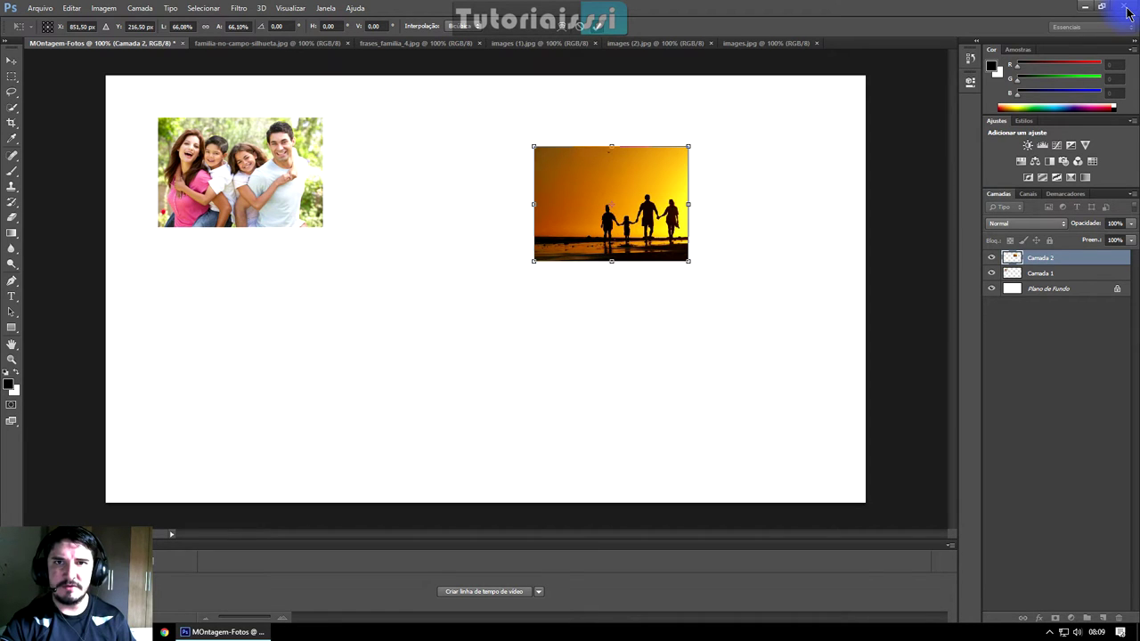
pyautogui.press('Return')
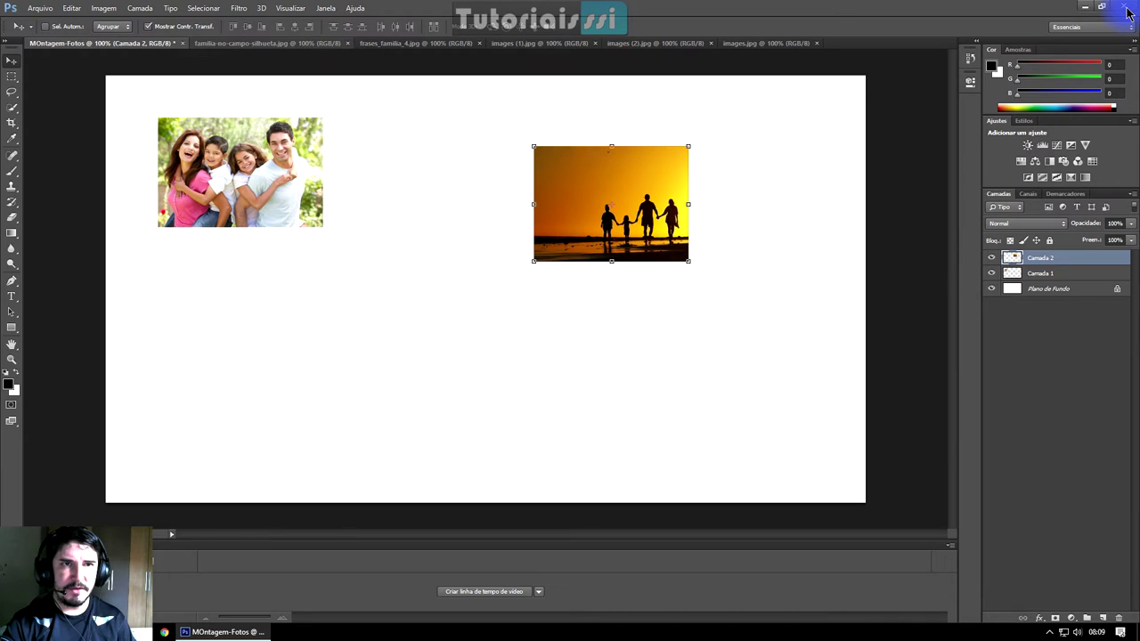
# - Drag the tree-silhouette photo into the montage as a new layer and close its window
pyautogui.moveTo(267, 43); pyautogui.dragTo(460, 160)
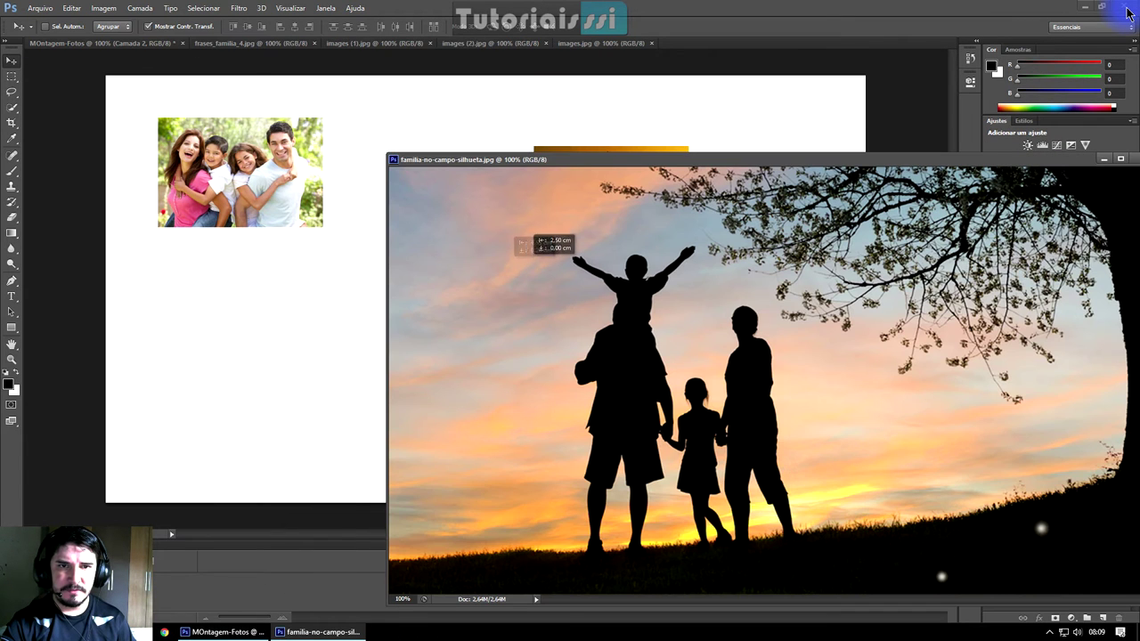
pyautogui.moveTo(535, 242); pyautogui.dragTo(269, 263)
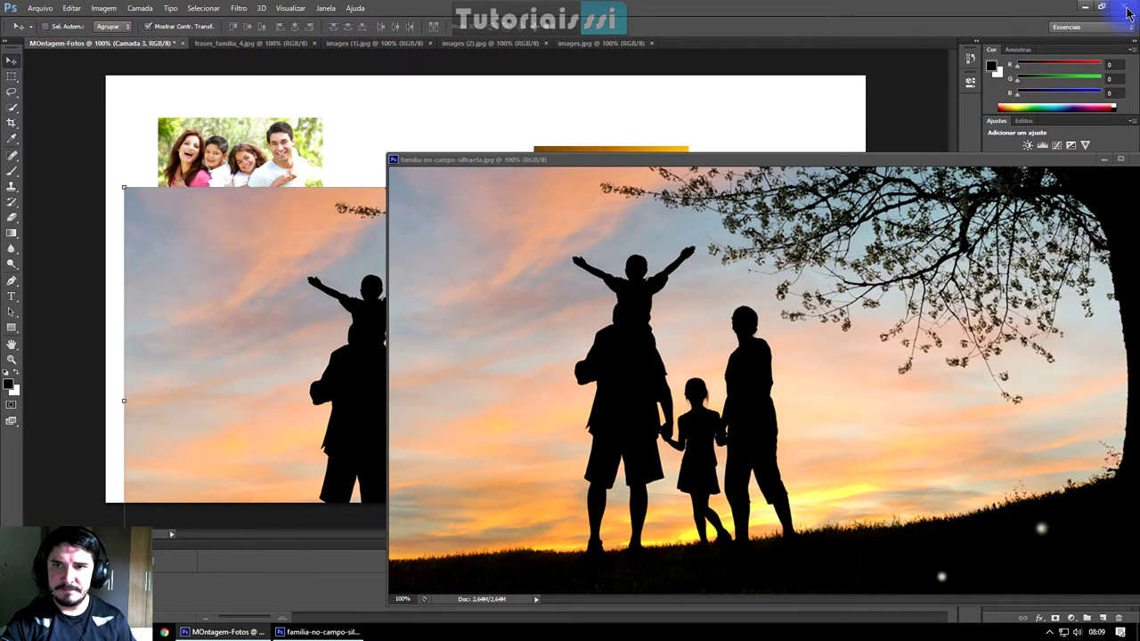
pyautogui.moveTo(624, 159); pyautogui.dragTo(339, 159)
pyautogui.click(861, 162)
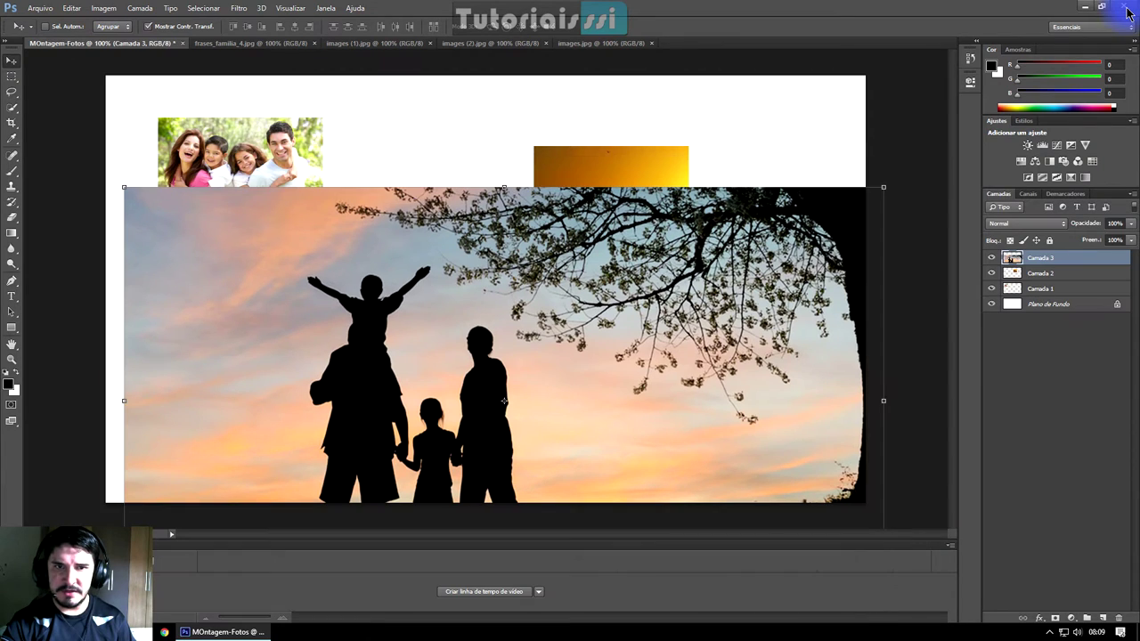
pyautogui.moveTo(502, 308); pyautogui.dragTo(497, 259)
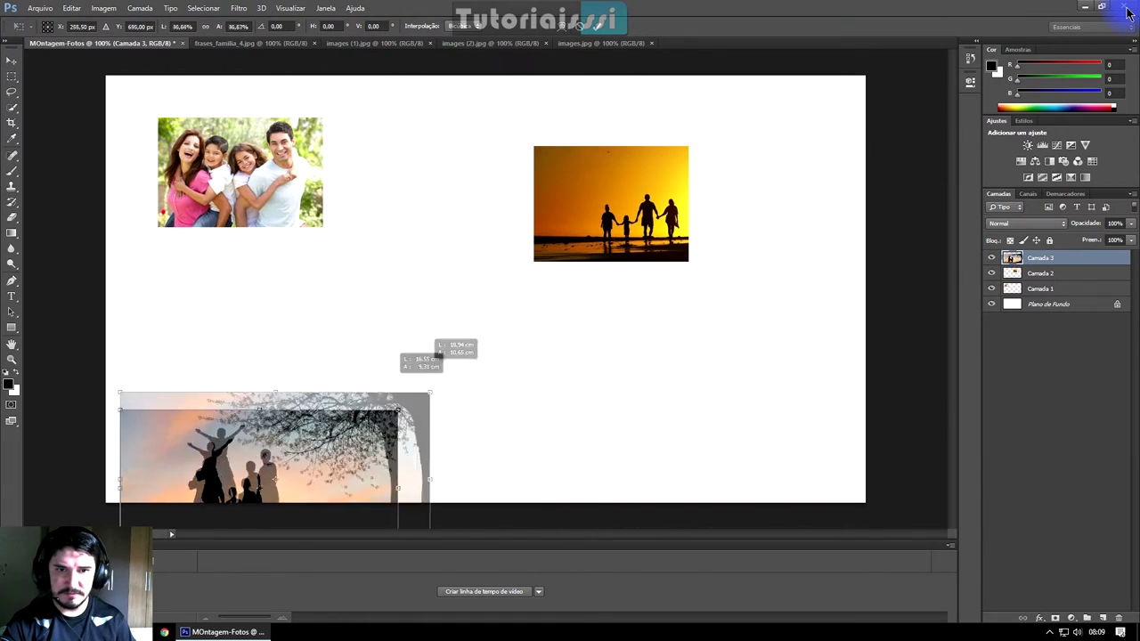
# - Shrink the silhouette photo to about 26% and place it below the first family photo
pyautogui.moveTo(879, 138); pyautogui.dragTo(388, 416)
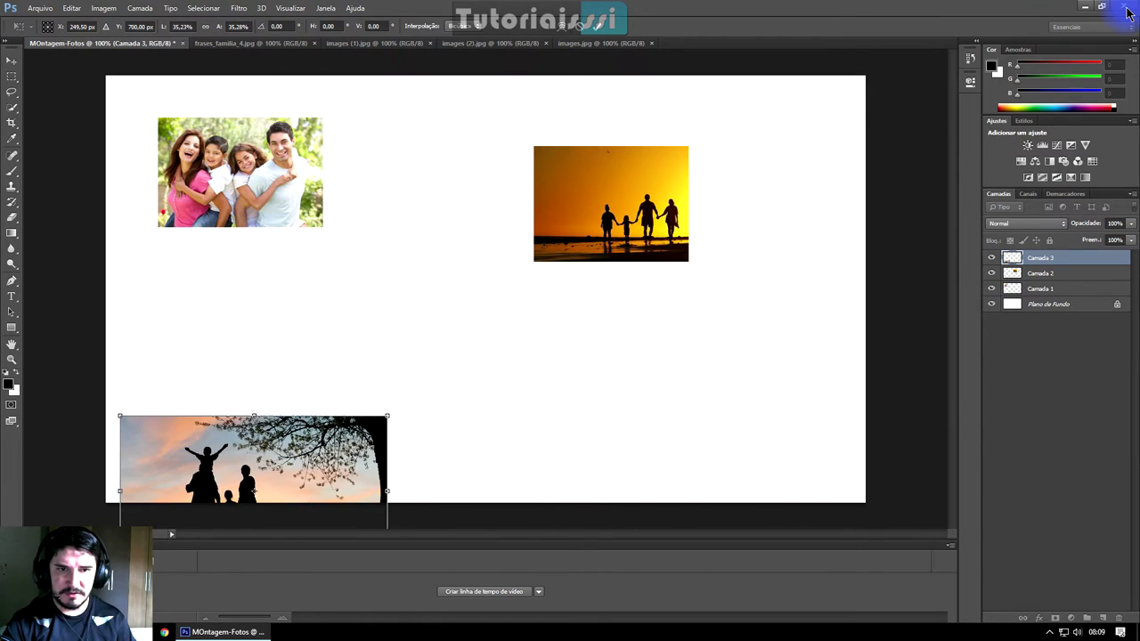
pyautogui.moveTo(254, 459); pyautogui.dragTo(283, 195)
pyautogui.moveTo(416, 153); pyautogui.dragTo(326, 198)
pyautogui.moveTo(237, 249); pyautogui.dragTo(247, 171)
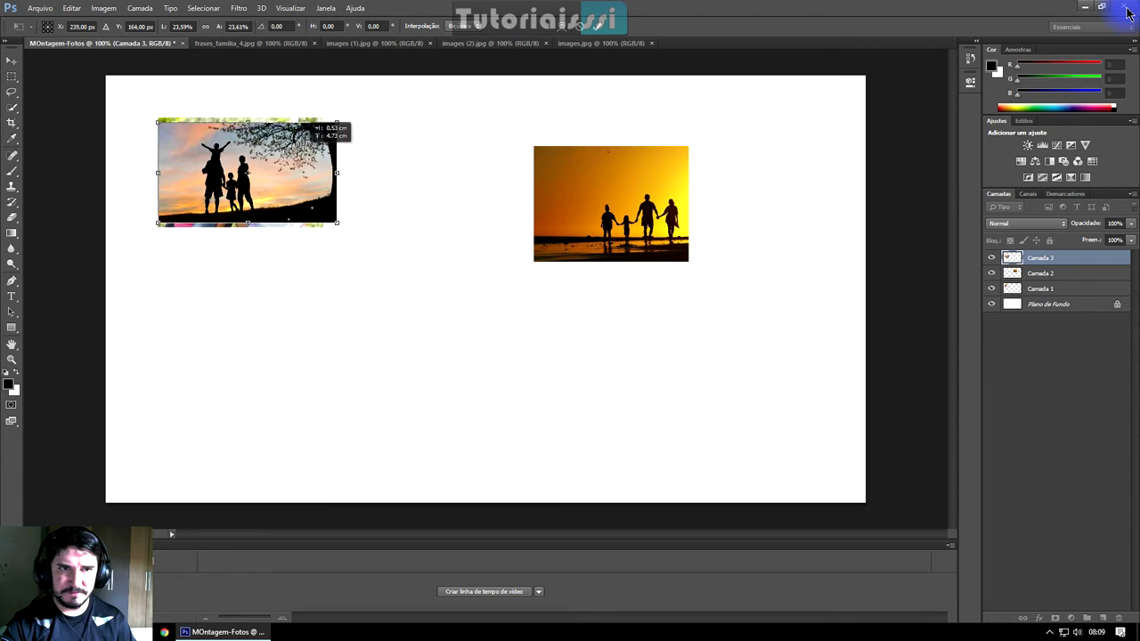
pyautogui.moveTo(320, 126); pyautogui.dragTo(310, 112)
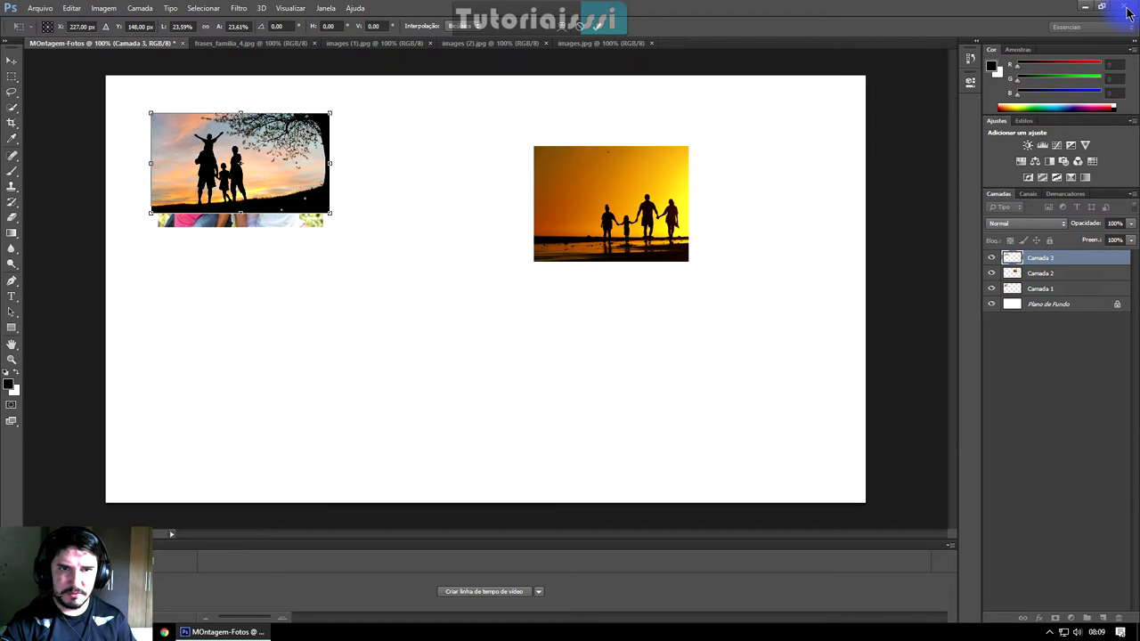
pyautogui.moveTo(330, 212); pyautogui.dragTo(351, 223)
pyautogui.moveTo(313, 129)
pyautogui.mouseDown()
pyautogui.moveTo(332, 269)
pyautogui.moveTo(308, 325)
pyautogui.mouseUp()
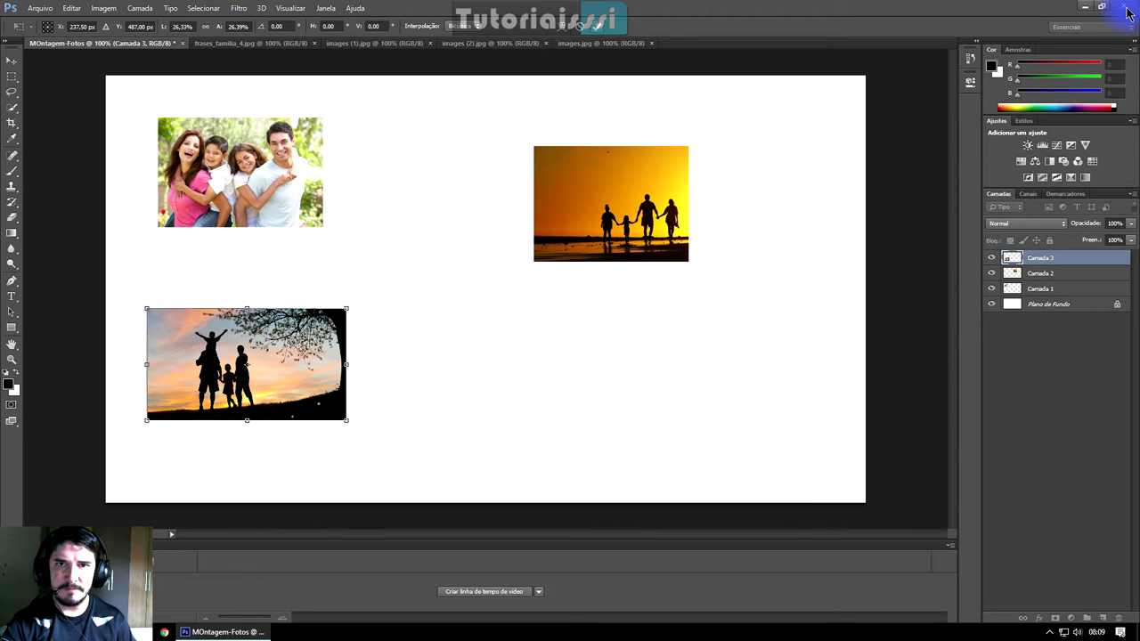
pyautogui.press('Return')
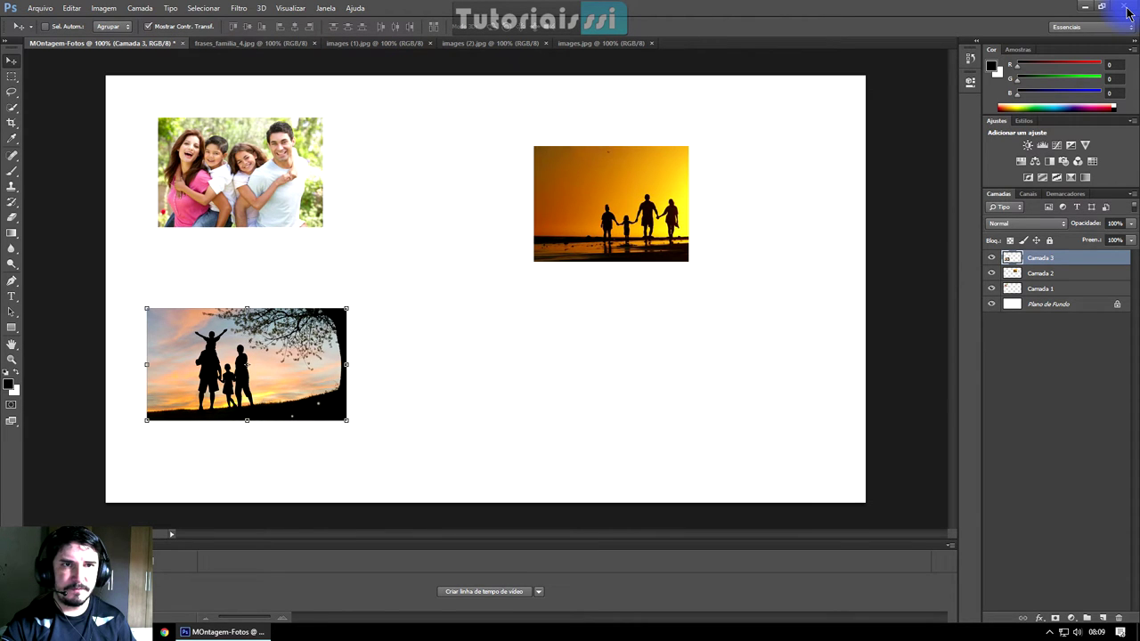
pyautogui.moveTo(251, 43)
pyautogui.mouseDown()
pyautogui.moveTo(539, 198)
pyautogui.moveTo(570, 268)
pyautogui.moveTo(332, 288)
pyautogui.mouseUp()
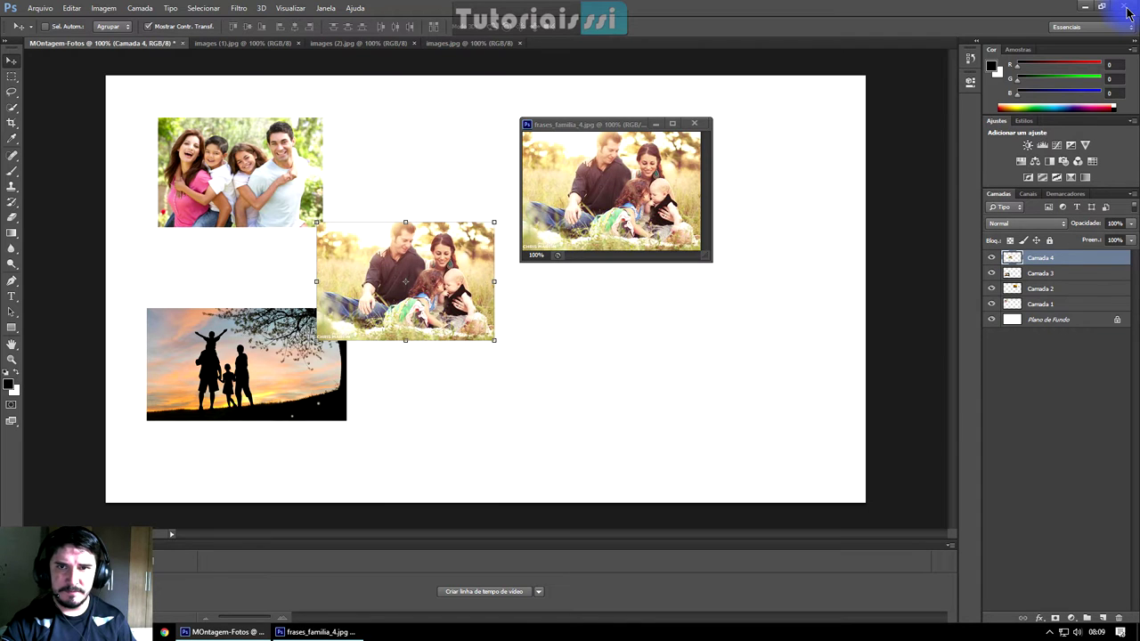
# - Add the frases_familia_4 family-in-the-grass photo to the montage at the lower right
pyautogui.click(695, 123)
pyautogui.moveTo(487, 251); pyautogui.dragTo(672, 322)
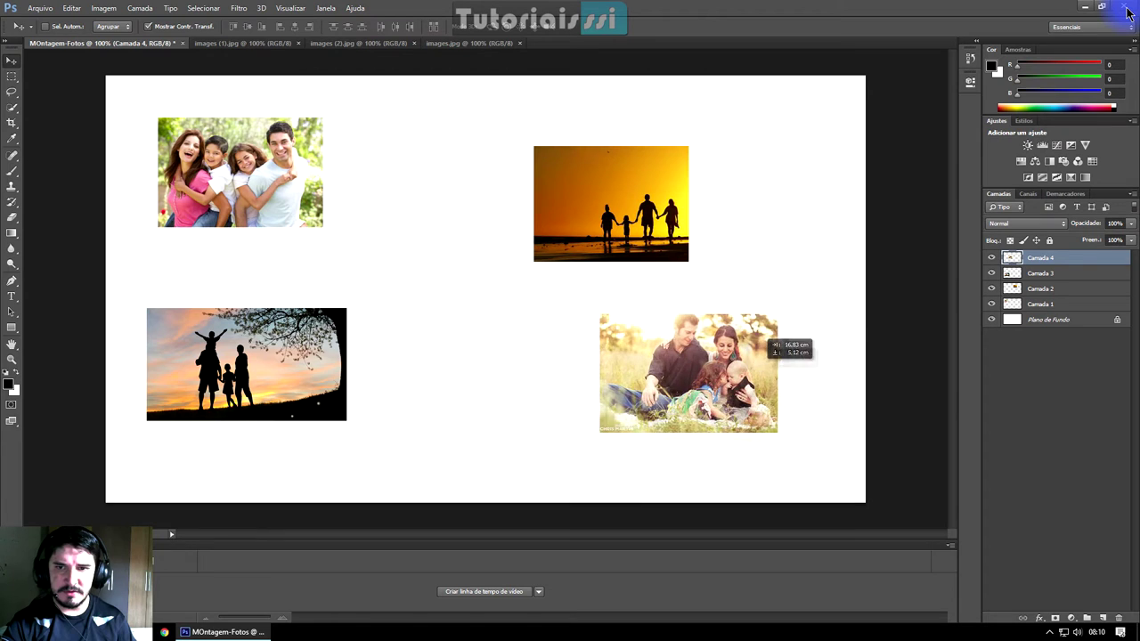
pyautogui.moveTo(672, 322); pyautogui.dragTo(782, 353)
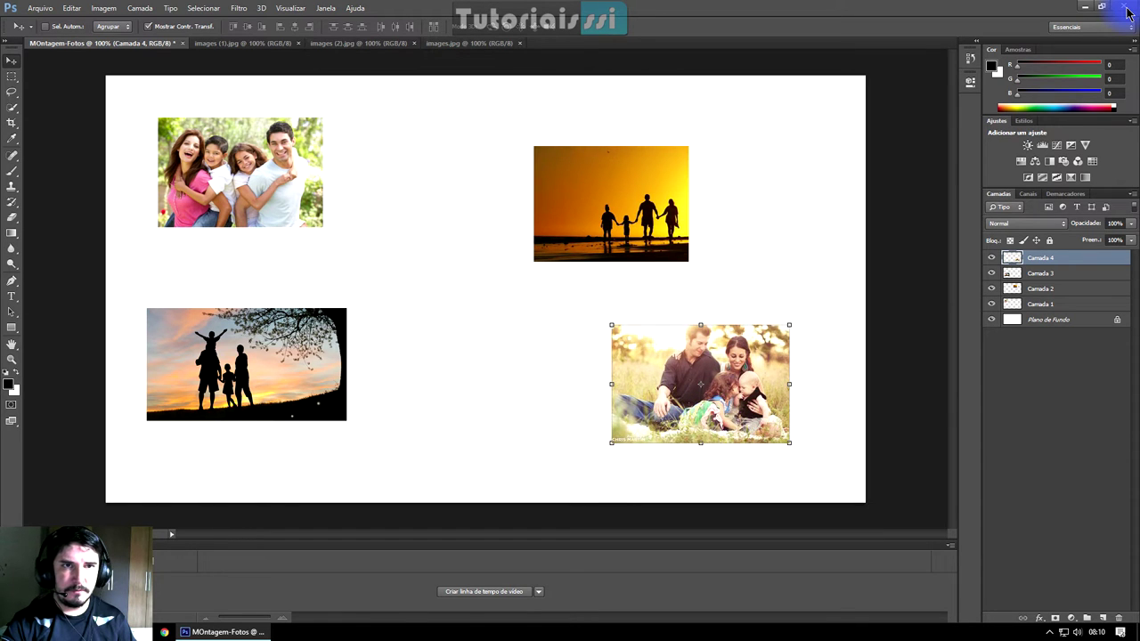
# - Copy the beige-background images (1) photo into the montage and place it centrally
pyautogui.moveTo(242, 43); pyautogui.dragTo(508, 141)
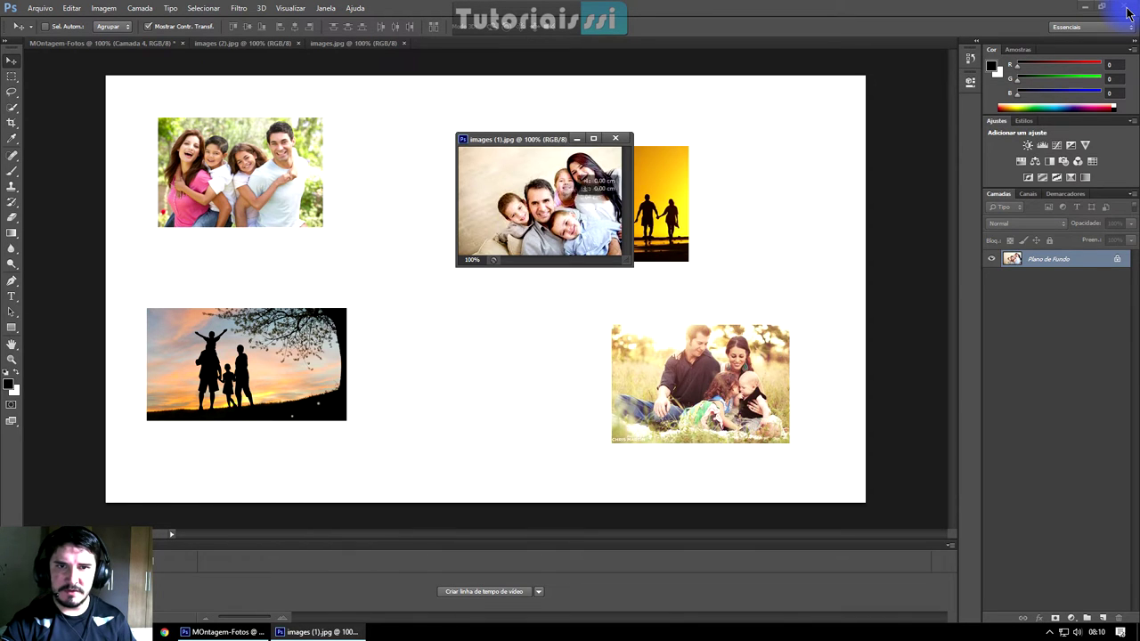
pyautogui.moveTo(579, 191); pyautogui.dragTo(321, 307)
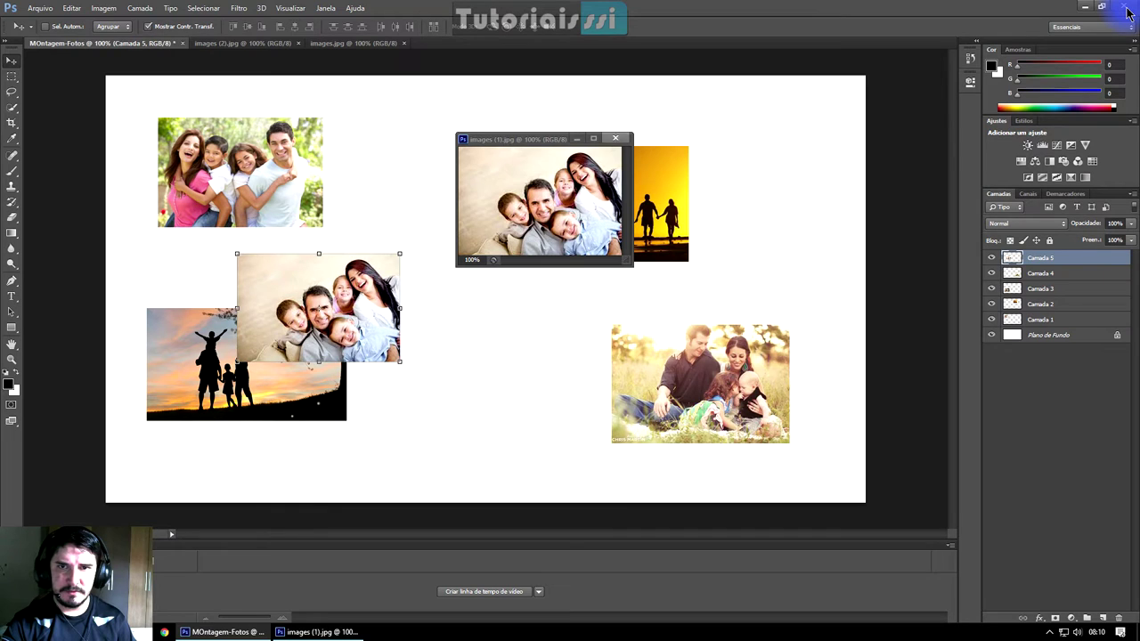
pyautogui.hotkey('ctrl', 'w')
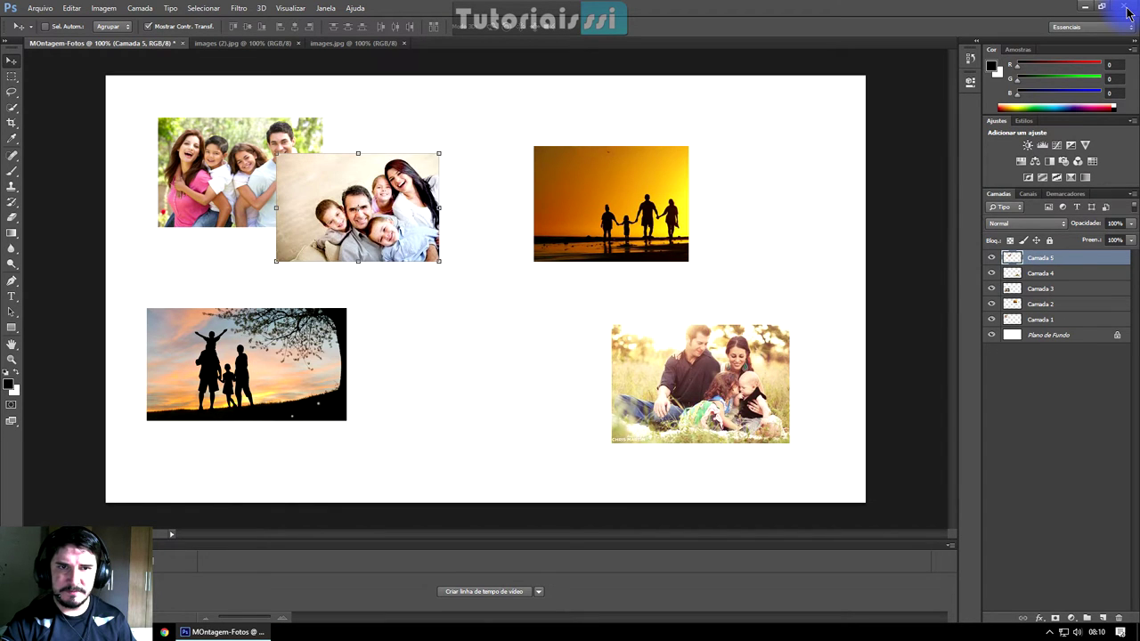
pyautogui.moveTo(419, 207); pyautogui.dragTo(301, 171)
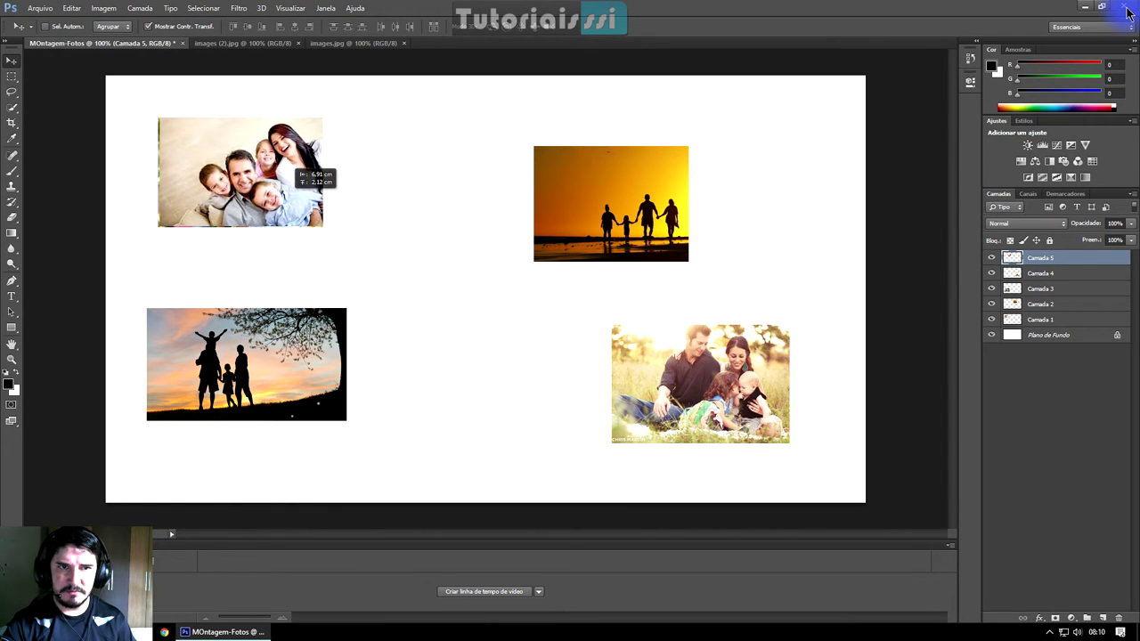
pyautogui.moveTo(301, 171); pyautogui.dragTo(486, 341)
pyautogui.hotkey('ctrl', 't')
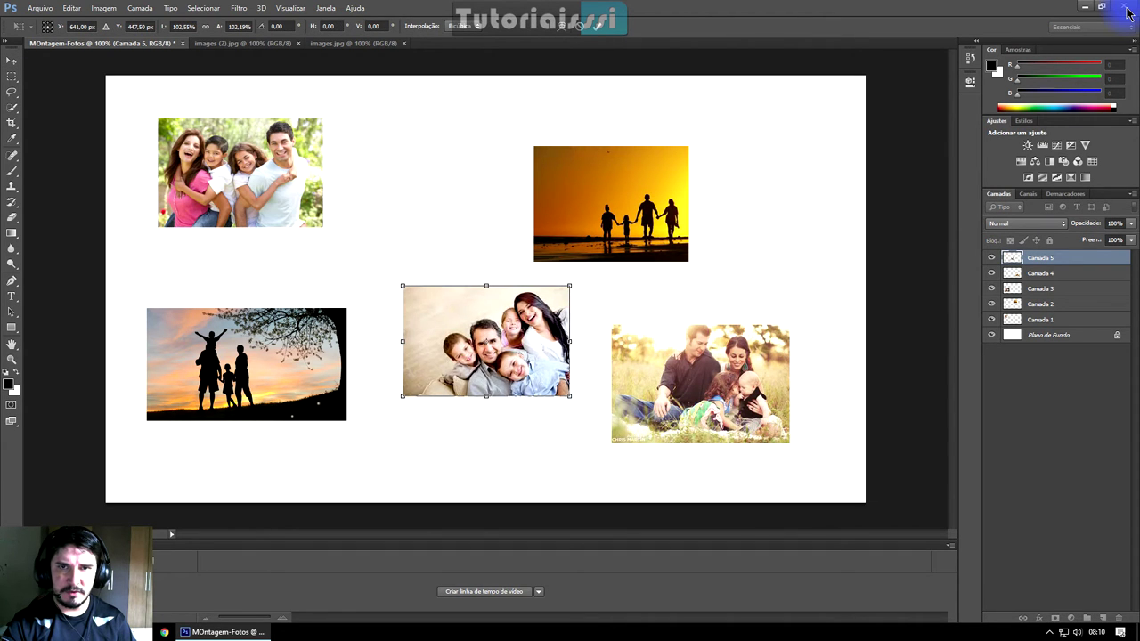
pyautogui.press('Return')
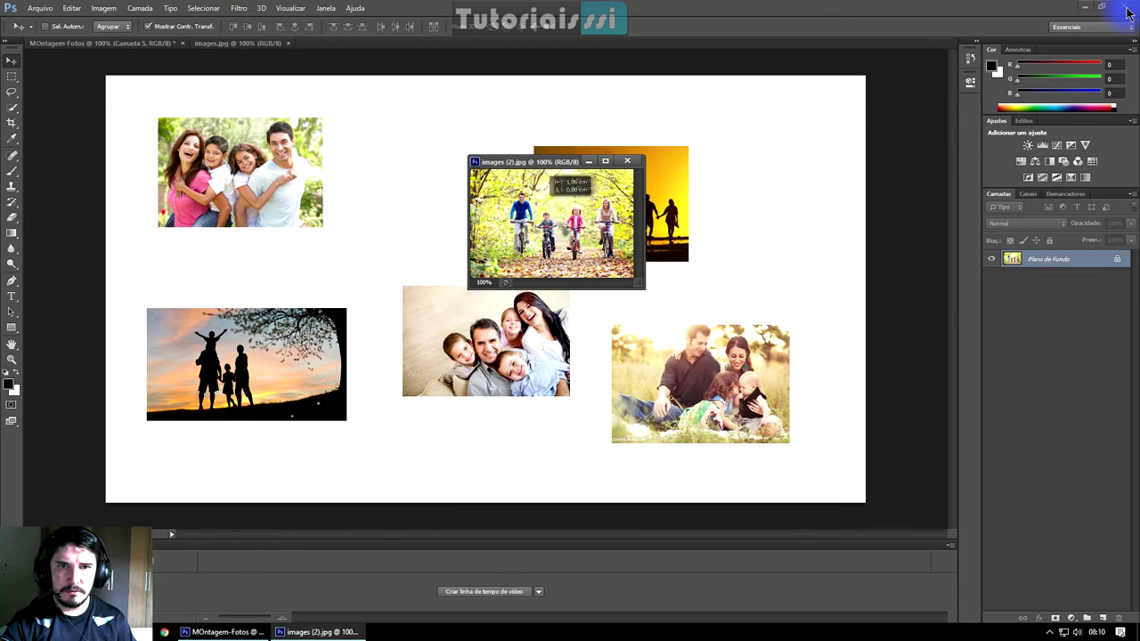
# - Add the cycling family photo to the montage, enlarge it slightly, and move it down-right
pyautogui.click(627, 160)
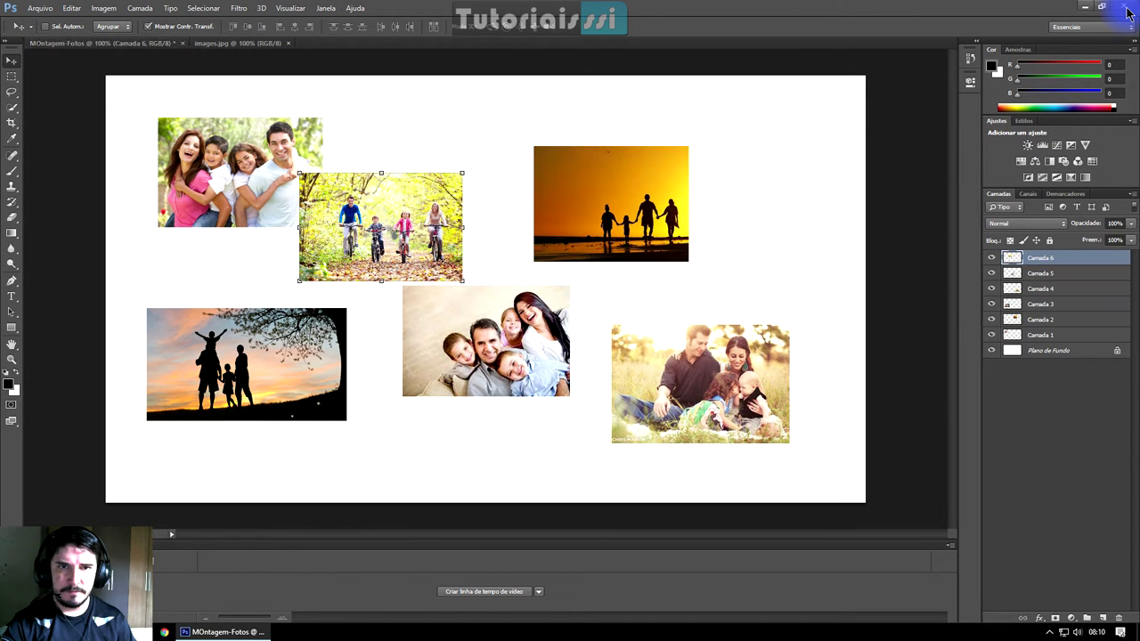
pyautogui.moveTo(444, 204); pyautogui.dragTo(303, 148)
pyautogui.moveTo(323, 226); pyautogui.dragTo(329, 231)
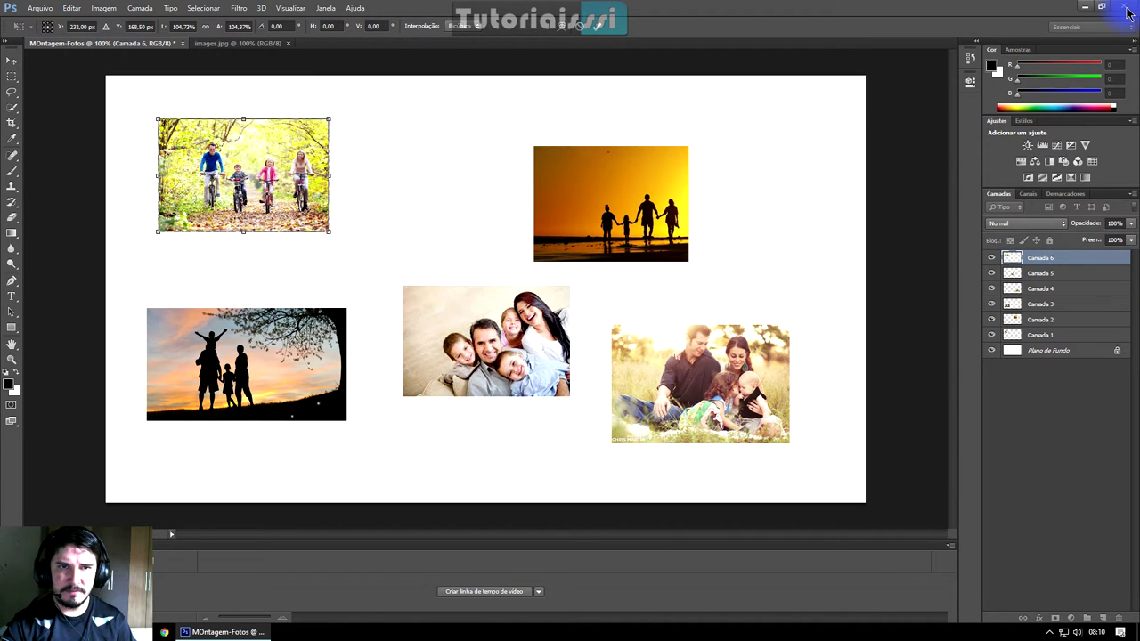
pyautogui.moveTo(308, 132); pyautogui.dragTo(429, 174)
pyautogui.press('Return')
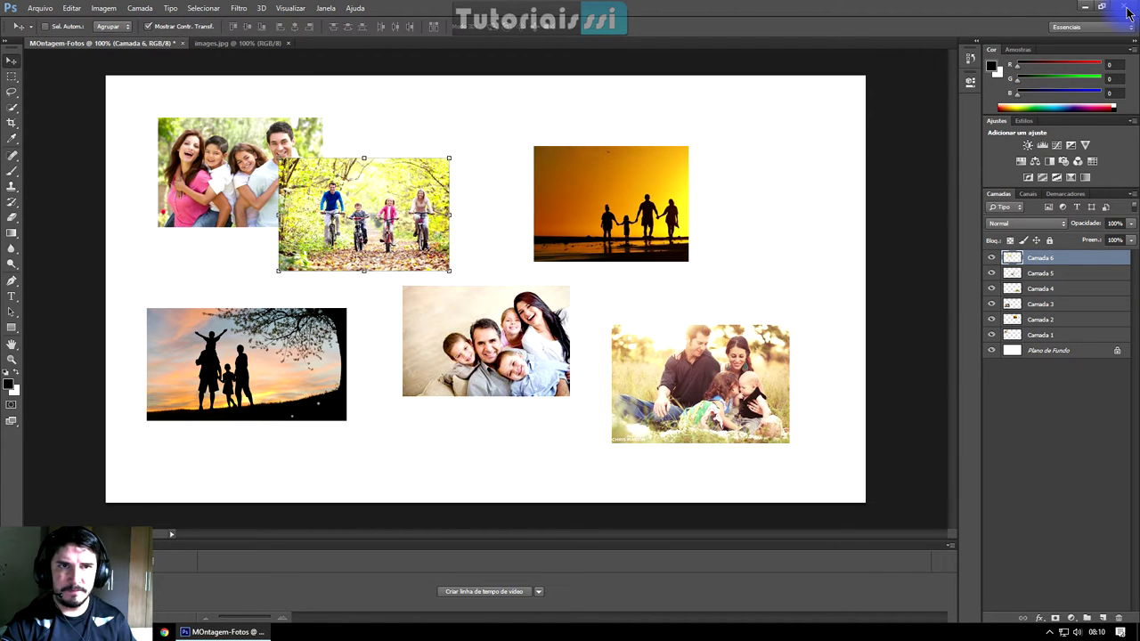
# - Copy all of images.jpg and paste it into the montage as a new layer
pyautogui.hotkey('ctrl', 'Tab')
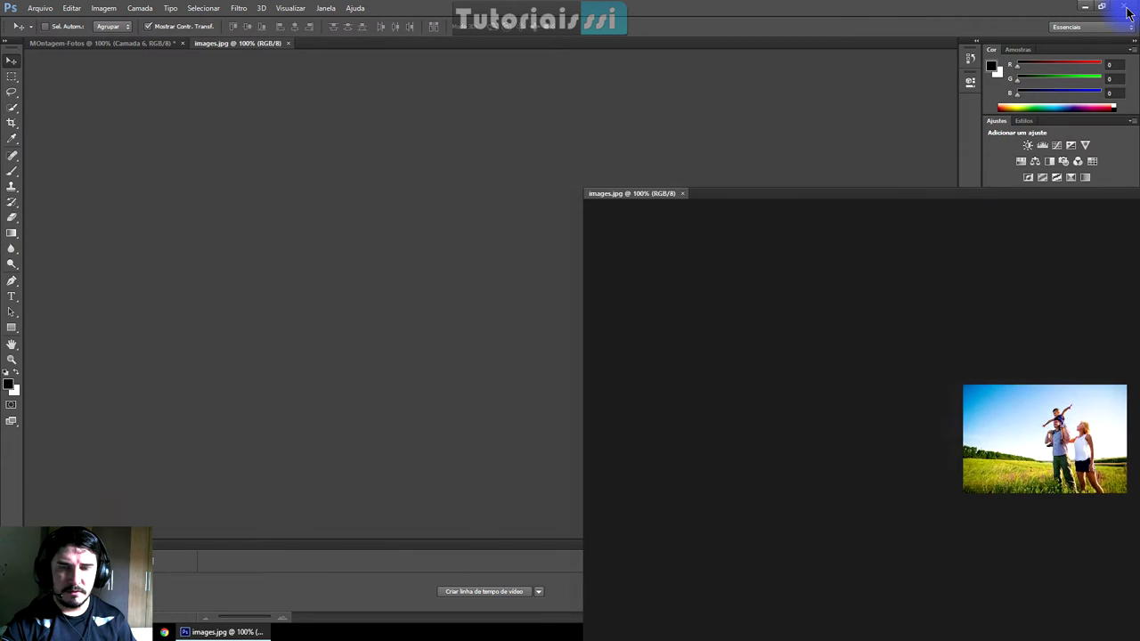
pyautogui.hotkey('ctrl', 'a')
pyautogui.hotkey('ctrl', 'c')
pyautogui.hotkey('ctrl', 'Tab')
pyautogui.hotkey('ctrl', 'v')
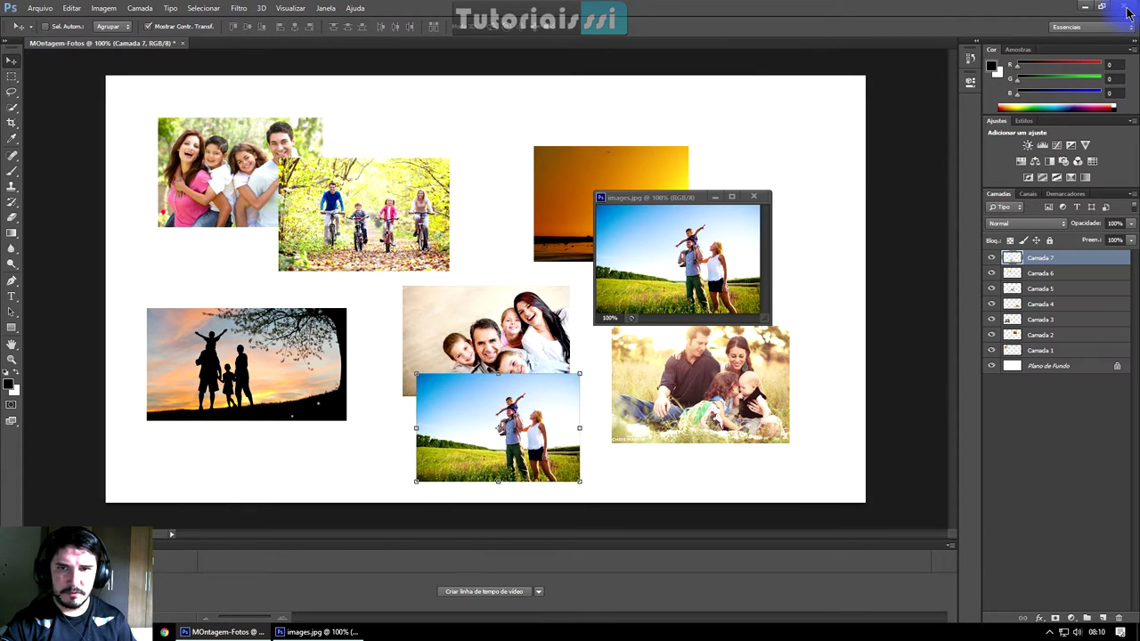
pyautogui.click(753, 196)
pyautogui.moveTo(498, 427); pyautogui.dragTo(240, 172)
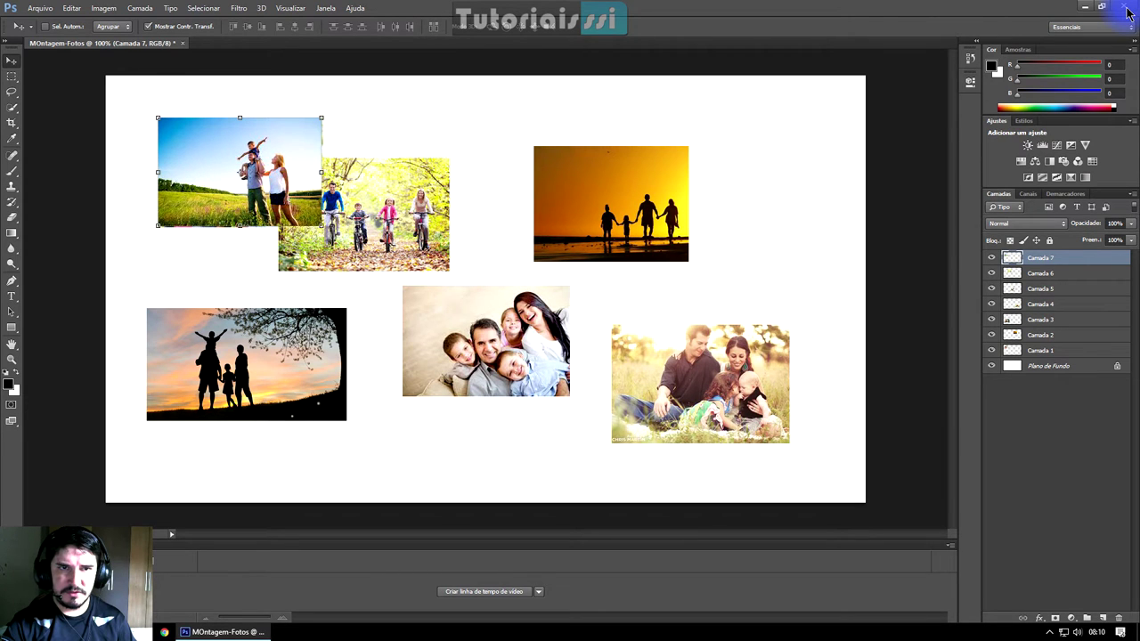
# - Position the blue-sky field photo just below the golden sunset photo
pyautogui.hotkey('ctrl', 't')
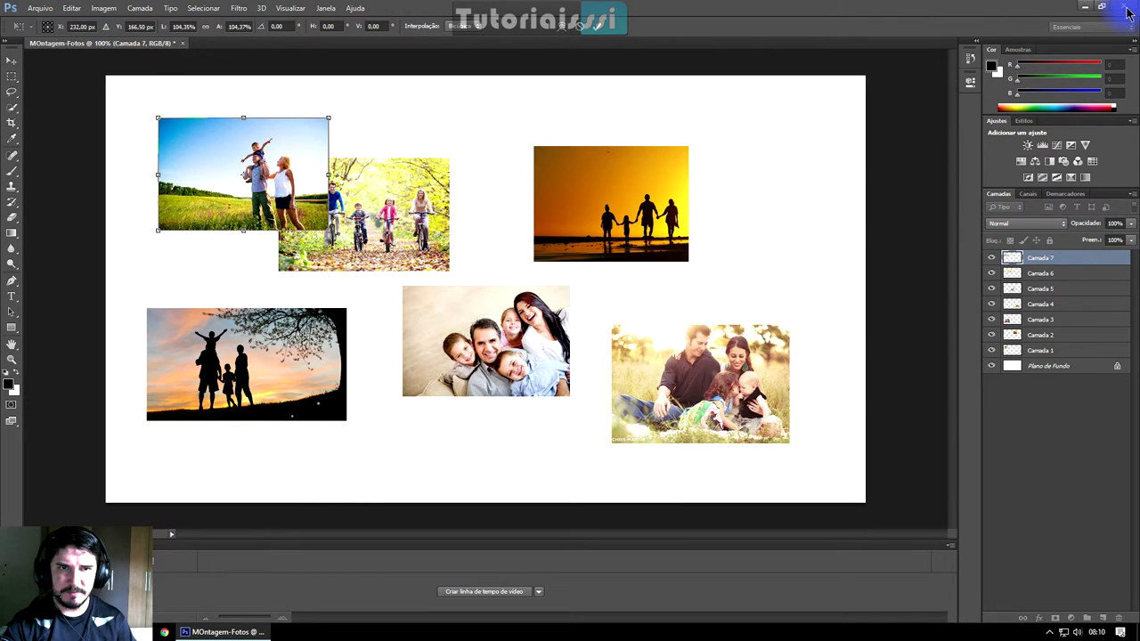
pyautogui.moveTo(240, 172); pyautogui.dragTo(552, 325)
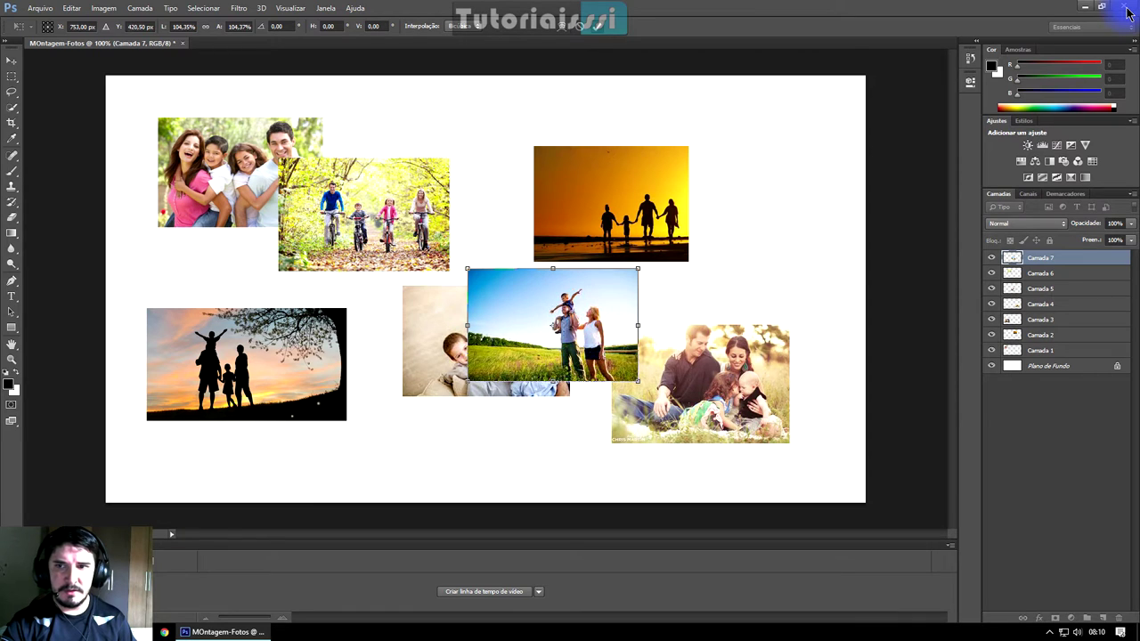
pyautogui.press('Return')
pyautogui.moveTo(552, 325); pyautogui.dragTo(572, 251)
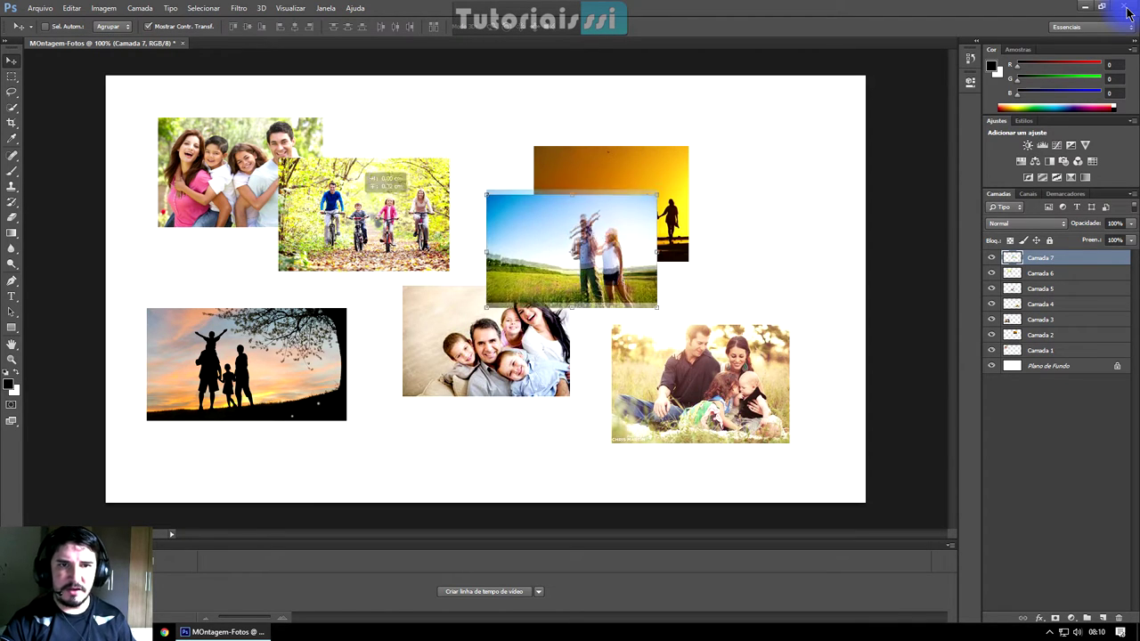
pyautogui.moveTo(572, 251)
pyautogui.mouseDown()
pyautogui.moveTo(604, 294)
pyautogui.moveTo(591, 294)
pyautogui.mouseUp()
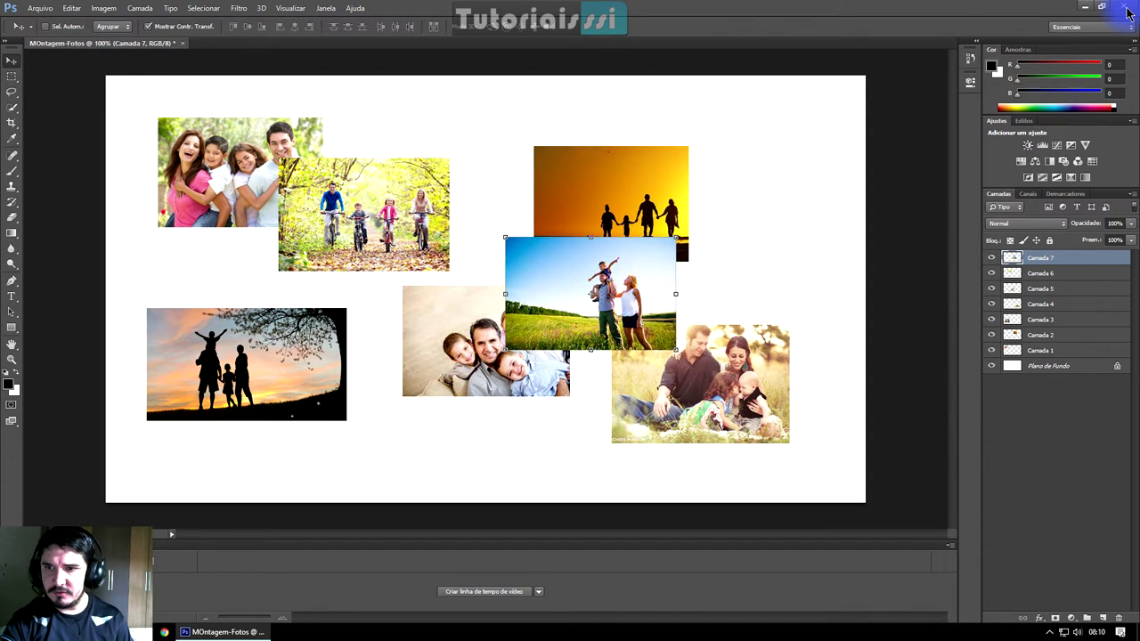
# - Shift the top-left and sunset photos slightly and move the silhouette photo to the bottom centre
pyautogui.hotkey('alt', '[')
pyautogui.hotkey('alt', '[')
pyautogui.hotkey('alt', '[')
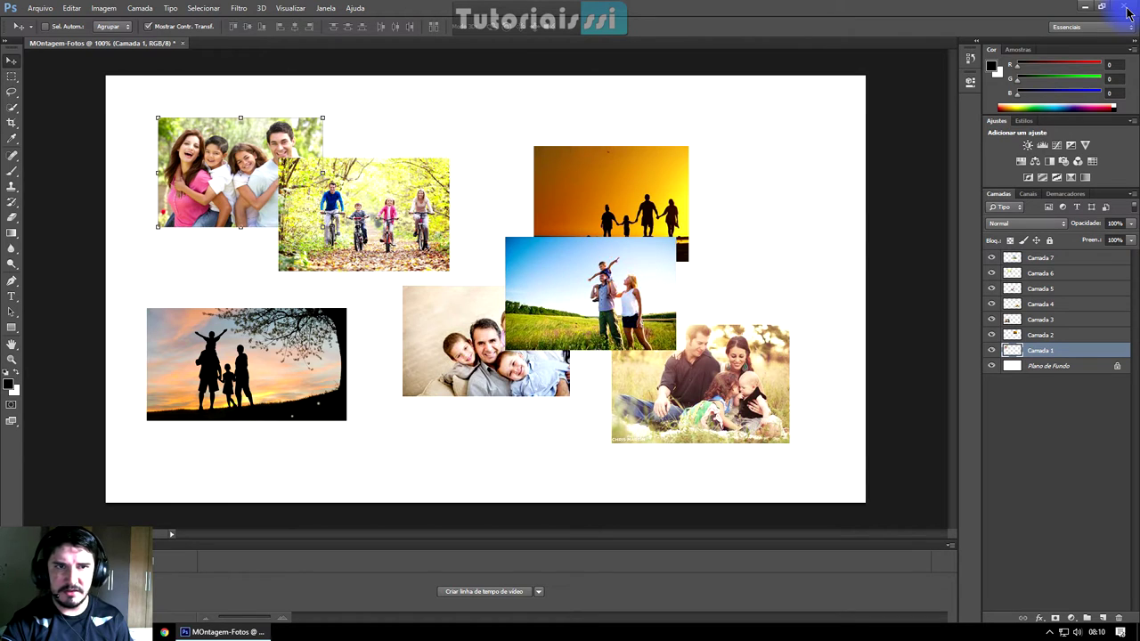
pyautogui.moveTo(240, 172); pyautogui.dragTo(281, 159)
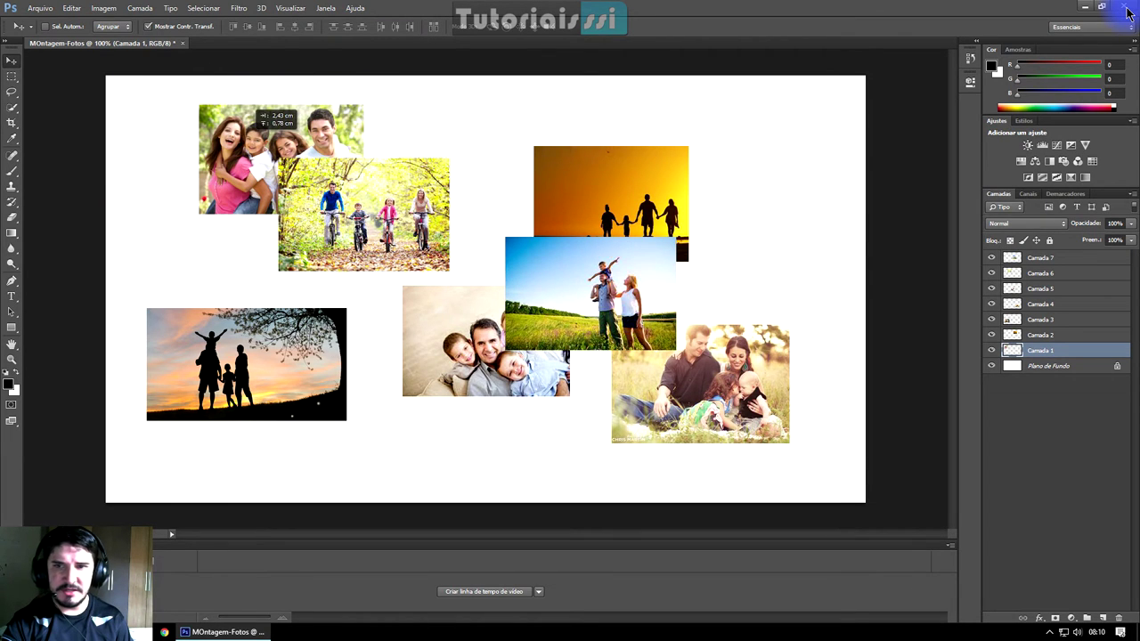
pyautogui.hotkey('alt', ']')
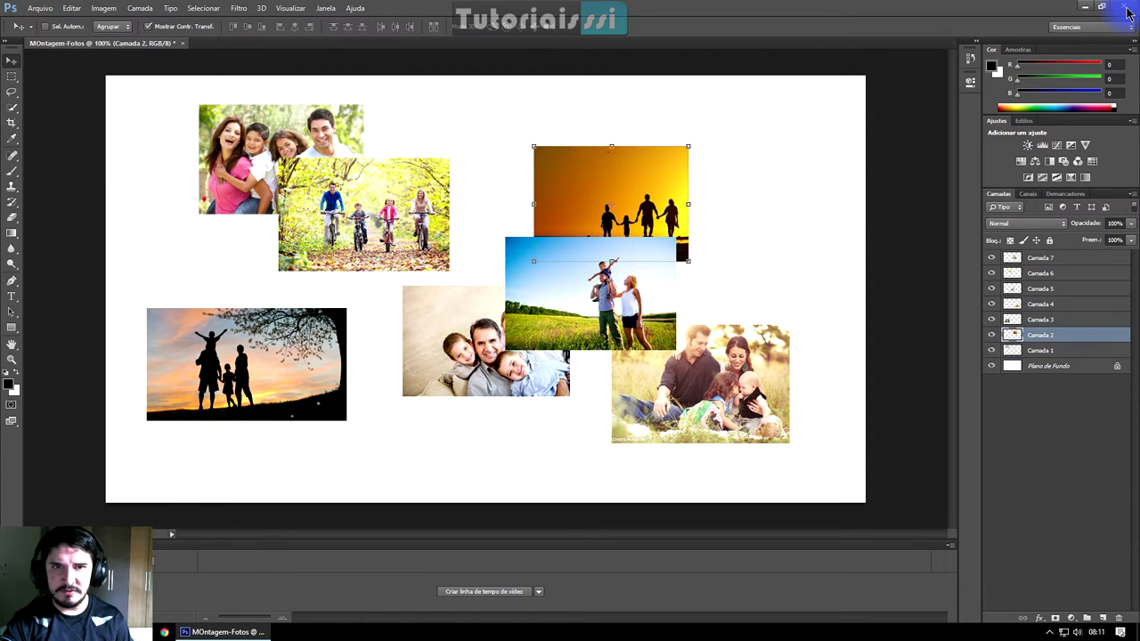
pyautogui.moveTo(638, 157)
pyautogui.mouseDown()
pyautogui.moveTo(746, 163)
pyautogui.moveTo(655, 139)
pyautogui.mouseUp()
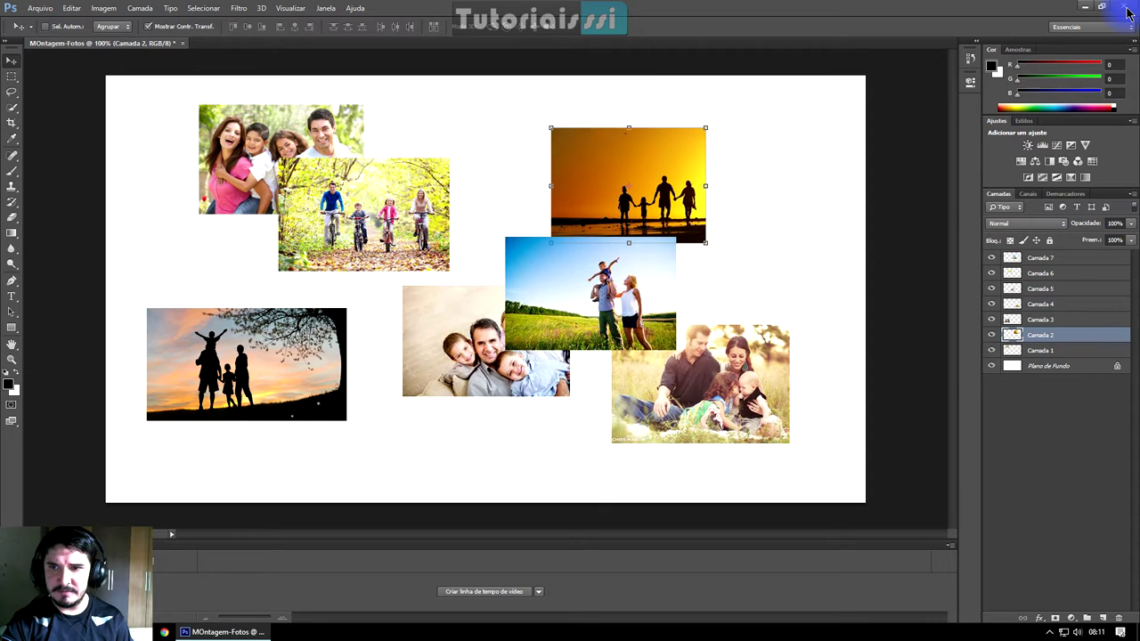
pyautogui.hotkey('alt', ']')
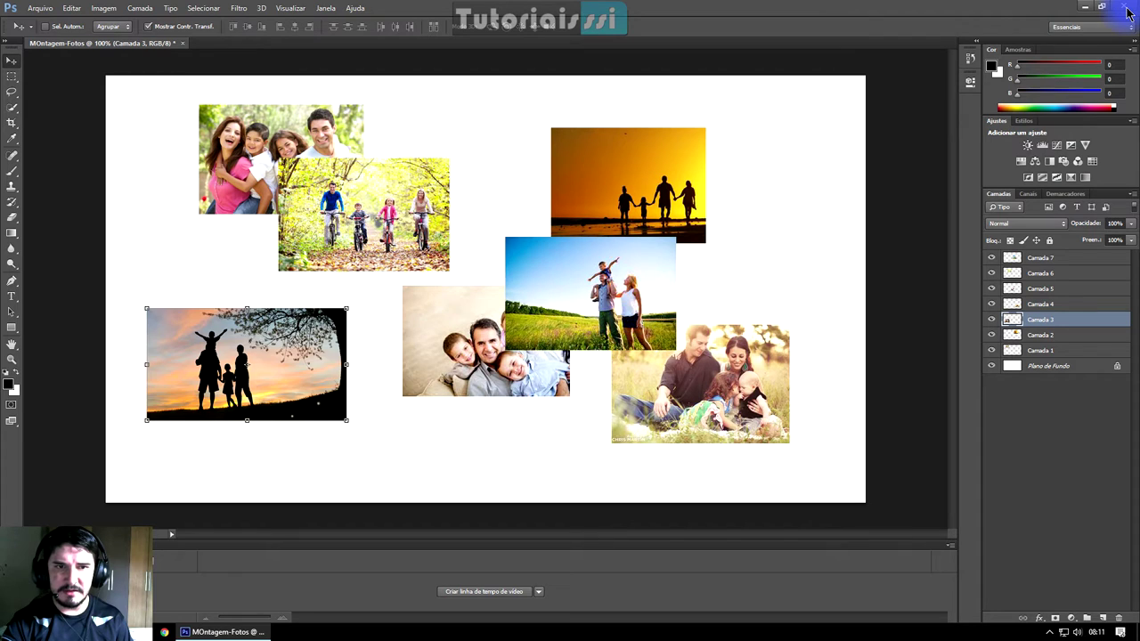
pyautogui.moveTo(294, 336)
pyautogui.mouseDown()
pyautogui.moveTo(535, 272)
pyautogui.moveTo(300, 320)
pyautogui.moveTo(330, 343)
pyautogui.mouseUp()
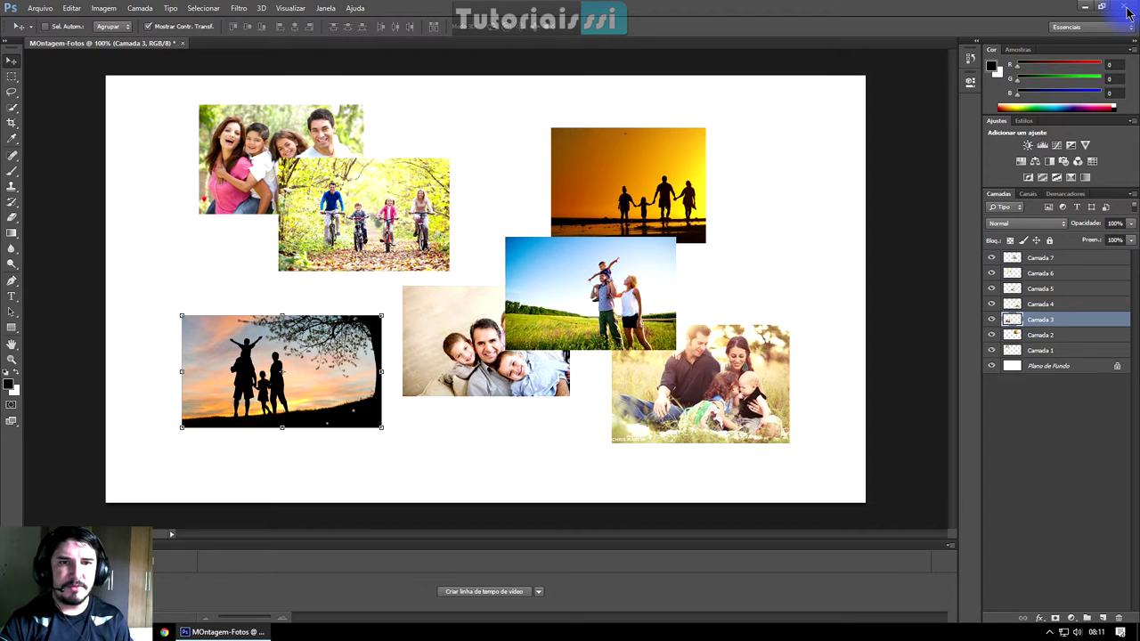
pyautogui.moveTo(361, 332); pyautogui.dragTo(346, 378)
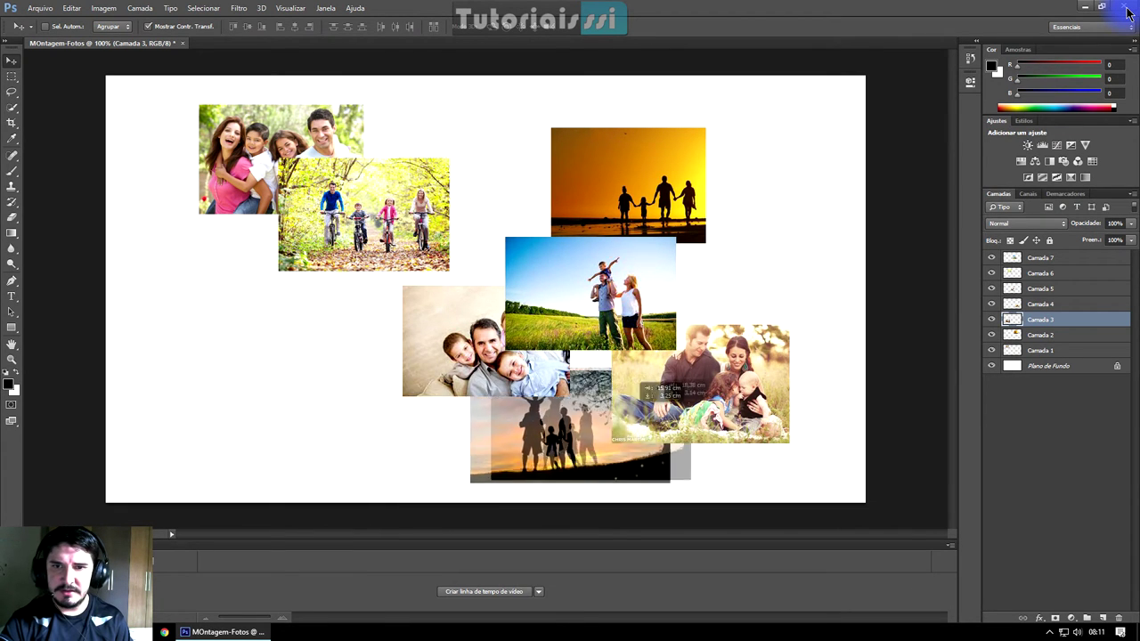
pyautogui.moveTo(346, 385); pyautogui.dragTo(705, 419)
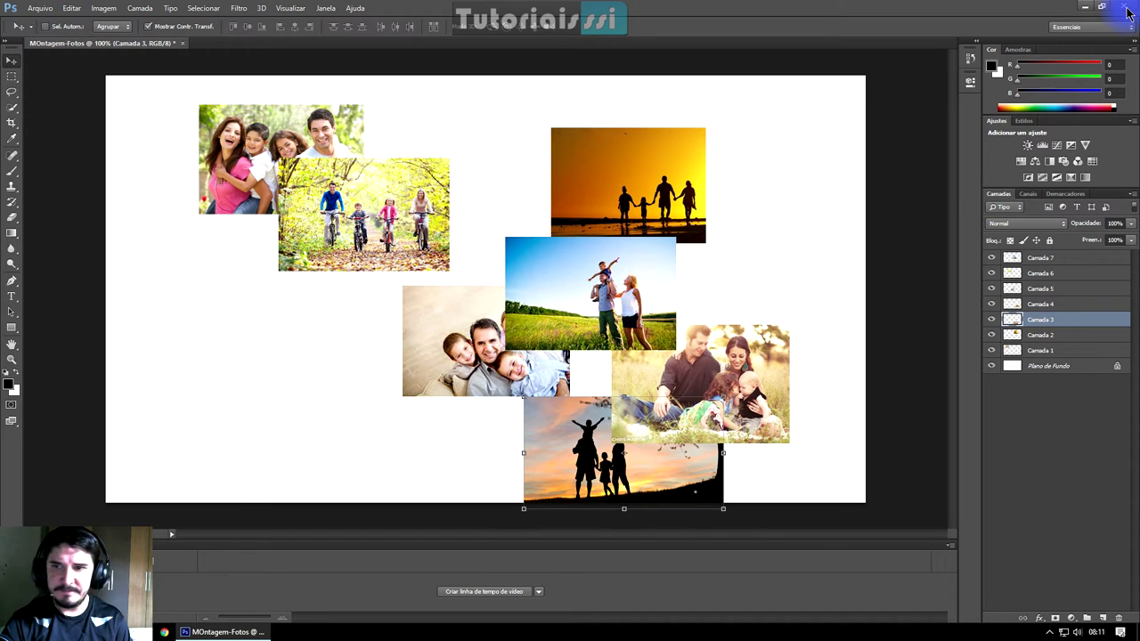
# - Move the field and bicycle photos to the right and shift the top-left photo down-left
pyautogui.hotkey('alt', '.')
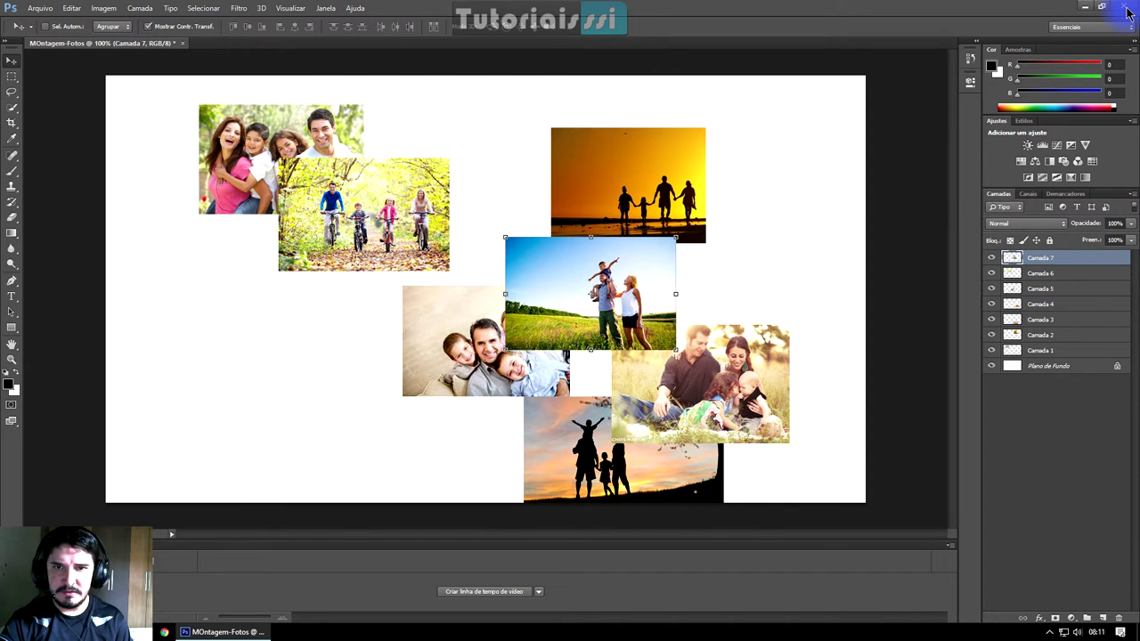
pyautogui.moveTo(591, 293); pyautogui.dragTo(703, 299)
pyautogui.hotkey('alt', '[')
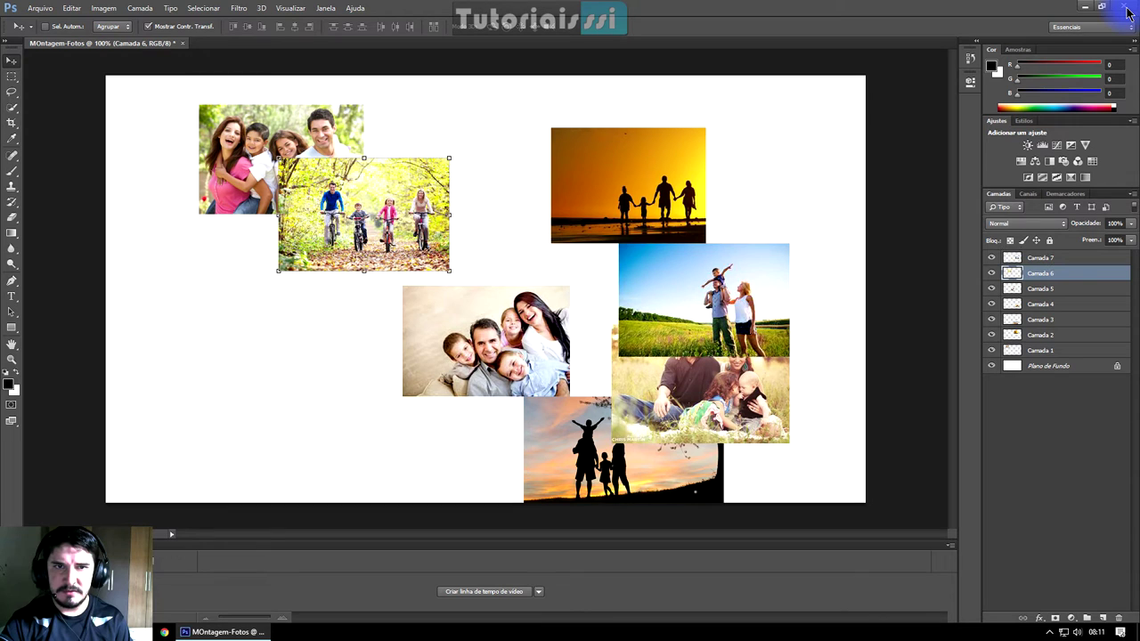
pyautogui.moveTo(363, 214); pyautogui.dragTo(665, 285)
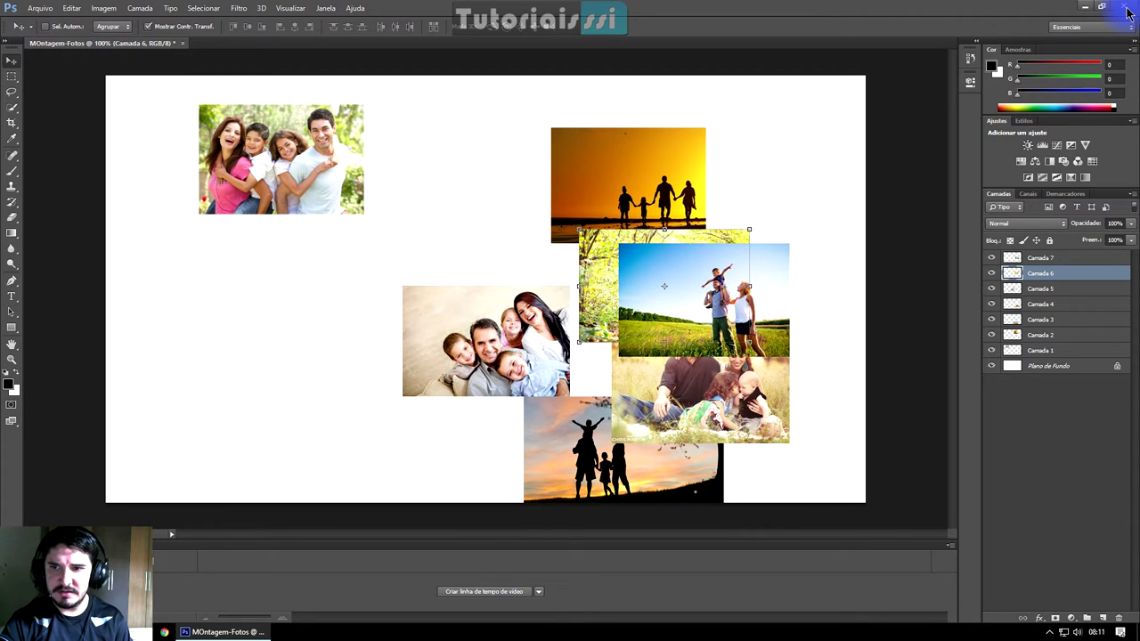
pyautogui.hotkey('alt', '[')
pyautogui.hotkey('alt', '[')
pyautogui.hotkey('alt', '[')
pyautogui.moveTo(282, 159); pyautogui.dragTo(248, 183)
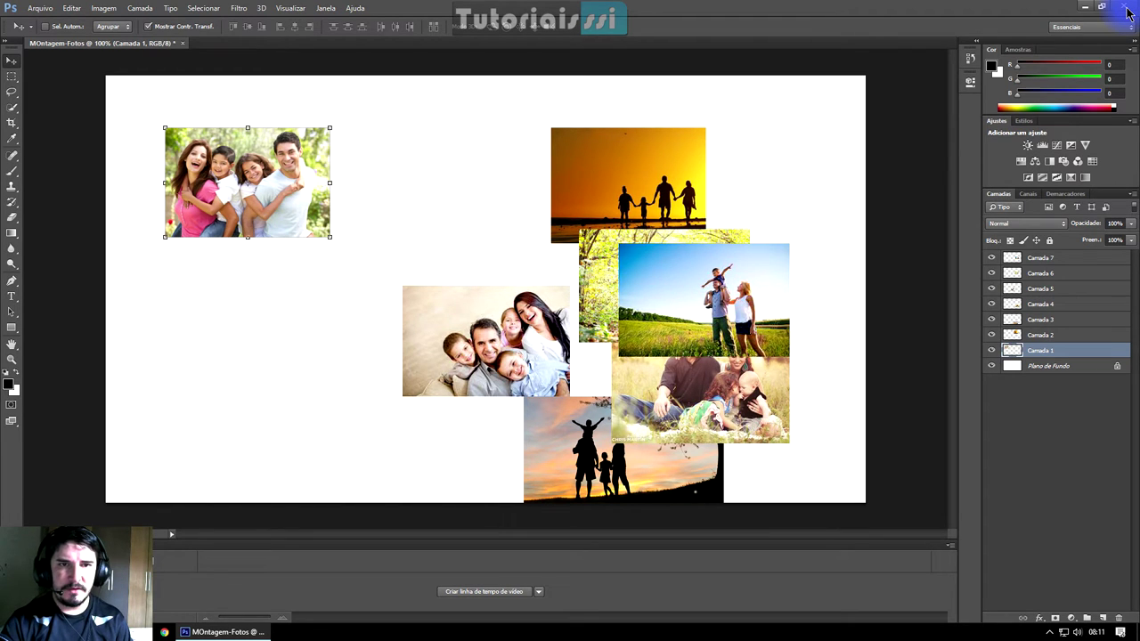
pyautogui.hotkey('ctrl', 't')
# - Rotate the top-left family photo to about −17° and nudge it toward the corner
pyautogui.moveTo(344, 230); pyautogui.dragTo(350, 212)
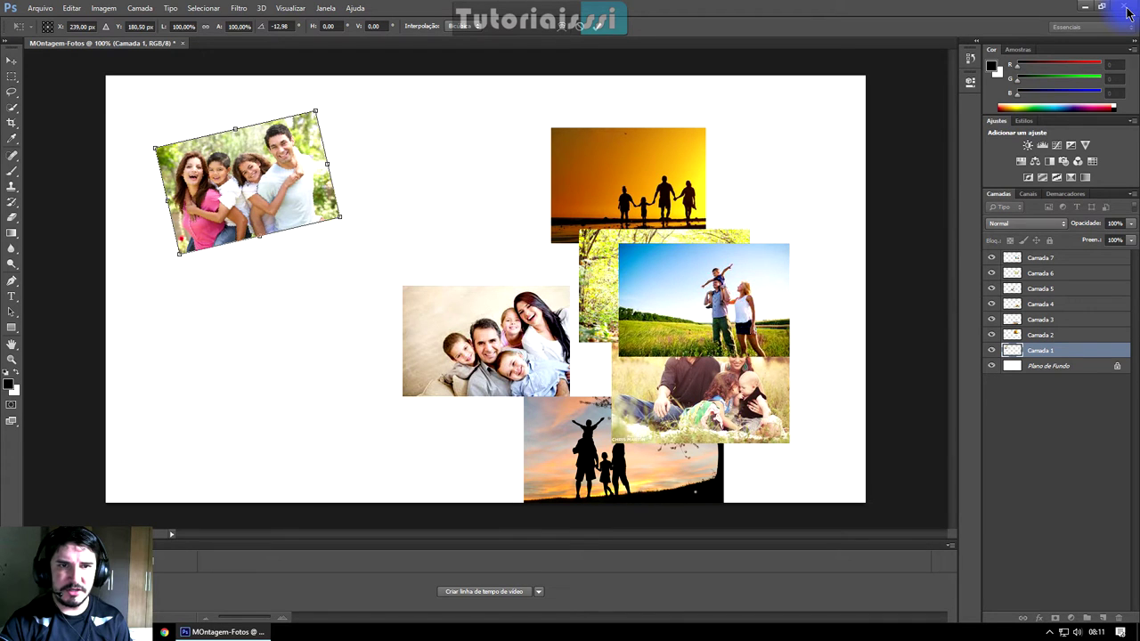
pyautogui.moveTo(349, 216); pyautogui.dragTo(351, 192)
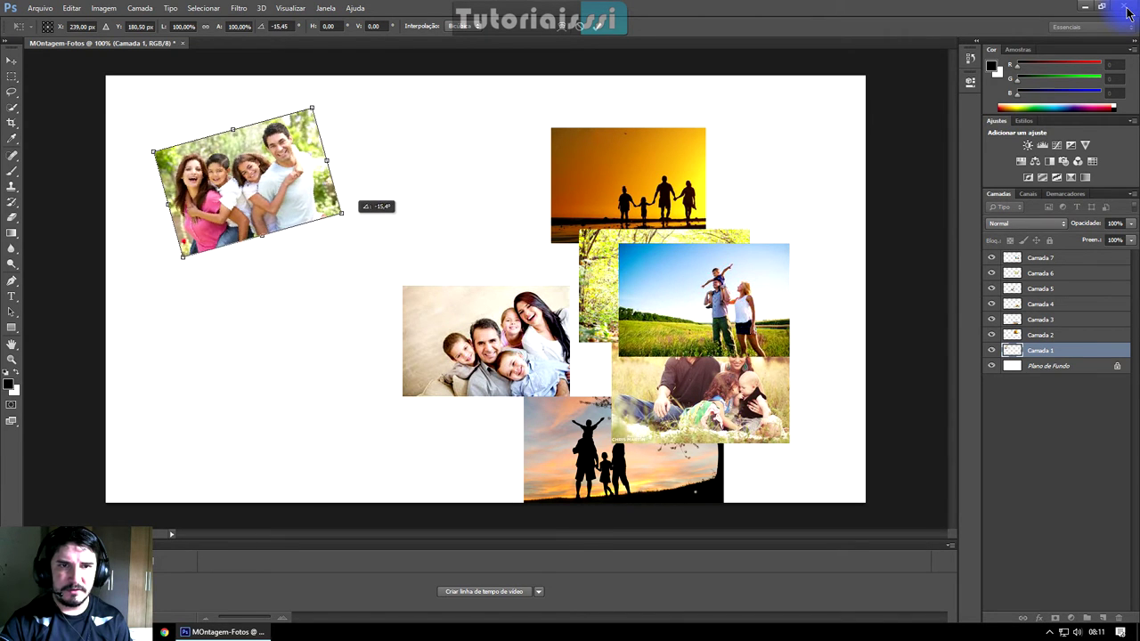
pyautogui.moveTo(351, 193); pyautogui.dragTo(286, 147)
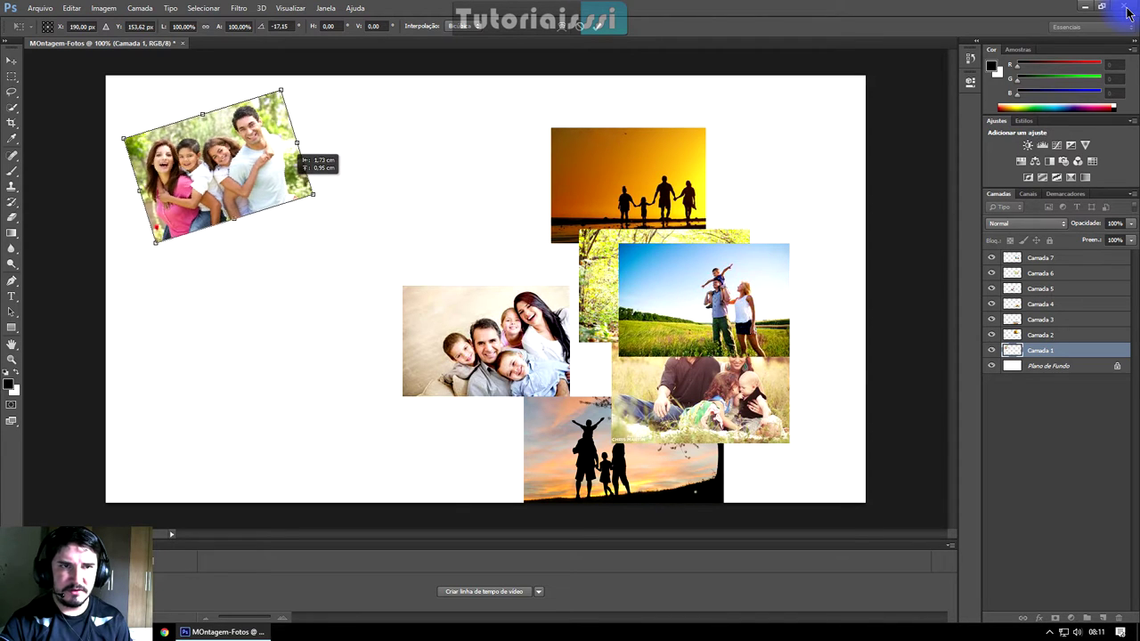
pyautogui.moveTo(287, 148); pyautogui.dragTo(289, 145)
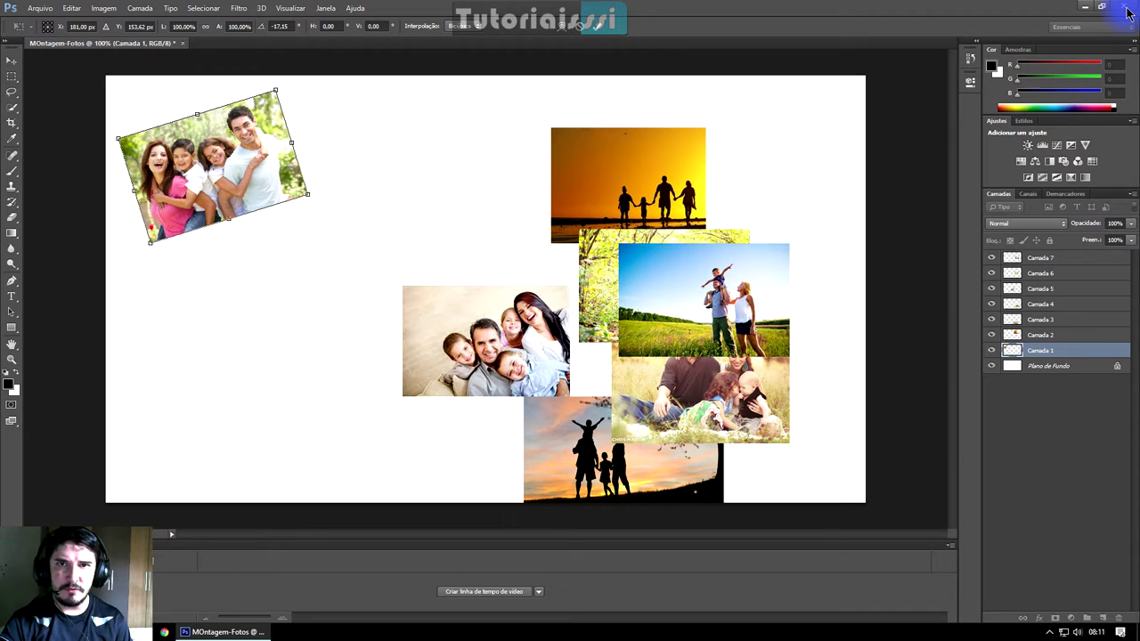
pyautogui.press('Return')
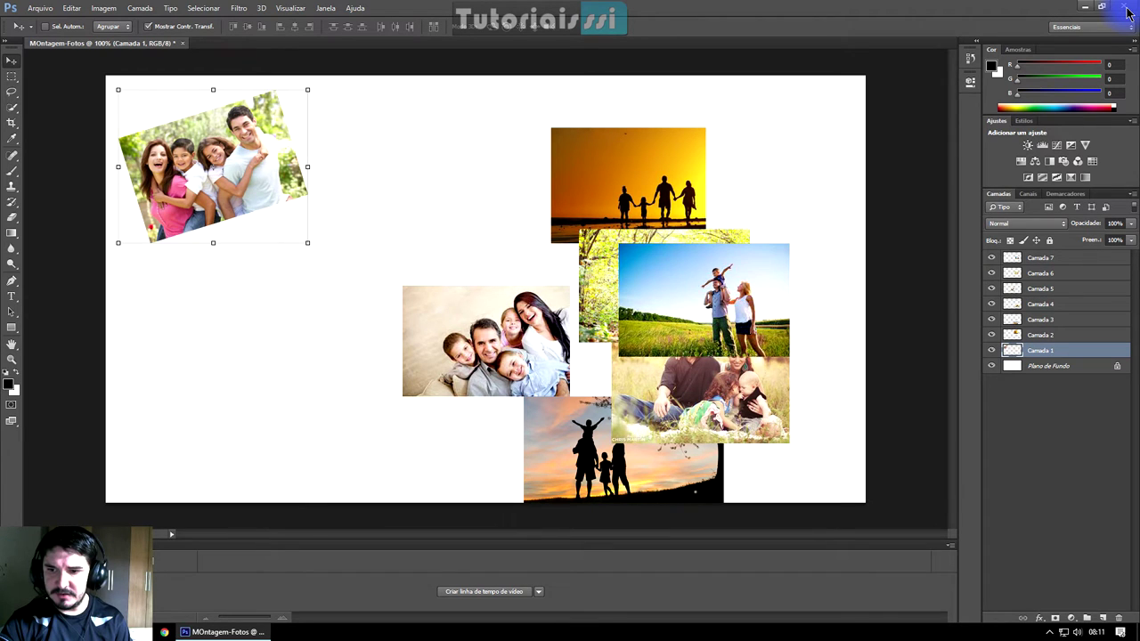
# - Open Layer Style for the top-left photo and enable the Stroke effect
pyautogui.click(1039, 618)
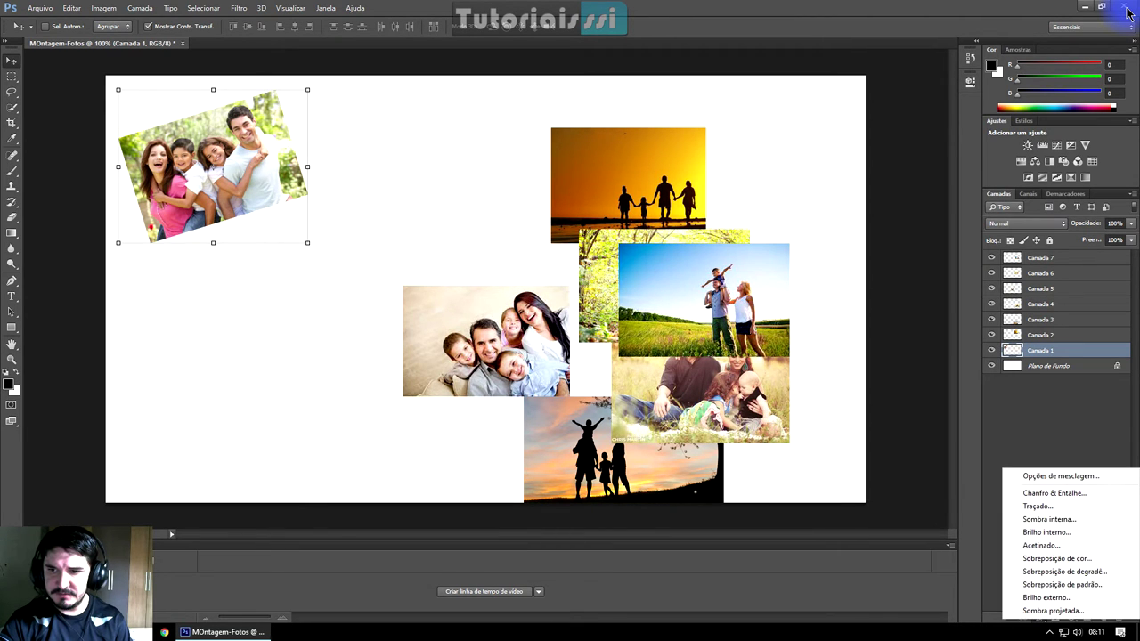
pyautogui.press('Return')
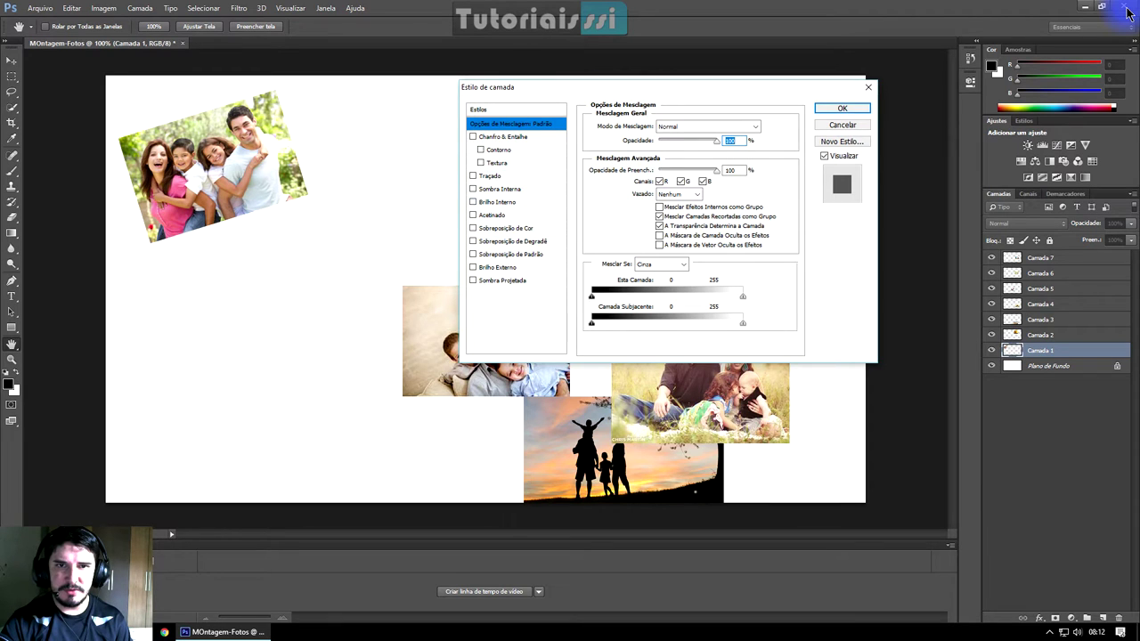
pyautogui.click(473, 175)
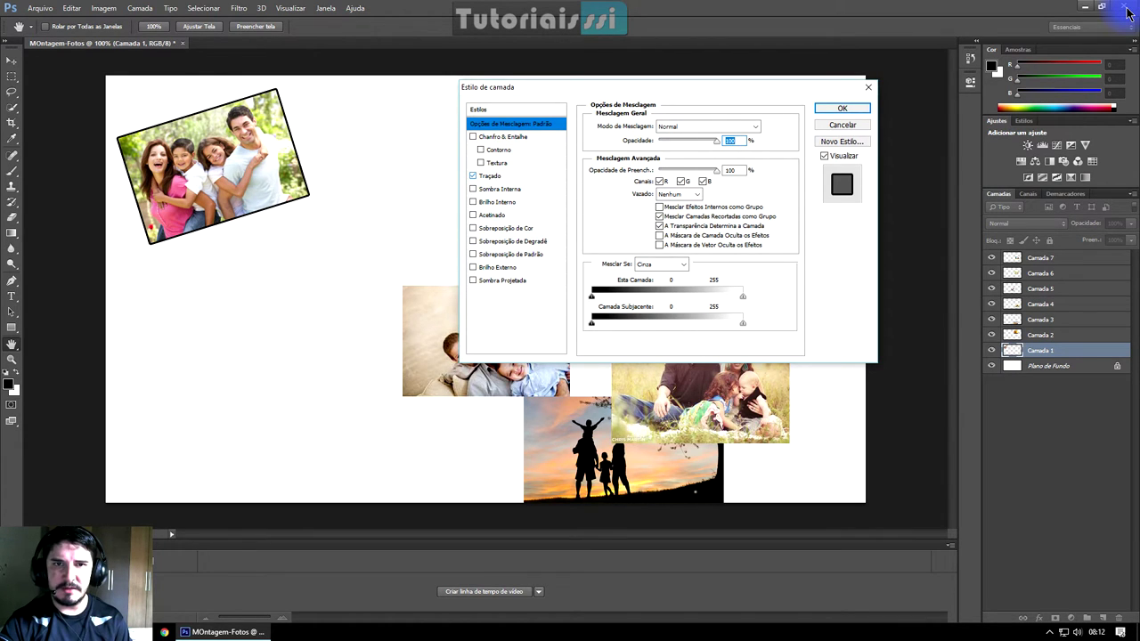
pyautogui.click(490, 175)
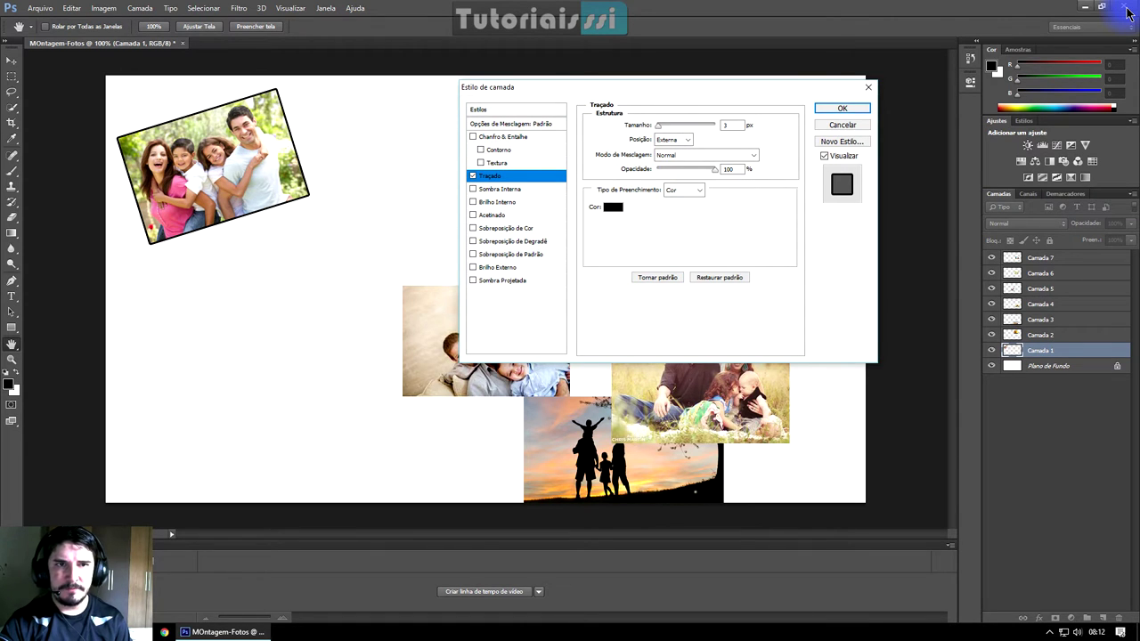
# - Set the stroke colour to black in the colour picker
pyautogui.click(613, 207)
pyautogui.click(550, 192)
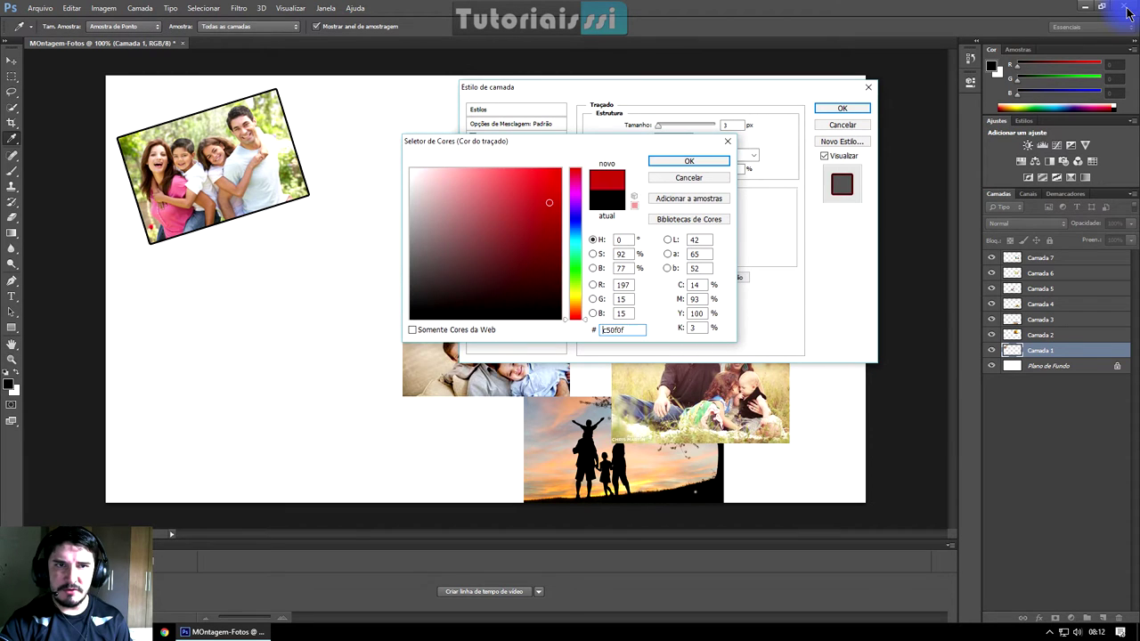
pyautogui.moveTo(551, 192)
pyautogui.mouseDown()
pyautogui.moveTo(561, 287)
pyautogui.moveTo(560, 242)
pyautogui.mouseUp()
pyautogui.moveTo(575, 316); pyautogui.dragTo(576, 281)
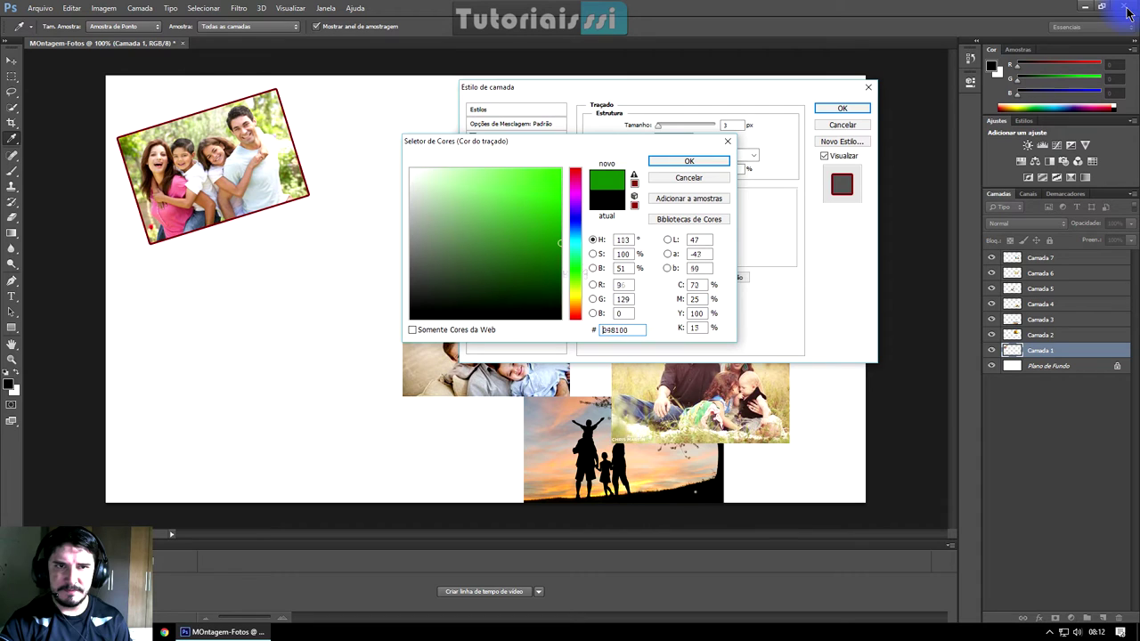
pyautogui.moveTo(560, 242)
pyautogui.mouseDown()
pyautogui.moveTo(549, 224)
pyautogui.moveTo(422, 316)
pyautogui.mouseUp()
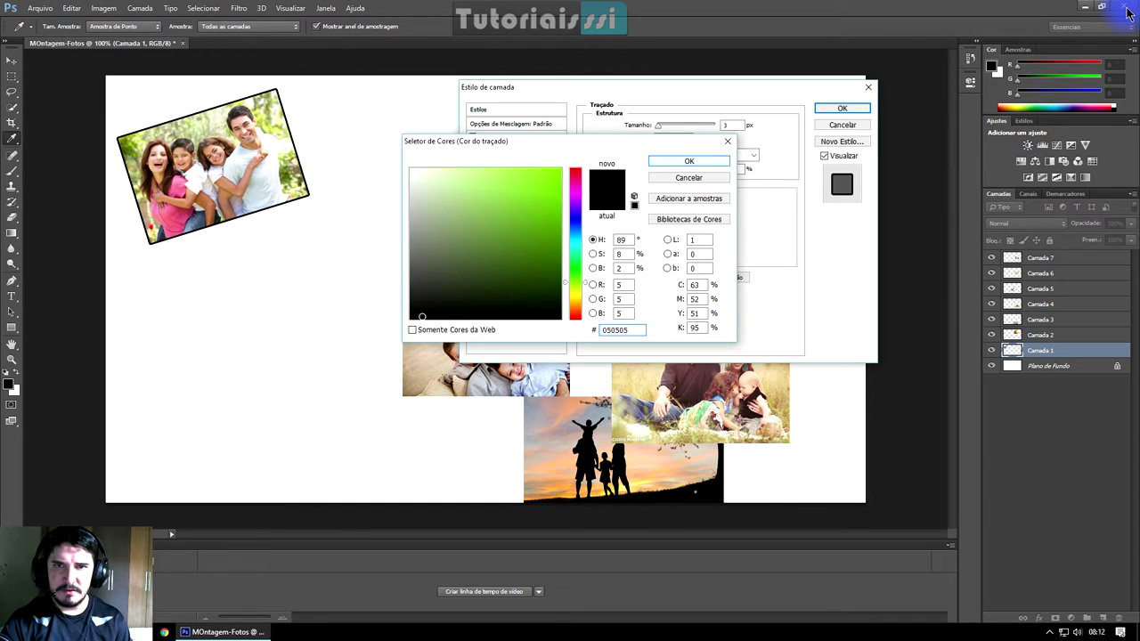
pyautogui.press('Return')
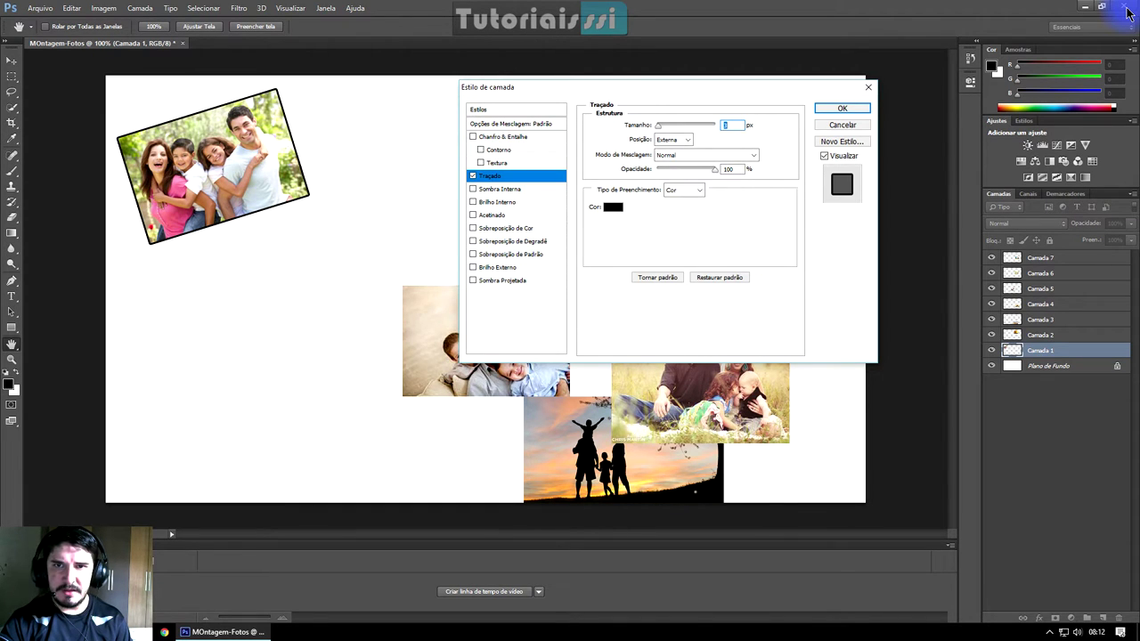
# - Set the stroke size to 7 px
pyautogui.hotkey('shift', 'Up')
pyautogui.hotkey('shift', 'Up')
pyautogui.hotkey('shift', 'Up')
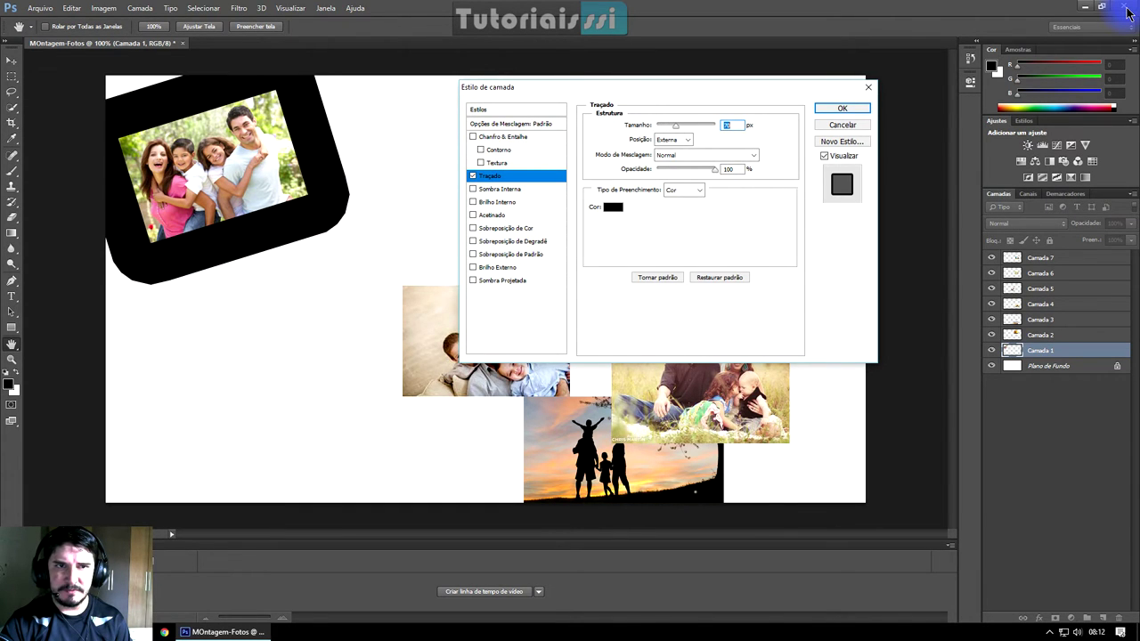
pyautogui.hotkey('shift', 'Down')
pyautogui.hotkey('shift', 'Down')
pyautogui.hotkey('shift', 'Down')
pyautogui.hotkey('shift', 'Down')
pyautogui.hotkey('shift', 'Down')
pyautogui.hotkey('shift', 'Up')
pyautogui.hotkey('shift', 'Up')
pyautogui.hotkey('shift', 'Down')
pyautogui.hotkey('shift', 'Down')
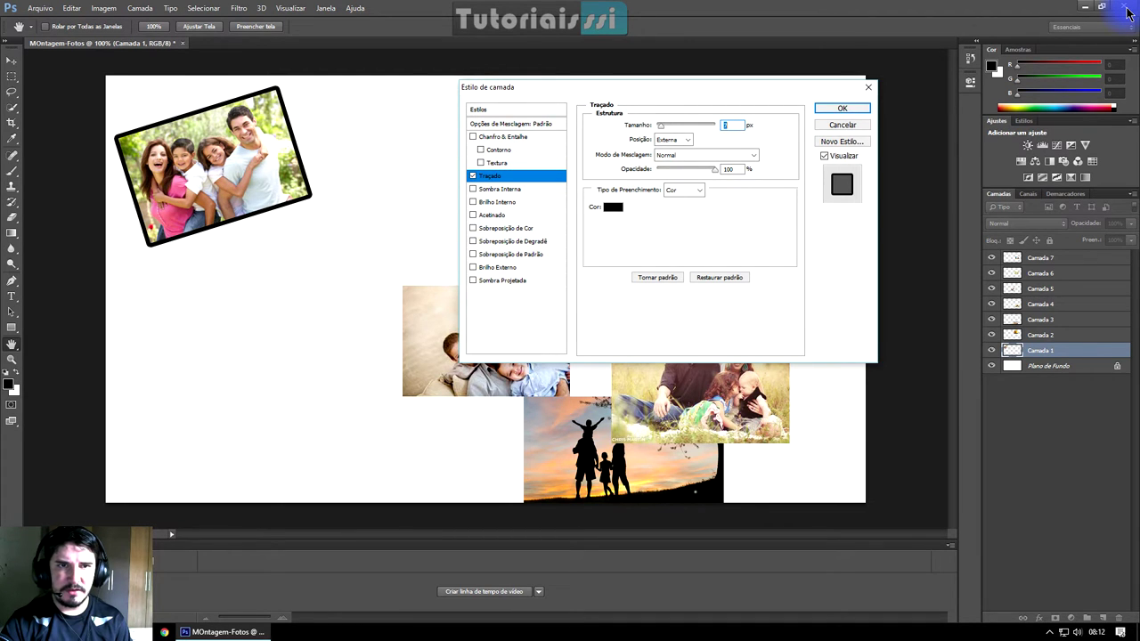
# - Try the Inside and Center stroke positions, then settle on Outside
pyautogui.press('Tab')
pyautogui.hotkey('alt', 'Down')
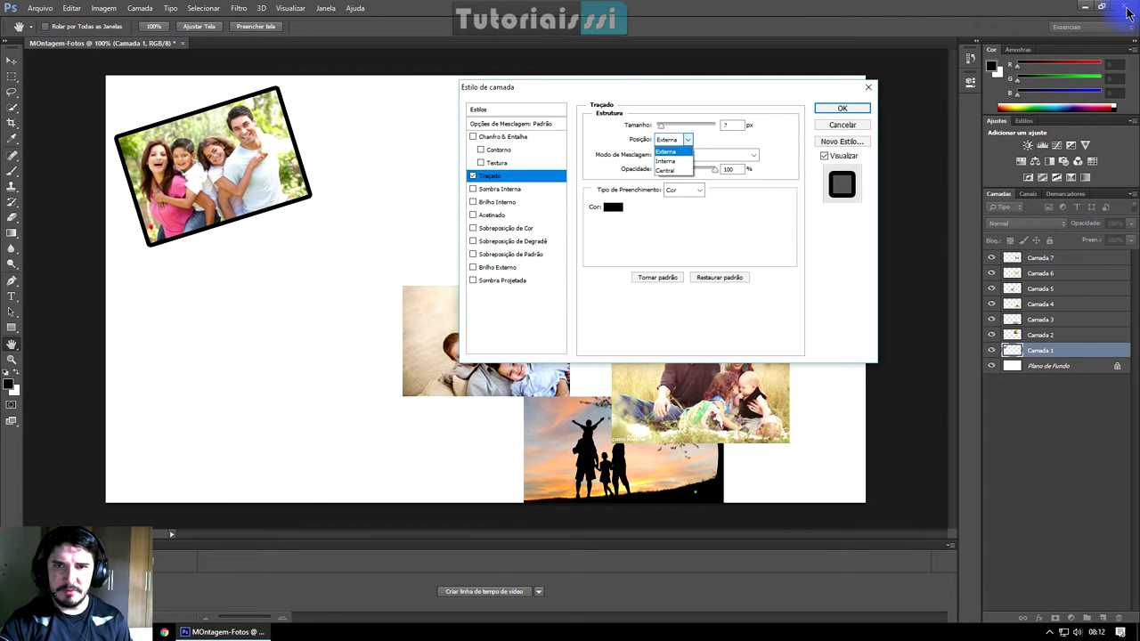
pyautogui.press('Down')
pyautogui.press('Return')
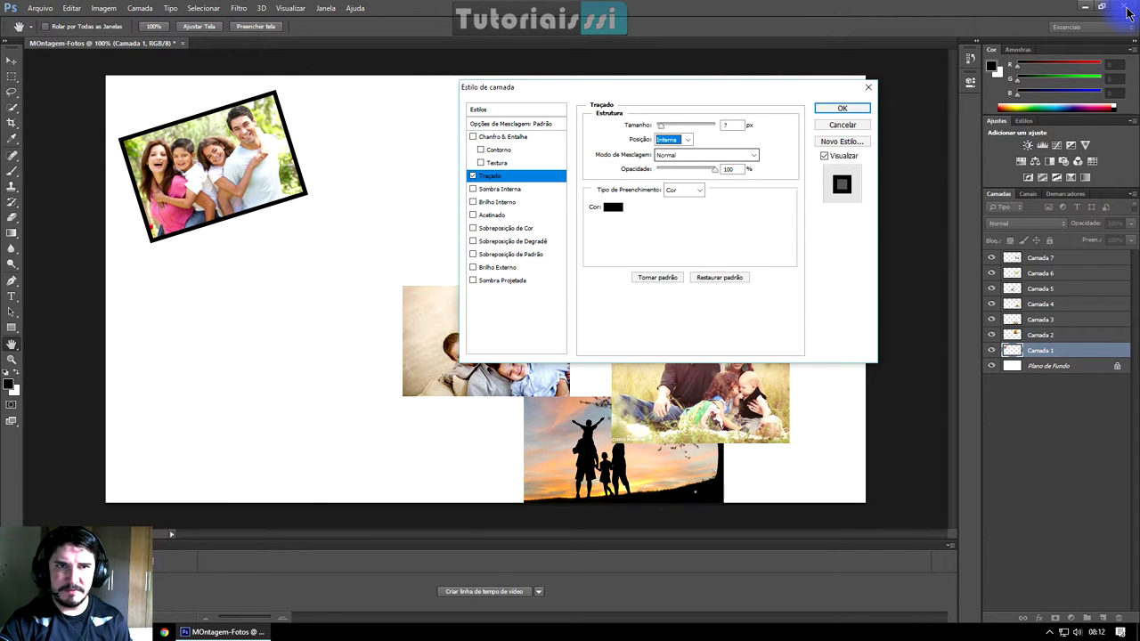
pyautogui.hotkey('alt', 'Down')
pyautogui.press('Up')
pyautogui.press('Down')
pyautogui.press('Down')
pyautogui.press('Return')
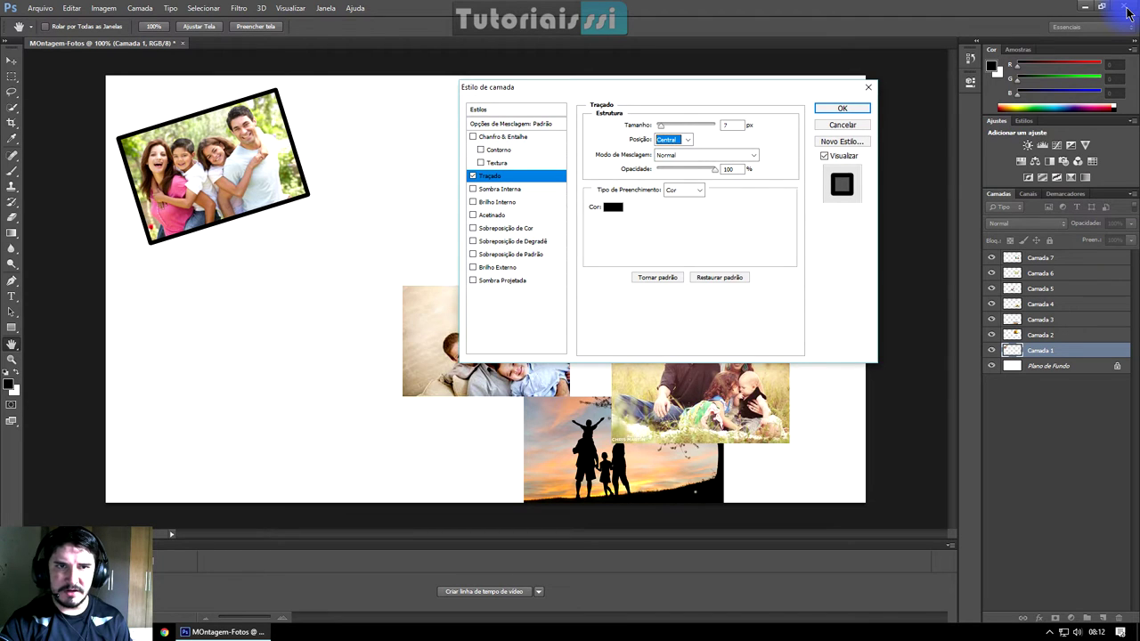
pyautogui.hotkey('alt', 'Down')
pyautogui.press('Up')
pyautogui.press('Up')
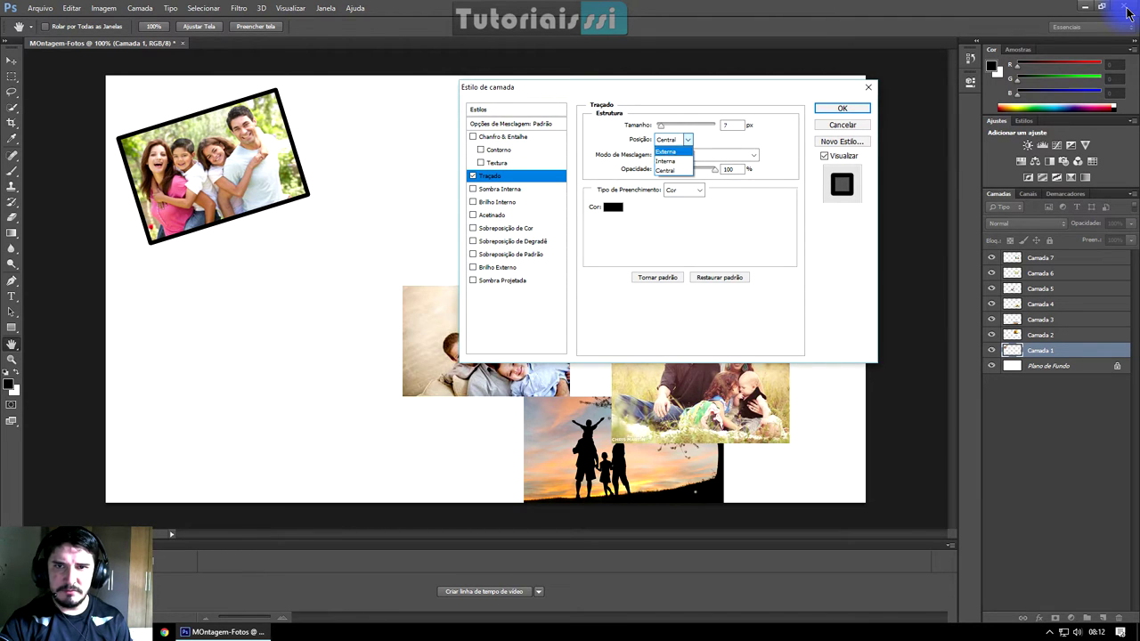
pyautogui.press('Return')
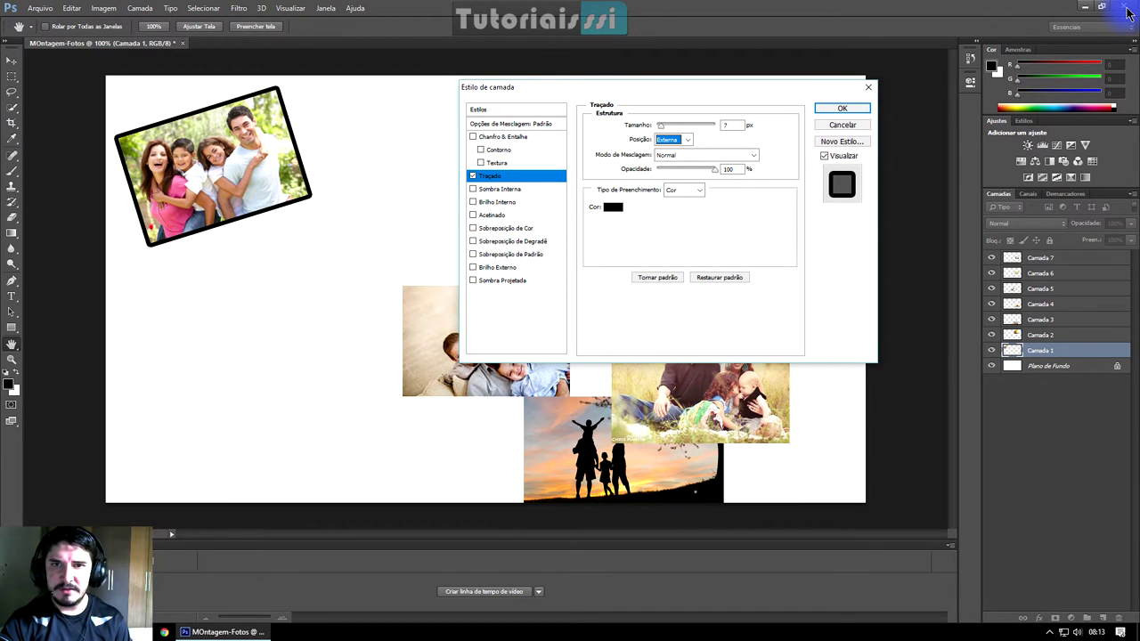
pyautogui.click(704, 155)
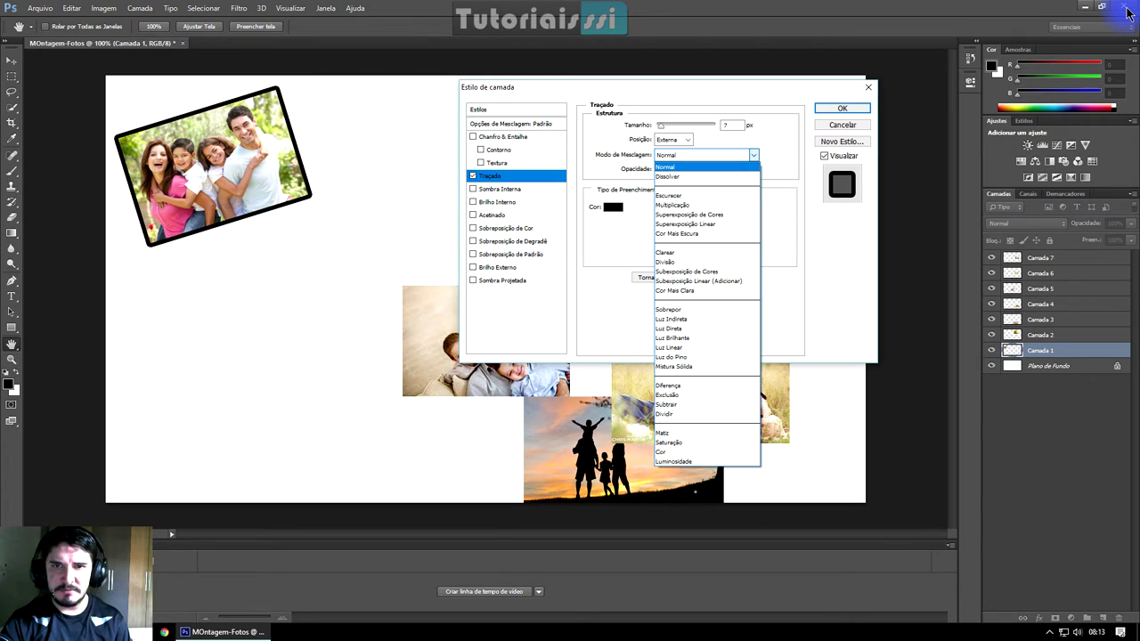
pyautogui.press('Escape')
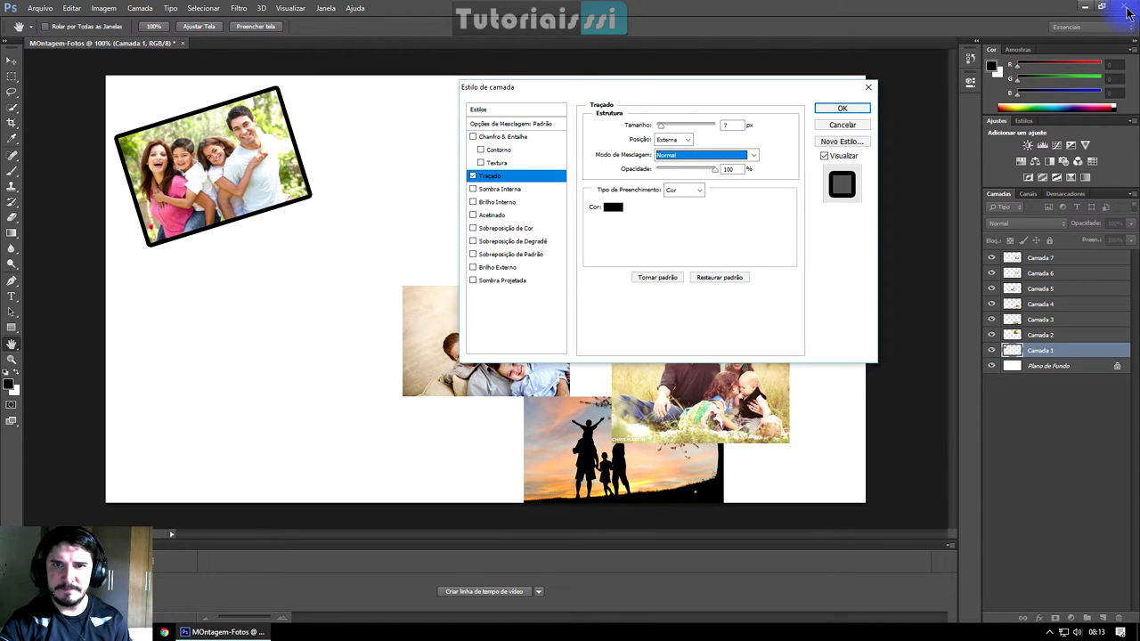
pyautogui.press('Tab')
pyautogui.hotkey('shift', 'Down')
pyautogui.hotkey('shift', 'Down')
pyautogui.hotkey('shift', 'Down')
pyautogui.hotkey('shift', 'Down')
pyautogui.hotkey('shift', 'Down')
pyautogui.hotkey('shift', 'Down')
pyautogui.hotkey('shift', 'Down')
pyautogui.hotkey('shift', 'Down')
pyautogui.hotkey('shift', 'Up')
pyautogui.hotkey('shift', 'Up')
pyautogui.hotkey('shift', 'Up')
pyautogui.hotkey('shift', 'Down')
pyautogui.hotkey('shift', 'Down')
pyautogui.hotkey('shift', 'Down')
pyautogui.hotkey('shift', 'Up')
pyautogui.hotkey('shift', 'Up')
pyautogui.hotkey('shift', 'Up')
pyautogui.hotkey('shift', 'Up')
pyautogui.hotkey('shift', 'Up')
pyautogui.hotkey('shift', 'Up')
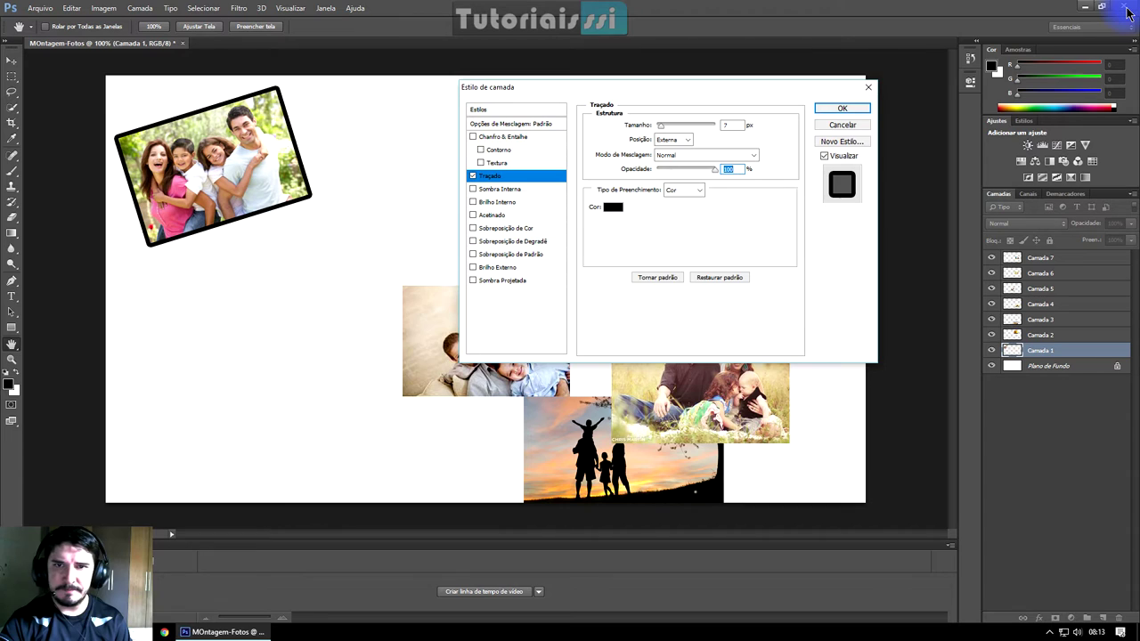
pyautogui.press('Tab')
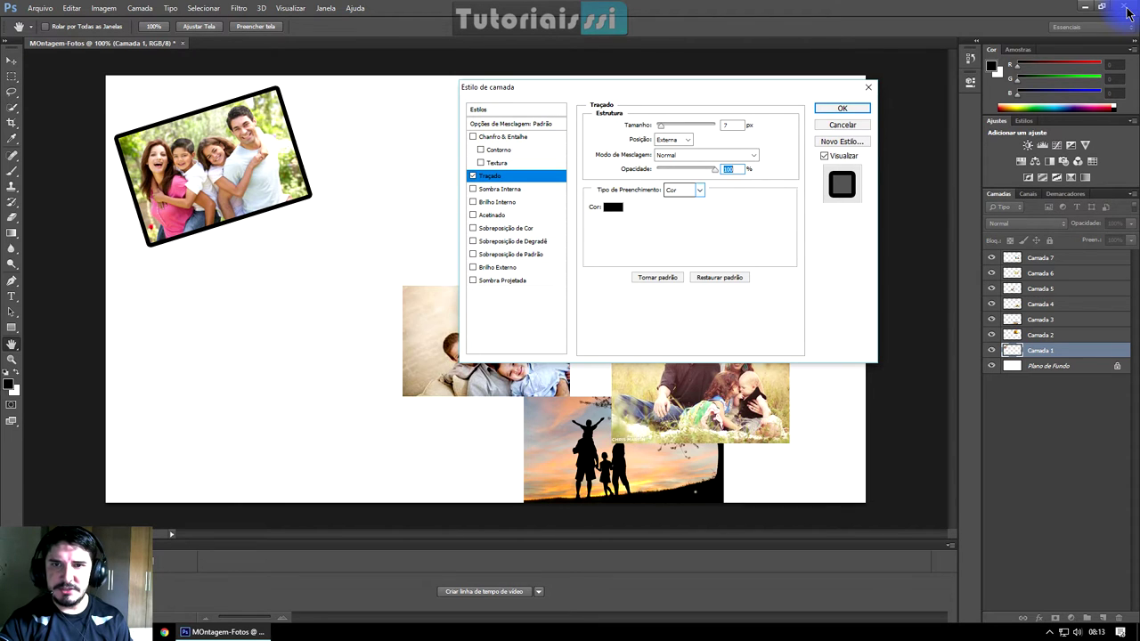
pyautogui.hotkey('alt', 'Down')
pyautogui.press('Down')
pyautogui.press('Down')
pyautogui.press('Up')
pyautogui.press('Up')
pyautogui.press('Return')
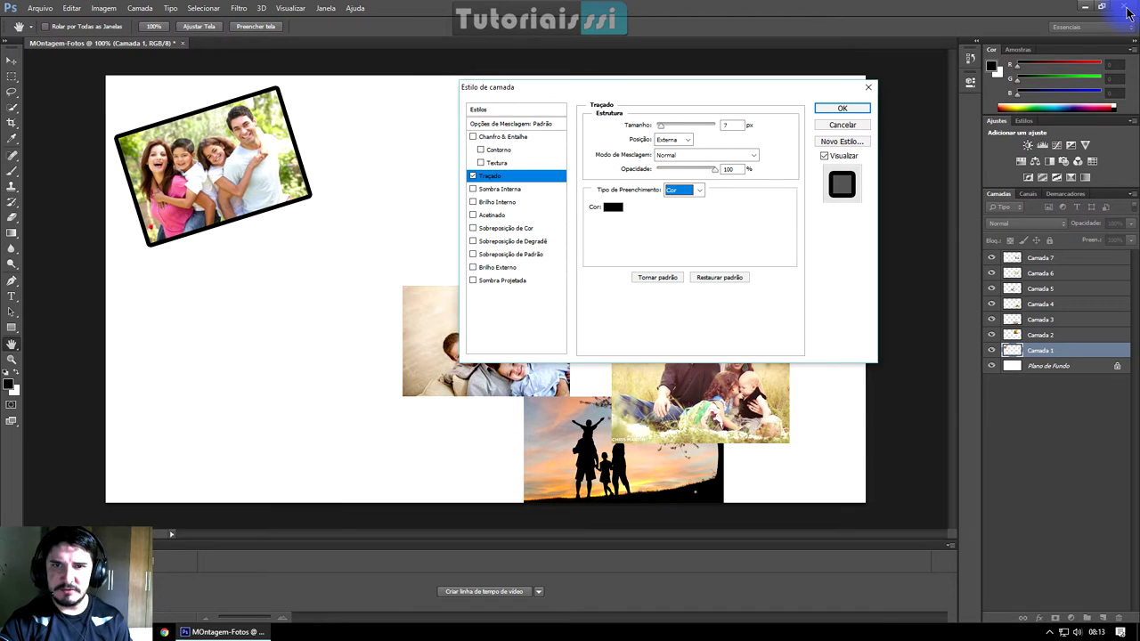
pyautogui.hotkey('shift', 'Tab')
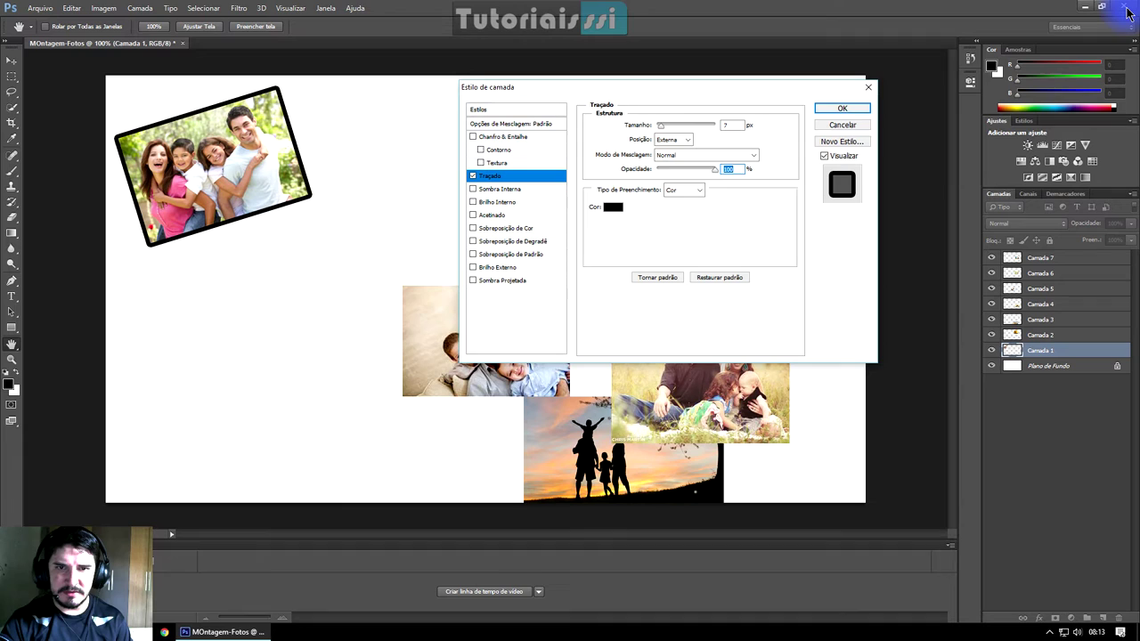
pyautogui.click(497, 268)
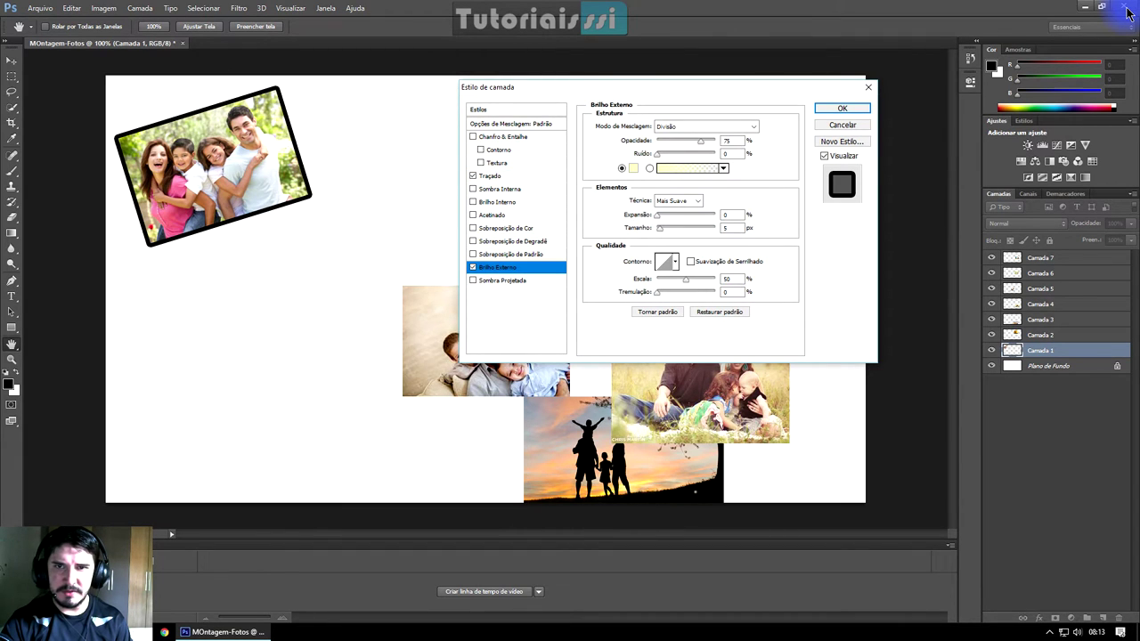
# - Give the outer glow Normal blend mode and a bright yellow colour
pyautogui.click(703, 125)
pyautogui.press('Home')
pyautogui.press('Return')
pyautogui.click(633, 167)
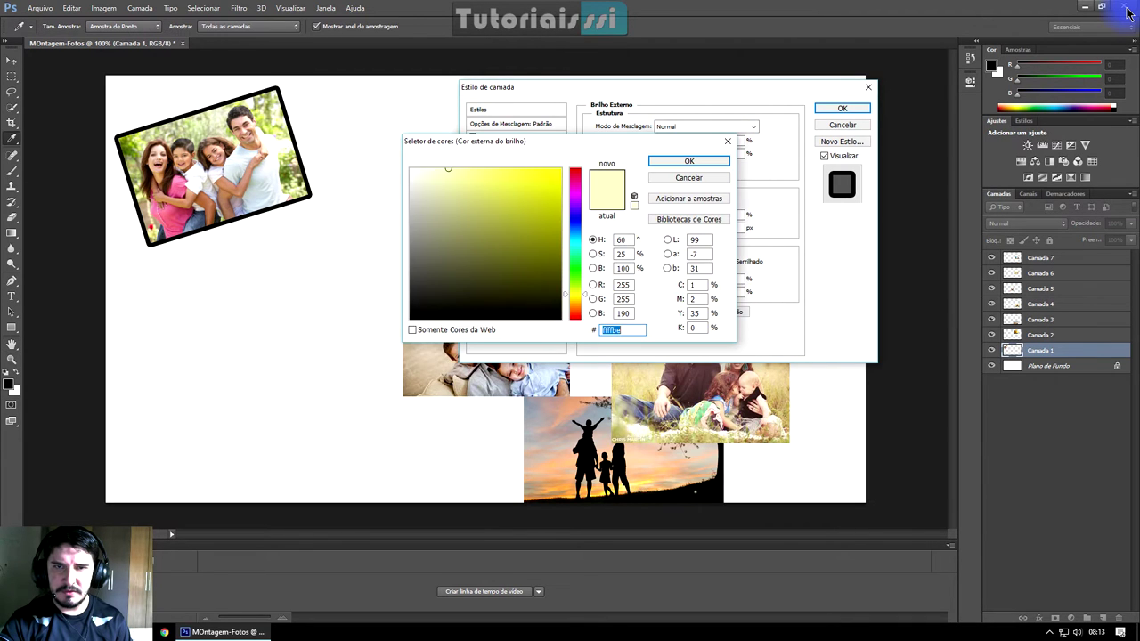
pyautogui.click(549, 178)
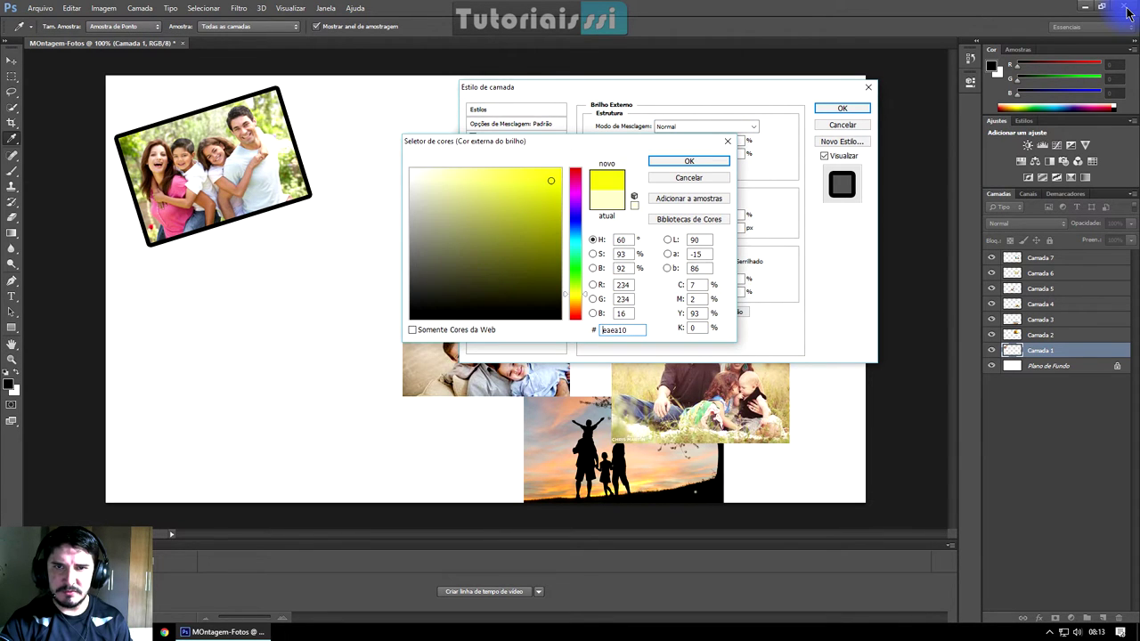
pyautogui.click(688, 161)
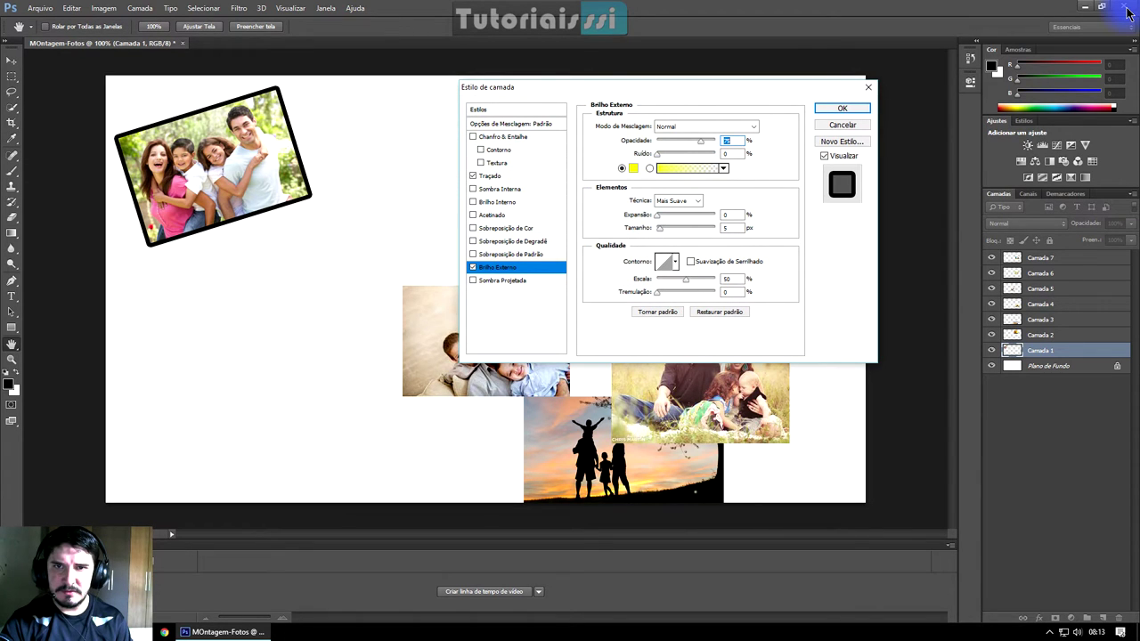
# - Set the glow opacity to 100 and the spread to 11
pyautogui.press('Tab')
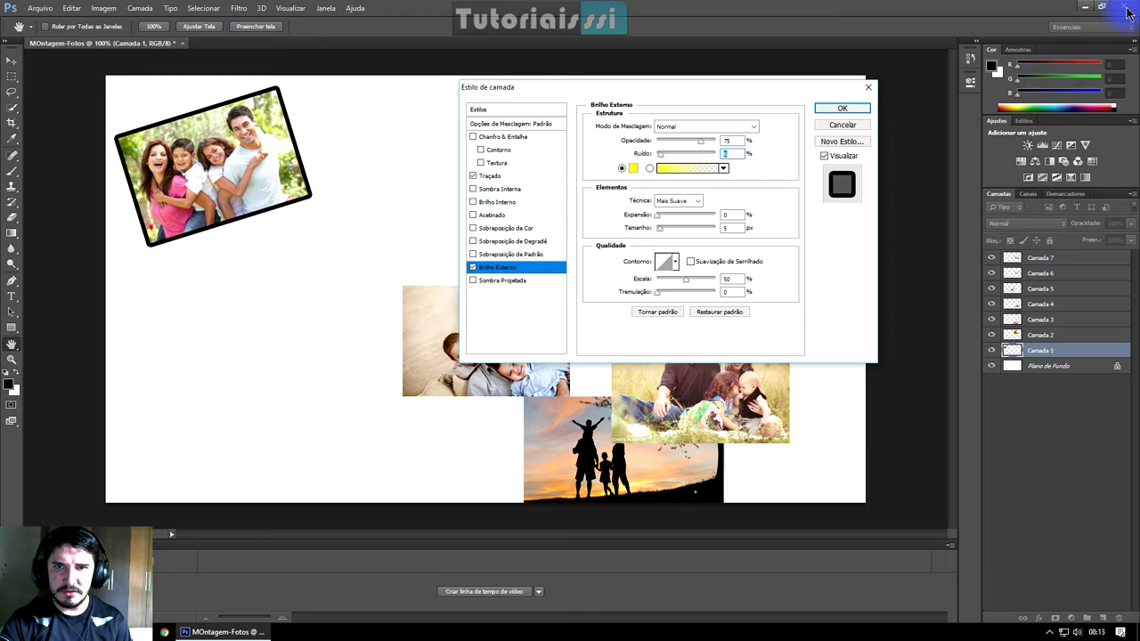
pyautogui.hotkey('shift', 'Tab')
pyautogui.hotkey('shift', 'Up')
pyautogui.hotkey('shift', 'Up')
pyautogui.hotkey('shift', 'Up')
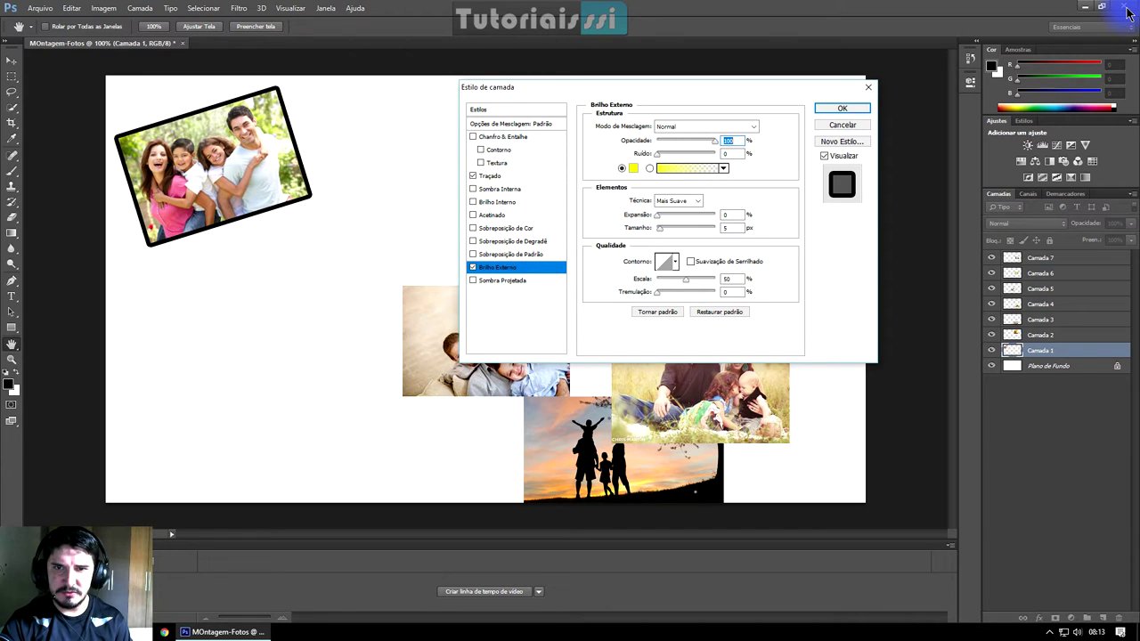
pyautogui.press('Tab')
pyautogui.press('Tab')
pyautogui.hotkey('shift', 'Up')
pyautogui.hotkey('shift', 'Up')
pyautogui.hotkey('shift', 'Up')
pyautogui.hotkey('shift', 'Up')
pyautogui.hotkey('shift', 'Up')
pyautogui.hotkey('shift', 'Up')
pyautogui.hotkey('shift', 'Down')
pyautogui.hotkey('shift', 'Down')
pyautogui.hotkey('shift', 'Down')
pyautogui.hotkey('shift', 'Up')
pyautogui.hotkey('shift', 'Up')
pyautogui.hotkey('shift', 'Up')
pyautogui.hotkey('shift', 'Down')
pyautogui.hotkey('shift', 'Down')
pyautogui.hotkey('shift', 'Down')
pyautogui.hotkey('shift', 'Down')
pyautogui.hotkey('shift', 'Down')
pyautogui.hotkey('shift', 'Down')
pyautogui.hotkey('shift', 'Down')
pyautogui.hotkey('shift', 'Down')
pyautogui.press('Tab')
pyautogui.hotkey('shift', 'Up')
pyautogui.hotkey('shift', 'Up')
pyautogui.hotkey('shift', 'Up')
pyautogui.hotkey('shift', 'Down')
pyautogui.hotkey('shift', 'Down')
pyautogui.hotkey('shift', 'Down')
pyautogui.hotkey('shift', 'Down')
# - Set the glow size to 0 and switch Outer Glow off
pyautogui.hotkey('shift', 'Down')
pyautogui.hotkey('shift', 'Down')
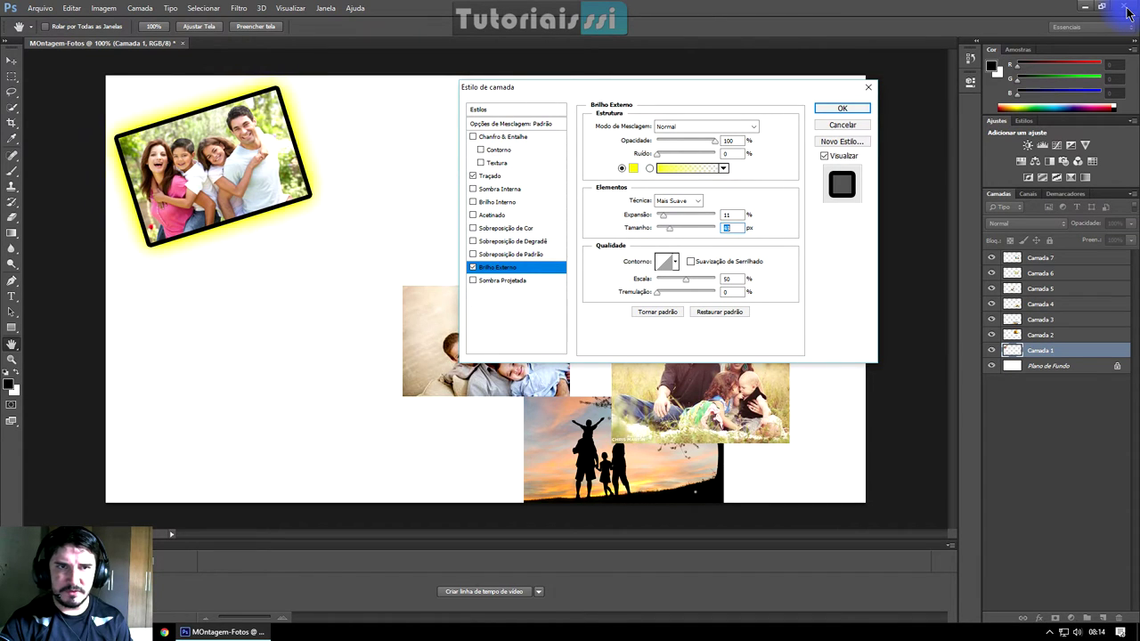
pyautogui.hotkey('shift', 'Up')
pyautogui.hotkey('shift', 'Up')
pyautogui.hotkey('shift', 'Down')
pyautogui.hotkey('shift', 'Down')
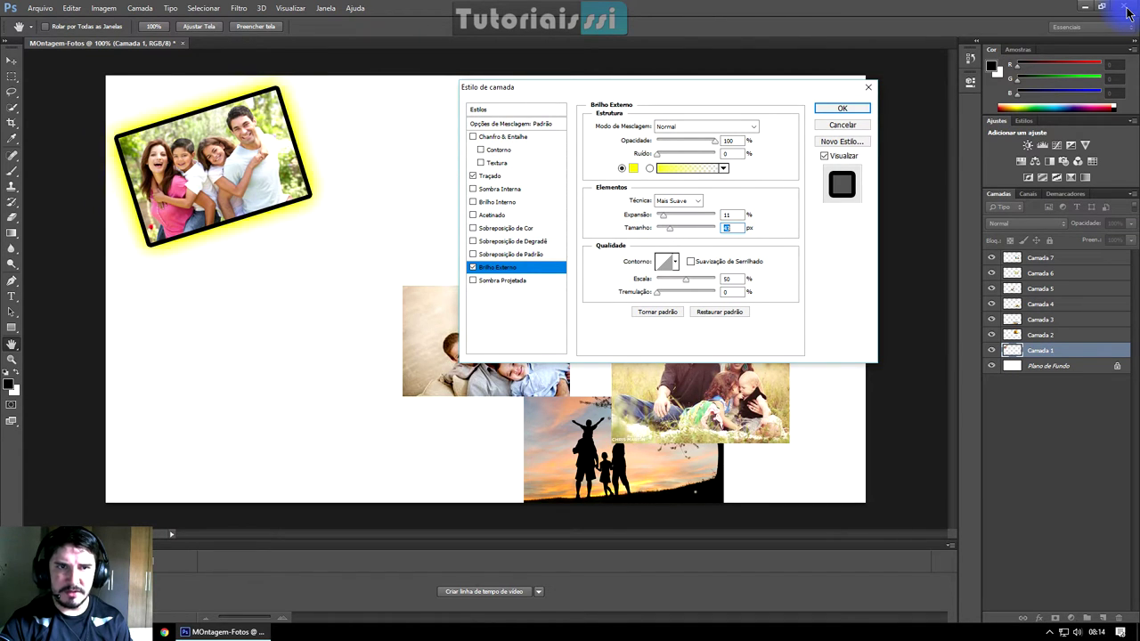
pyautogui.write('0')
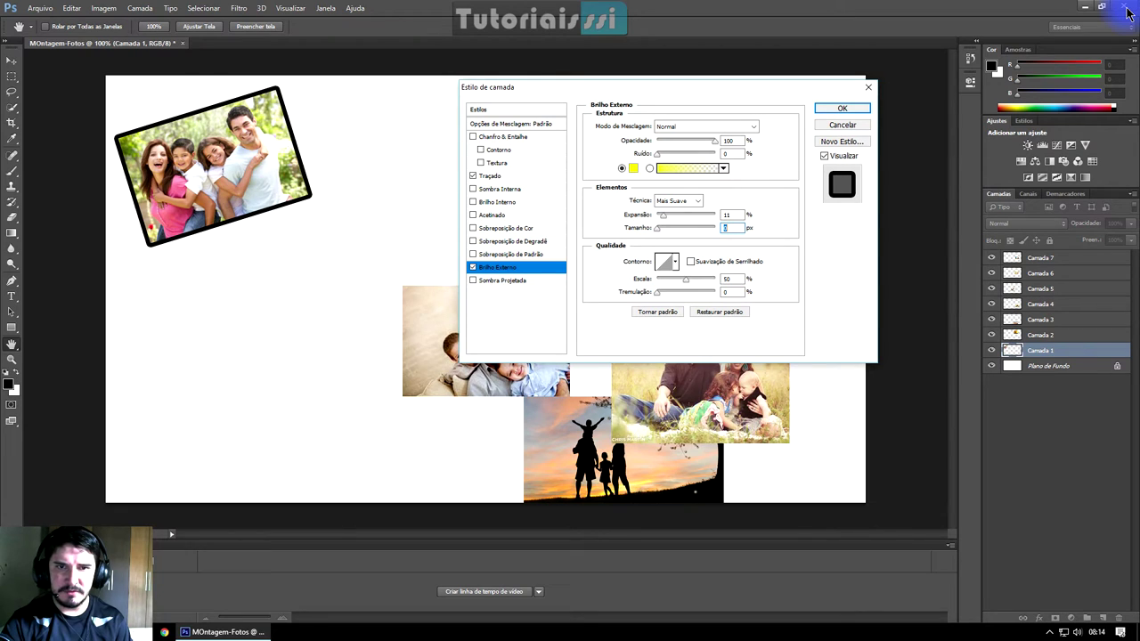
pyautogui.click(473, 267)
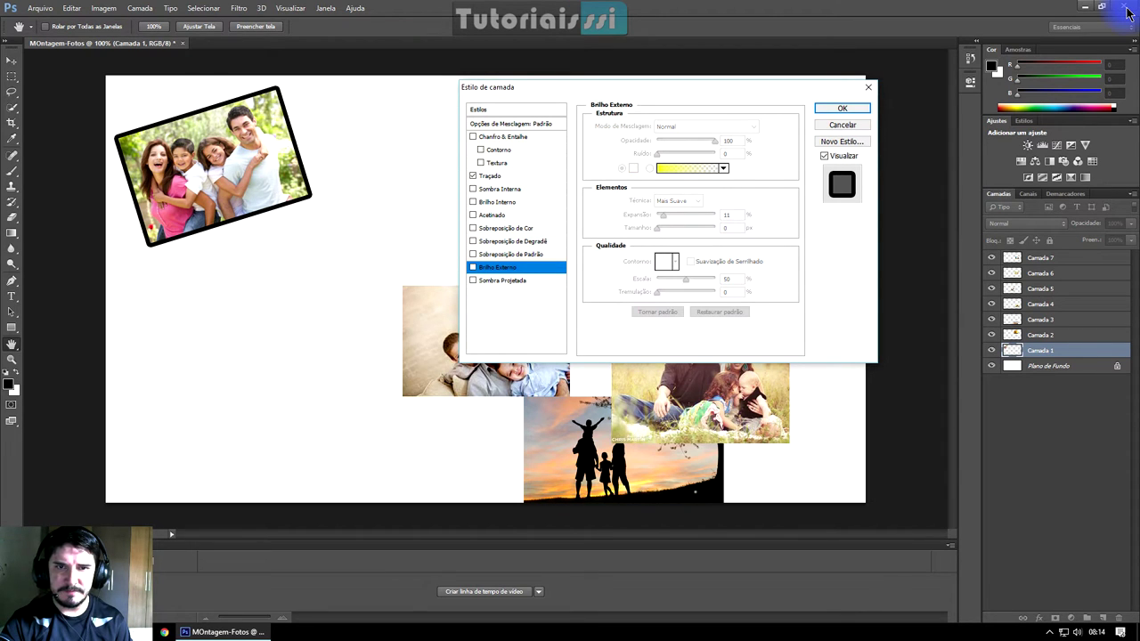
# - Commit the black stroke to Camada 1 and compare it via undo/redo and visibility toggles
pyautogui.click(842, 107)
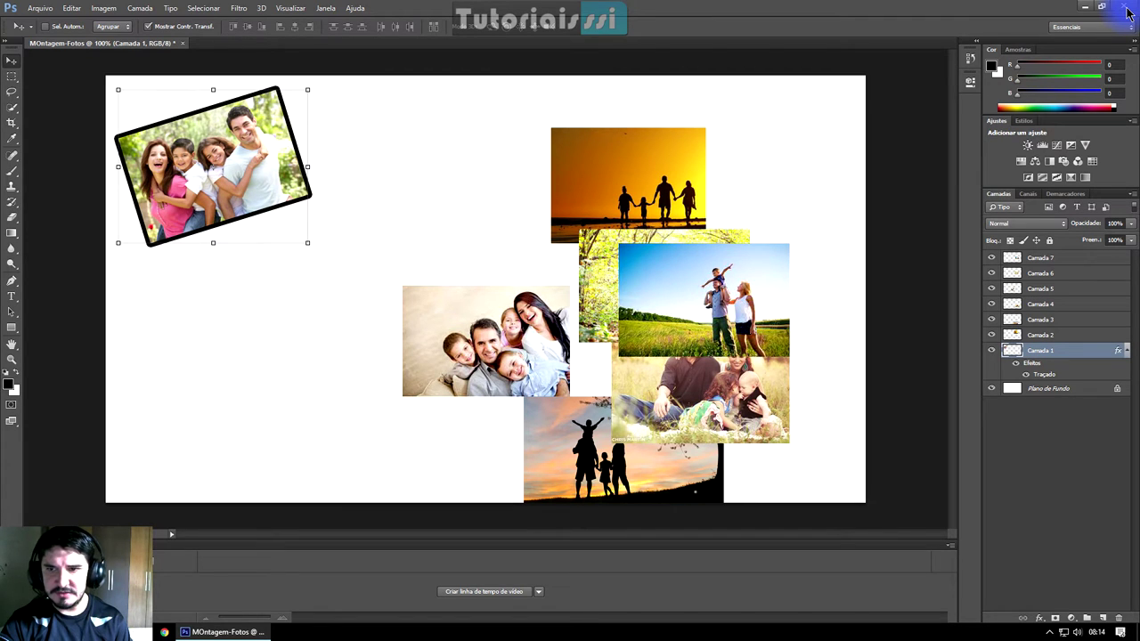
pyautogui.hotkey('ctrl', 'z')
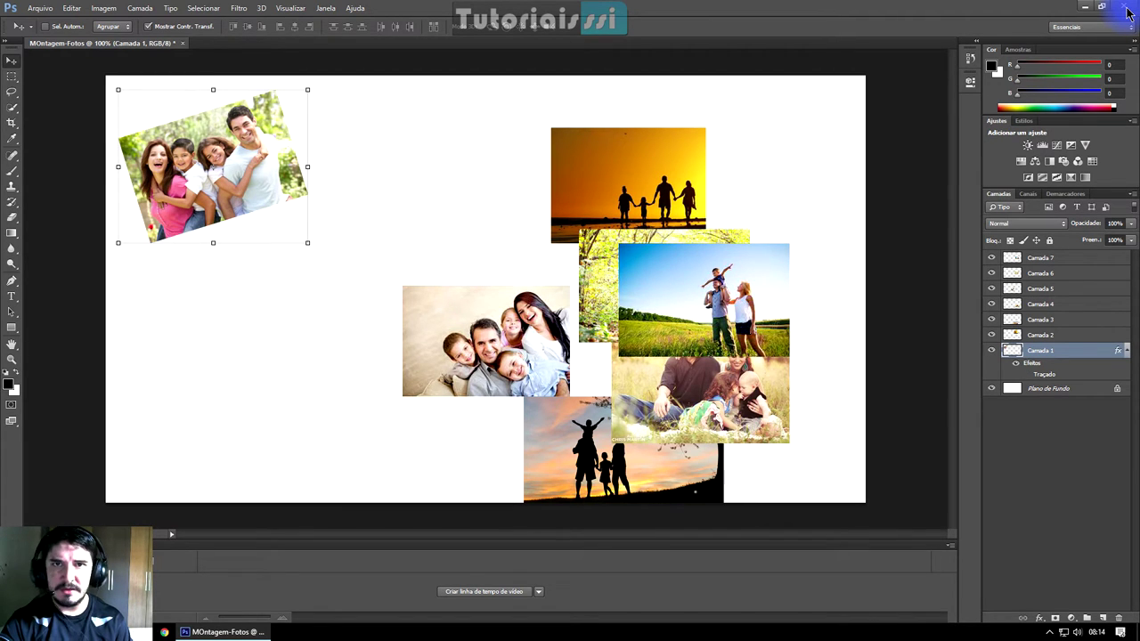
pyautogui.hotkey('ctrl', 'z')
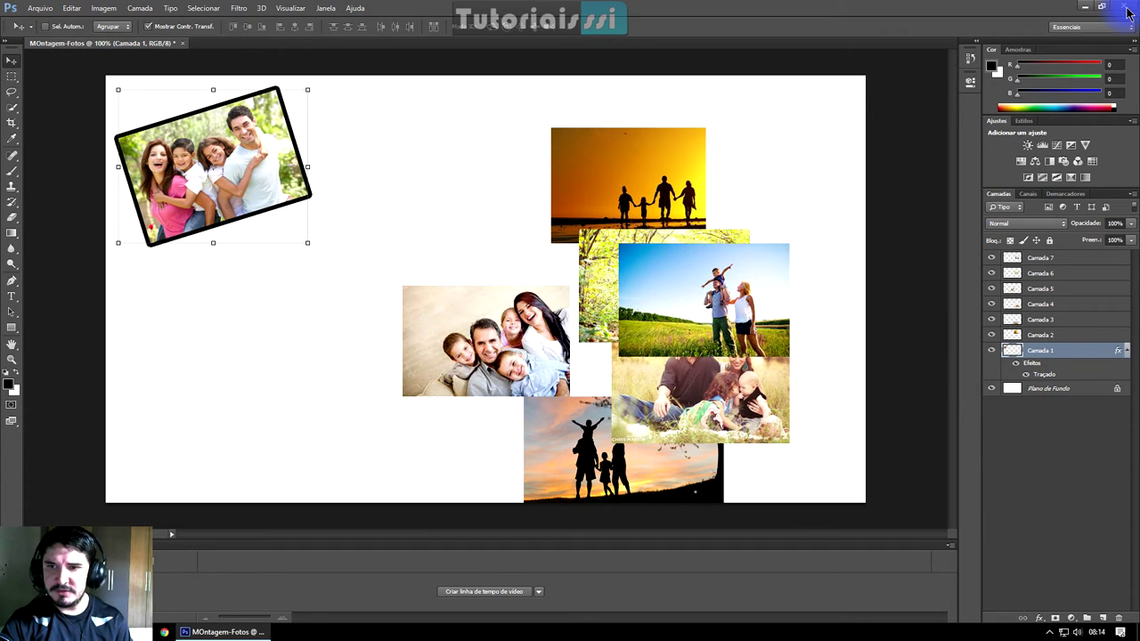
pyautogui.click(992, 350)
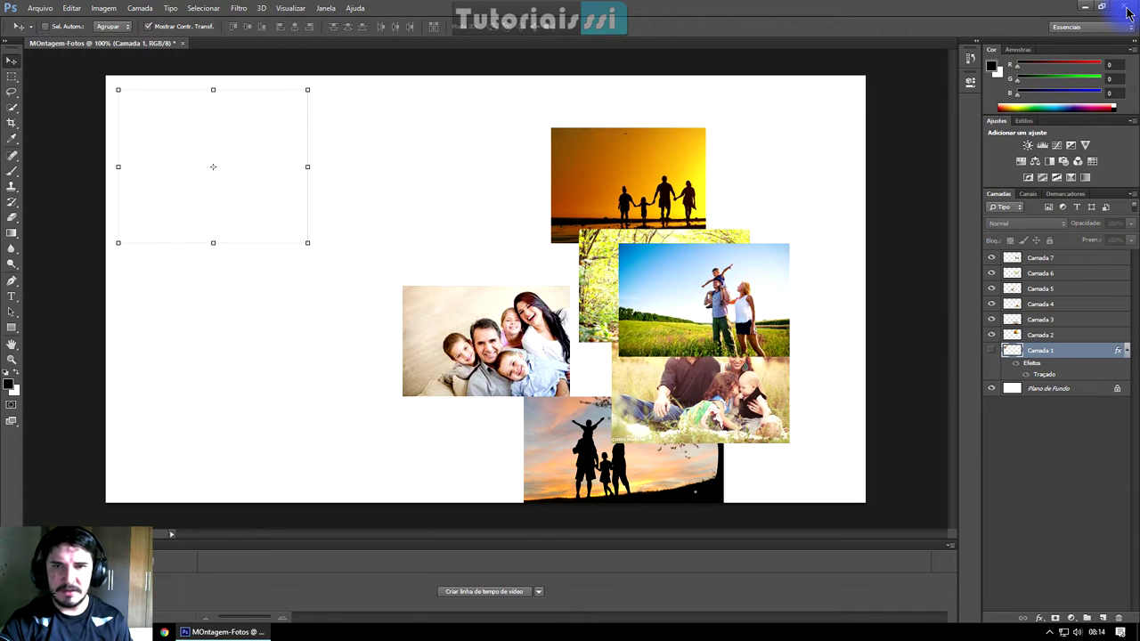
pyautogui.click(991, 350)
pyautogui.click(992, 350)
pyautogui.click(991, 351)
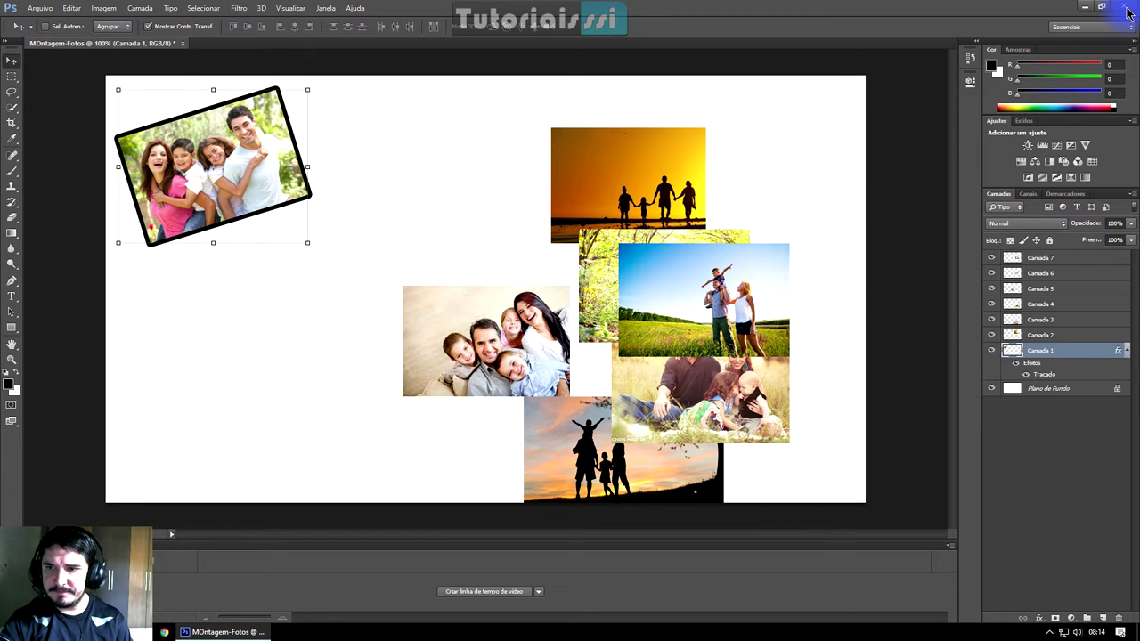
# - Collapse Camada 1's effects list and briefly reopen Layer Style to review the stroke
pyautogui.click(1126, 351)
pyautogui.click(1126, 350)
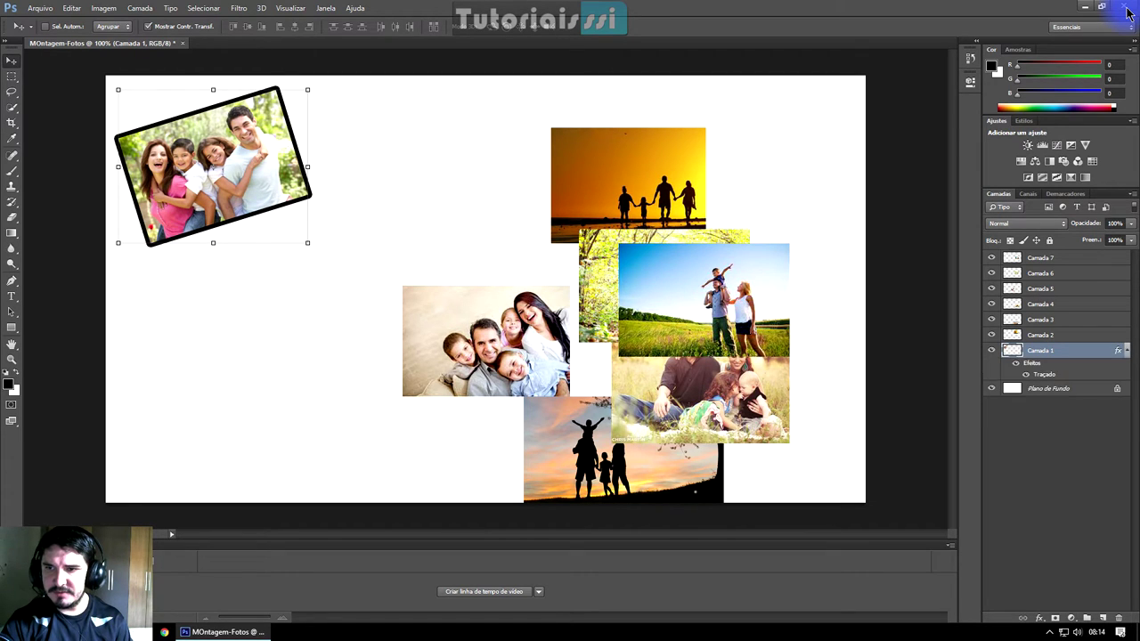
pyautogui.click(1126, 350)
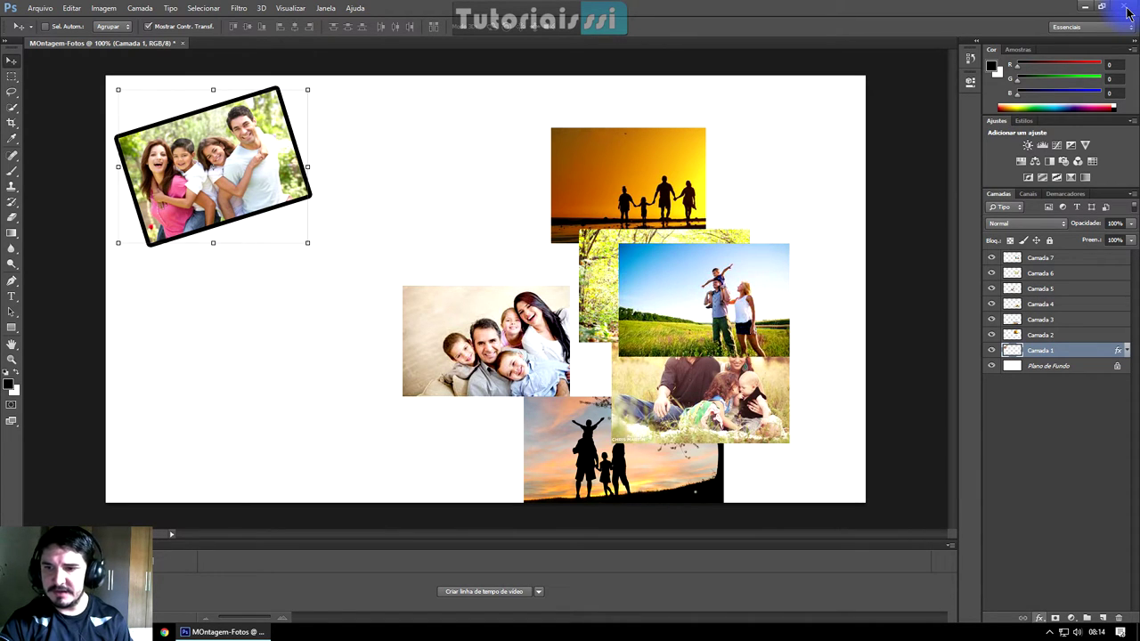
pyautogui.click(1039, 617)
pyautogui.click(1061, 472)
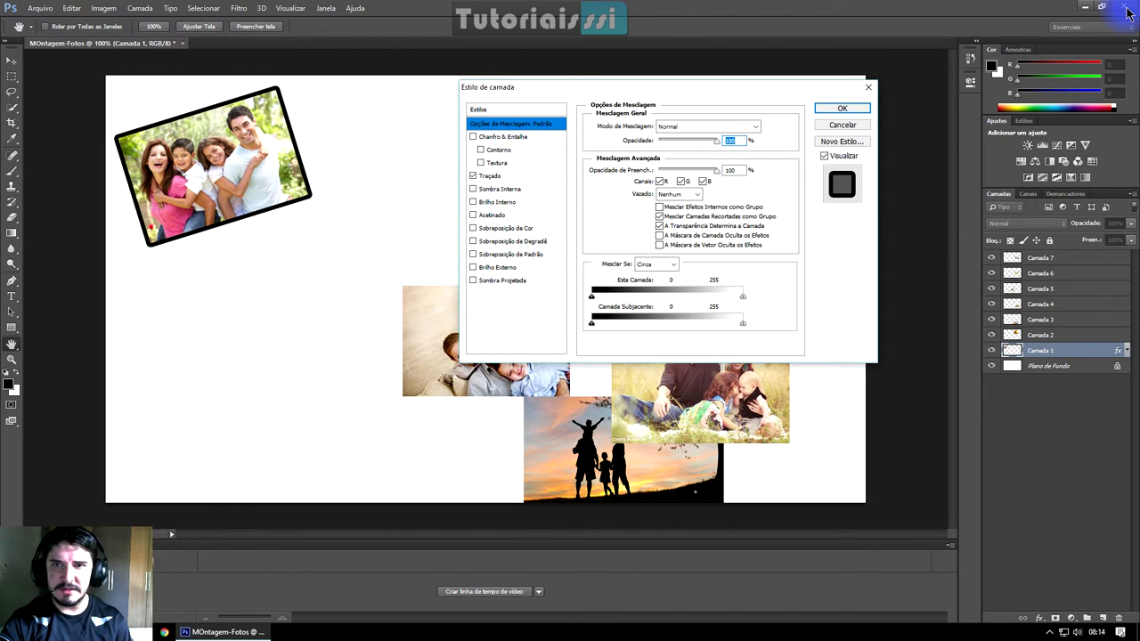
pyautogui.click(868, 87)
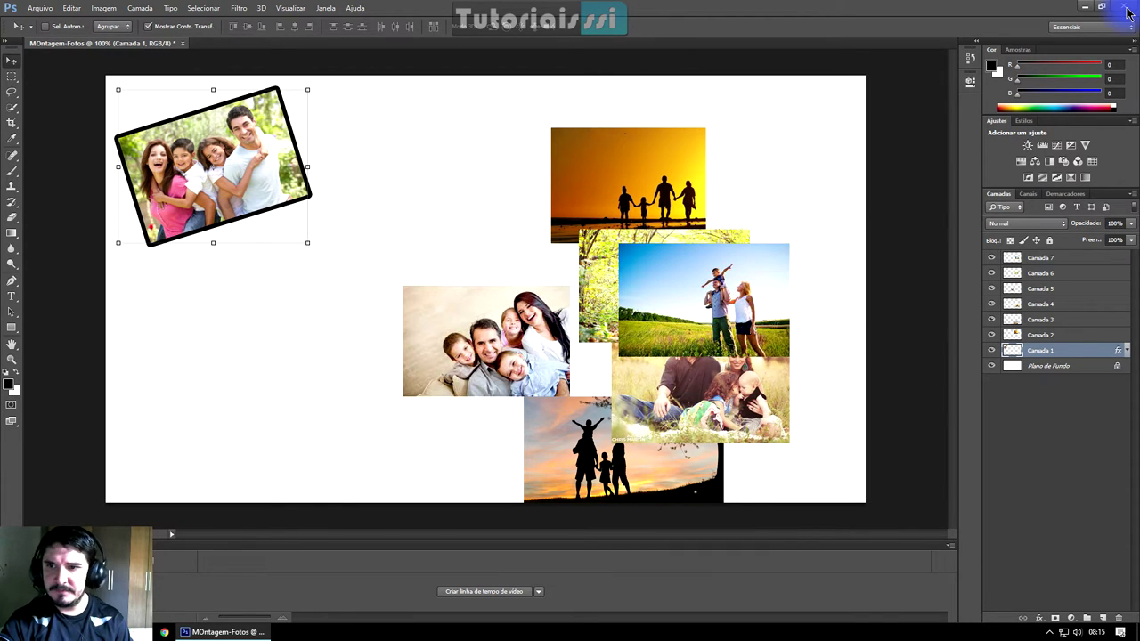
pyautogui.rightClick(1044, 351)
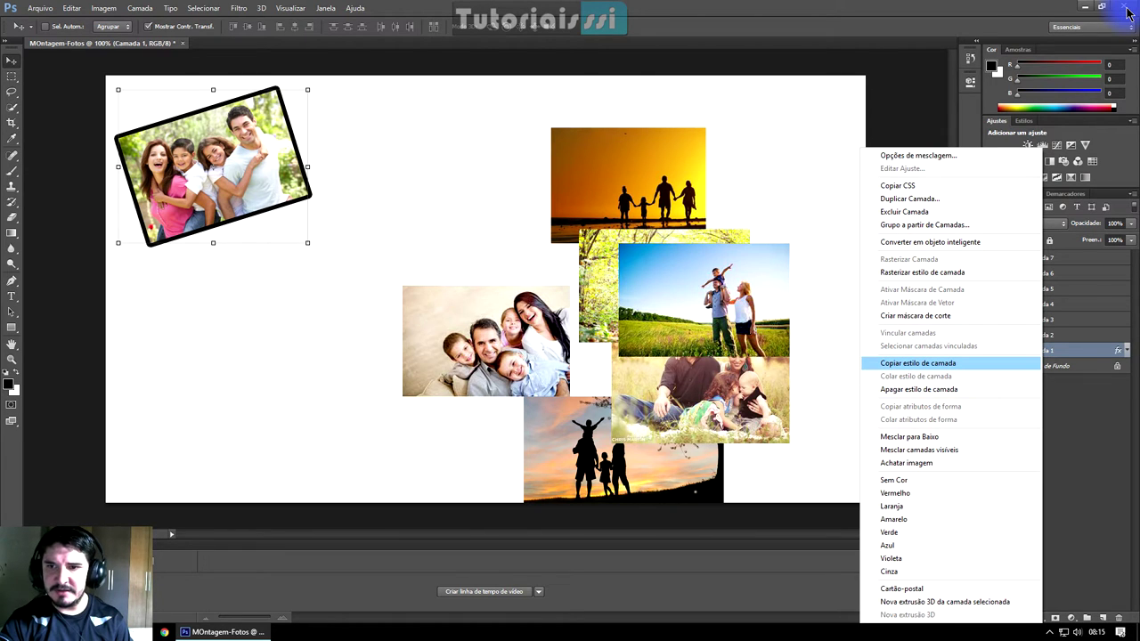
# - Copy Camada 1's border style, paste it onto the sunset photo, and move it upper centre
pyautogui.press('Return')
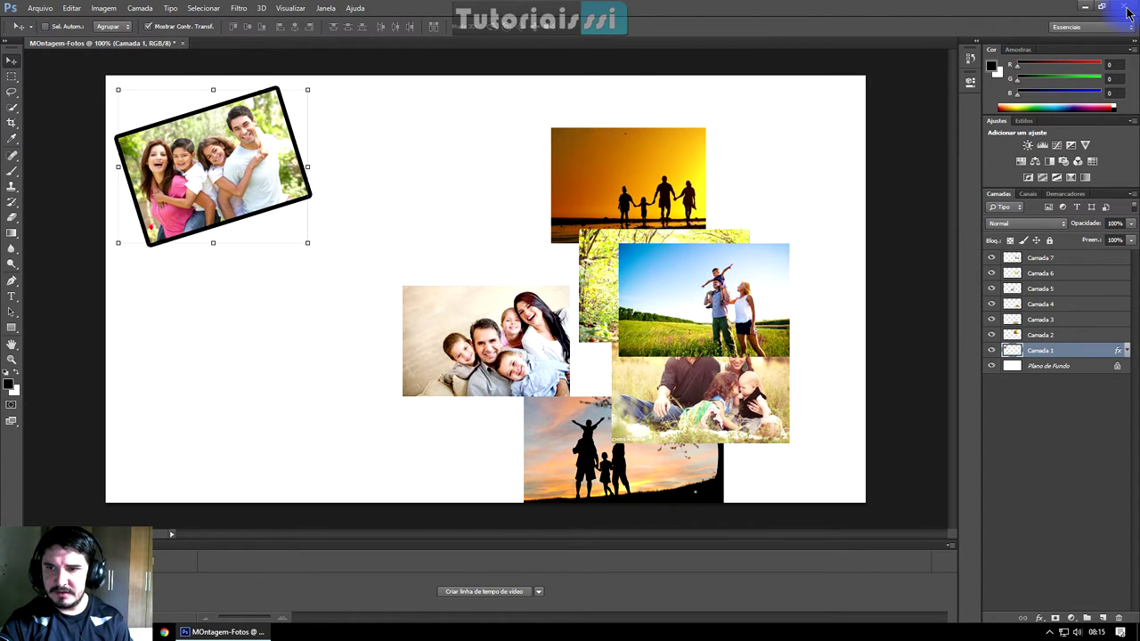
pyautogui.hotkey('alt', ']')
pyautogui.hotkey('shift', 'F10')
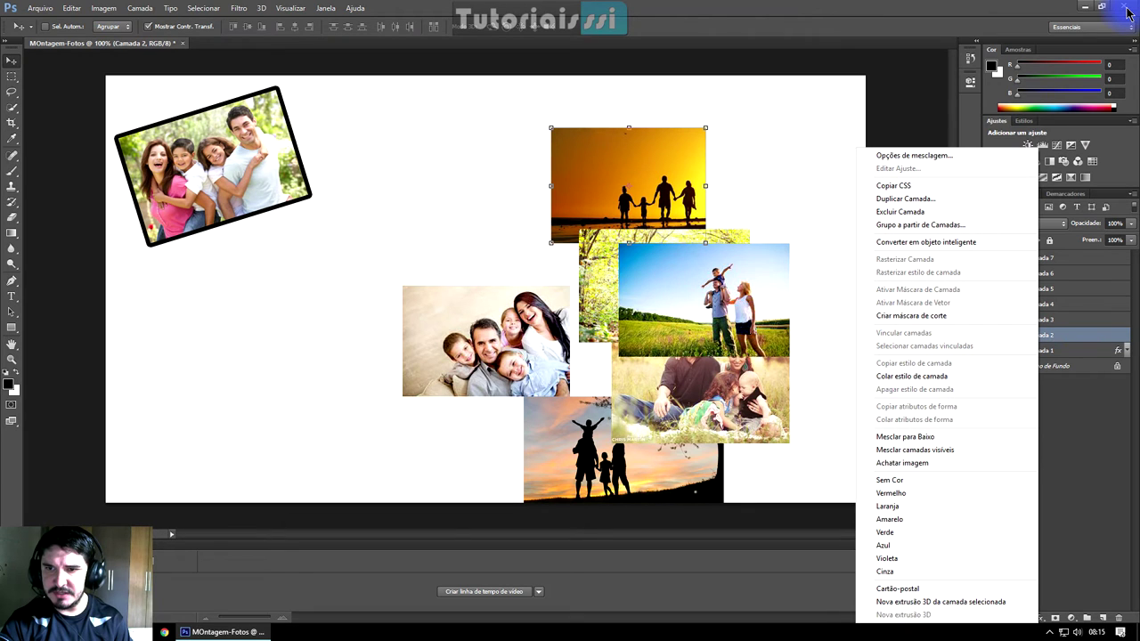
pyautogui.press('Down')
pyautogui.press('Down')
pyautogui.press('Down')
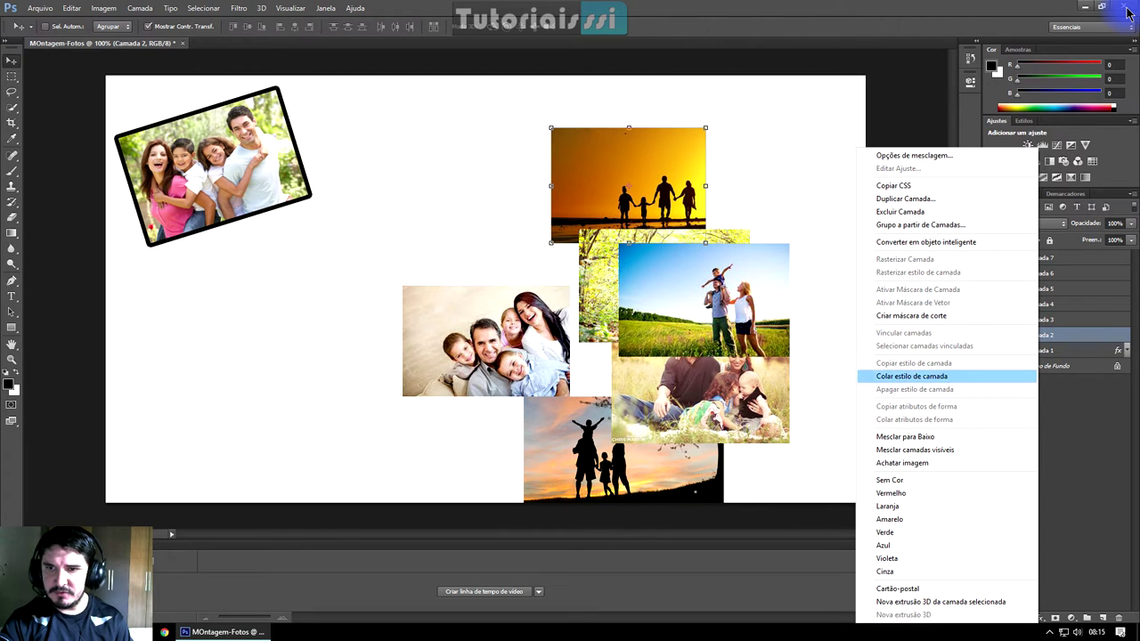
pyautogui.press('Return')
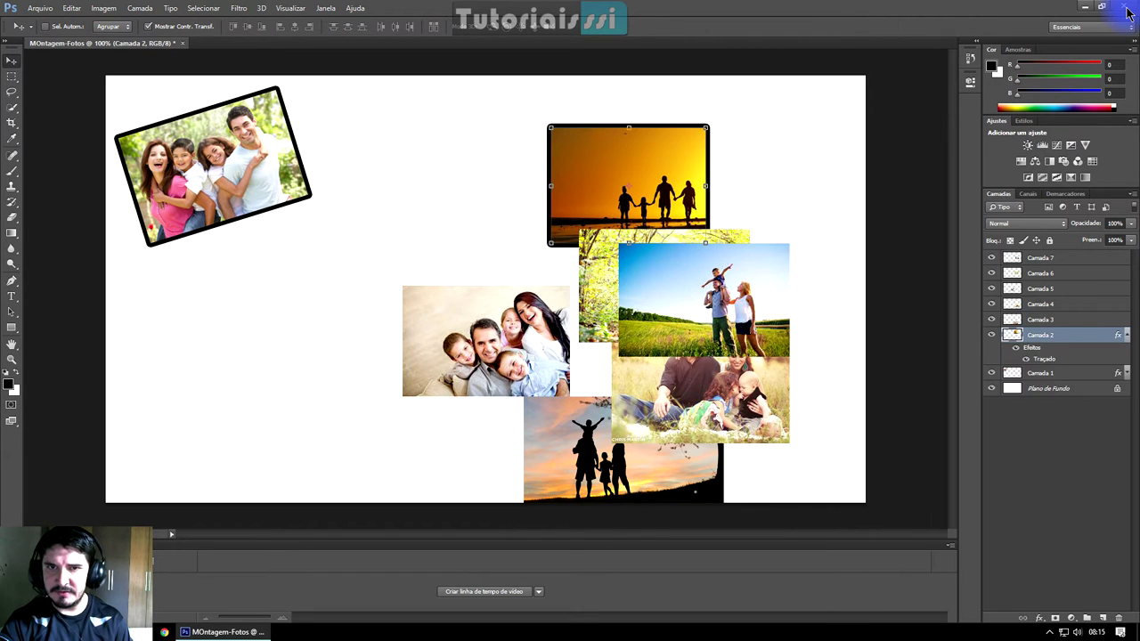
pyautogui.moveTo(628, 185); pyautogui.dragTo(451, 161)
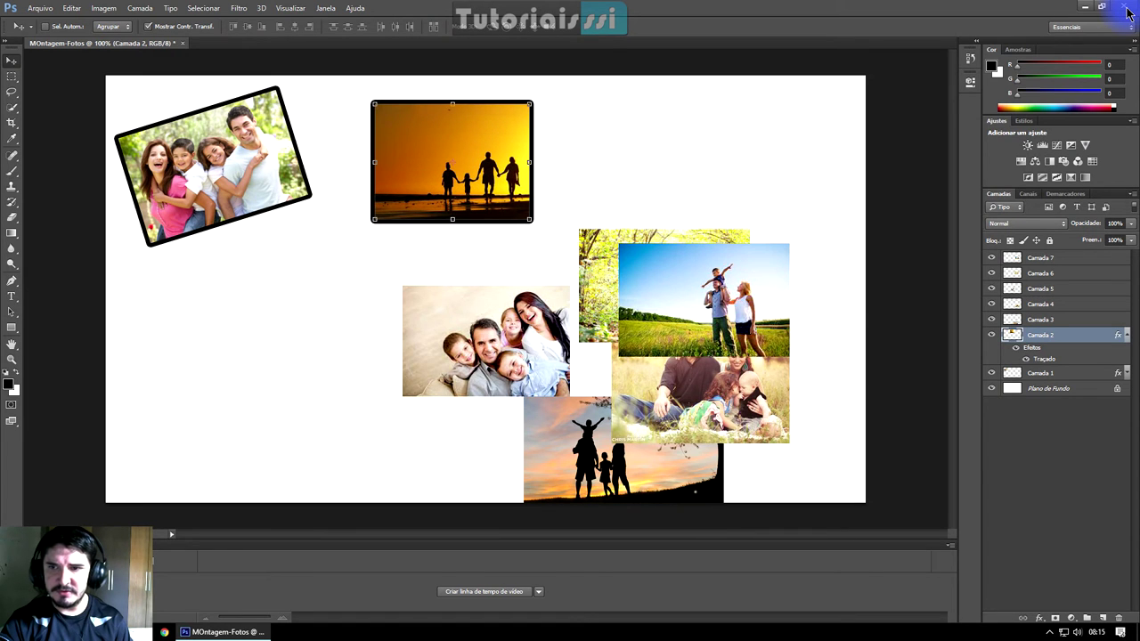
# - Paste the black border style onto Camadas 3, 4, 5, 6 and 7
pyautogui.rightClick(1040, 319)
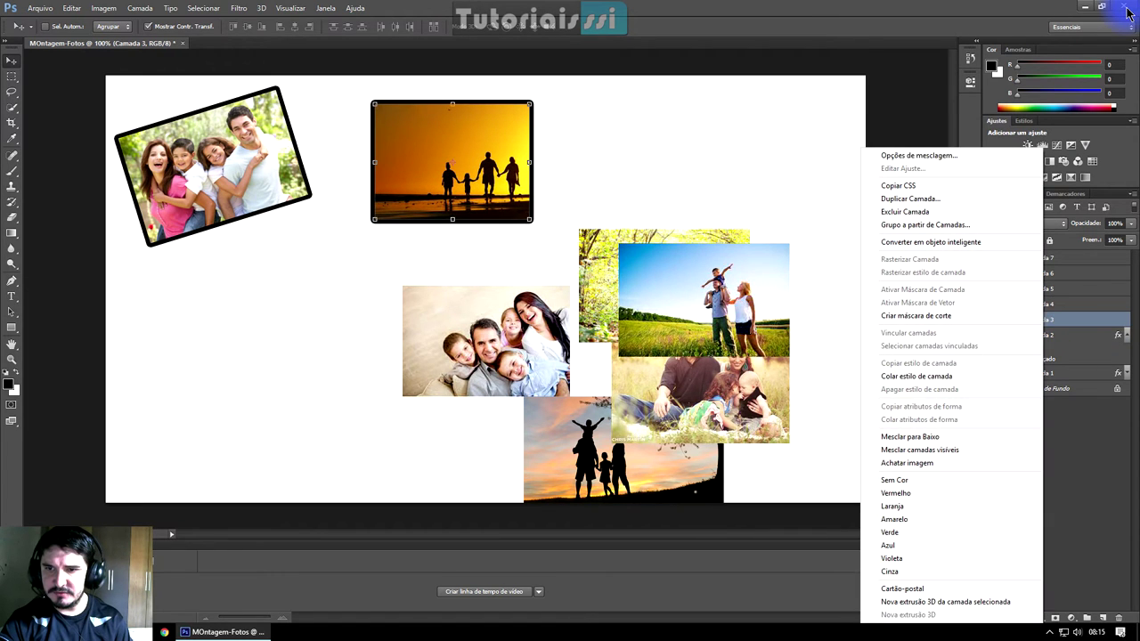
pyautogui.click(917, 376)
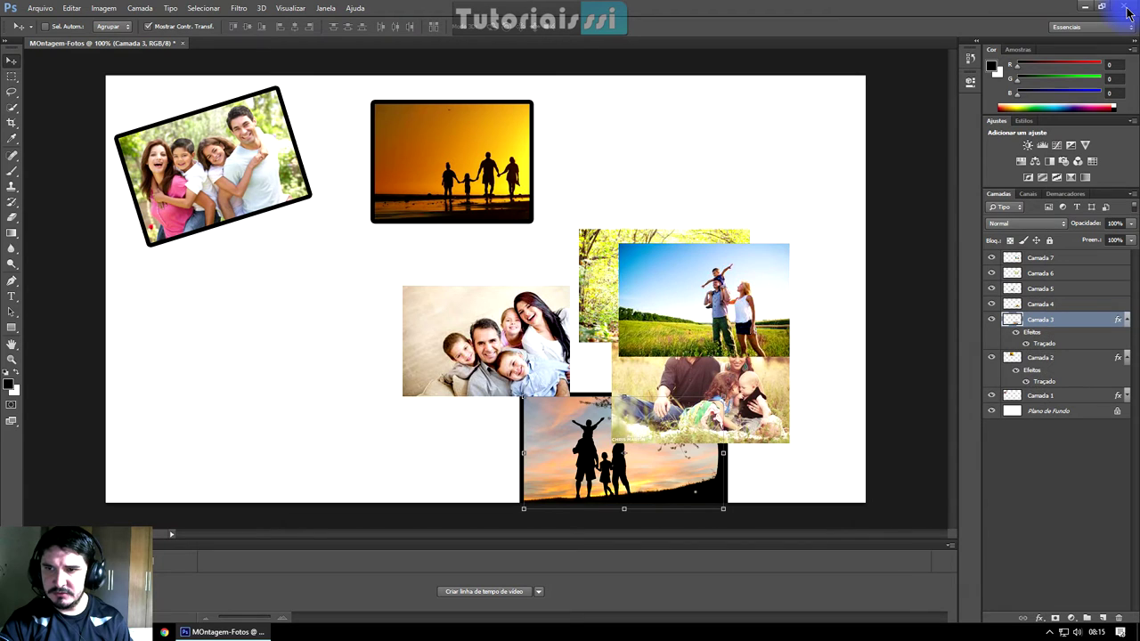
pyautogui.rightClick(1046, 304)
pyautogui.click(922, 376)
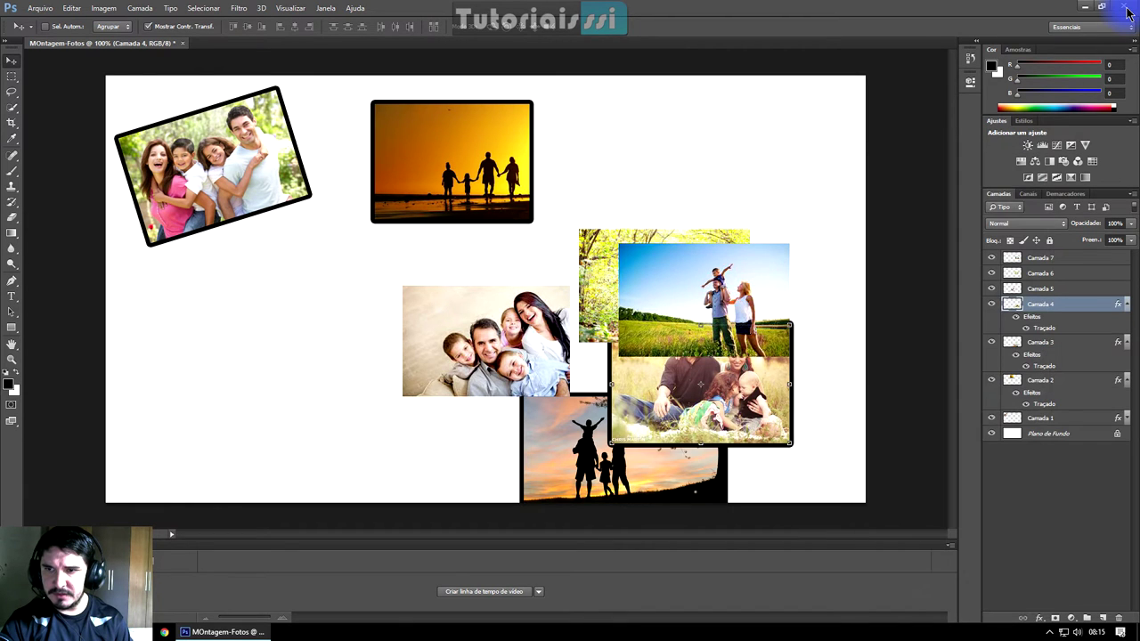
pyautogui.rightClick(1040, 289)
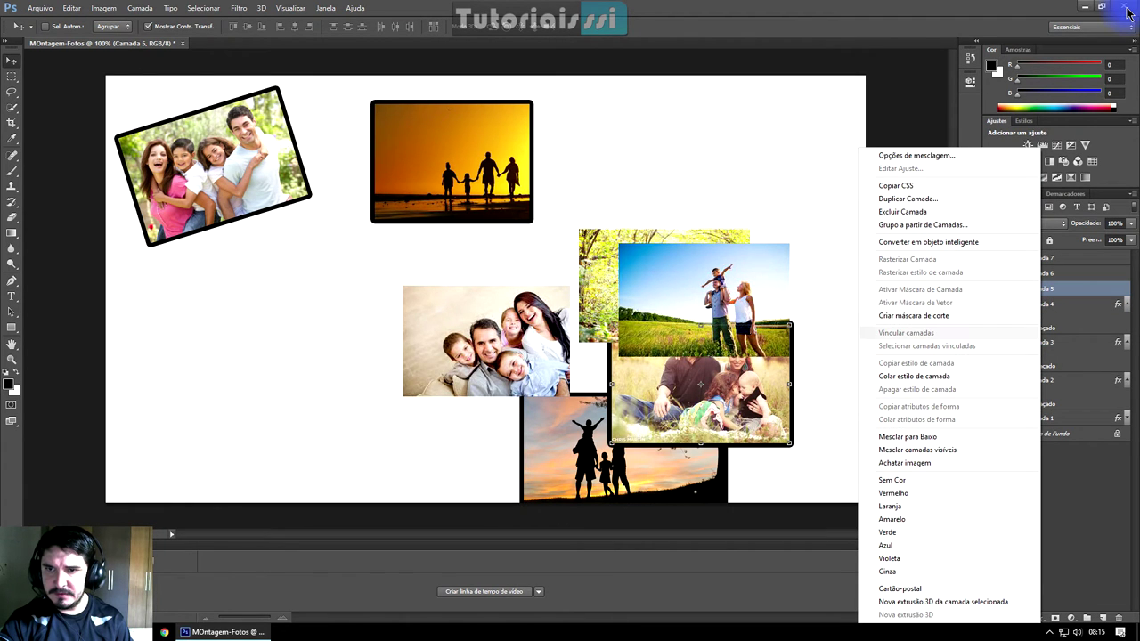
pyautogui.click(914, 376)
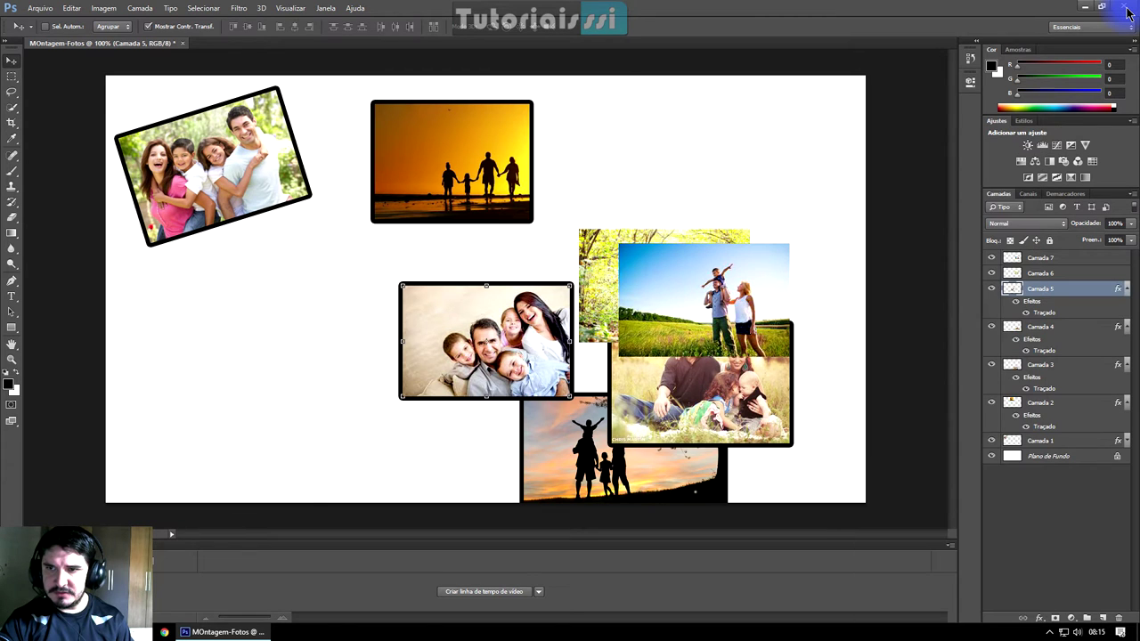
pyautogui.rightClick(1040, 273)
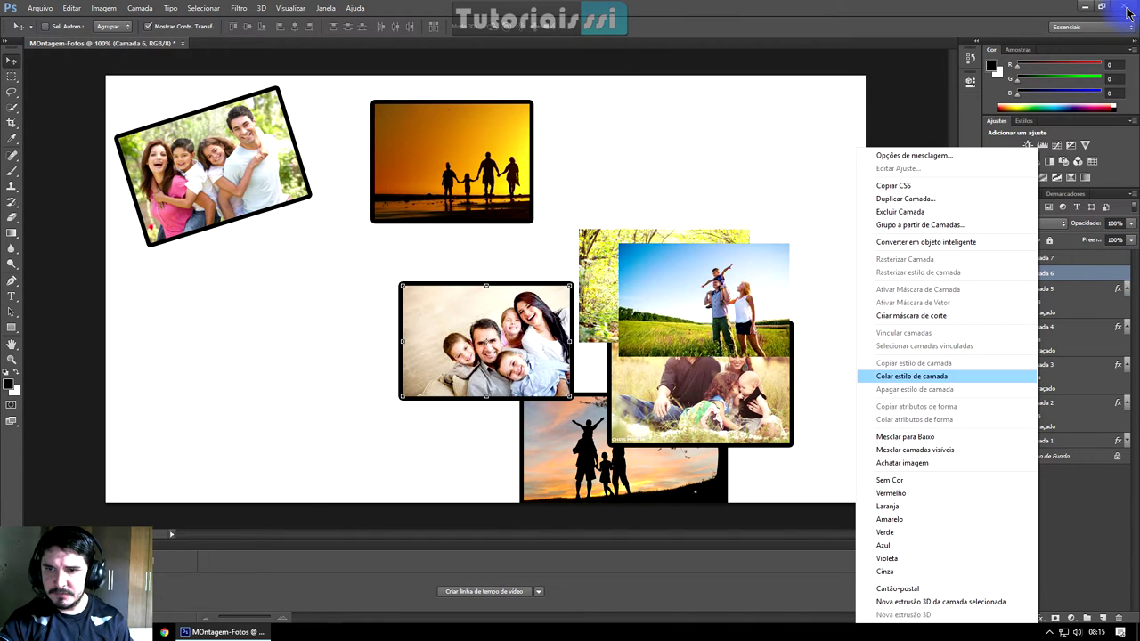
pyautogui.click(914, 376)
pyautogui.rightClick(1040, 257)
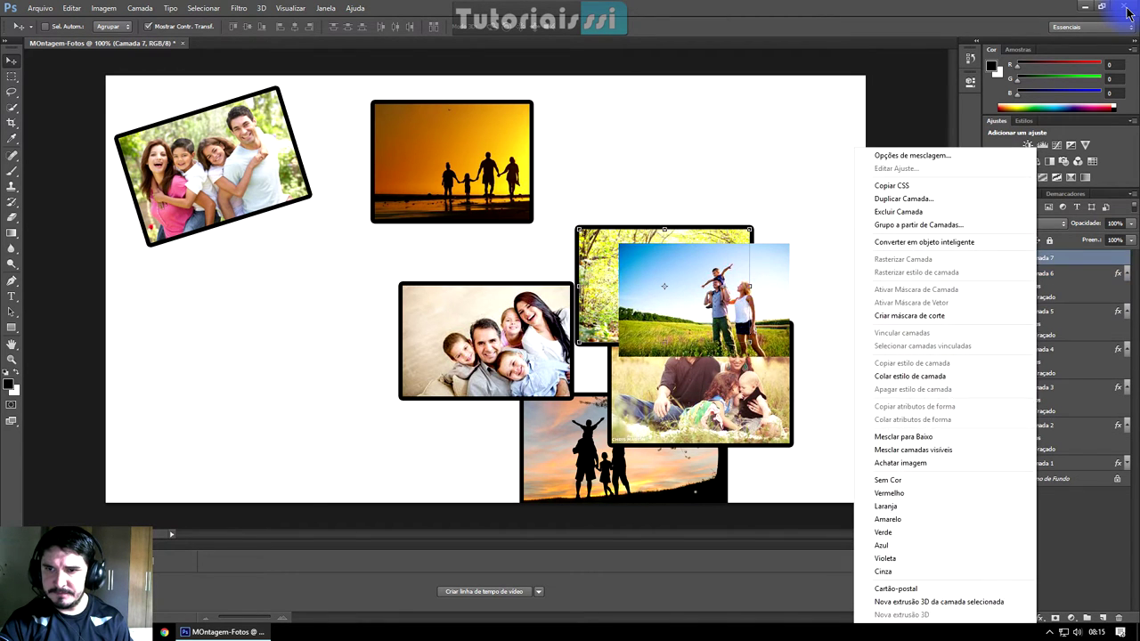
pyautogui.click(911, 376)
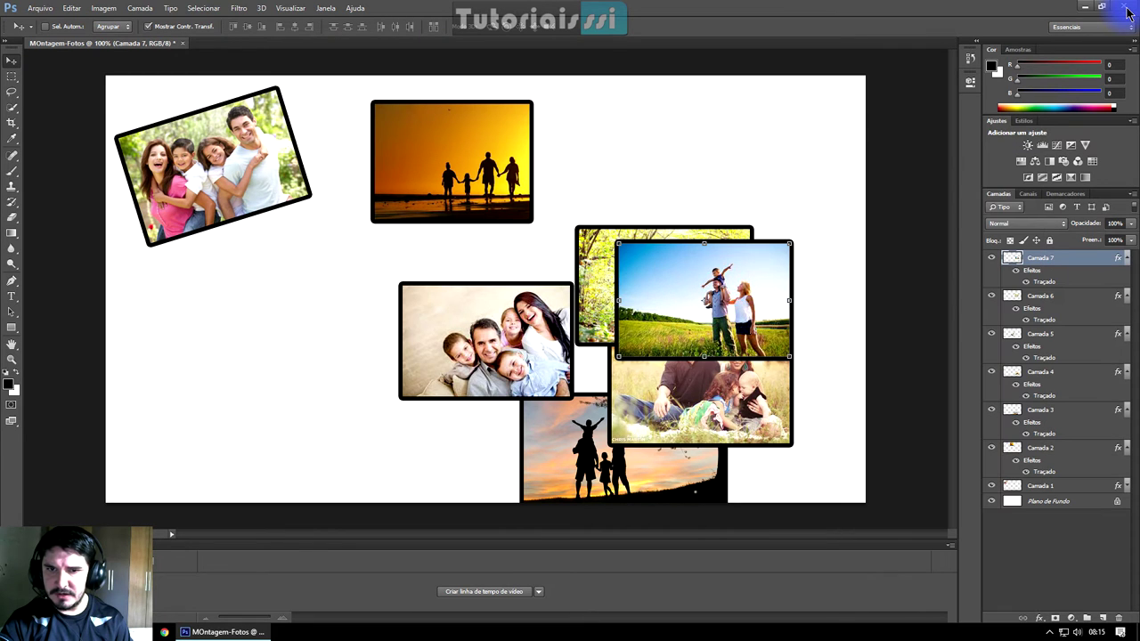
# - Place the meadow photo top-right tilted about 11°, and move the bicycle photo lower left
pyautogui.moveTo(704, 298); pyautogui.dragTo(738, 153)
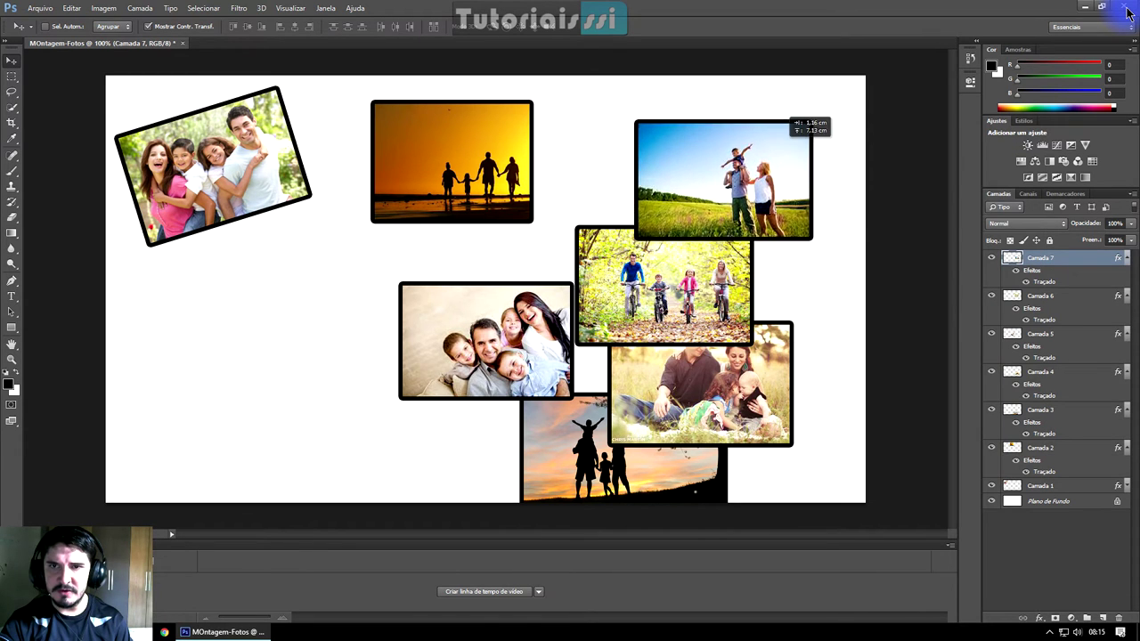
pyautogui.moveTo(838, 156); pyautogui.dragTo(807, 169)
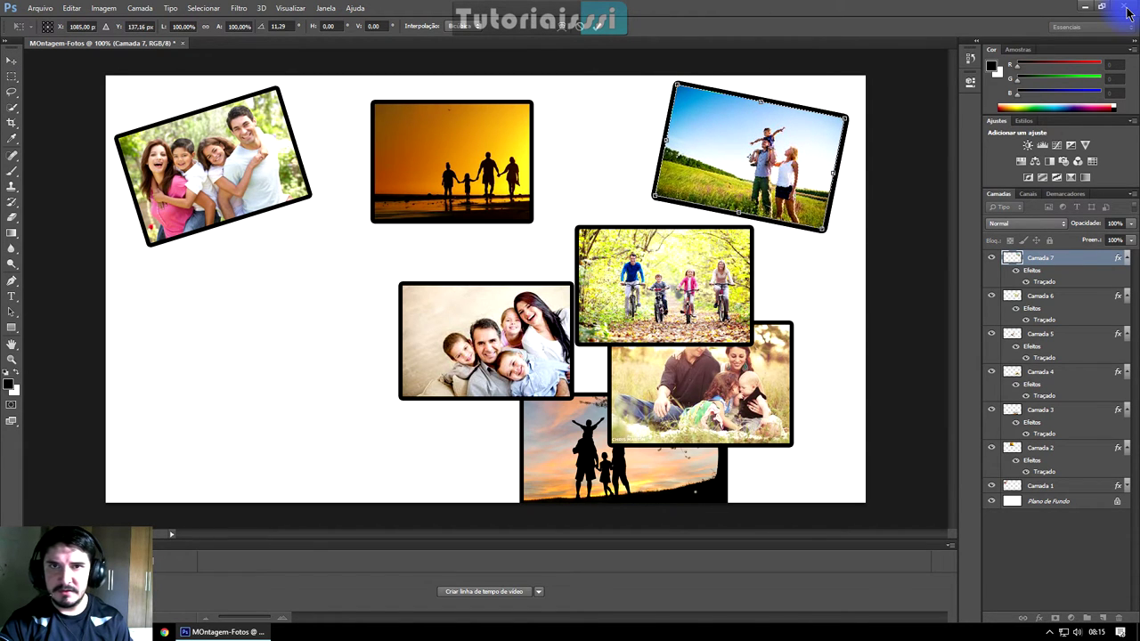
pyautogui.press('Return')
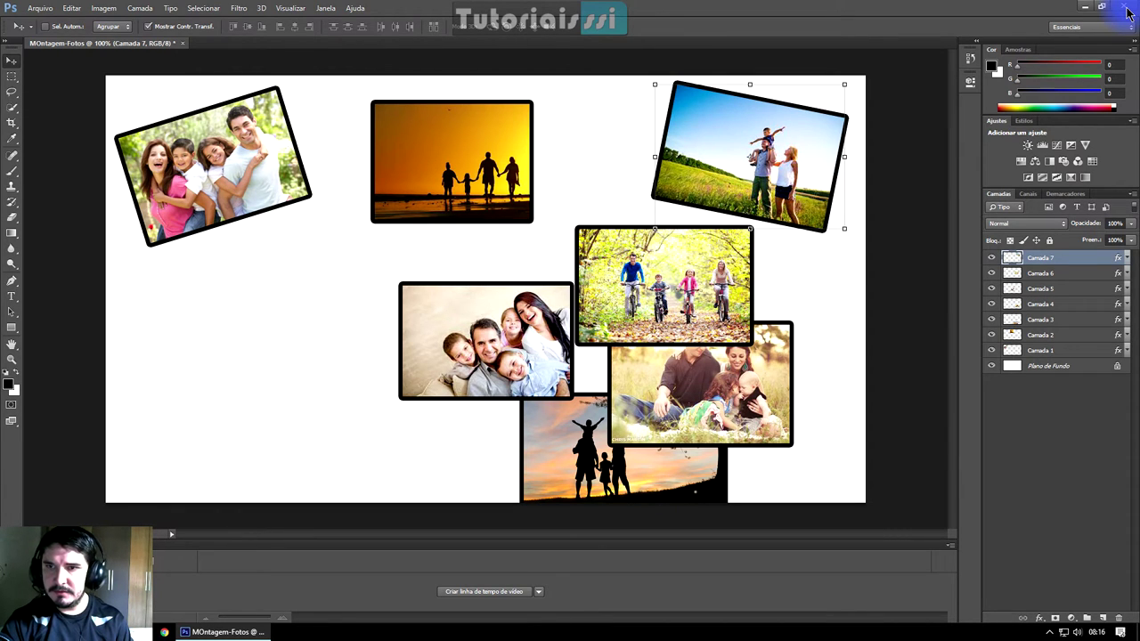
pyautogui.hotkey('alt', '[')
pyautogui.moveTo(730, 236); pyautogui.dragTo(290, 348)
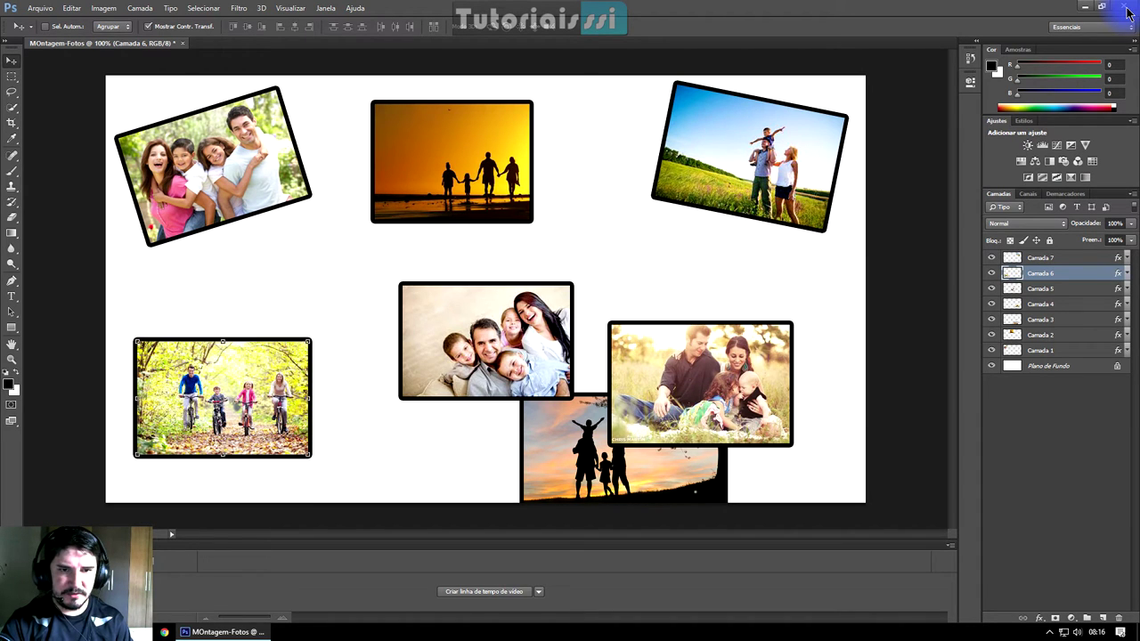
# - Rotate the bicycle photo to about -7° with Free Transform
pyautogui.hotkey('ctrl', 't')
pyautogui.moveTo(325, 459); pyautogui.dragTo(334, 414)
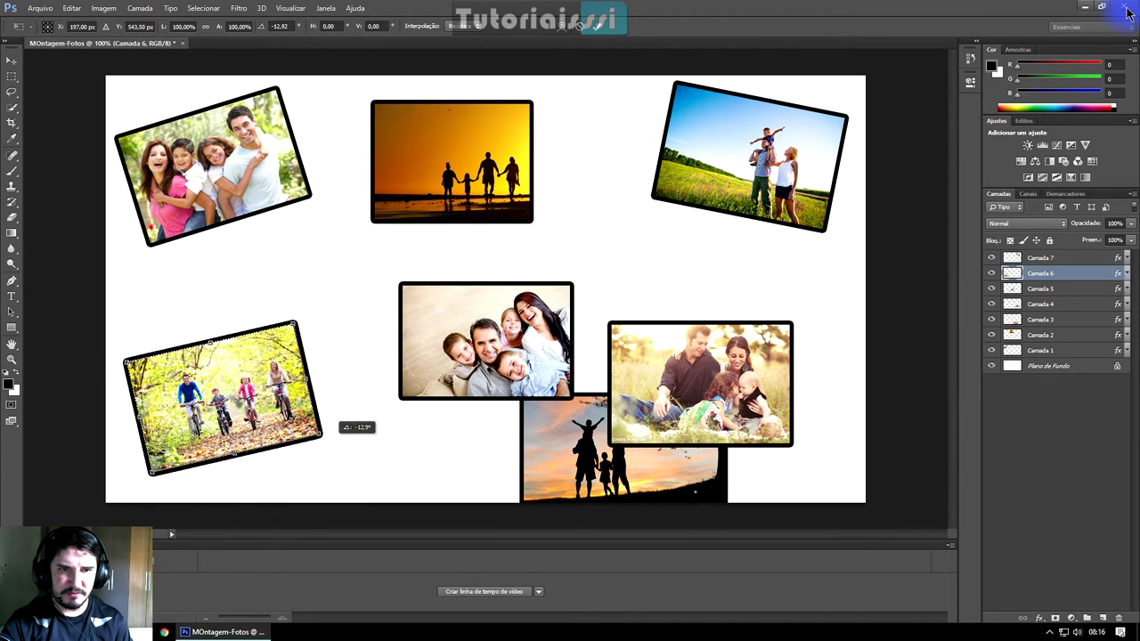
pyautogui.moveTo(339, 412); pyautogui.dragTo(339, 439)
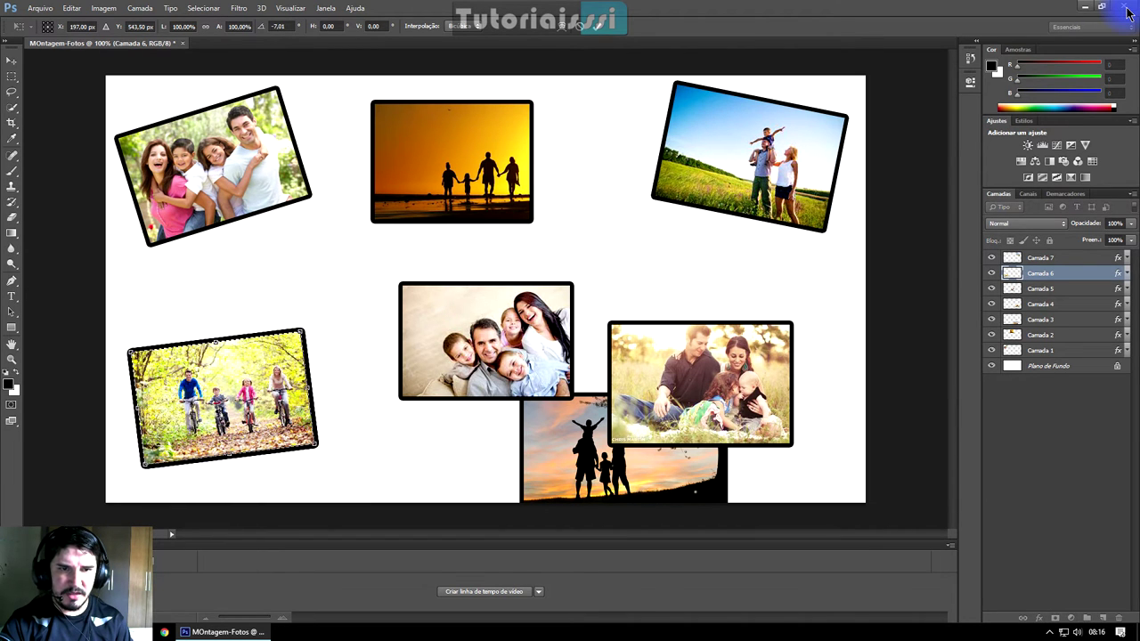
pyautogui.moveTo(299, 393); pyautogui.dragTo(290, 392)
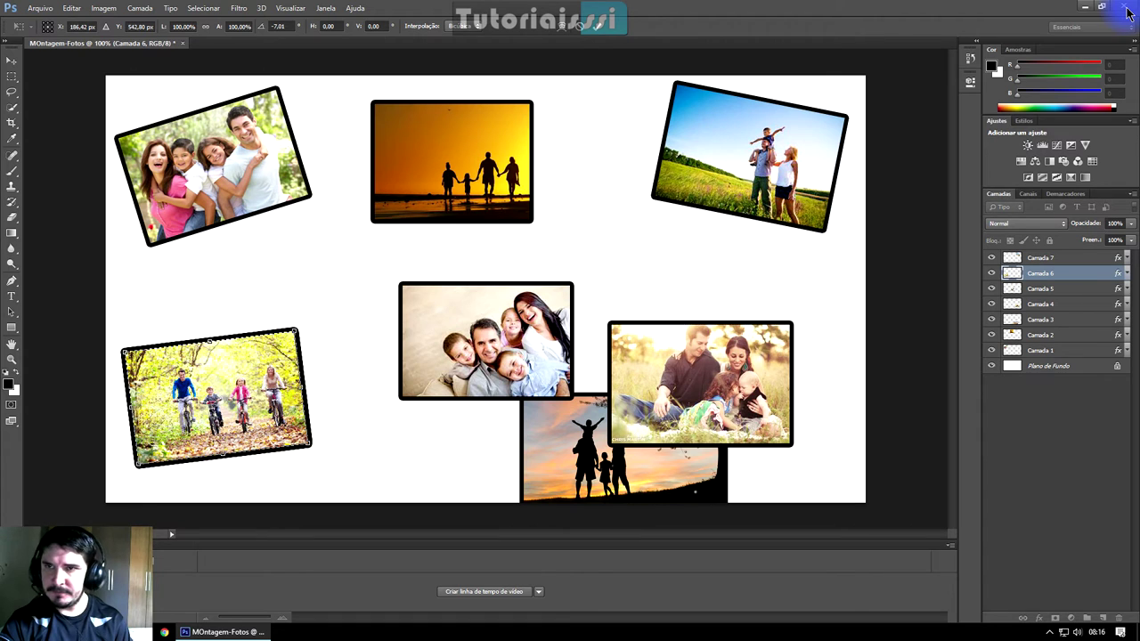
pyautogui.click(597, 26)
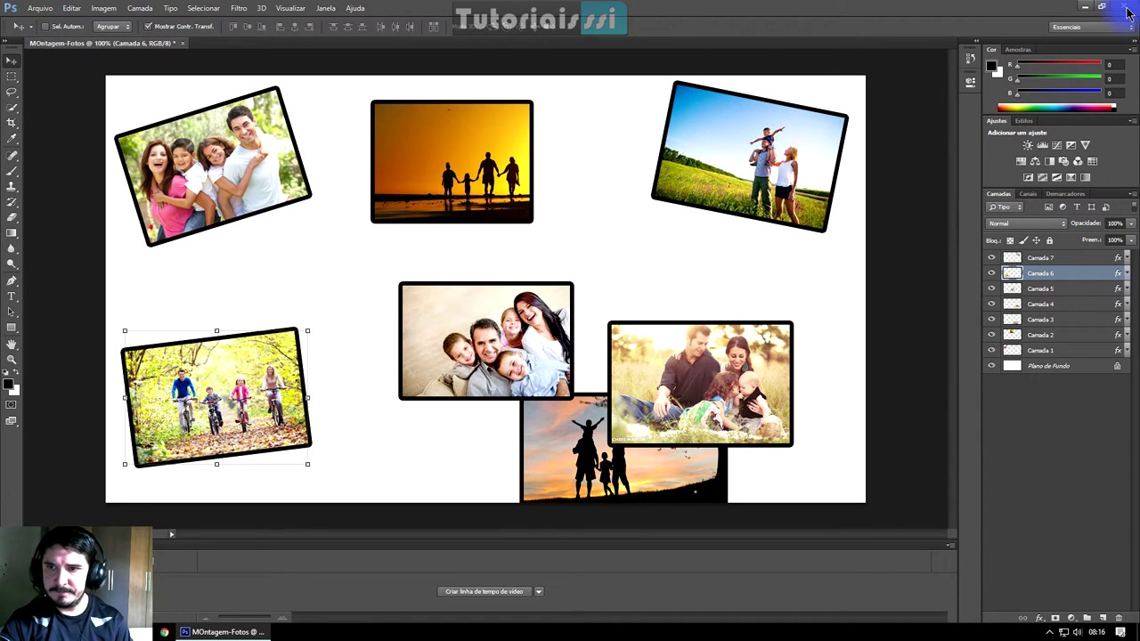
# - Reposition the Camada 5 family photo on the canvas
pyautogui.hotkey('alt', '[')
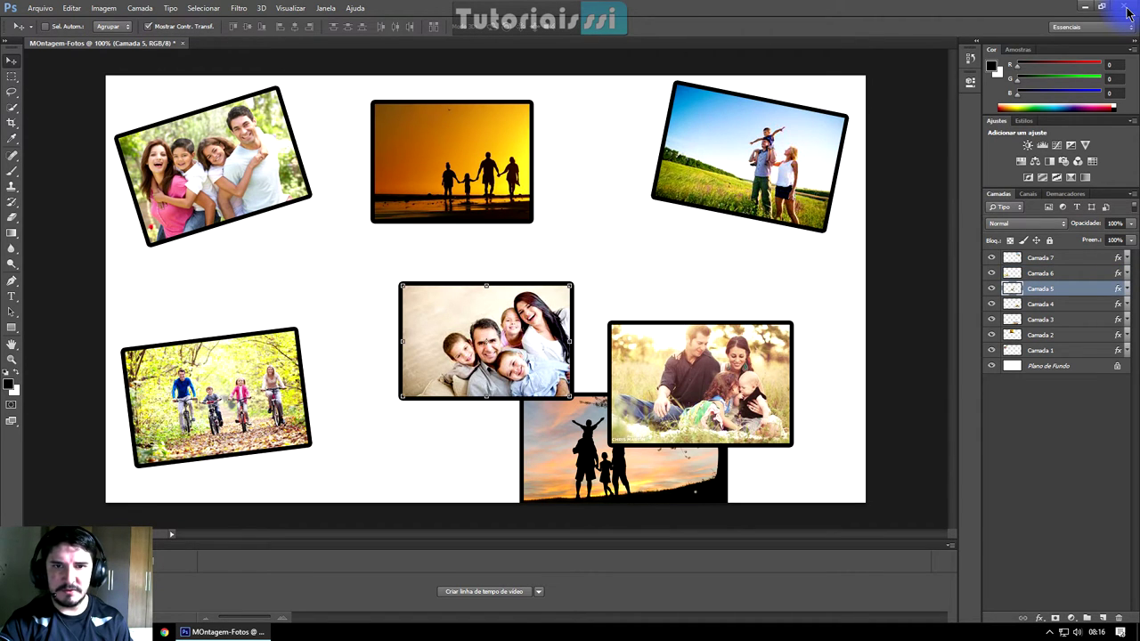
pyautogui.moveTo(485, 341); pyautogui.dragTo(440, 314)
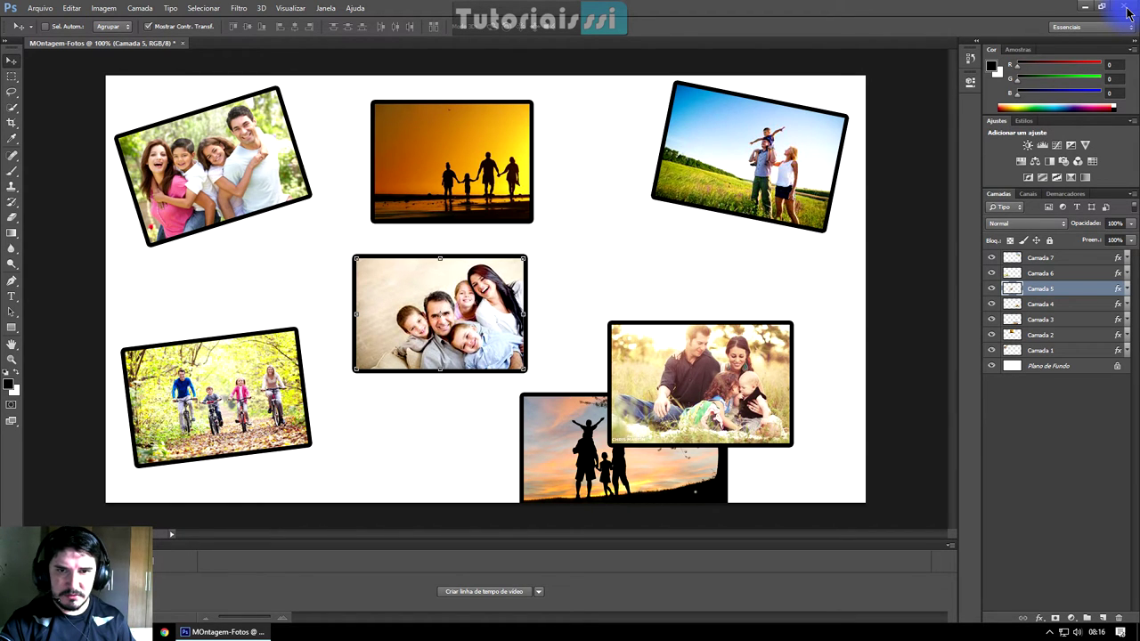
pyautogui.moveTo(506, 270); pyautogui.dragTo(494, 388)
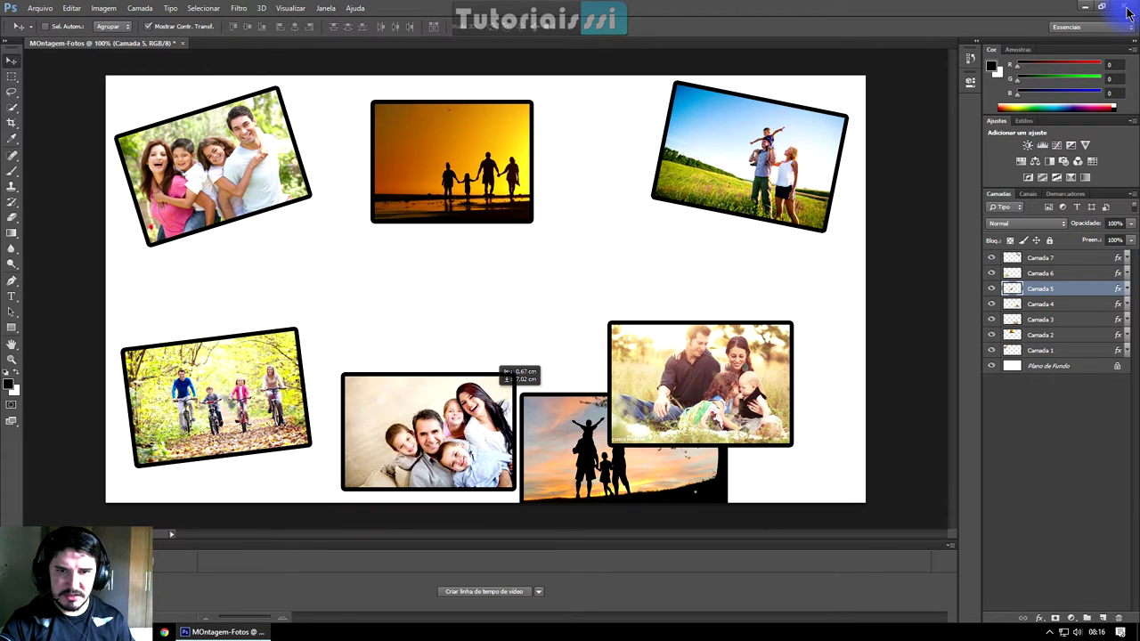
pyautogui.moveTo(494, 388); pyautogui.dragTo(838, 274)
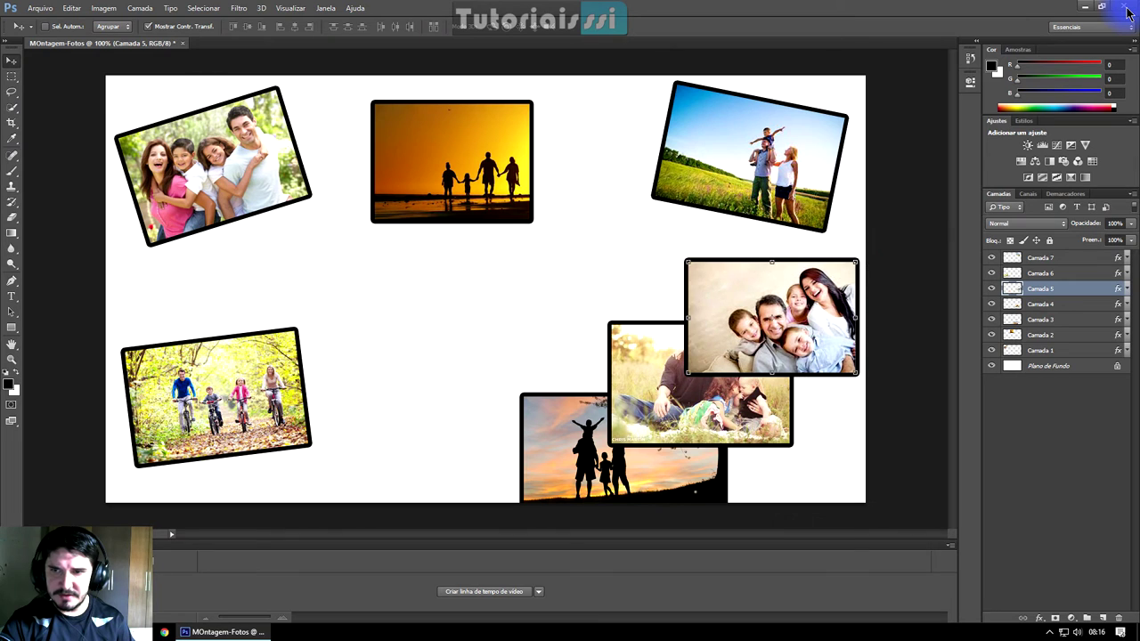
# - Move the picnic photo to the canvas centre and enlarge it to about 135%
pyautogui.moveTo(668, 356); pyautogui.dragTo(442, 287)
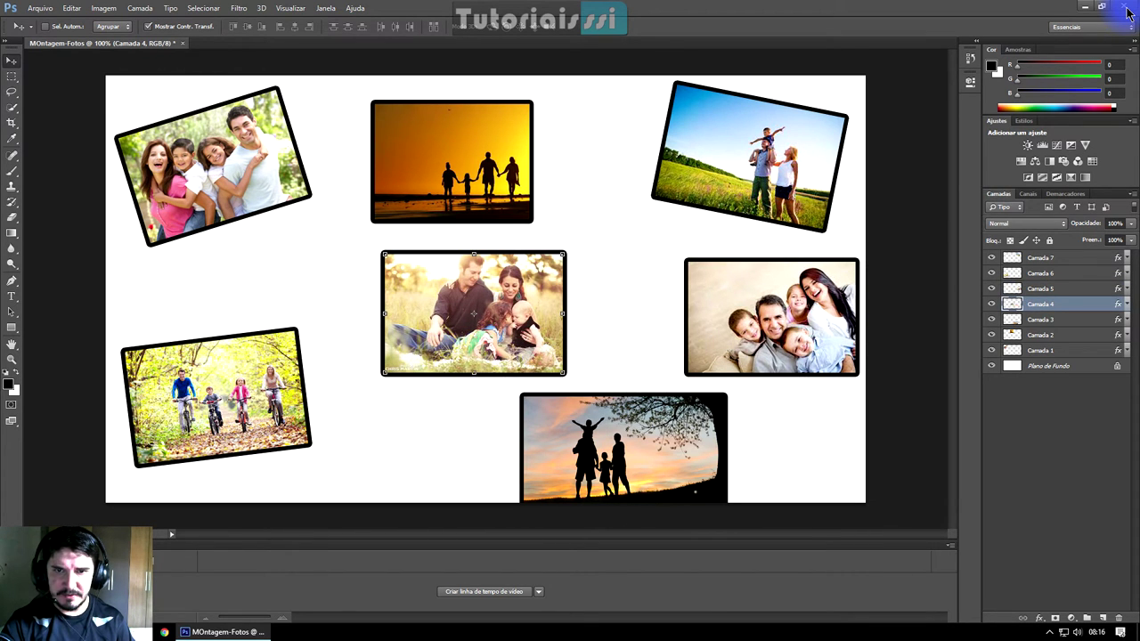
pyautogui.moveTo(564, 374); pyautogui.dragTo(616, 408)
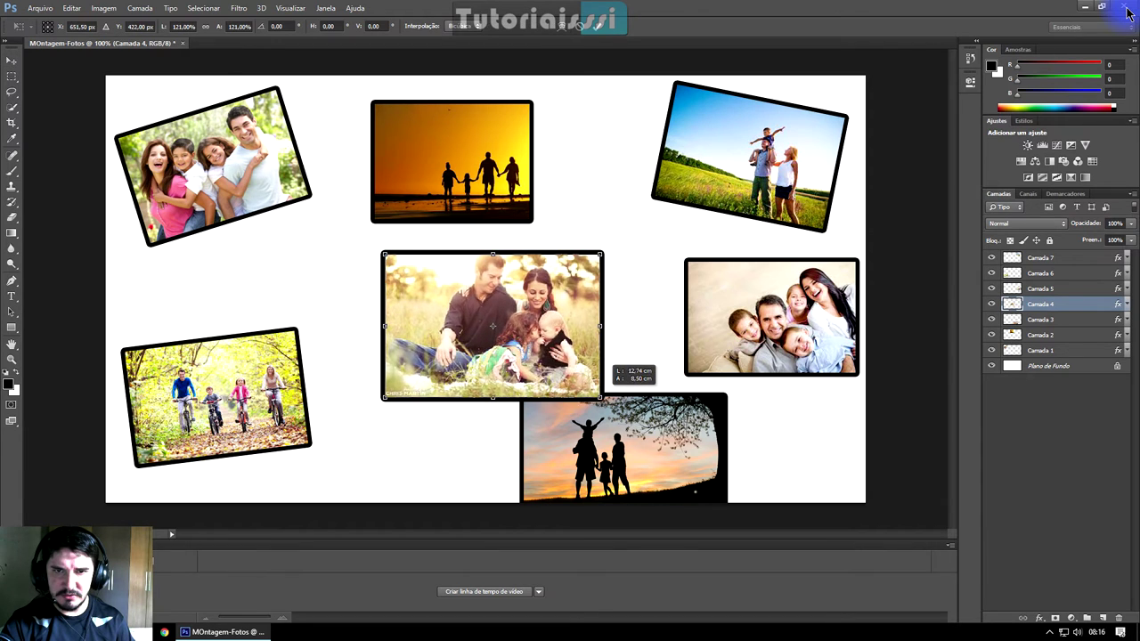
pyautogui.moveTo(499, 329); pyautogui.dragTo(488, 317)
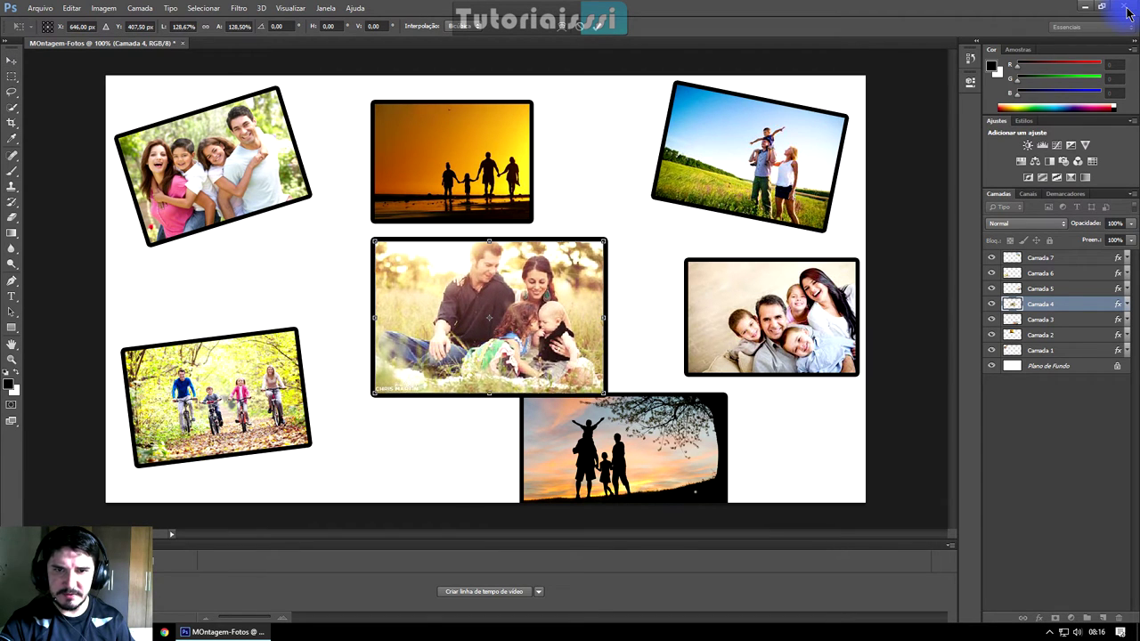
pyautogui.moveTo(607, 393)
pyautogui.mouseDown()
pyautogui.moveTo(588, 338)
pyautogui.moveTo(589, 351)
pyautogui.mouseUp()
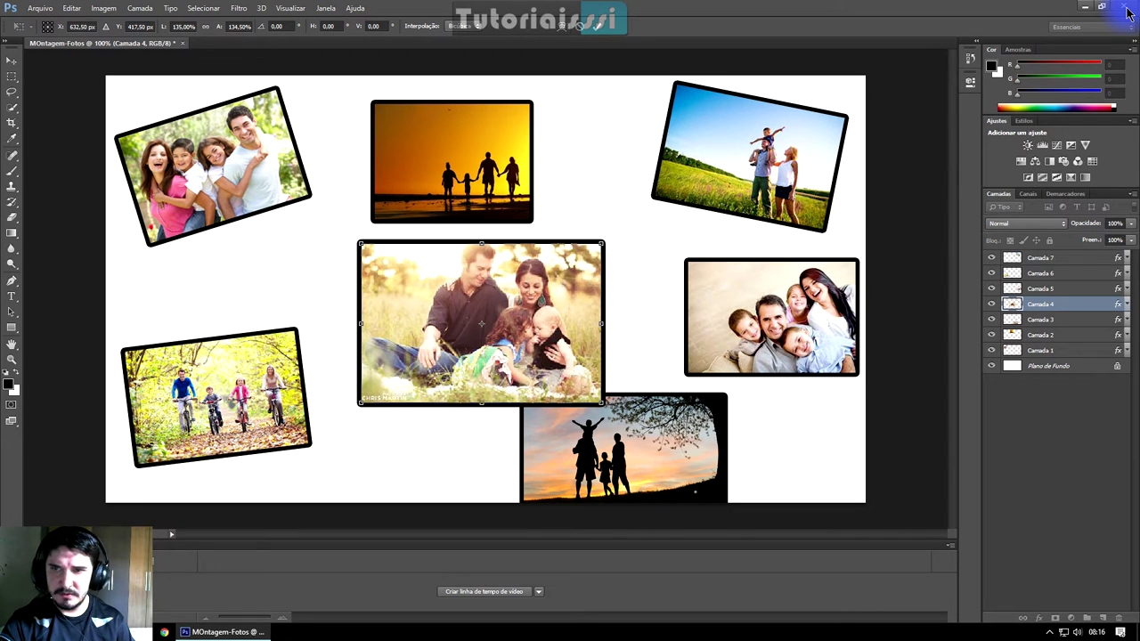
pyautogui.press('Return')
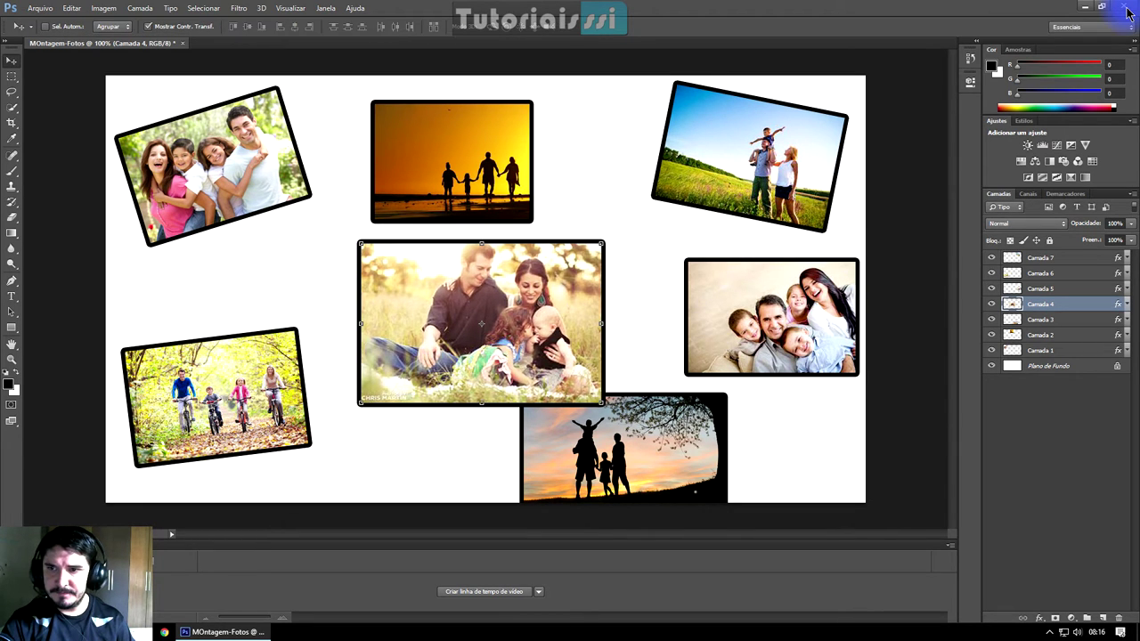
# - Move the silhouette photo right beside the centre photo and nudge the mother-with-children photo up-left
pyautogui.hotkey('alt', '[')
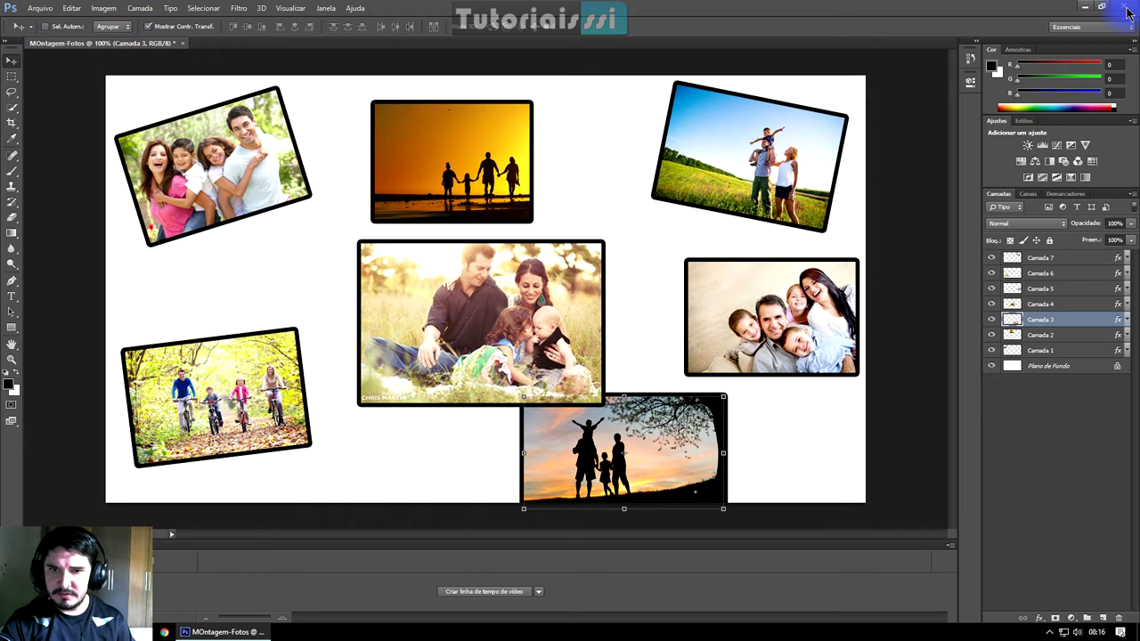
pyautogui.moveTo(677, 411); pyautogui.dragTo(784, 399)
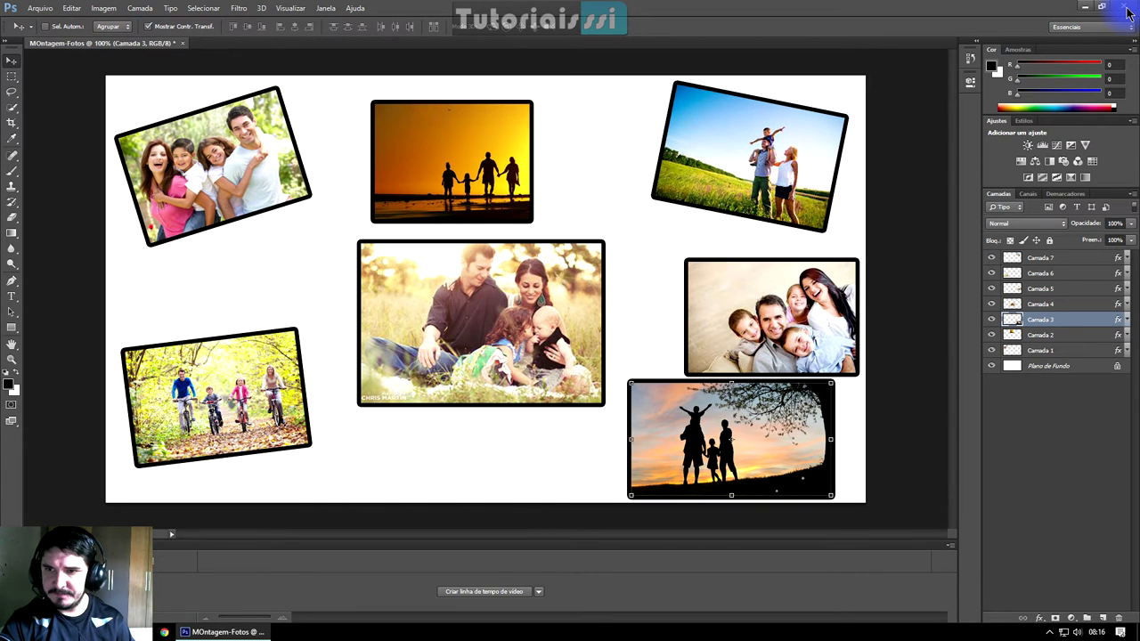
pyautogui.hotkey('alt', '[')
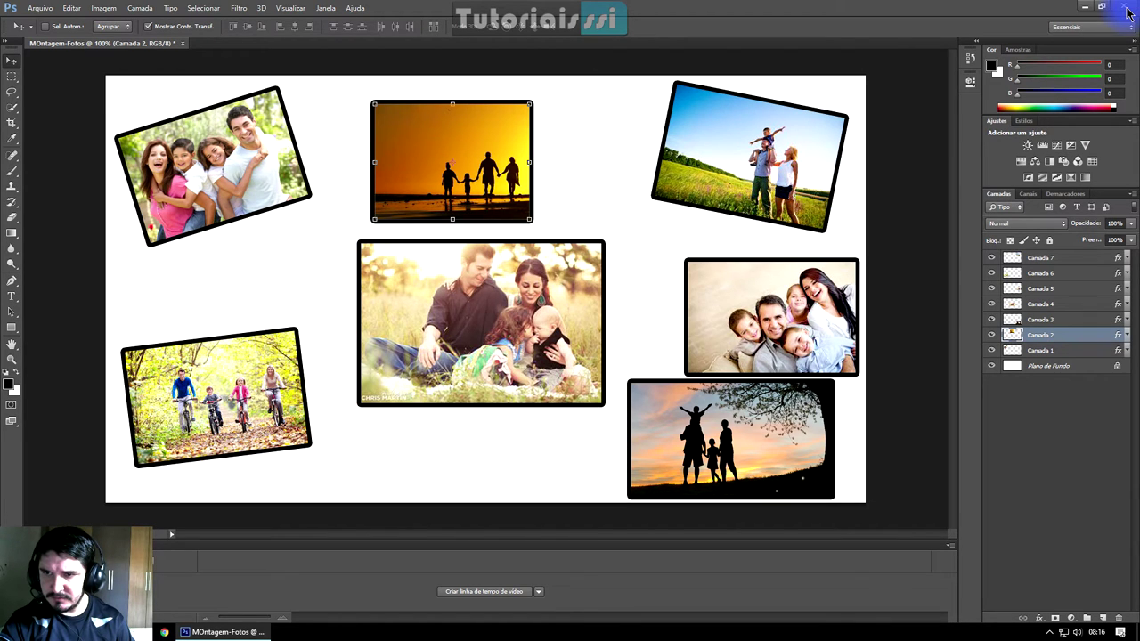
pyautogui.hotkey('alt', ']')
pyautogui.hotkey('alt', ']')
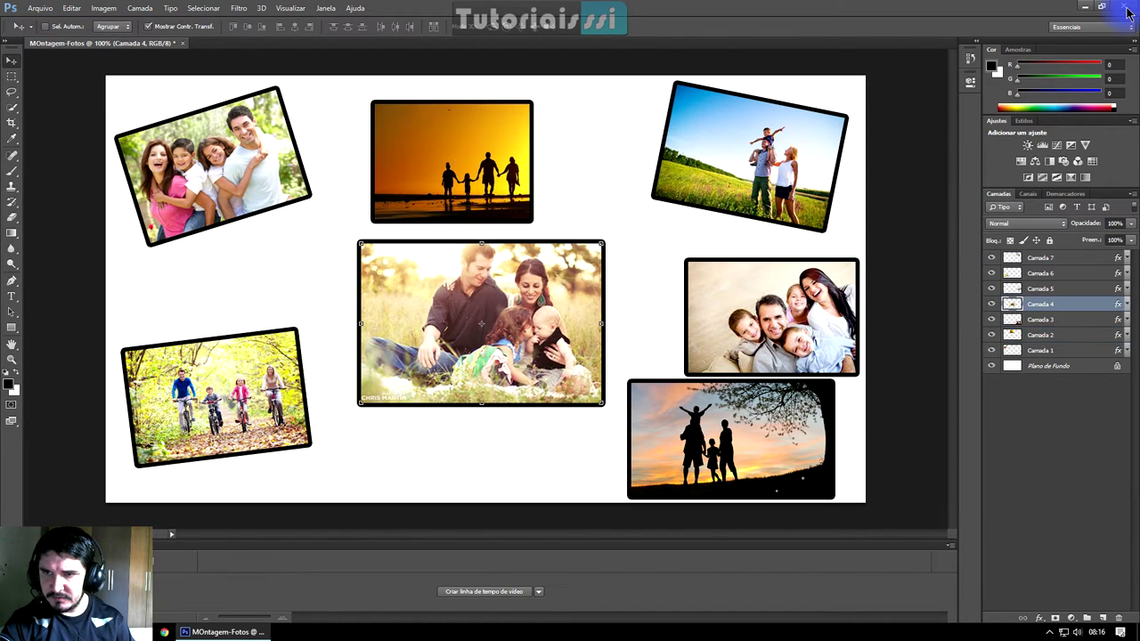
pyautogui.hotkey('alt', ']')
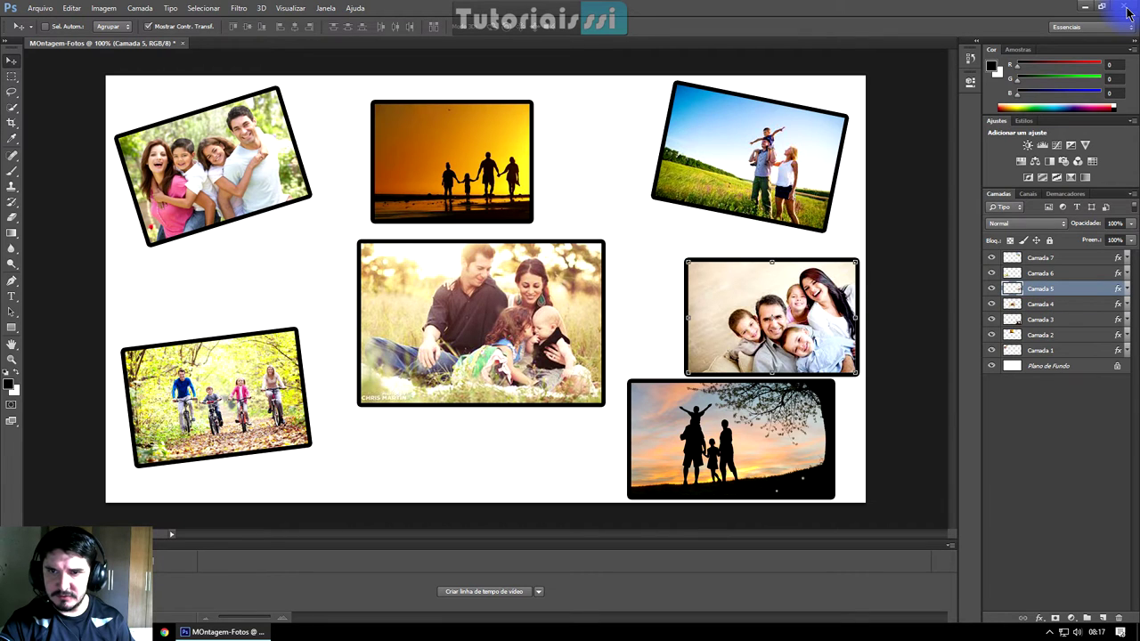
pyautogui.moveTo(808, 276); pyautogui.dragTo(775, 262)
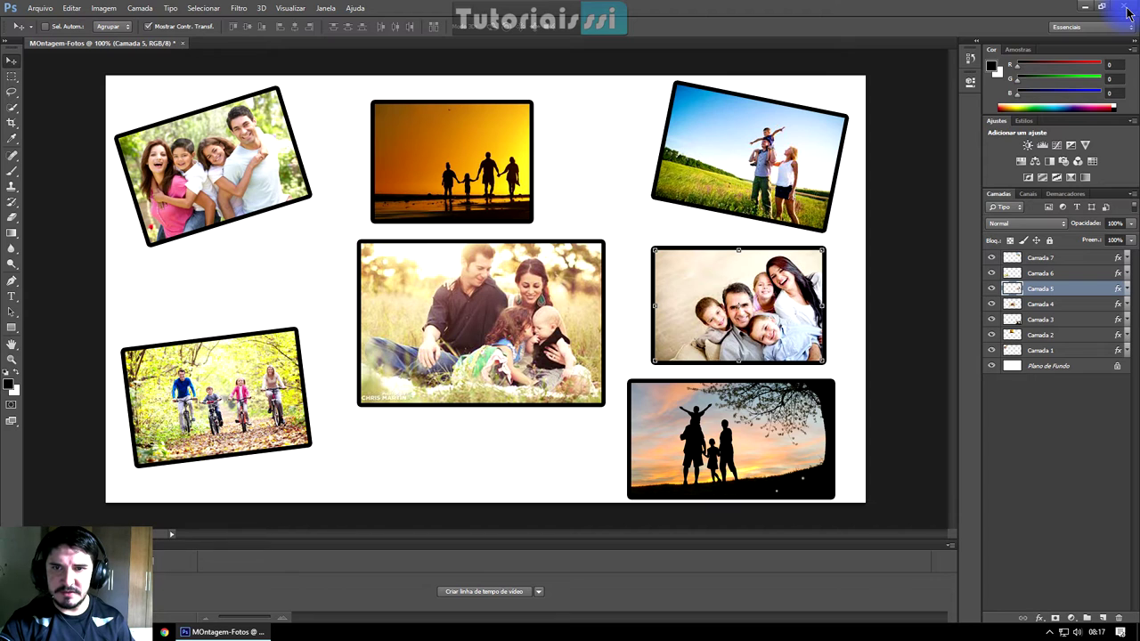
pyautogui.hotkey('shift', 'Left')
pyautogui.hotkey('shift', 'Left')
pyautogui.press('Up')
pyautogui.press('Up')
pyautogui.press('Up')
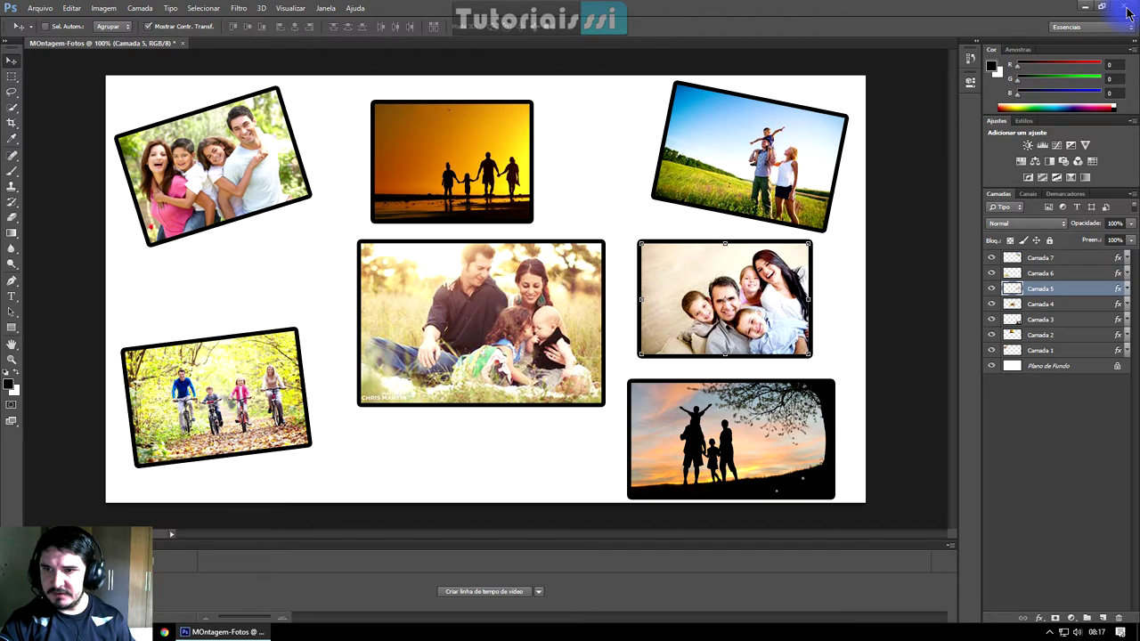
# - Rename Camada 1 to foto1 and Camada 2 to foto2, then nudge the sunset photo up-left
pyautogui.doubleClick(1042, 350)
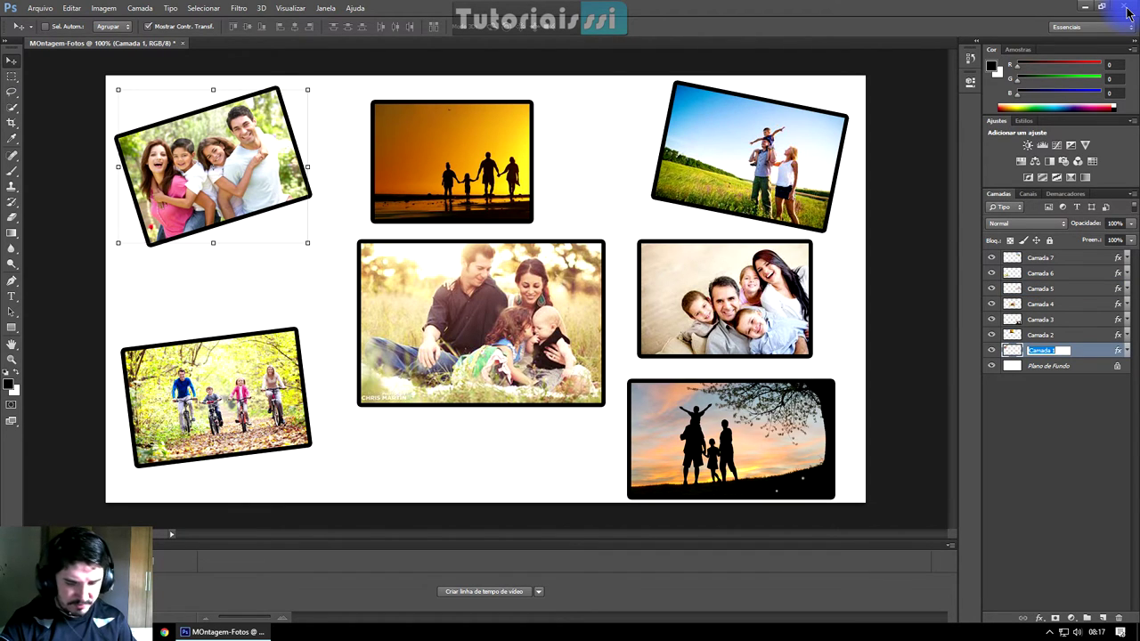
pyautogui.write('foto1')
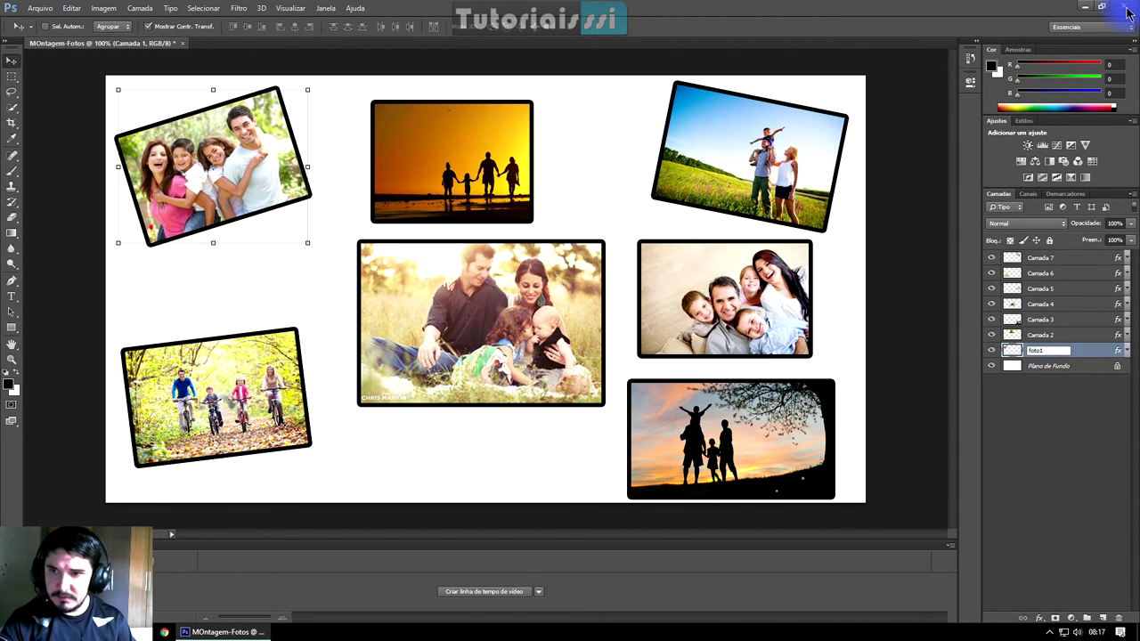
pyautogui.hotkey('shift', 'Tab')
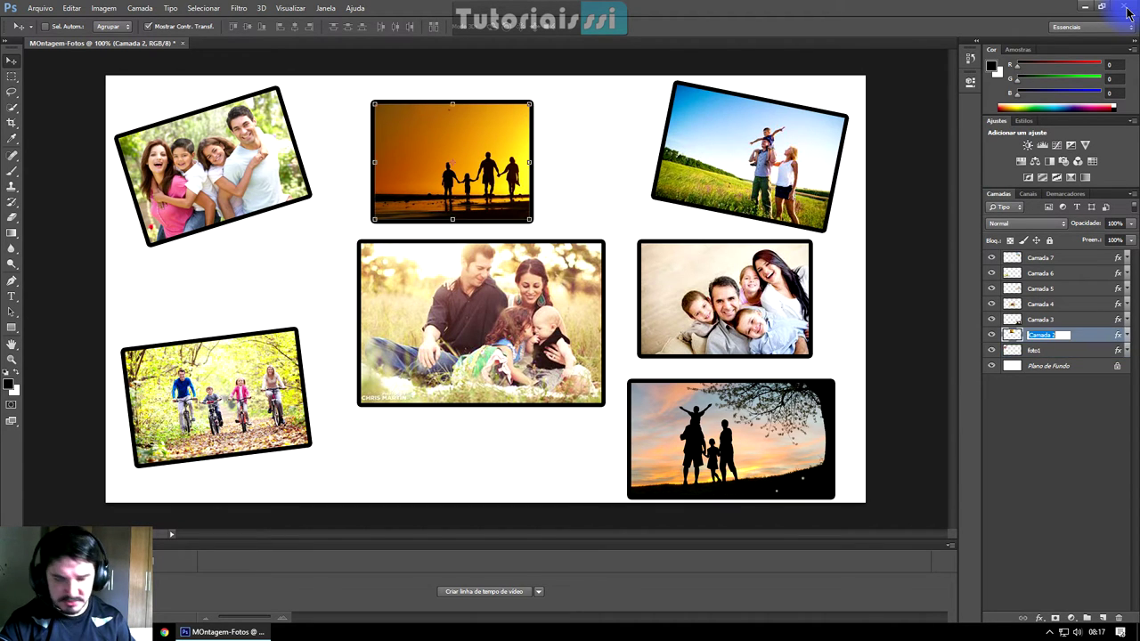
pyautogui.write('foto2')
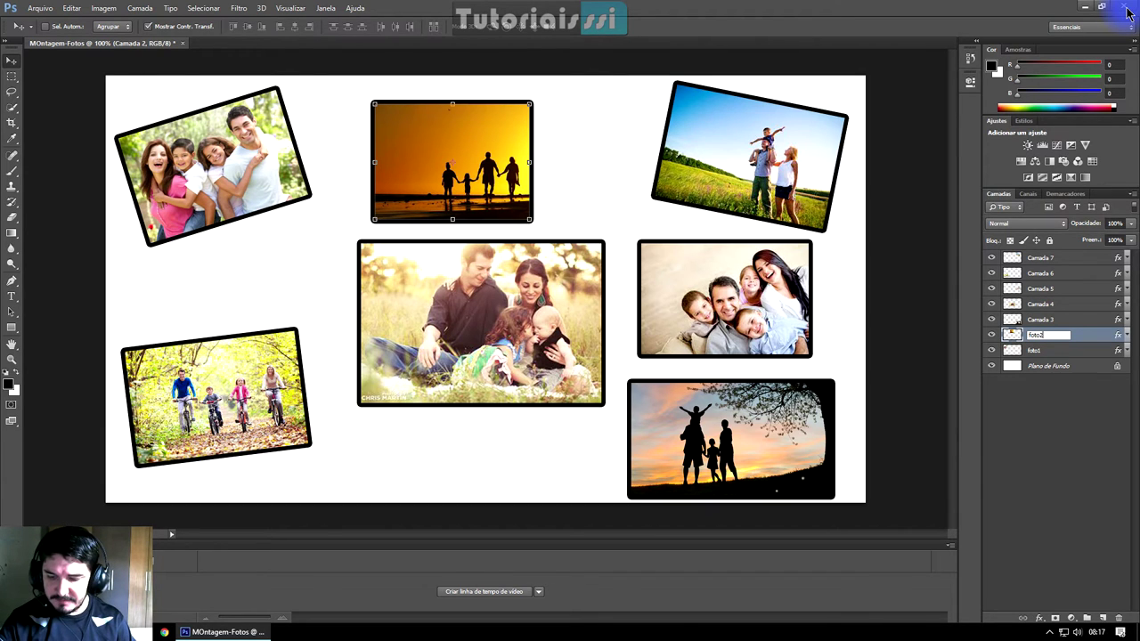
pyautogui.press('Return')
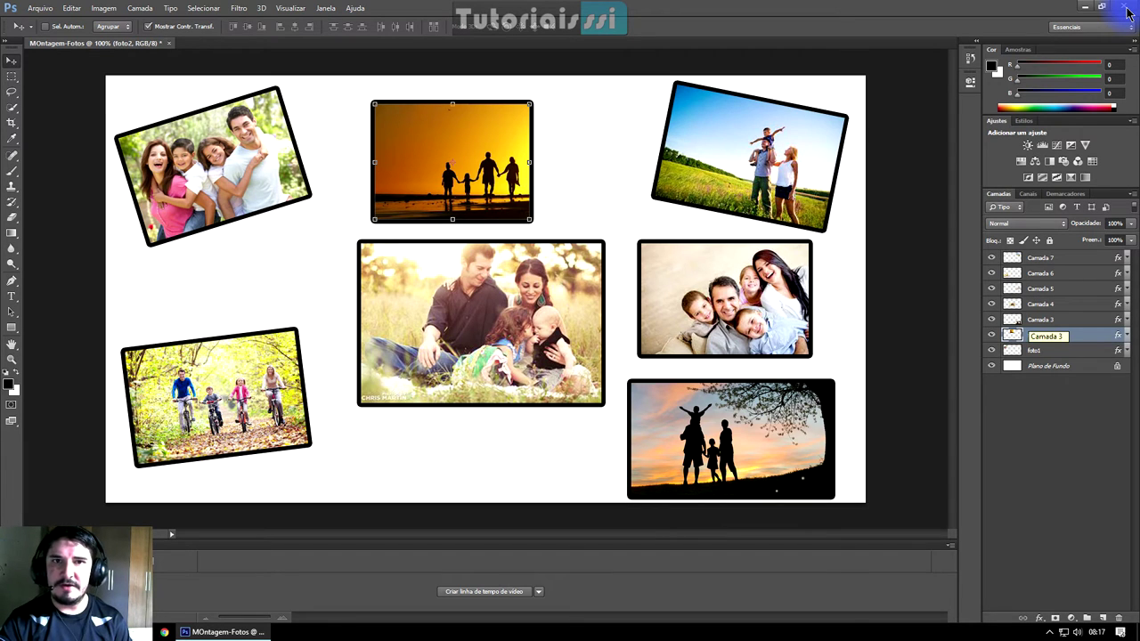
pyautogui.press('Escape')
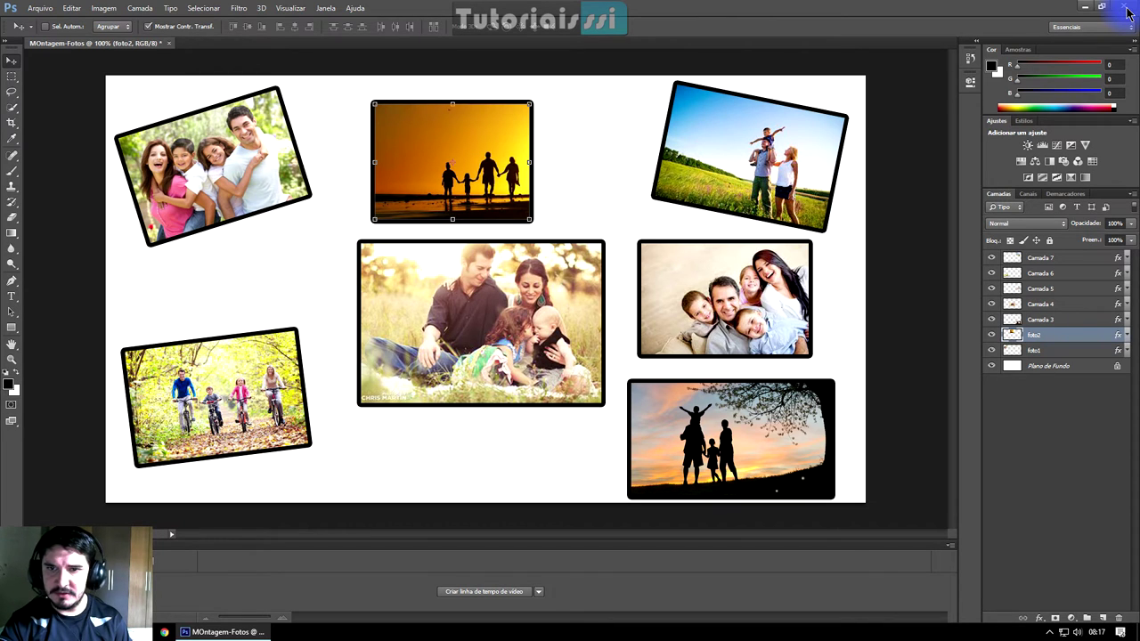
pyautogui.moveTo(490, 130); pyautogui.dragTo(476, 116)
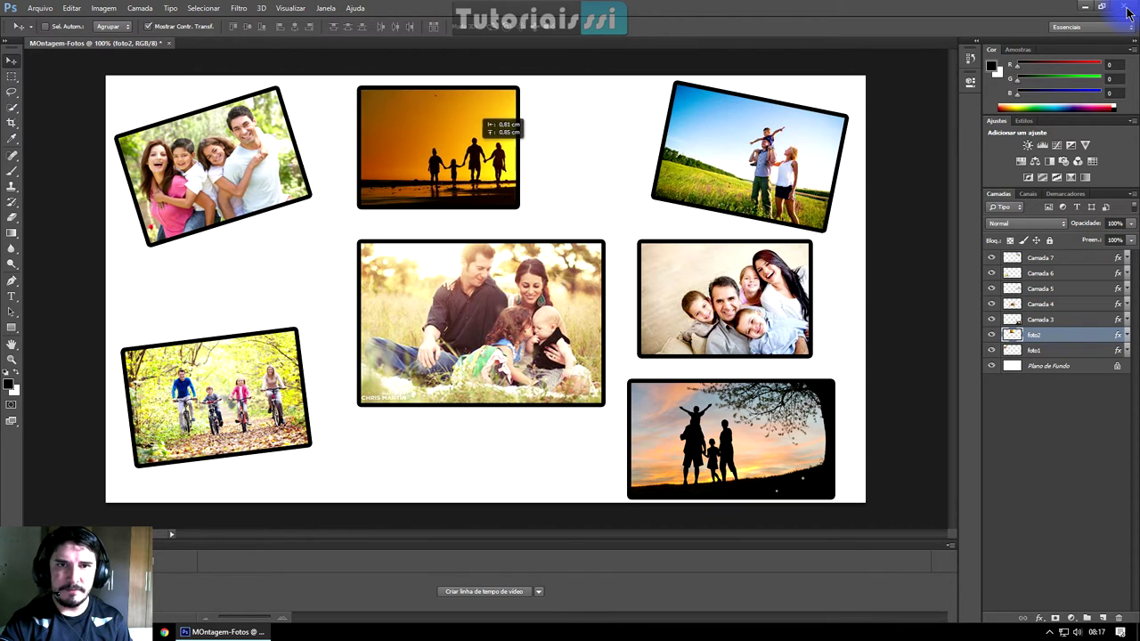
# - Enlarge the sunset photo and tilt it about 2° counterclockwise
pyautogui.hotkey('ctrl', 't')
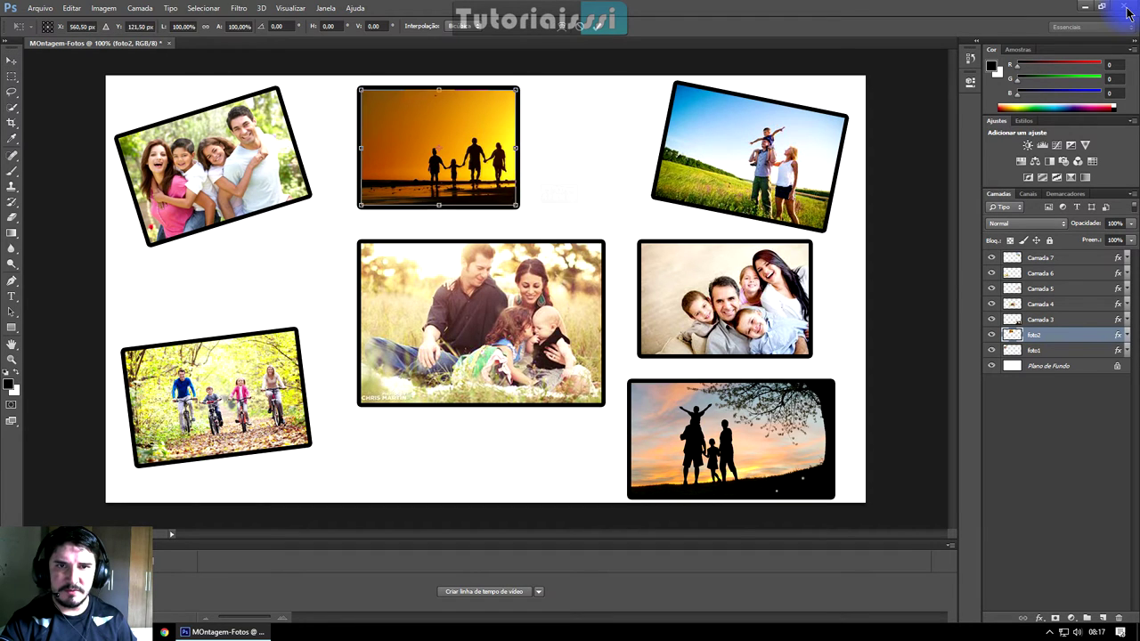
pyautogui.moveTo(519, 209); pyautogui.dragTo(547, 232)
pyautogui.moveTo(534, 175); pyautogui.dragTo(545, 176)
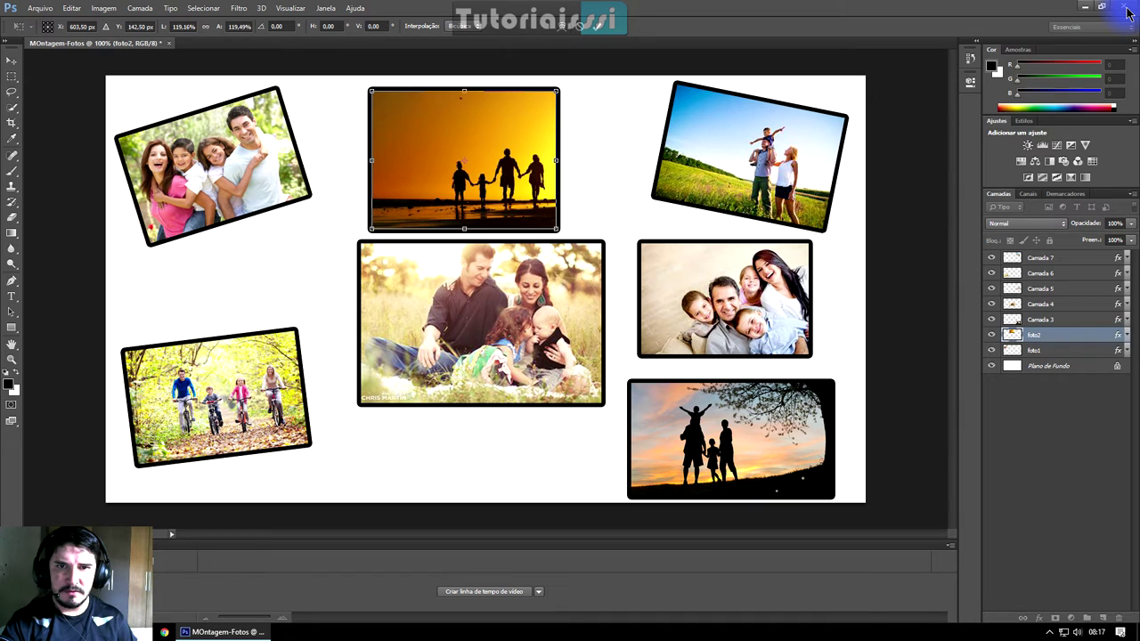
pyautogui.moveTo(570, 239); pyautogui.dragTo(575, 232)
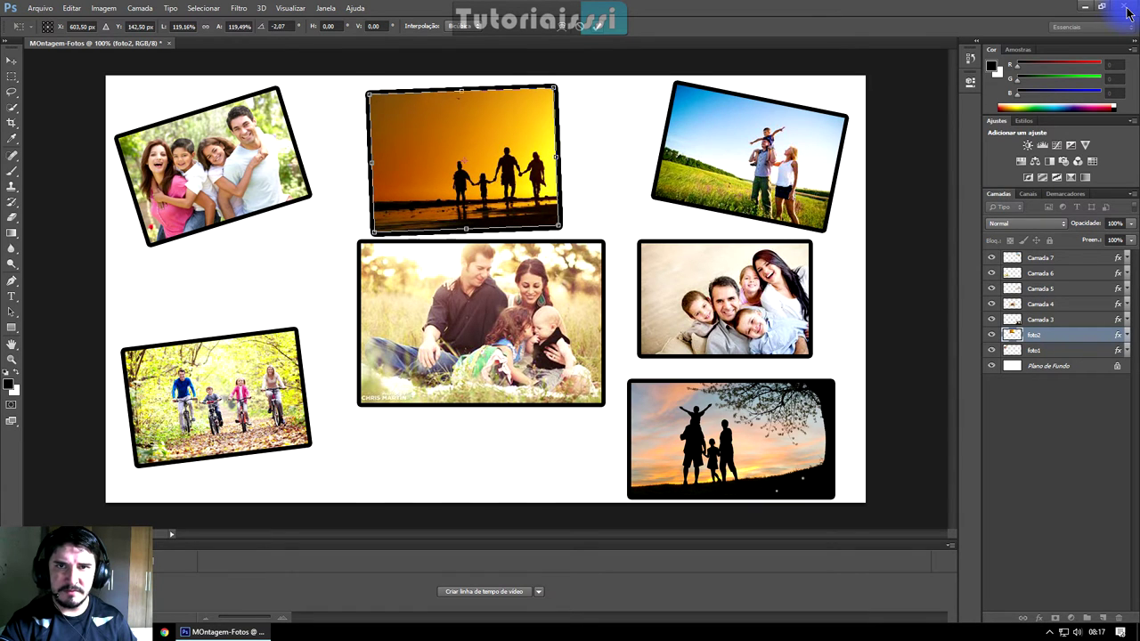
pyautogui.press('Return')
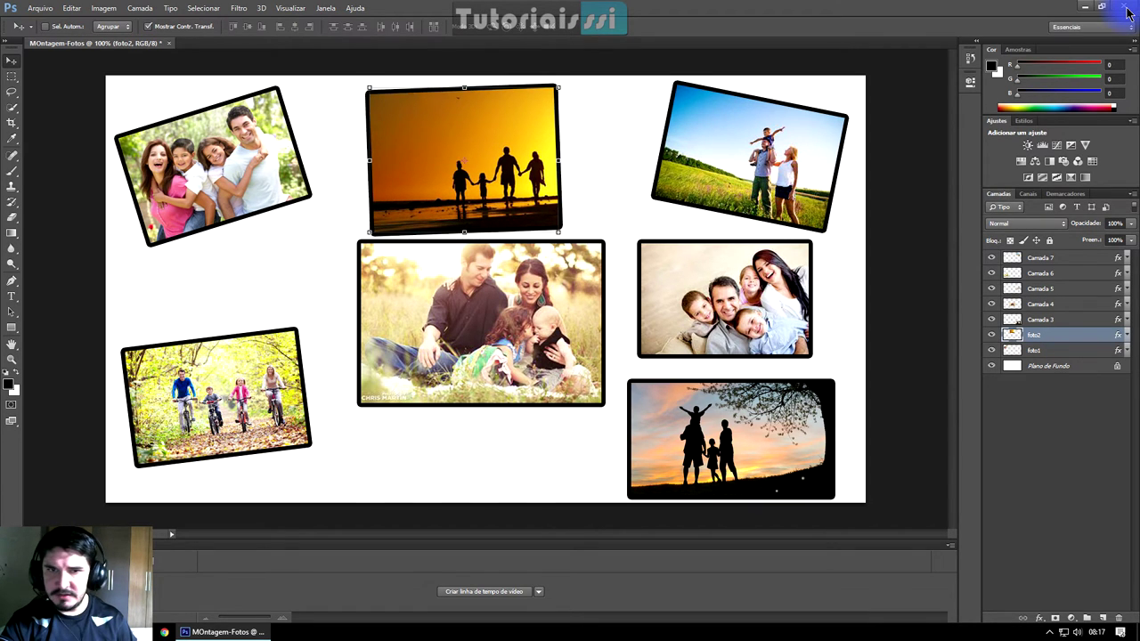
# - Move the centre picnic photo down and begin converting the background into a normal layer
pyautogui.moveTo(570, 299); pyautogui.dragTo(577, 351)
pyautogui.hotkey('ctrl', 't')
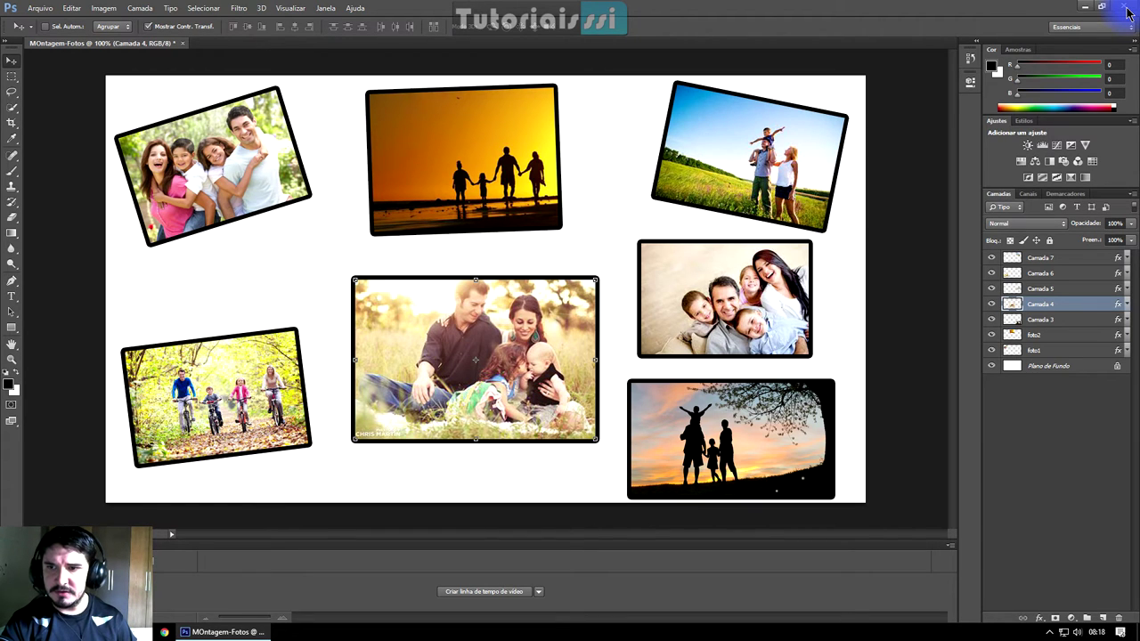
pyautogui.hotkey('alt', ',')
pyautogui.hotkey('ctrl', 'shift', 'n')
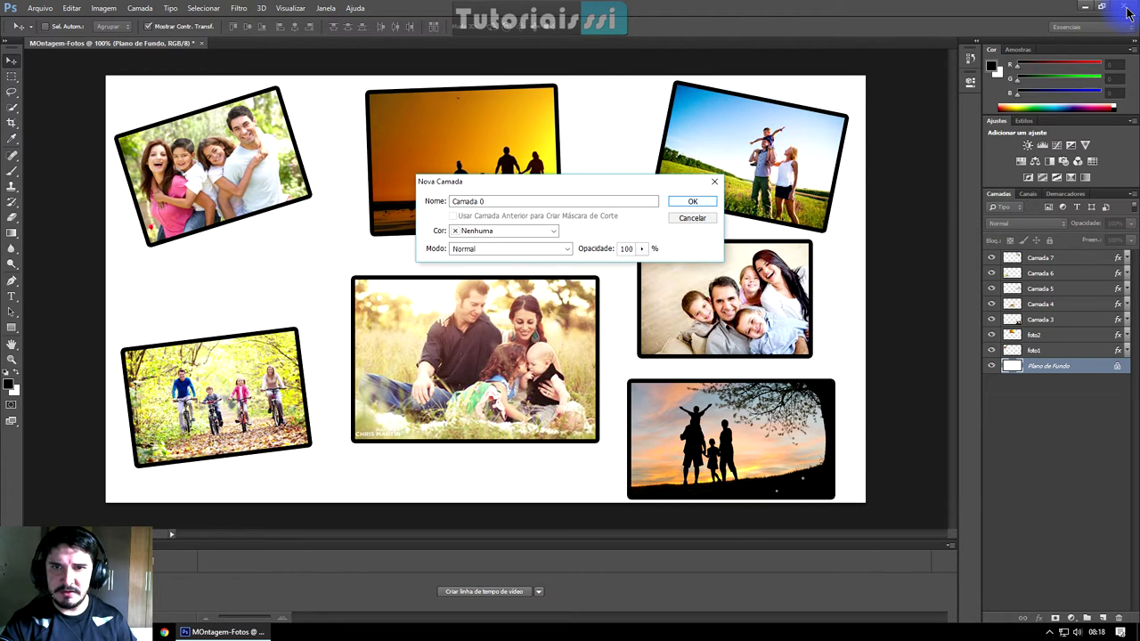
# - Convert the background to Camada 0 and fill it with dark red 640b0b
pyautogui.press('Return')
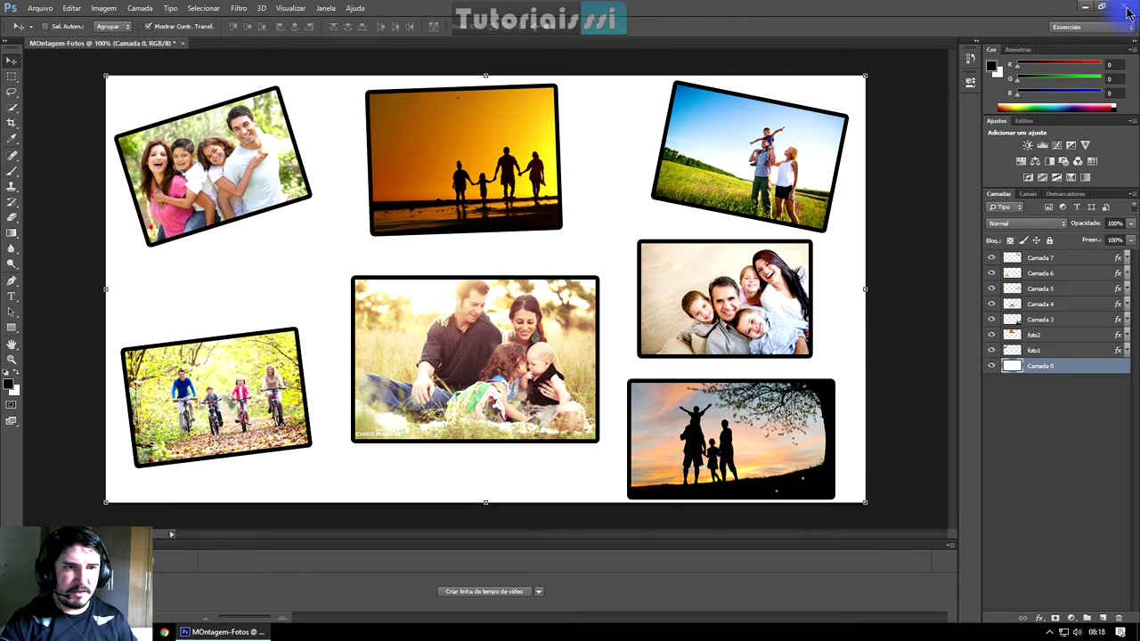
pyautogui.click(8, 383)
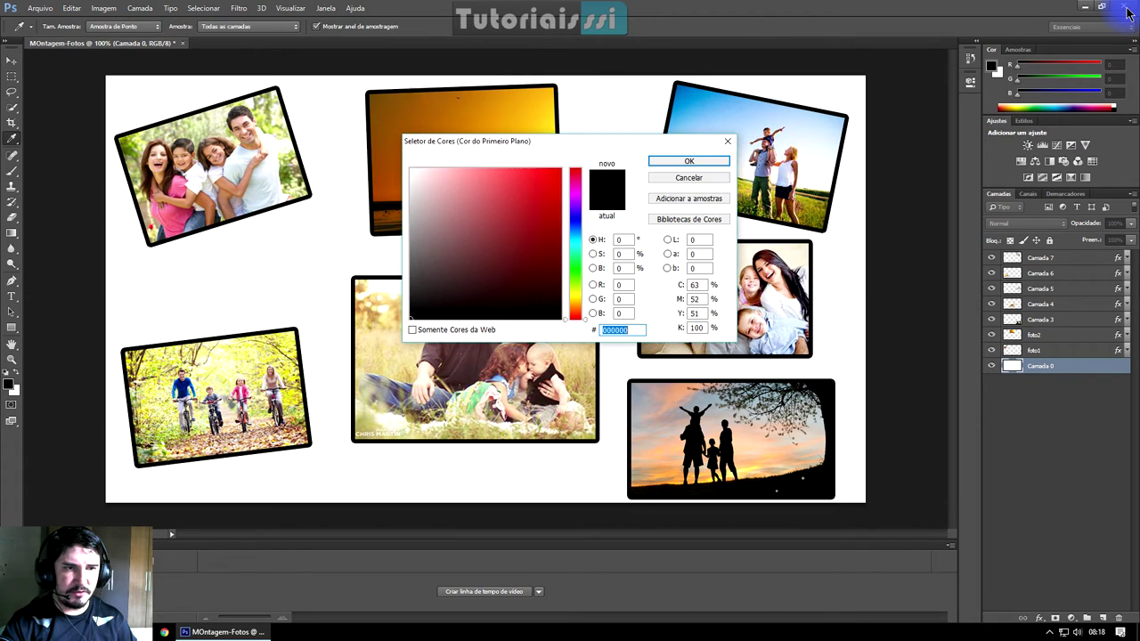
pyautogui.moveTo(463, 141); pyautogui.dragTo(560, 157)
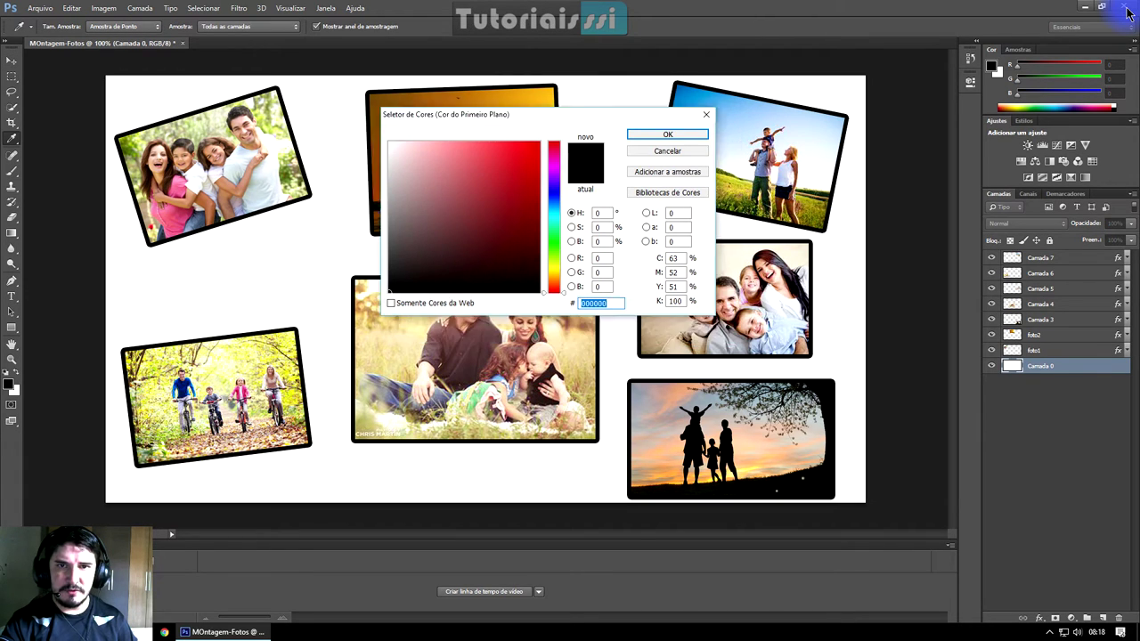
pyautogui.moveTo(629, 257)
pyautogui.mouseDown()
pyautogui.moveTo(620, 286)
pyautogui.moveTo(609, 280)
pyautogui.moveTo(641, 277)
pyautogui.mouseUp()
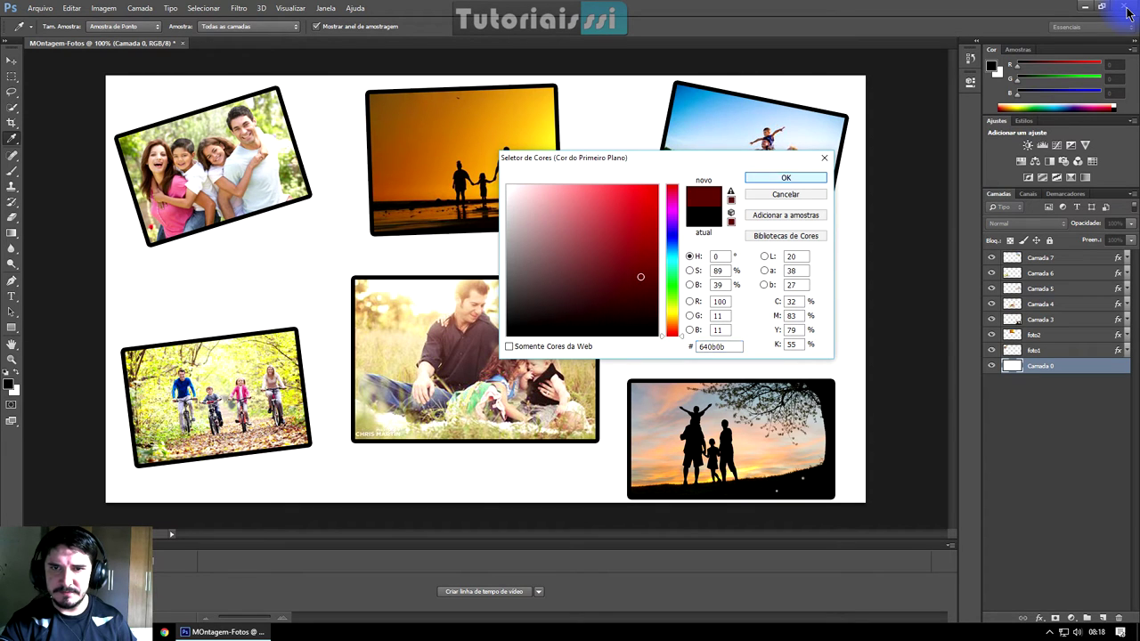
pyautogui.press('Return')
pyautogui.press('v')
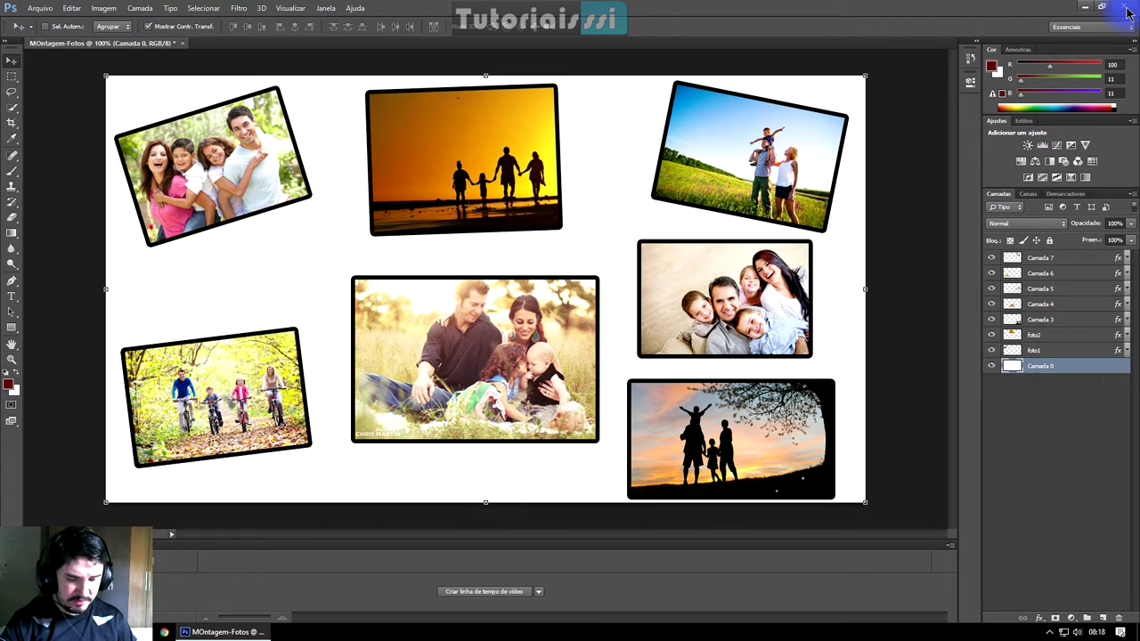
pyautogui.hotkey('alt', 'BackSpace')
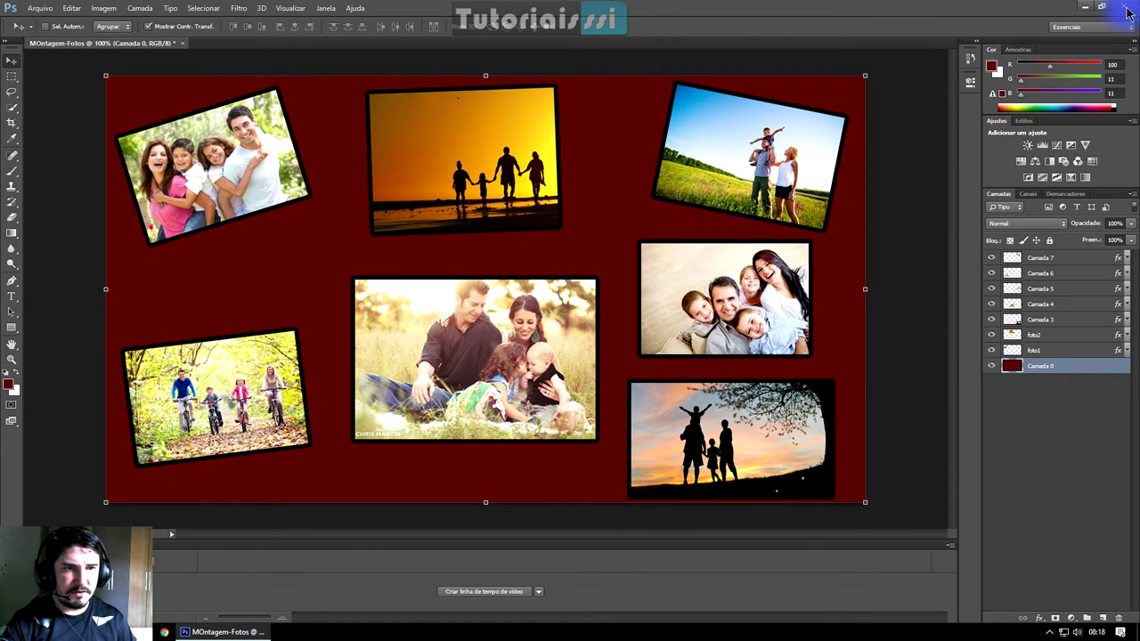
pyautogui.click(8, 384)
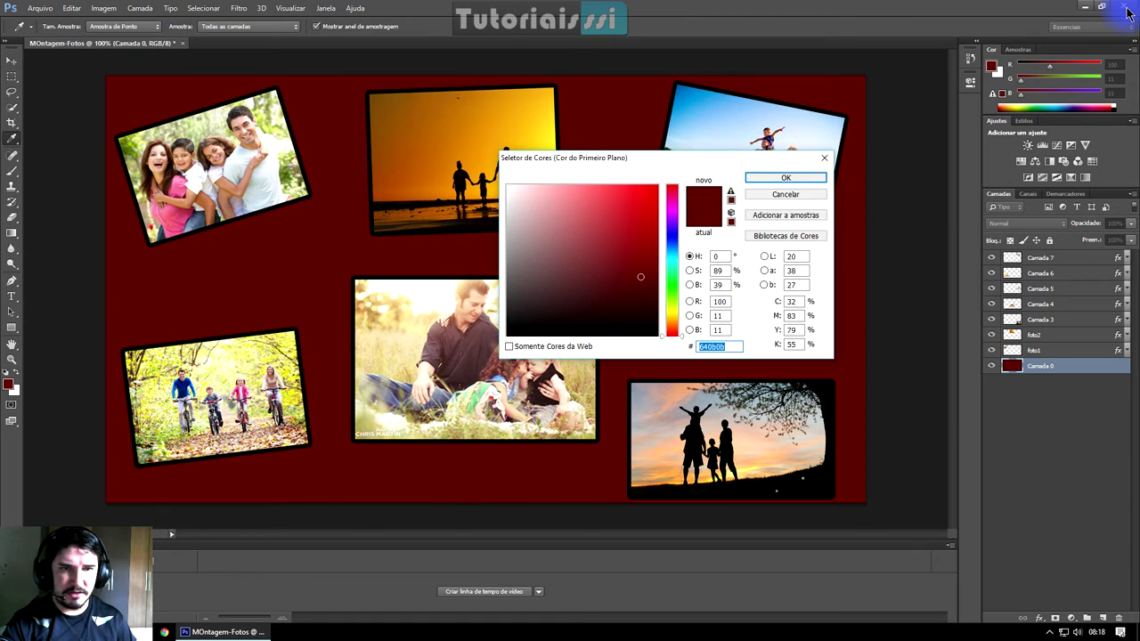
pyautogui.moveTo(672, 336); pyautogui.dragTo(672, 238)
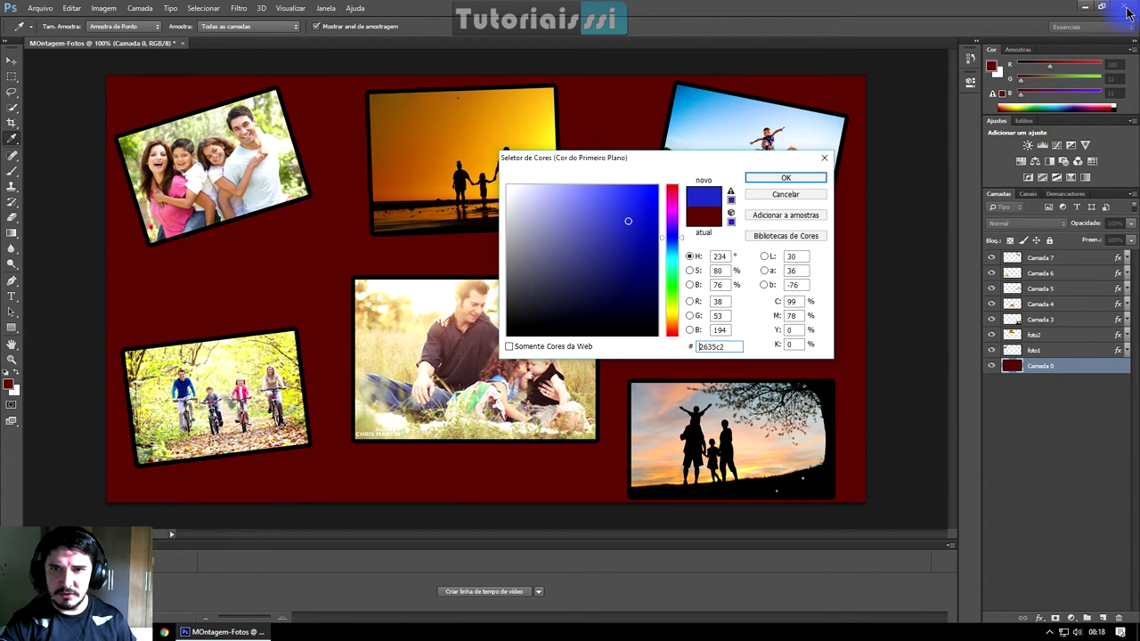
pyautogui.press('Return')
pyautogui.press('v')
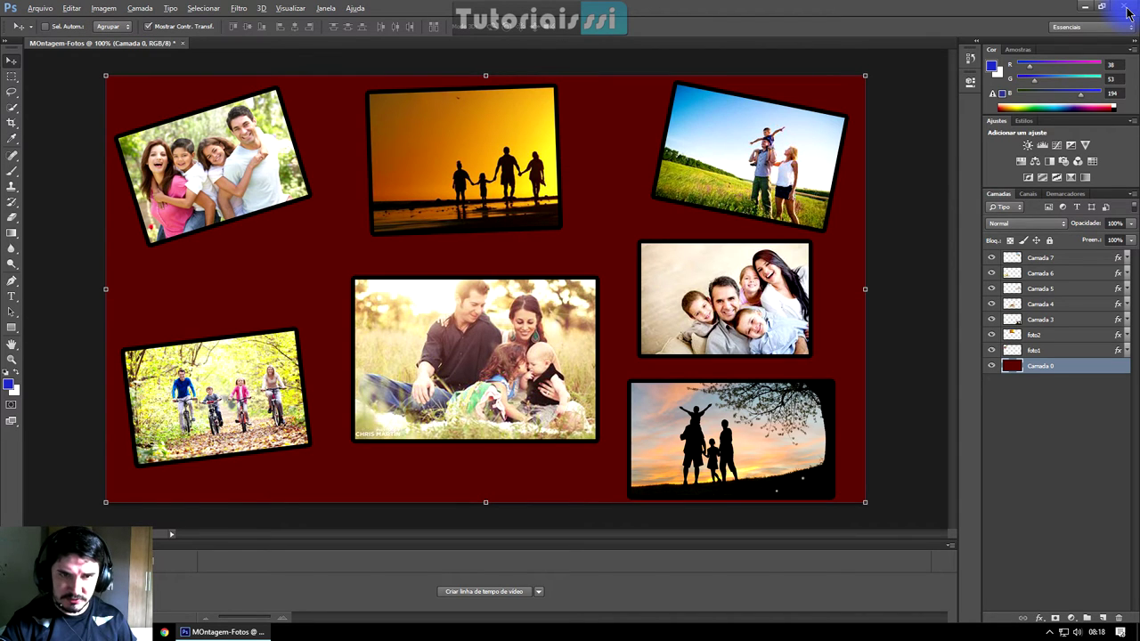
pyautogui.hotkey('alt', 'BackSpace')
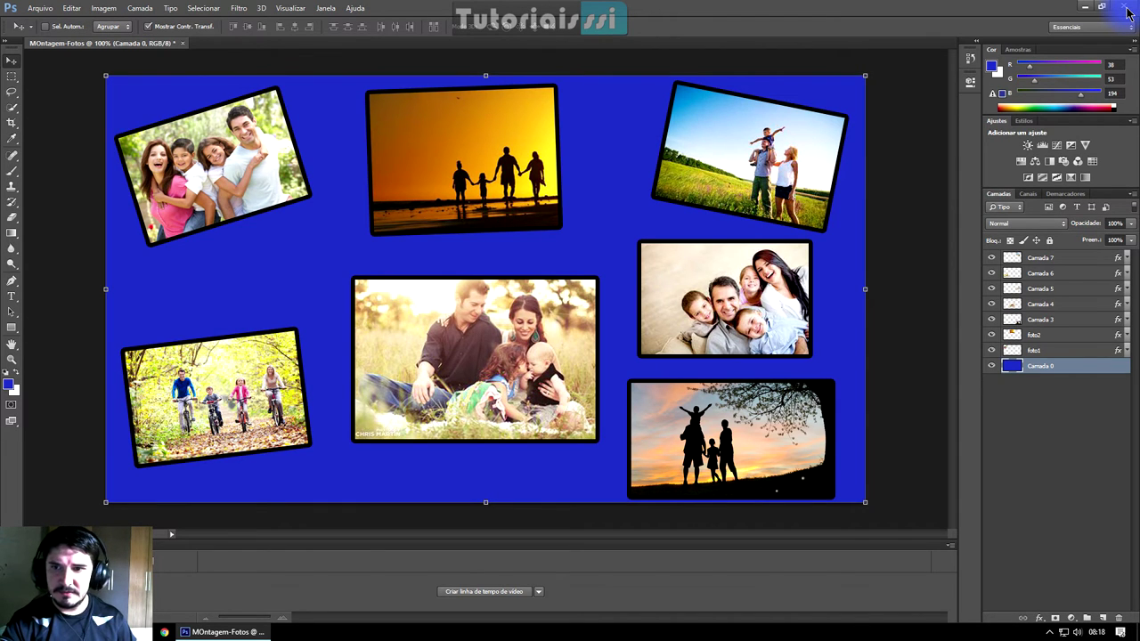
pyautogui.hotkey('ctrl', 'z')
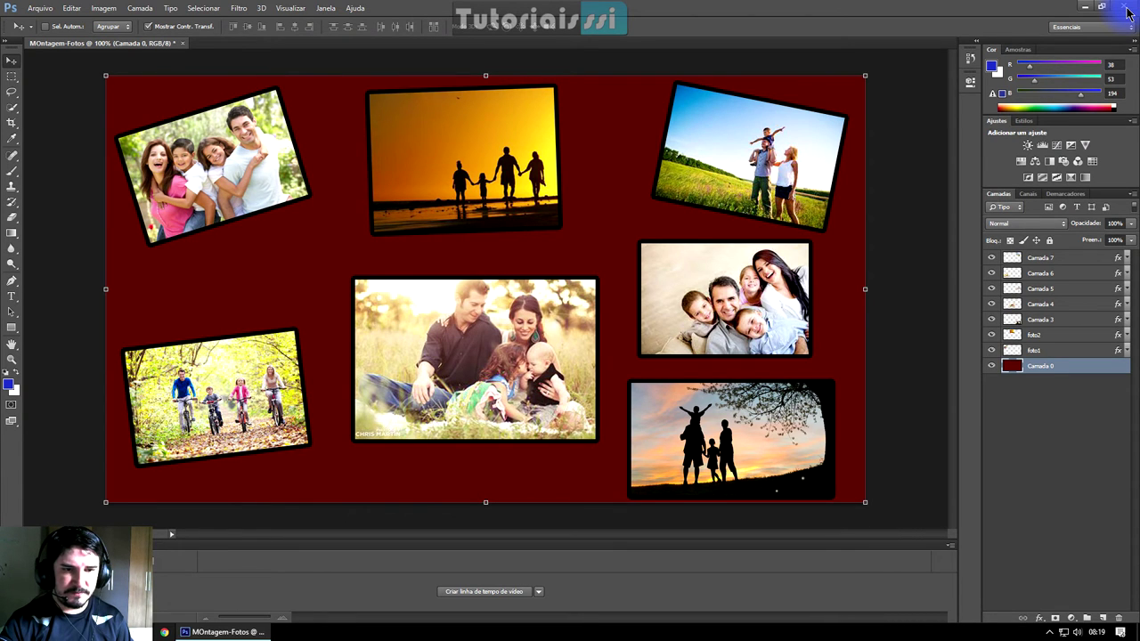
pyautogui.click(167, 633)
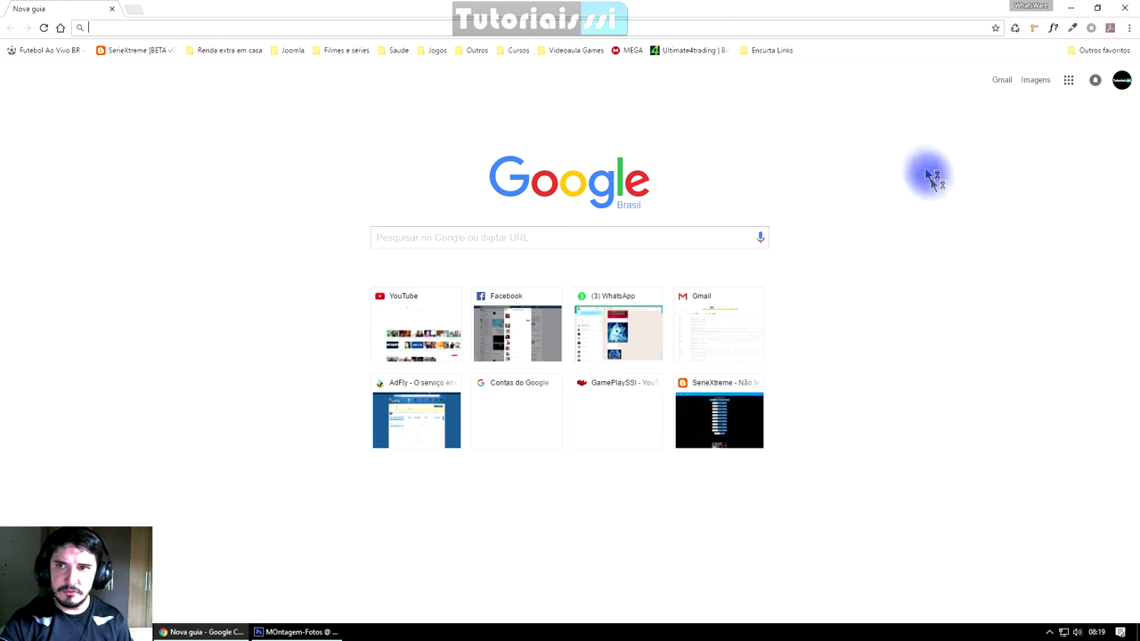
# - Search Google Images for 'background' and open the dark grunge result in a new tab
pyautogui.click(1029, 89)
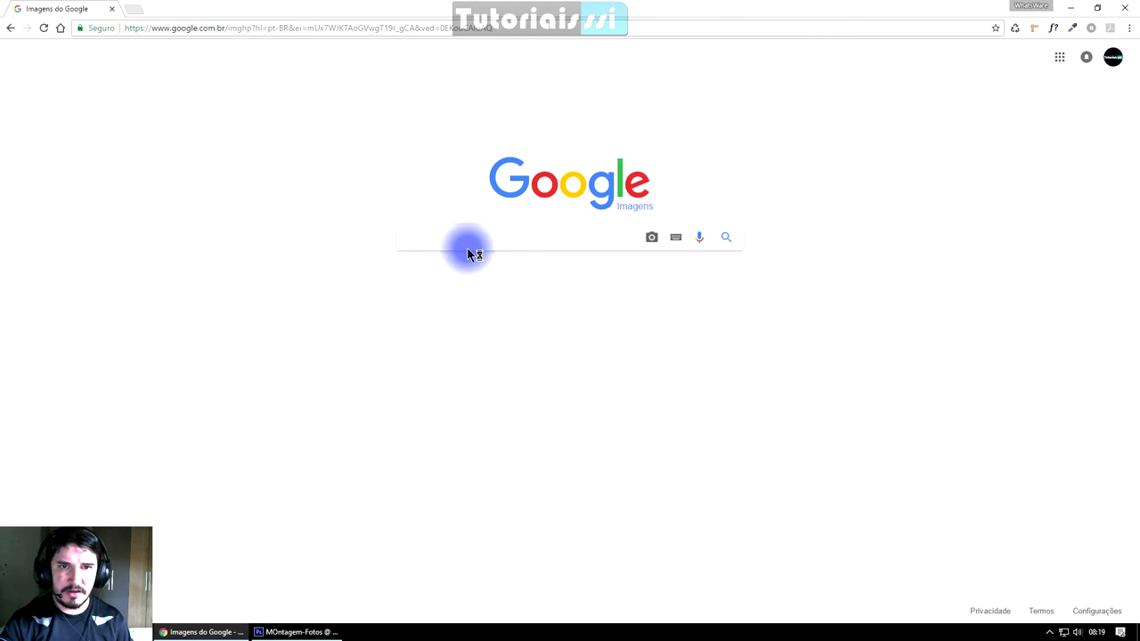
pyautogui.write('background')
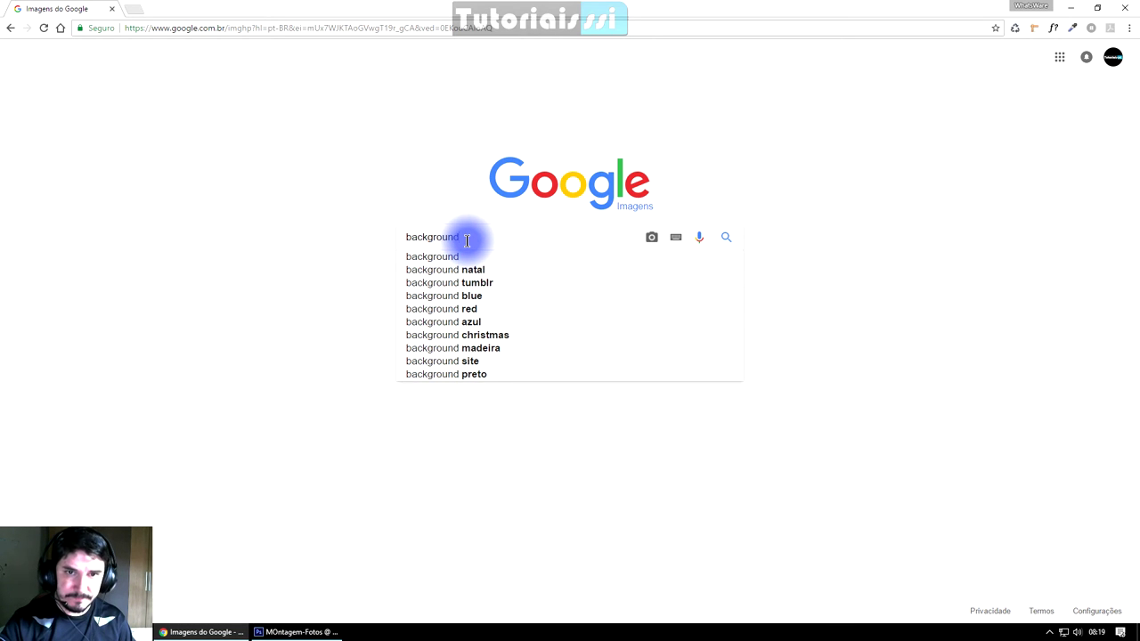
pyautogui.press('Return')
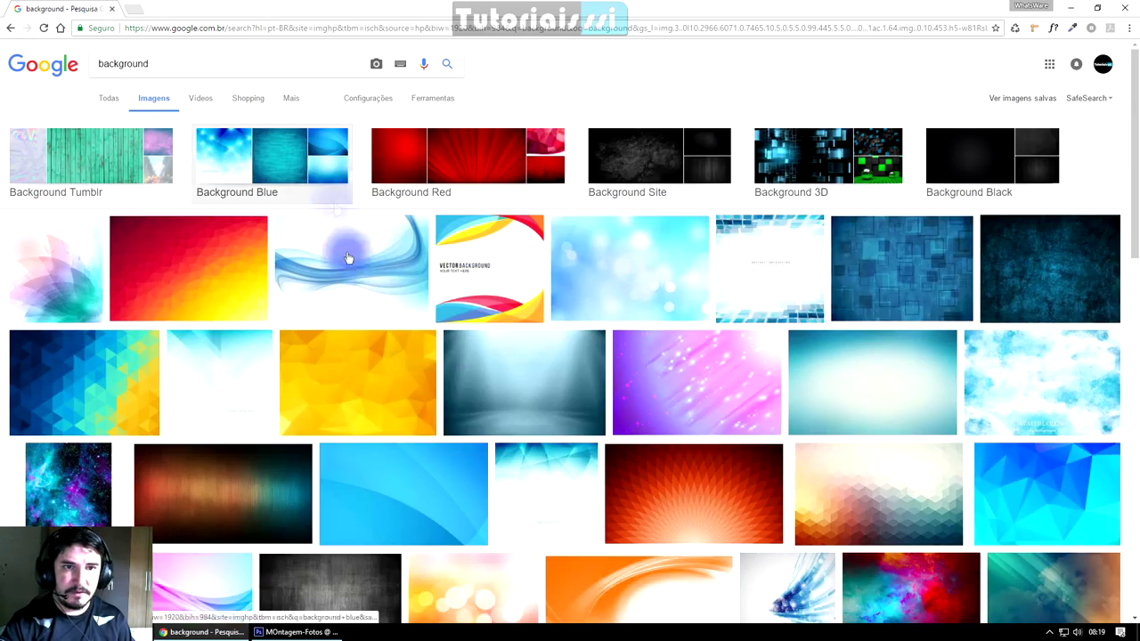
pyautogui.scroll(-3, 980, 330)
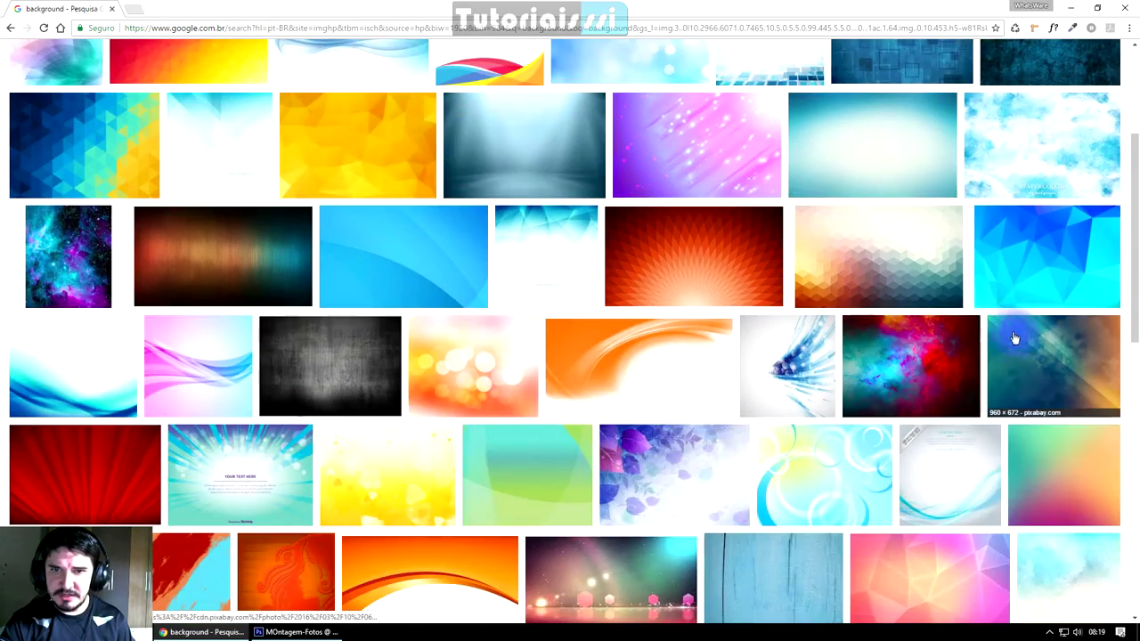
pyautogui.scroll(-3, 930, 326)
pyautogui.scroll(-1, 929, 324)
pyautogui.scroll(1, 749, 294)
pyautogui.scroll(2, 749, 294)
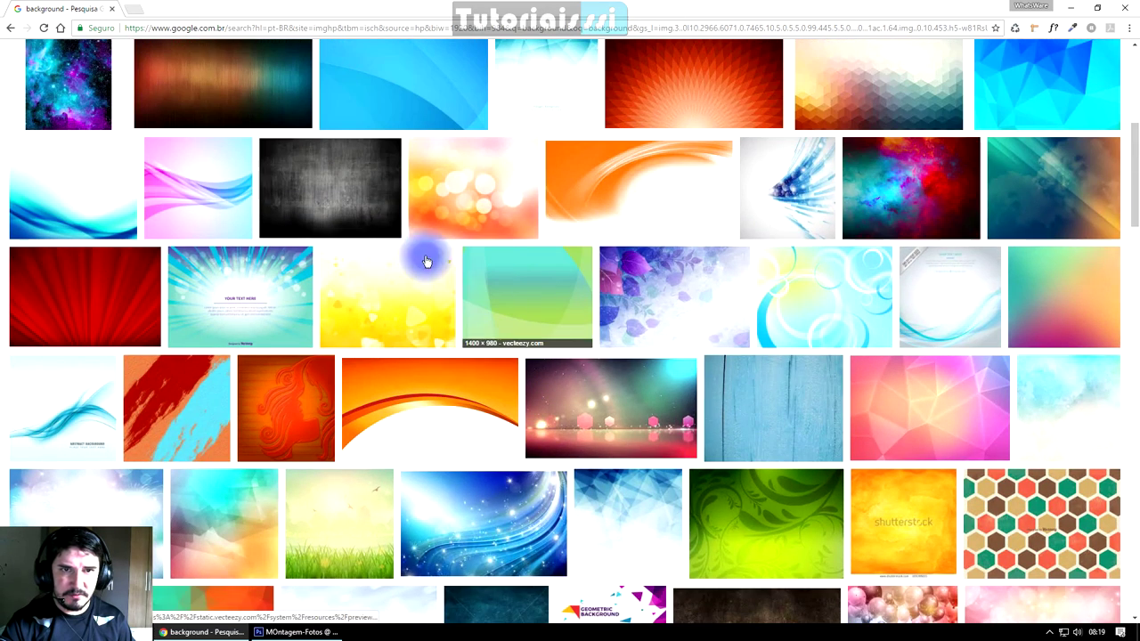
pyautogui.middleClick(342, 193)
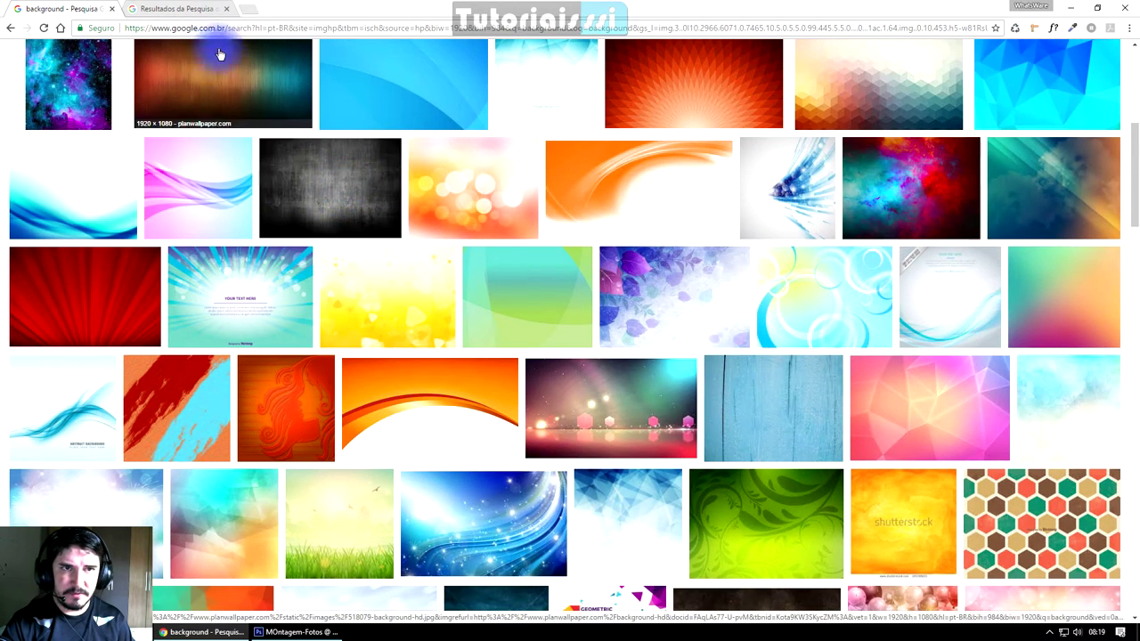
# - Save the full-size grunge image as 4238051-background in the Imagens folder
pyautogui.click(185, 10)
pyautogui.rightClick(395, 228)
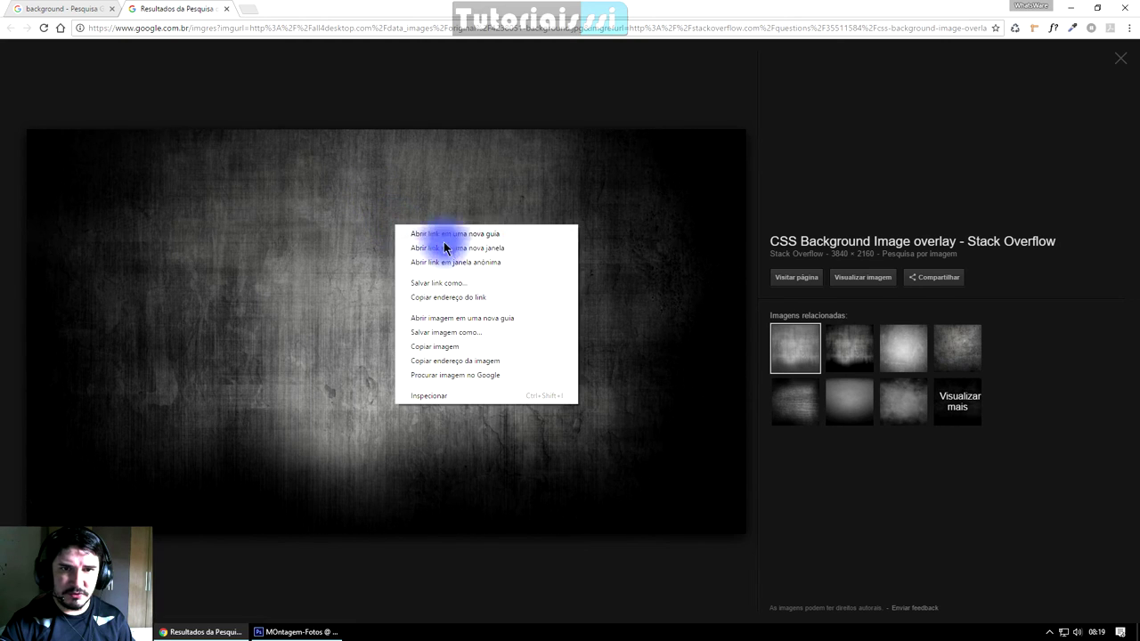
pyautogui.click(466, 330)
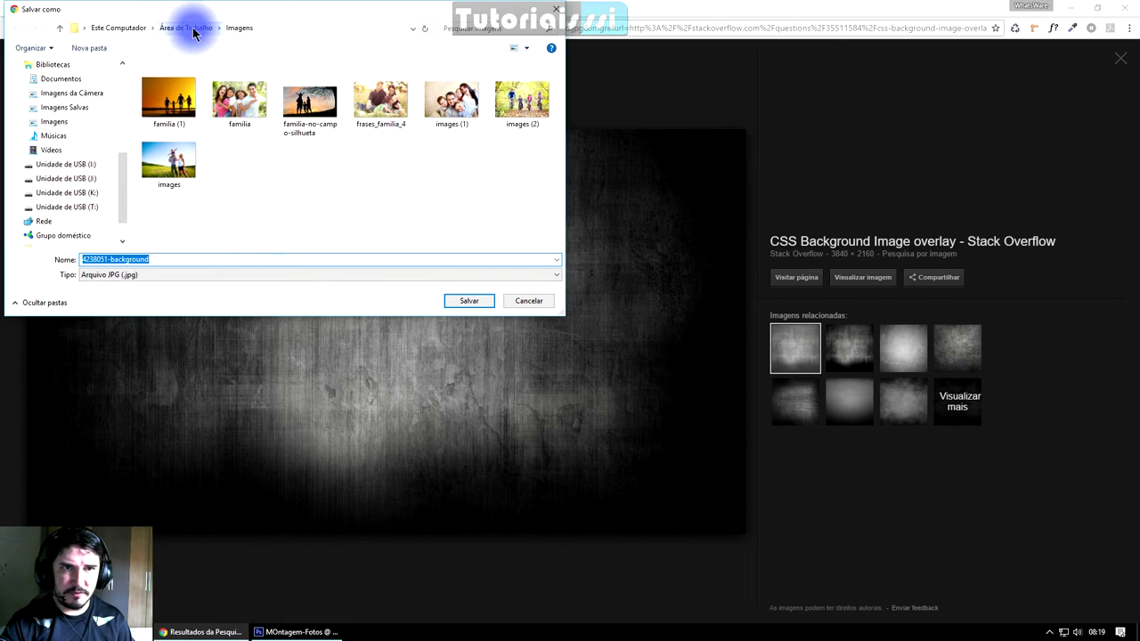
pyautogui.click(470, 303)
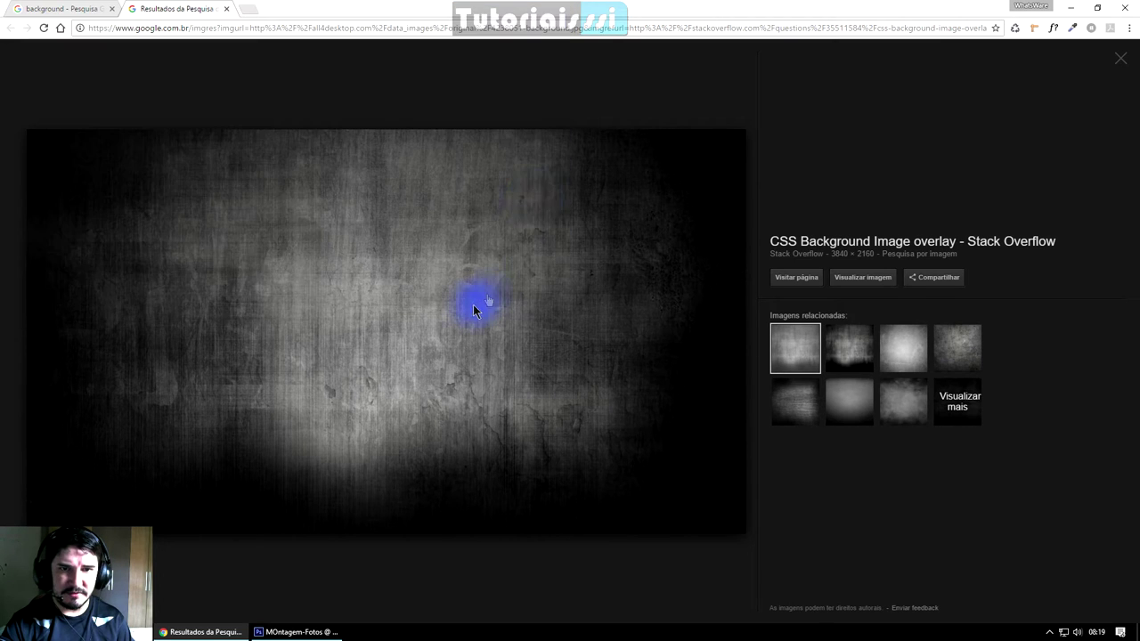
pyautogui.click(303, 632)
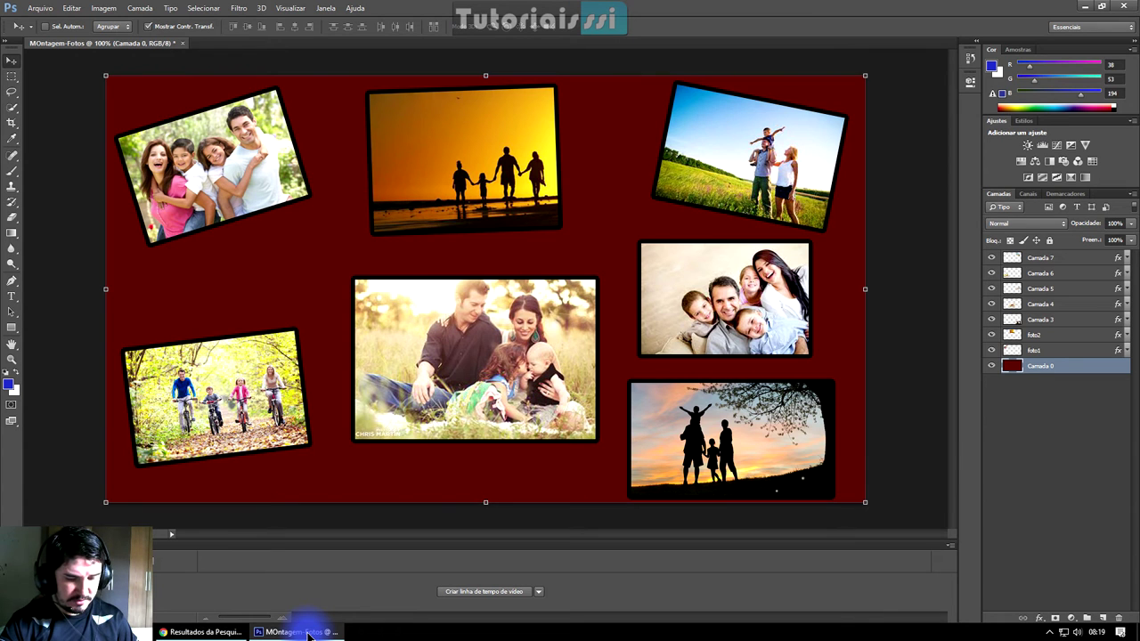
# - Open the downloaded 4238051-background grunge image into the montage
pyautogui.hotkey('ctrl', 'o')
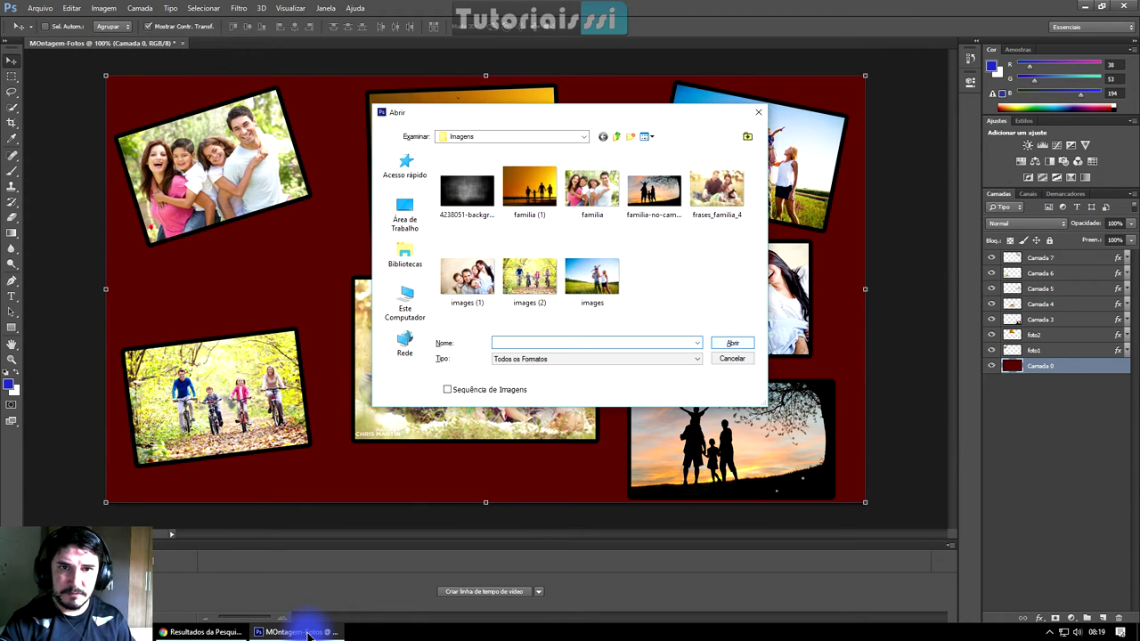
pyautogui.press('Right')
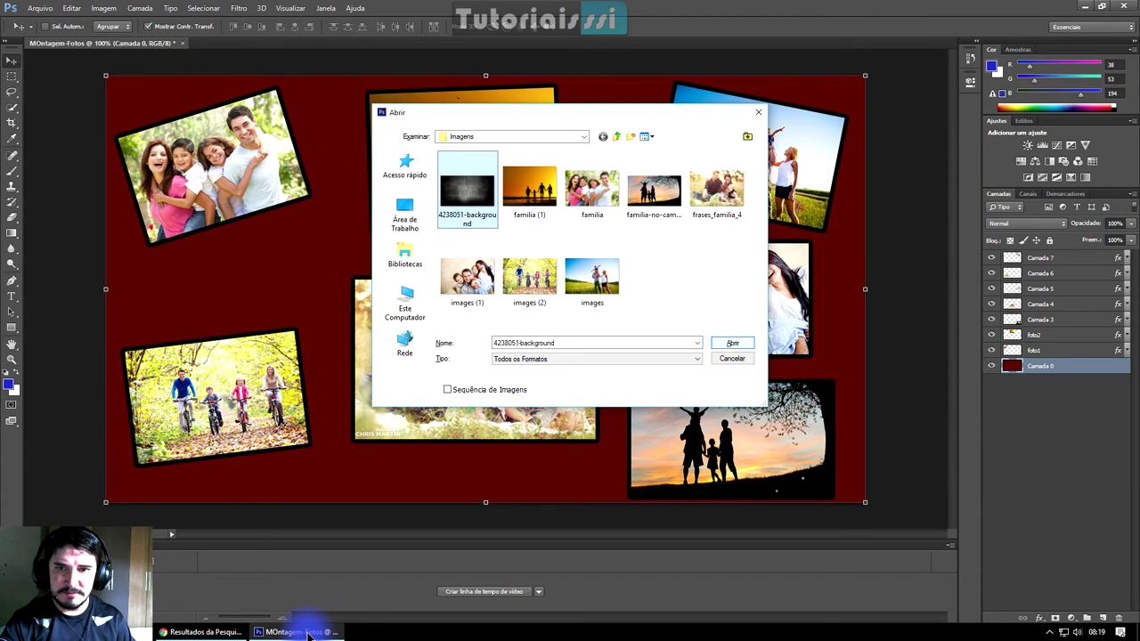
pyautogui.press('Return')
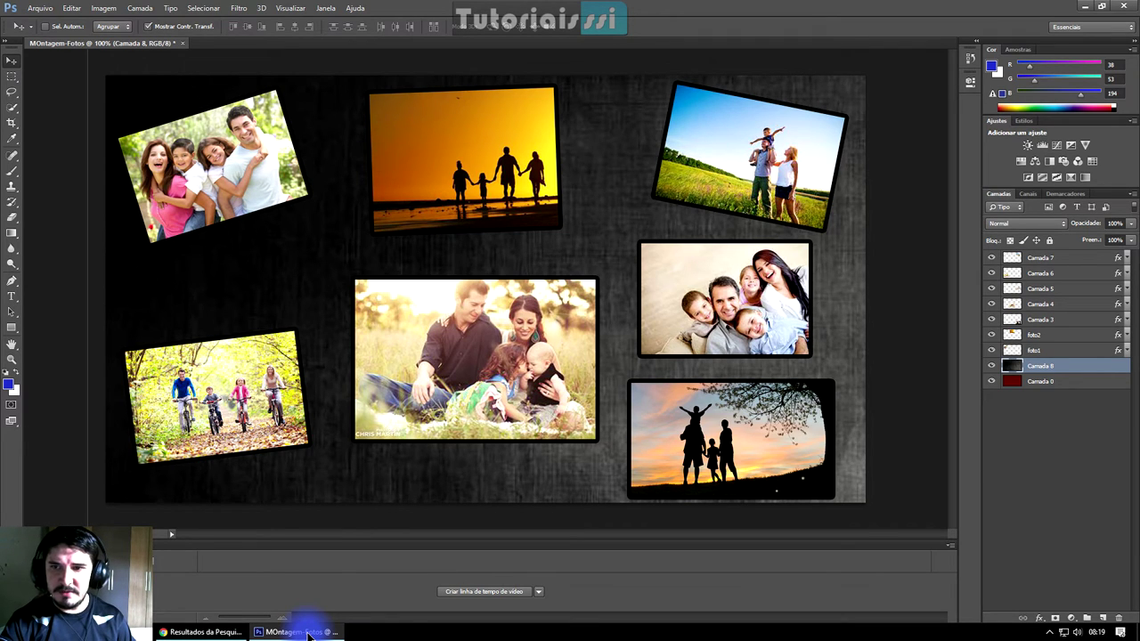
# - Move grunge layer Camada 8 down to sit just above red base Camada 0
pyautogui.moveTo(1037, 365); pyautogui.dragTo(1038, 287)
pyautogui.hotkey('ctrl', ']')
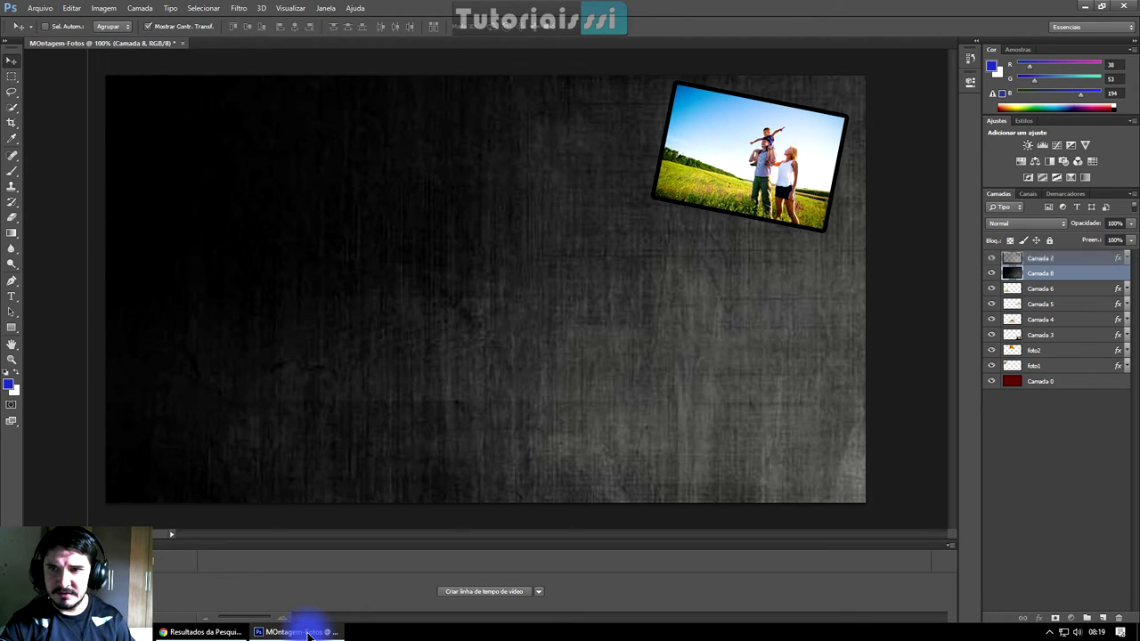
pyautogui.hotkey('ctrl', ']')
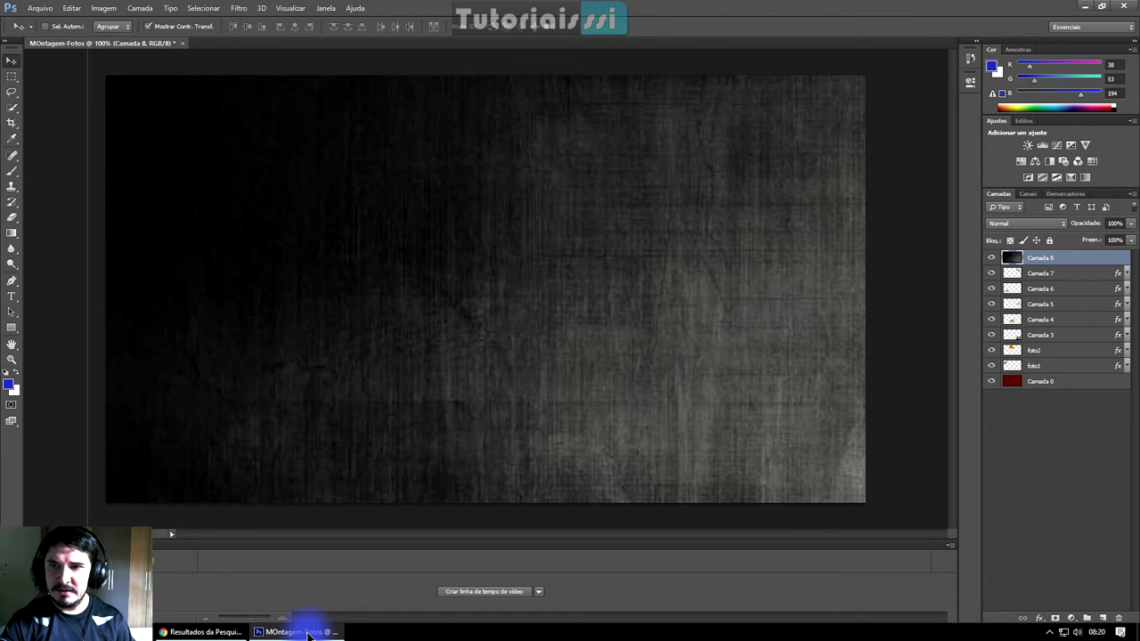
pyautogui.moveTo(1040, 258); pyautogui.dragTo(1040, 368)
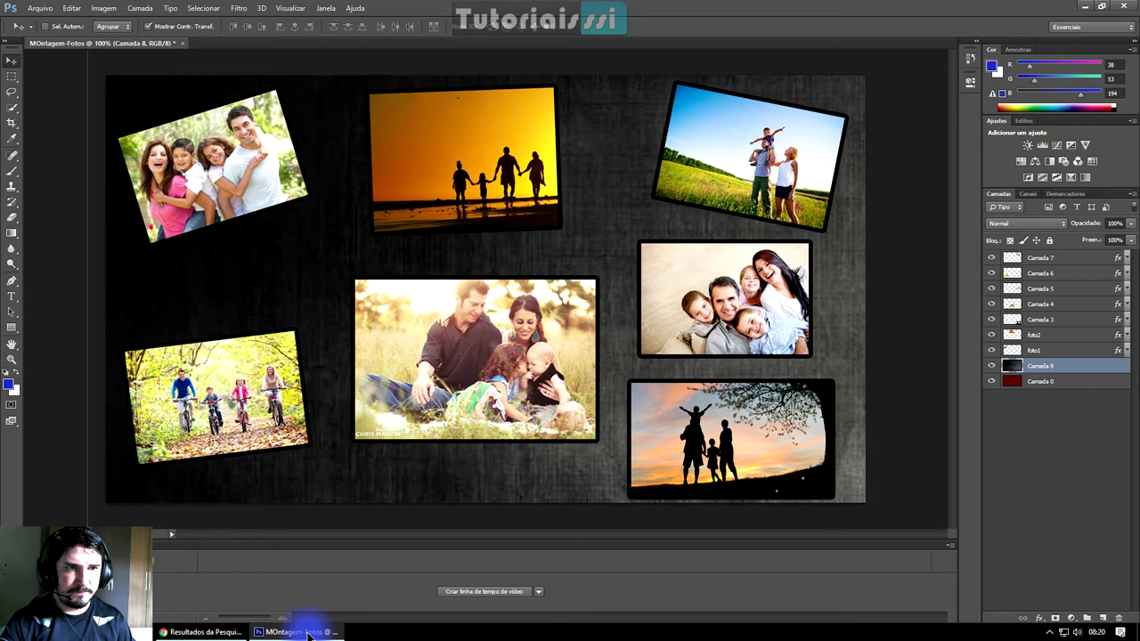
pyautogui.press('t')
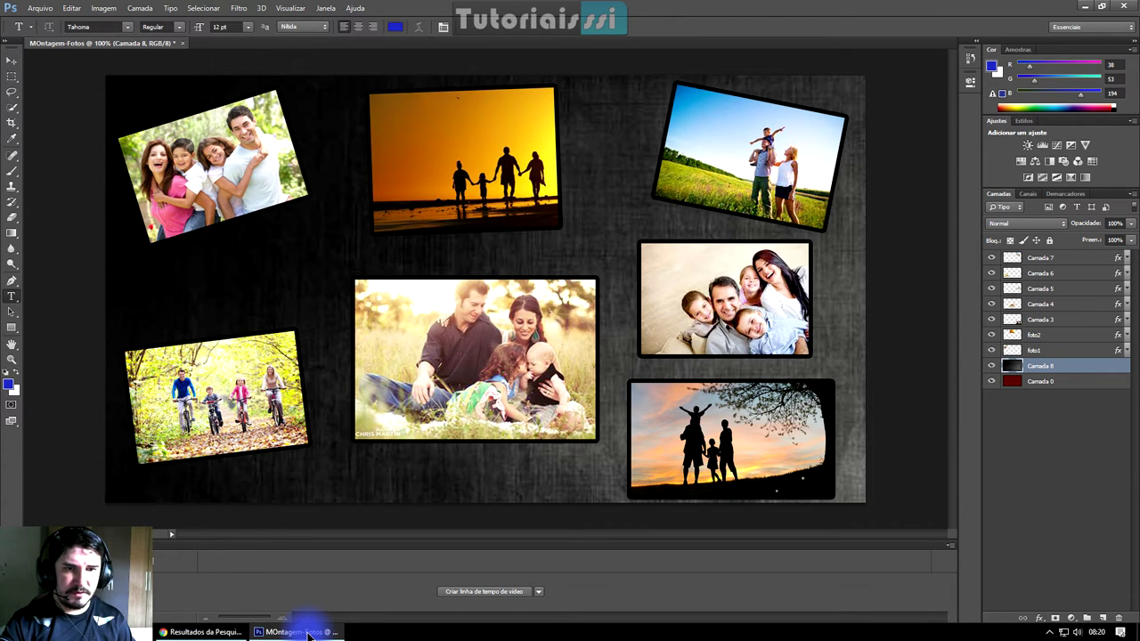
# - Add a near-white #f9f9fe, 30 pt Tahoma caption 'Família!!!' at the canvas's lower left
pyautogui.click(317, 479)
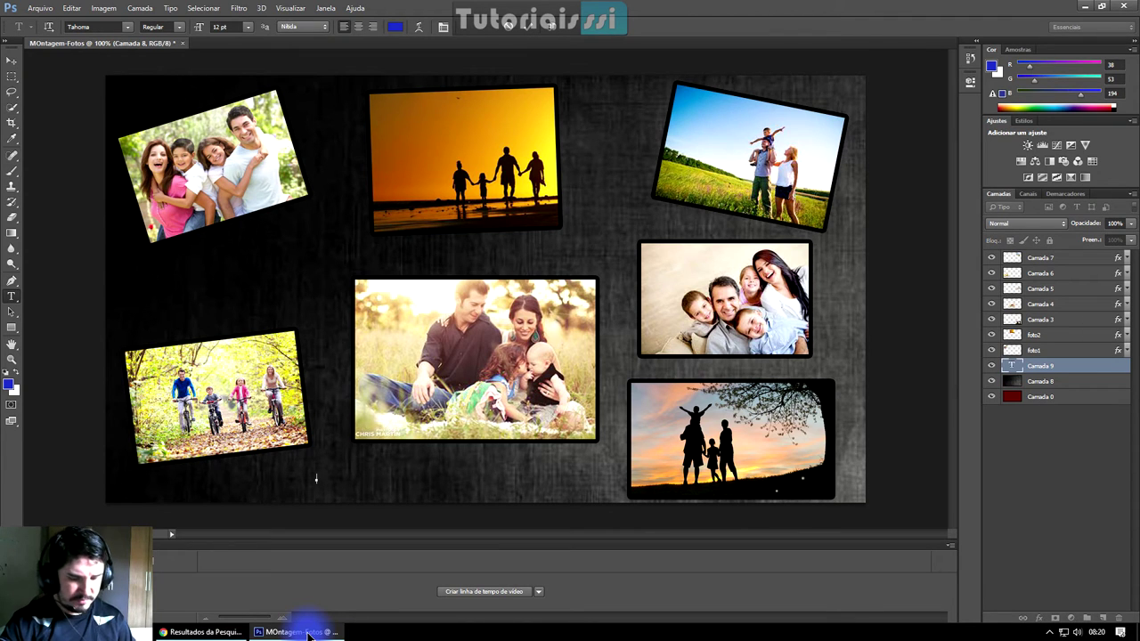
pyautogui.write('Family')
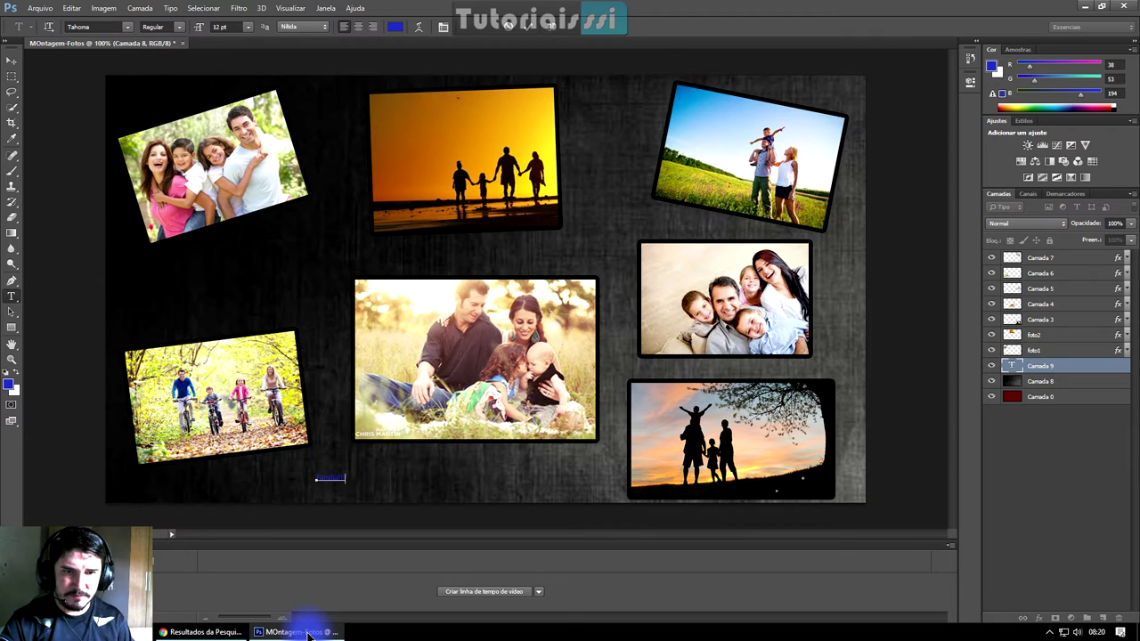
pyautogui.hotkey('ctrl', 'a')
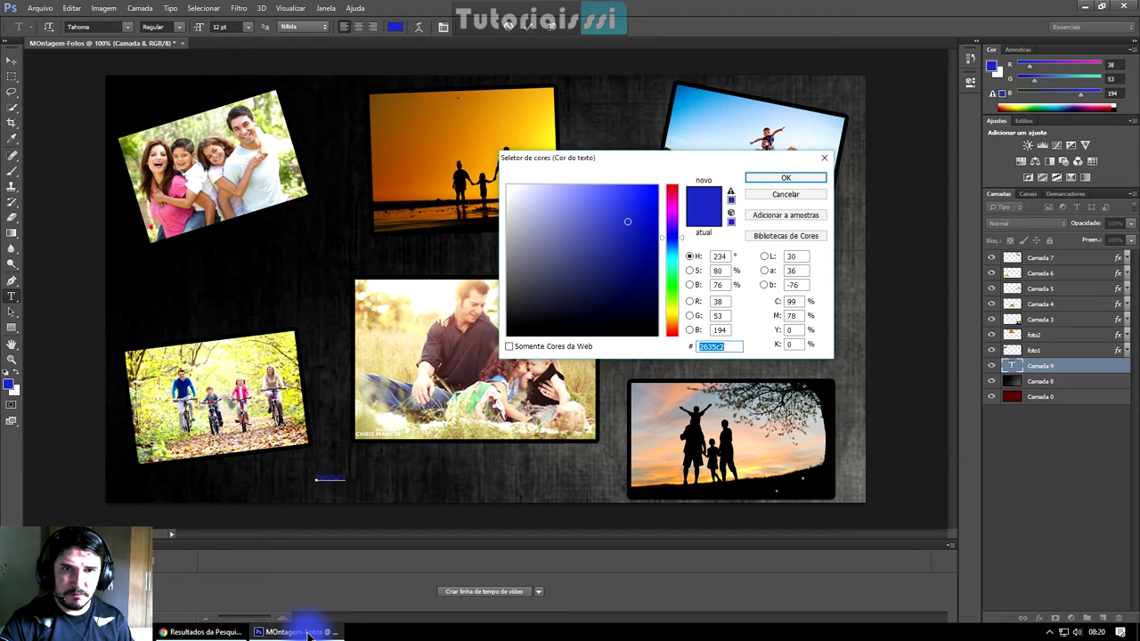
pyautogui.write('f9f9fe')
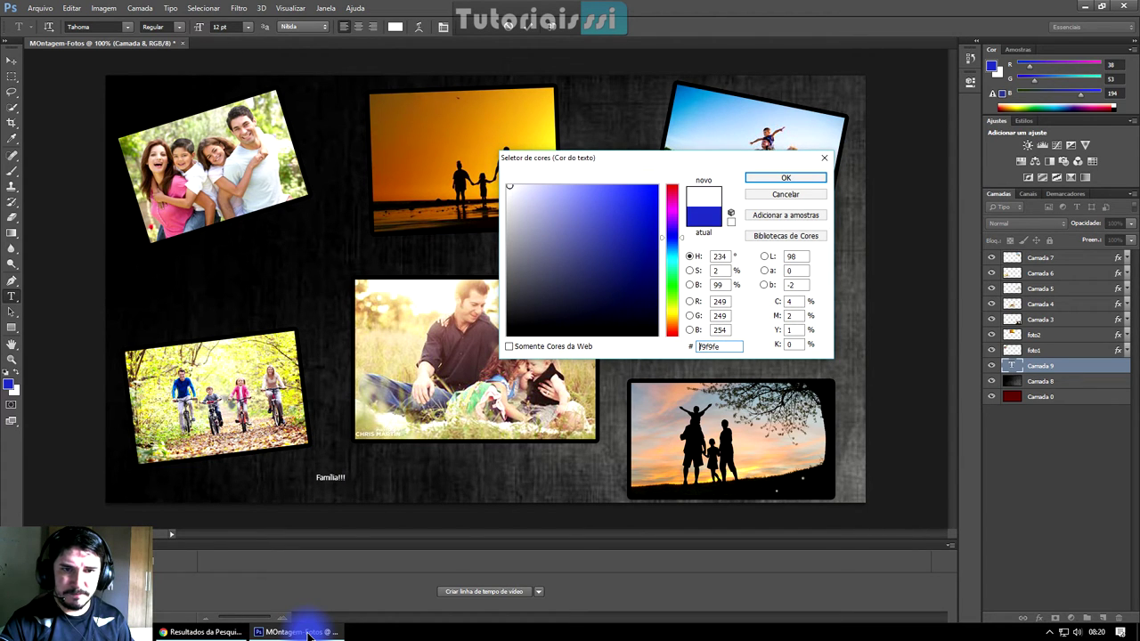
pyautogui.press('Return')
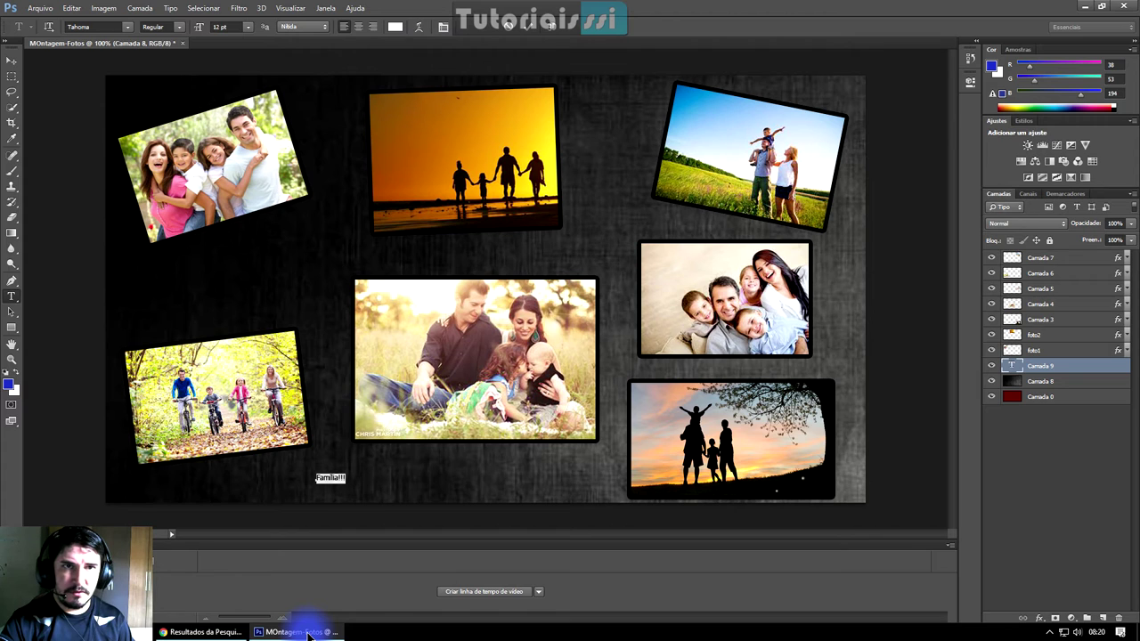
pyautogui.click(248, 27)
pyautogui.click(239, 228)
pyautogui.click(247, 27)
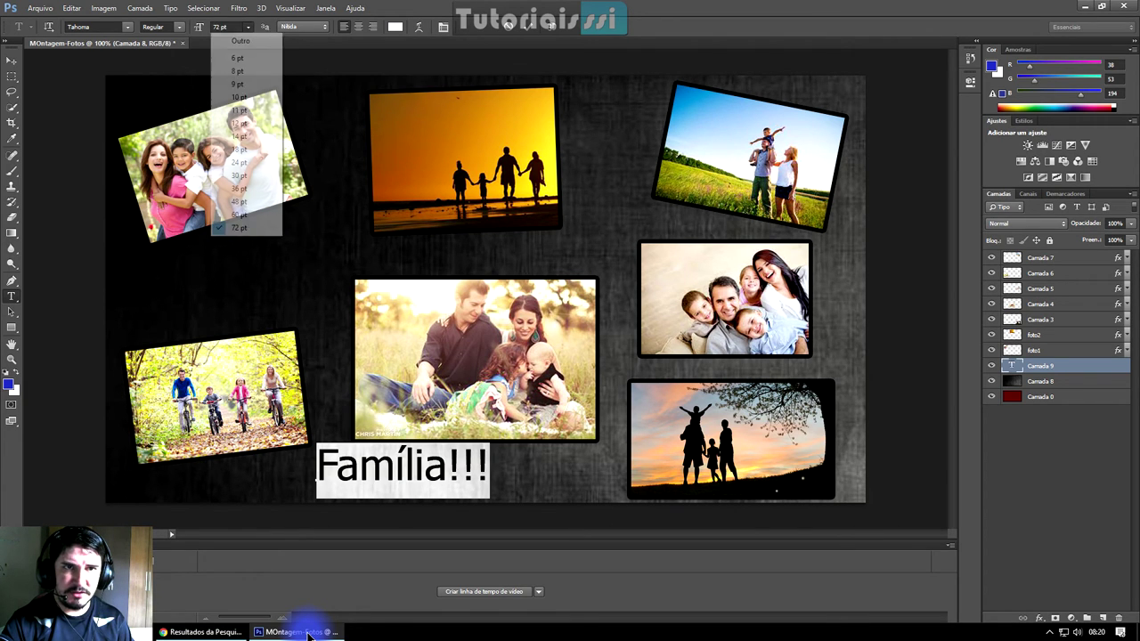
pyautogui.write('30')
pyautogui.press('Return')
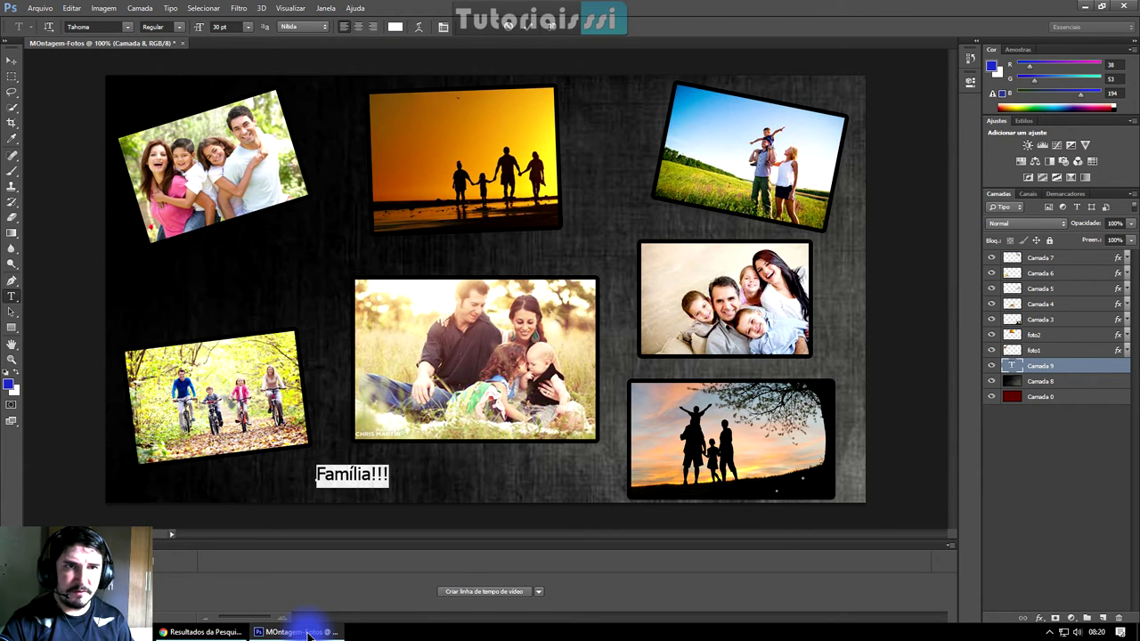
pyautogui.click(127, 26)
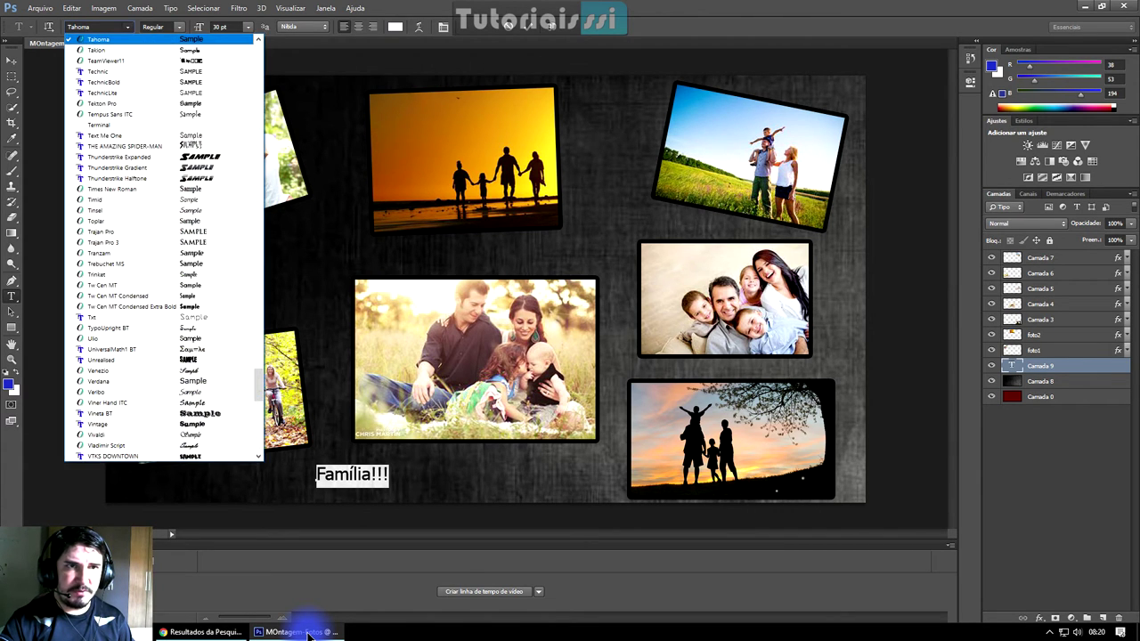
# - Restyle the caption in the Southern Aire script font at 48 pt
pyautogui.press('Up')
pyautogui.press('Up')
pyautogui.press('Up')
pyautogui.press('Up')
pyautogui.press('Up')
pyautogui.press('Up')
pyautogui.press('Up')
pyautogui.press('Up')
pyautogui.press('Up')
pyautogui.press('Up')
pyautogui.press('Up')
pyautogui.press('Up')
pyautogui.press('Up')
pyautogui.press('Up')
pyautogui.press('Up')
pyautogui.press('Up')
pyautogui.press('Return')
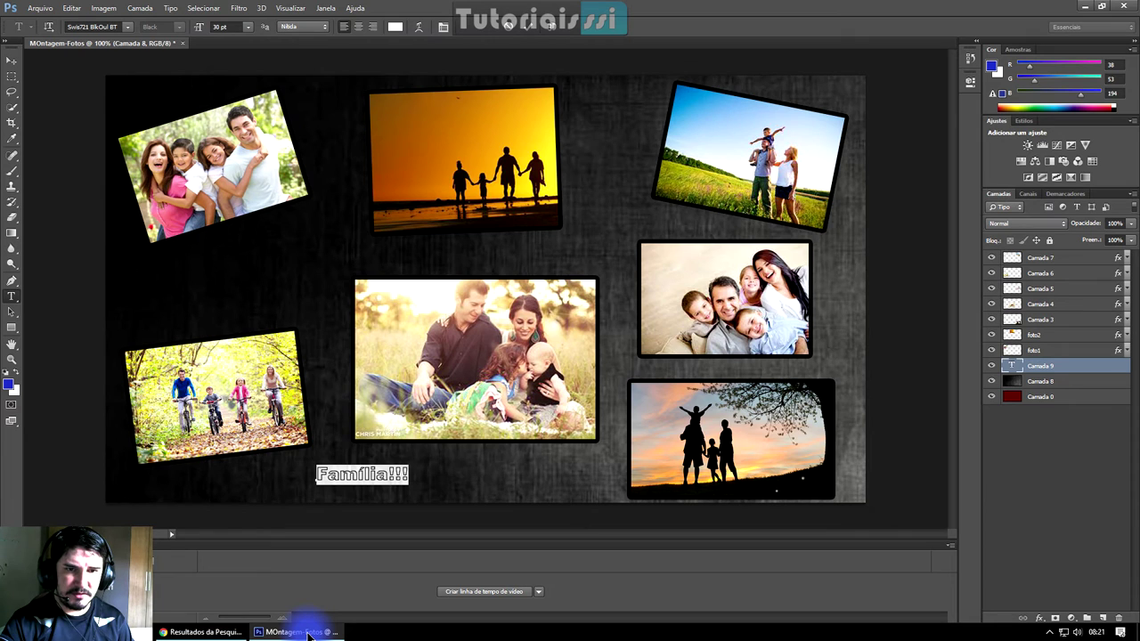
pyautogui.hotkey('alt', 'Down')
pyautogui.press('Down')
pyautogui.press('Down')
pyautogui.press('Down')
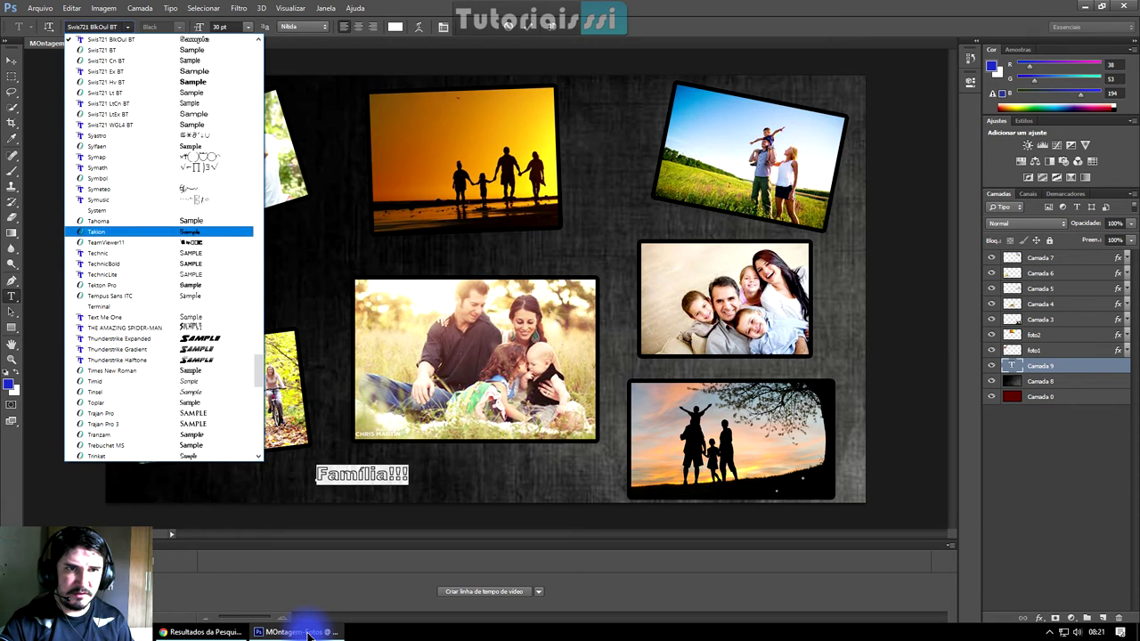
pyautogui.write('Sout')
pyautogui.press('Return')
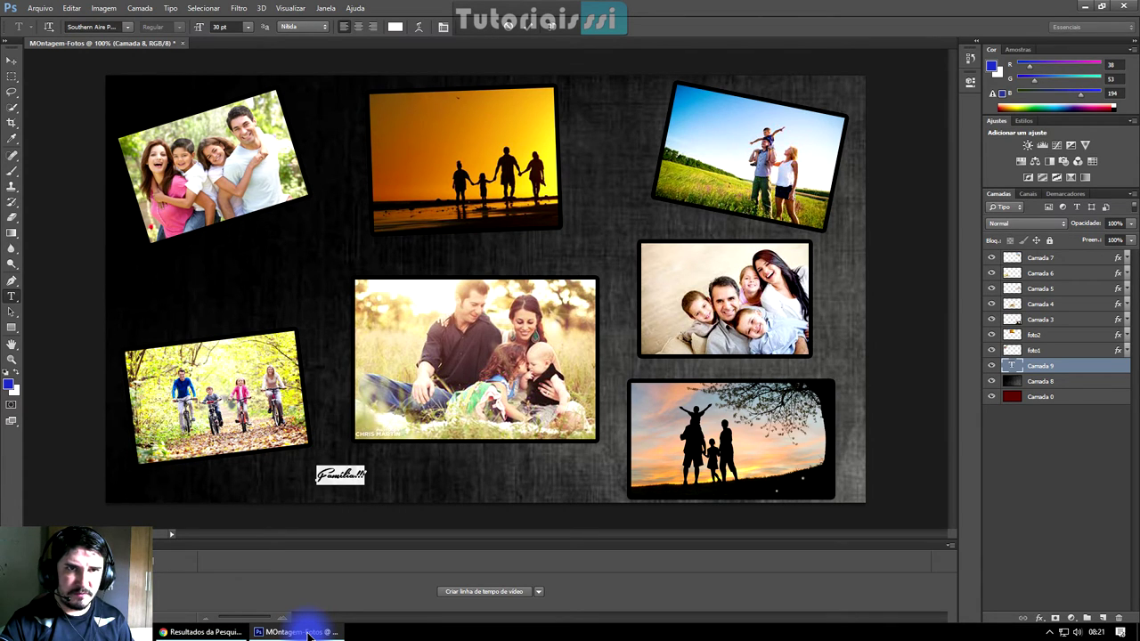
pyautogui.hotkey('alt', 'Down')
pyautogui.press('Down')
pyautogui.press('Down')
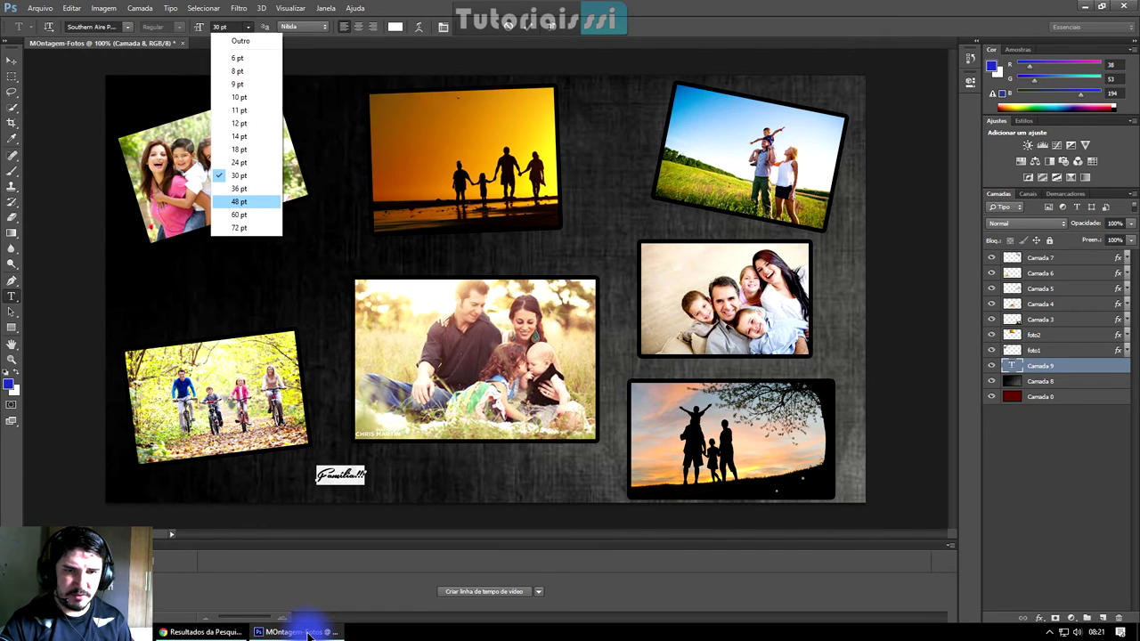
pyautogui.press('Return')
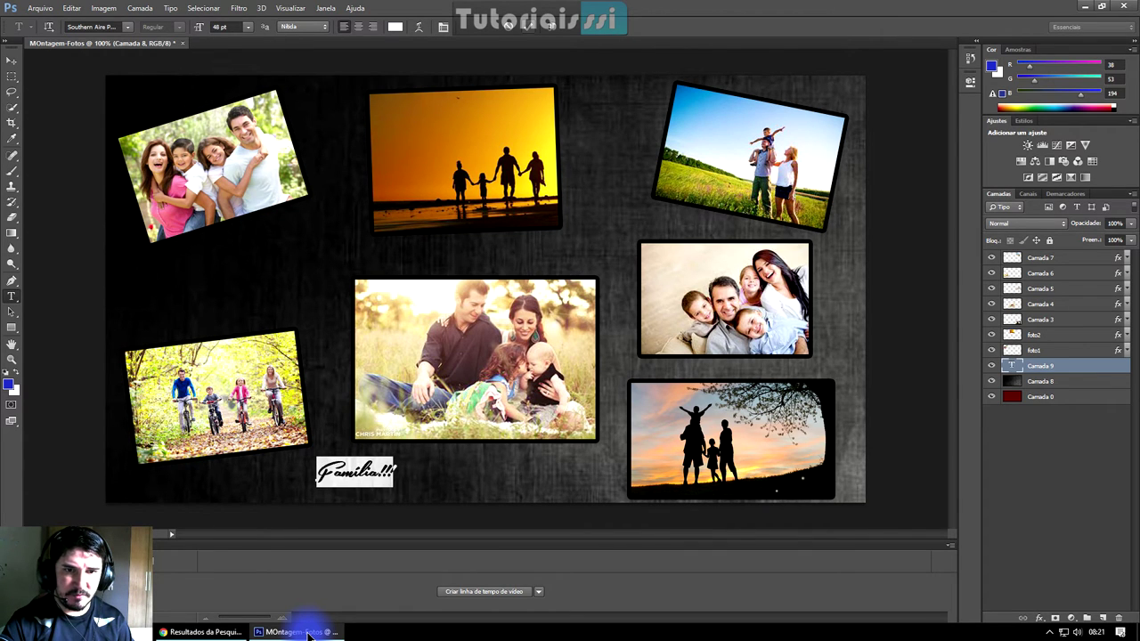
pyautogui.hotkey('ctrl', 'Return')
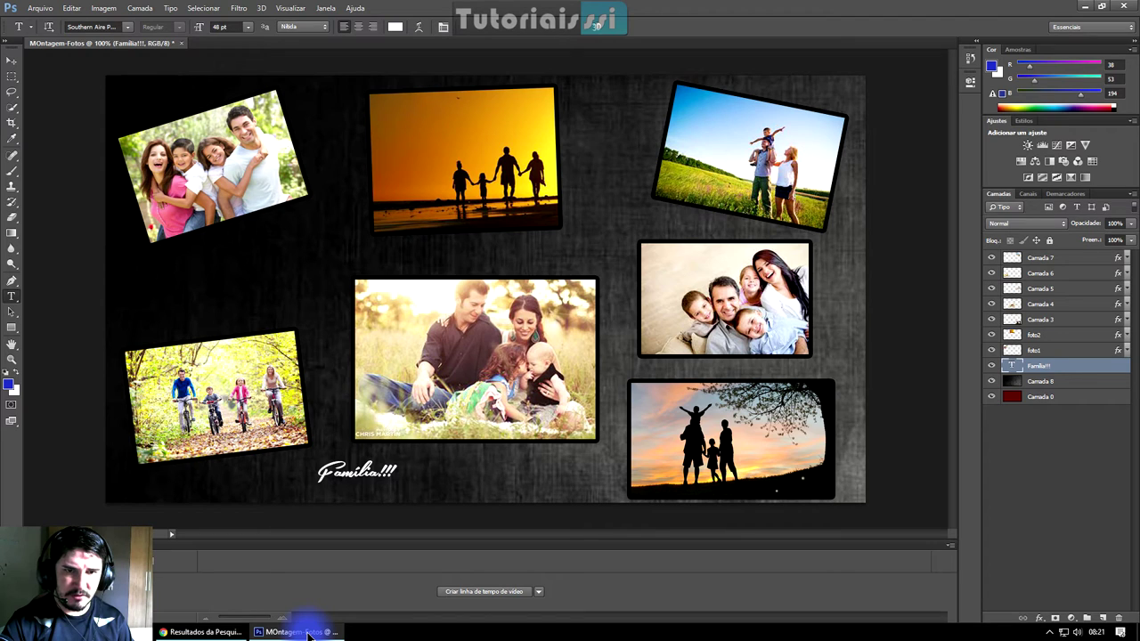
# - Reposition the caption beneath the centre photo, finishing slightly to the left
pyautogui.press('v')
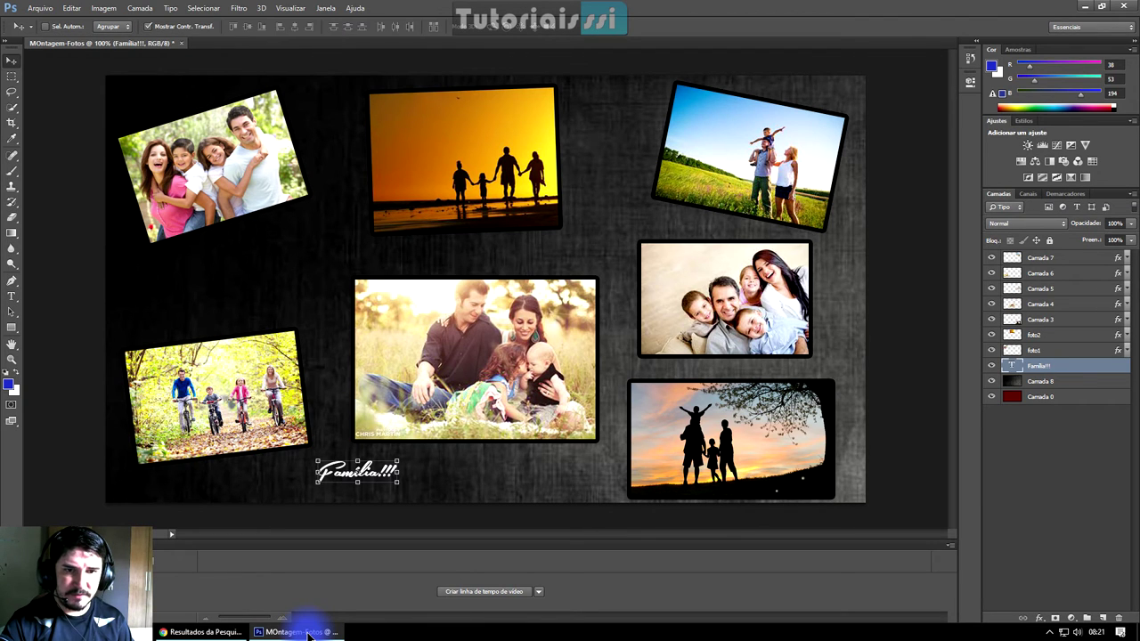
pyautogui.moveTo(358, 472); pyautogui.dragTo(497, 477)
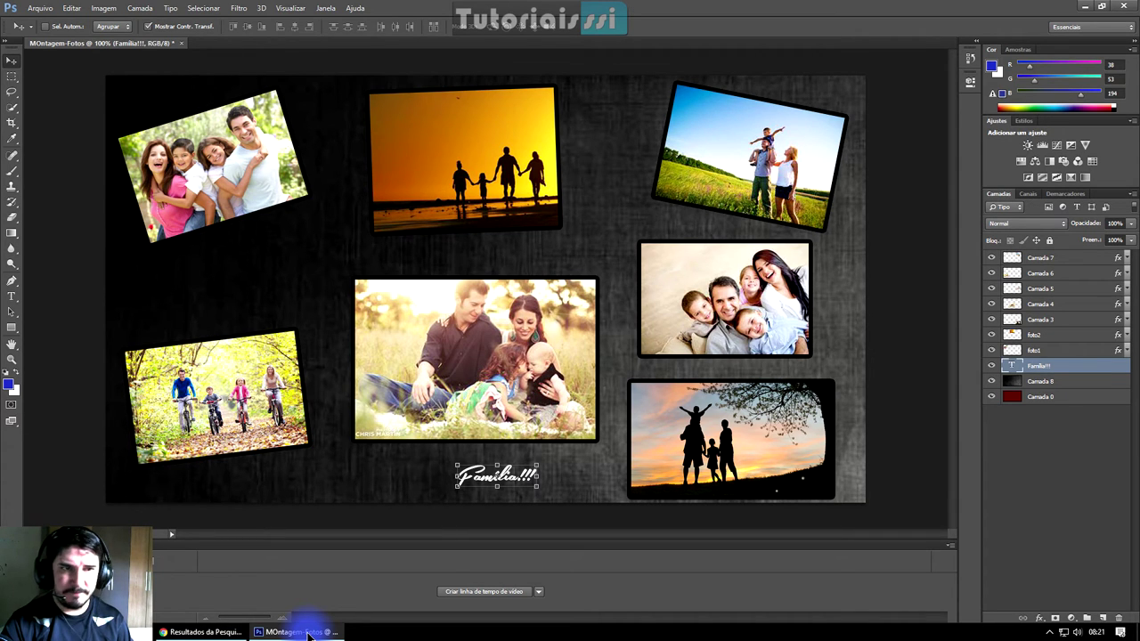
pyautogui.press('t')
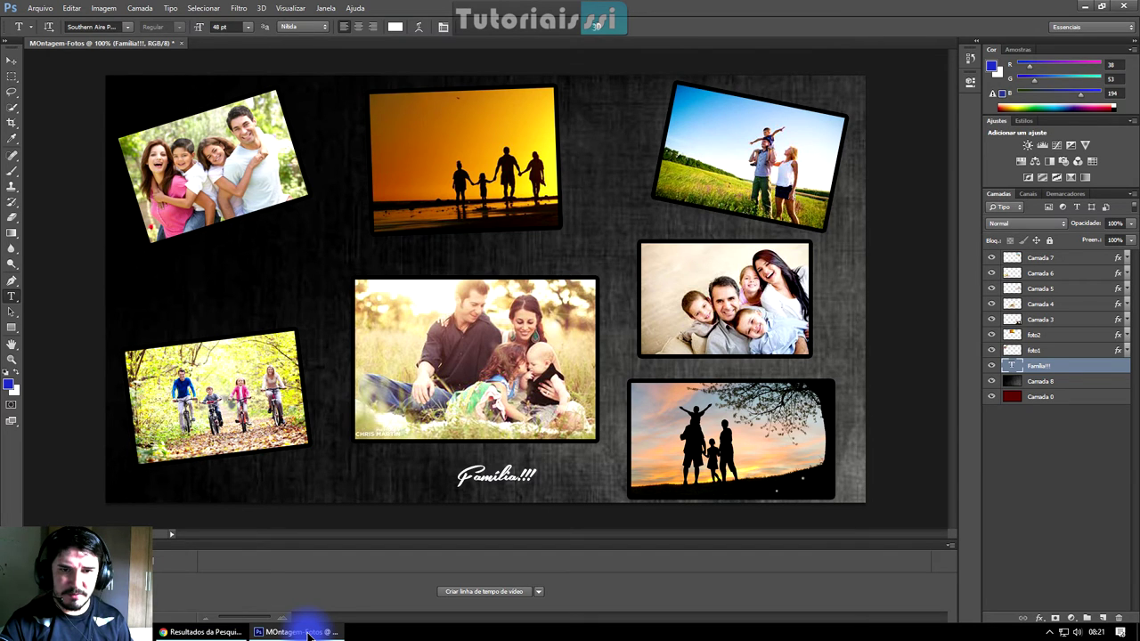
pyautogui.moveTo(456, 476); pyautogui.dragTo(533, 477)
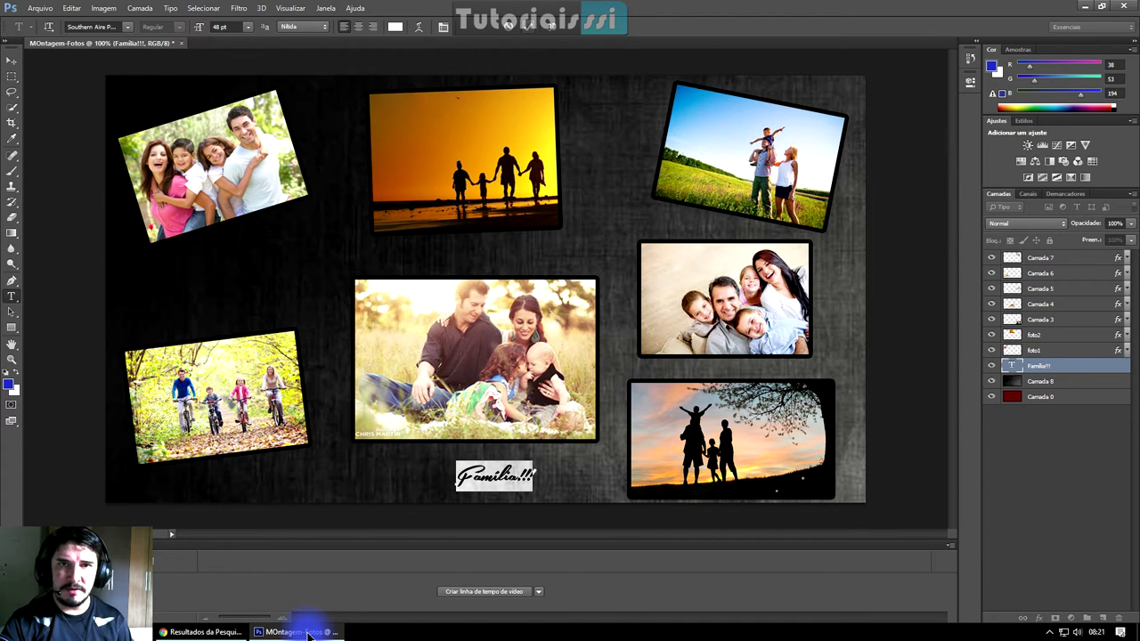
pyautogui.hotkey('ctrl', 'Return')
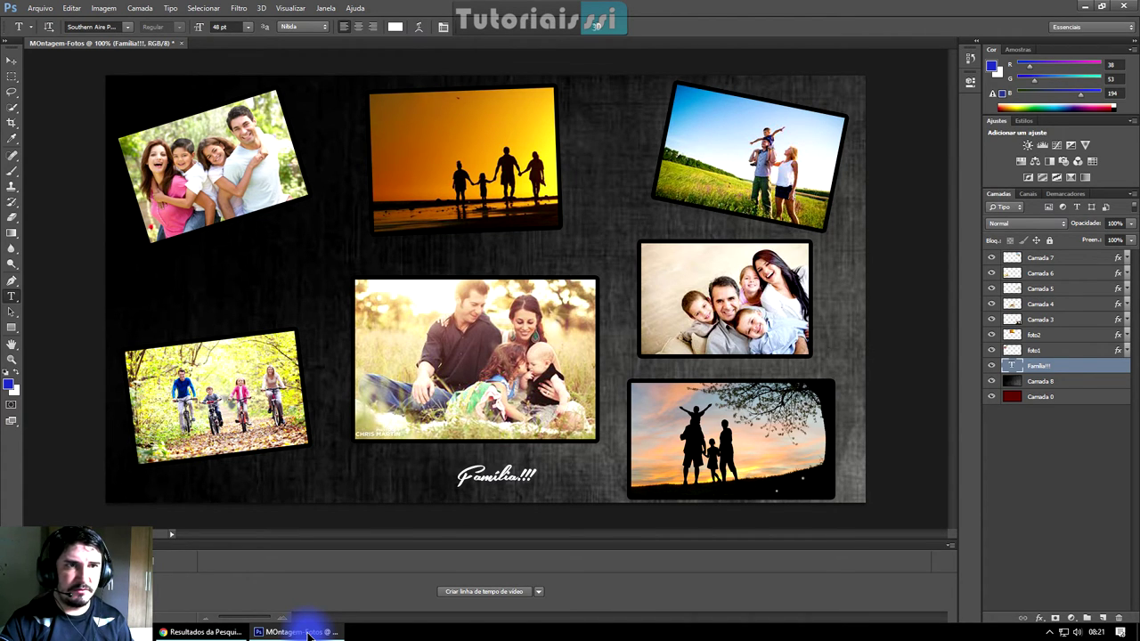
pyautogui.press('v')
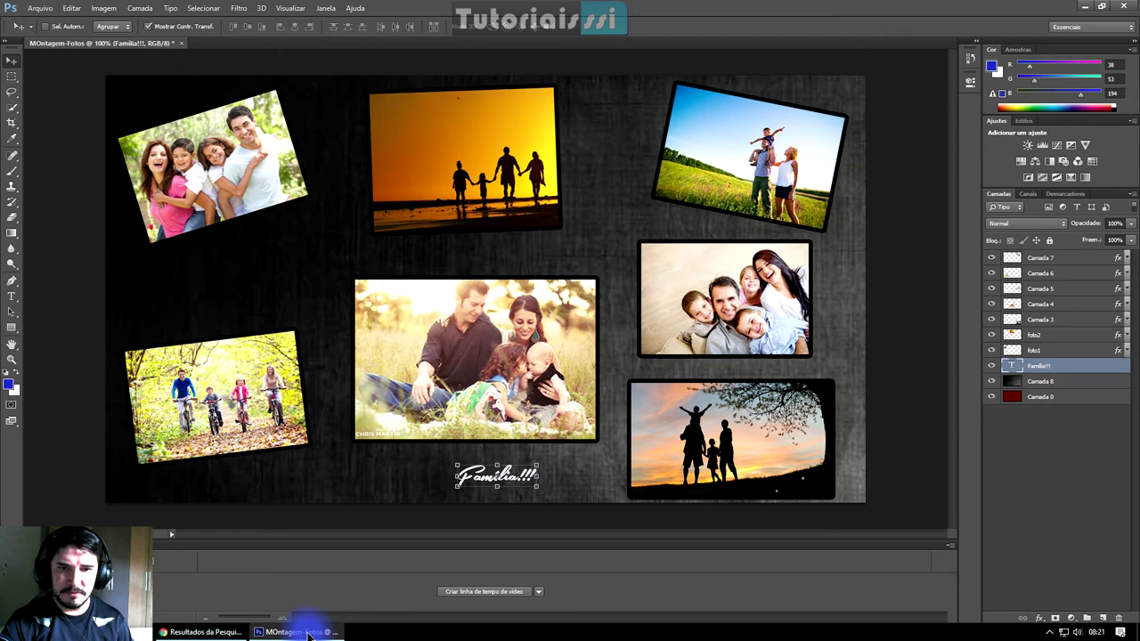
pyautogui.moveTo(497, 477); pyautogui.dragTo(436, 476)
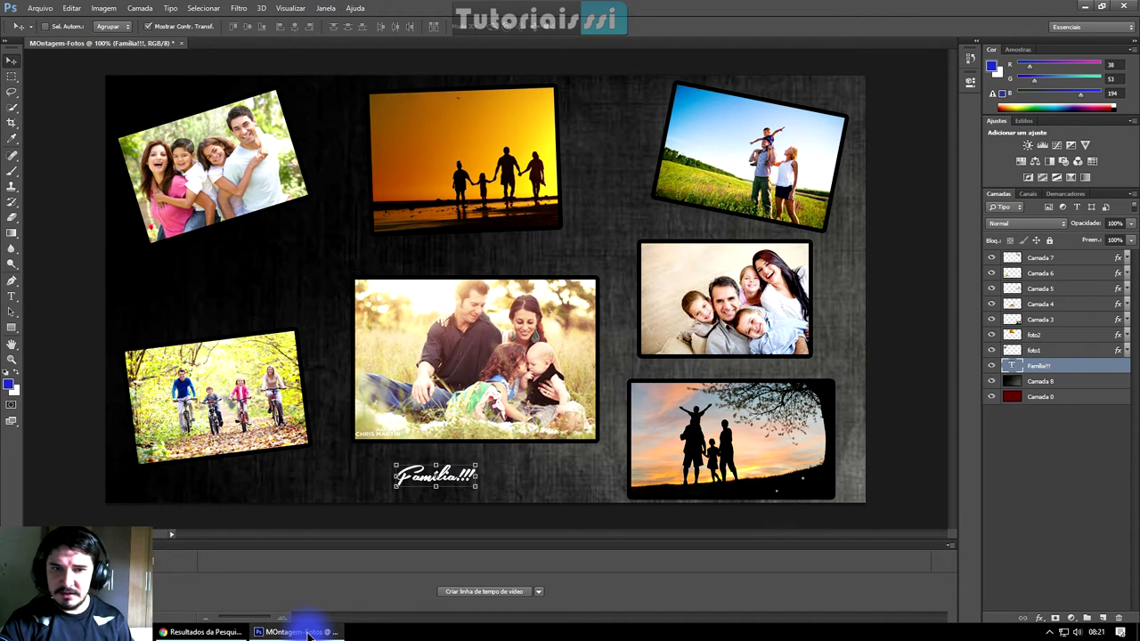
# - Add a 32 px Brilho Externo outer glow to the caption and shift it 45 px right
pyautogui.click(1038, 618)
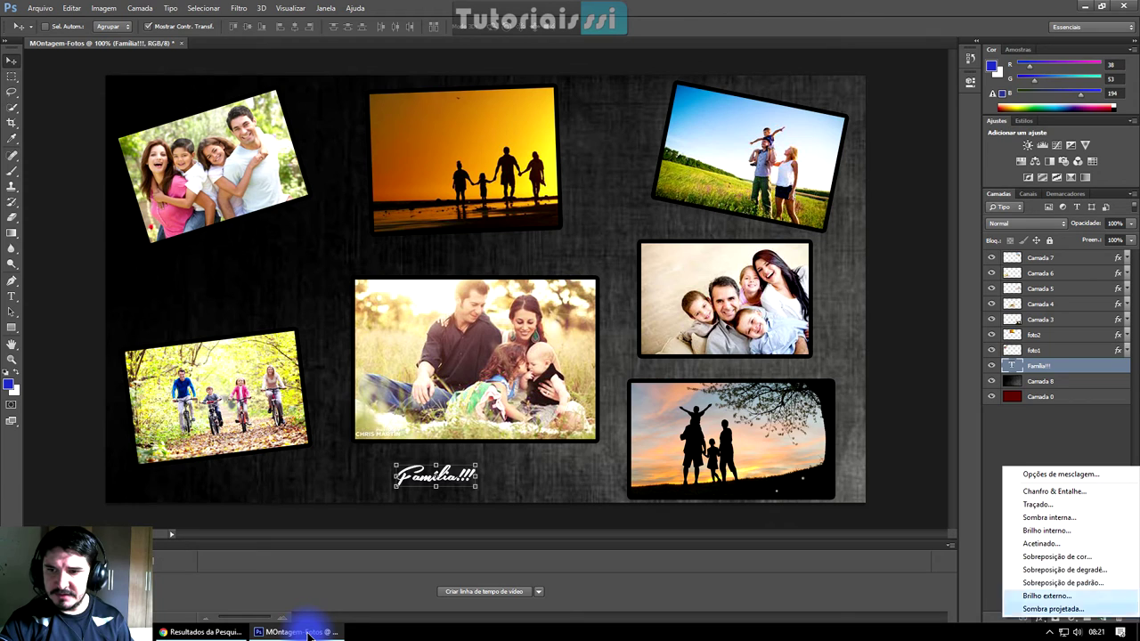
pyautogui.press('Return')
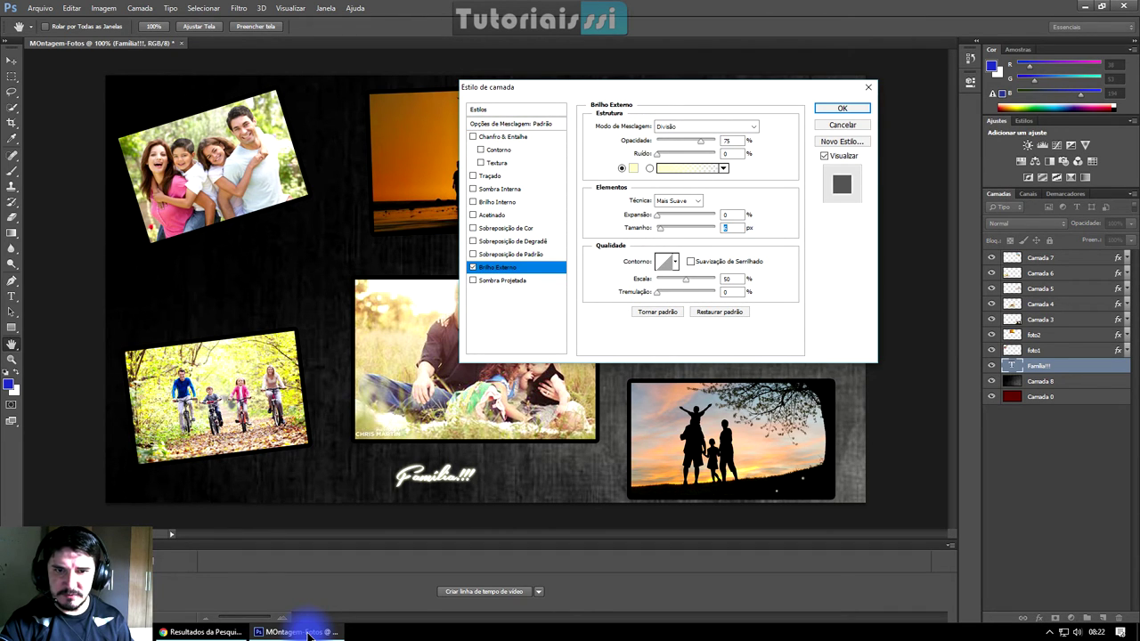
pyautogui.press('Up')
pyautogui.press('Up')
pyautogui.press('Up')
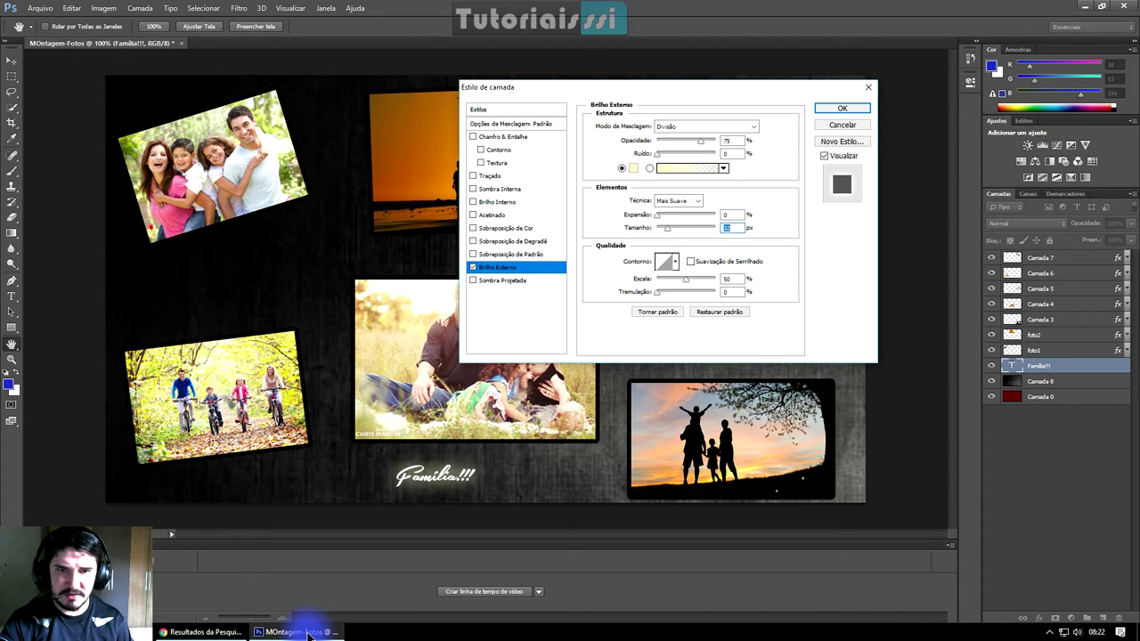
pyautogui.write('32')
pyautogui.press('Return')
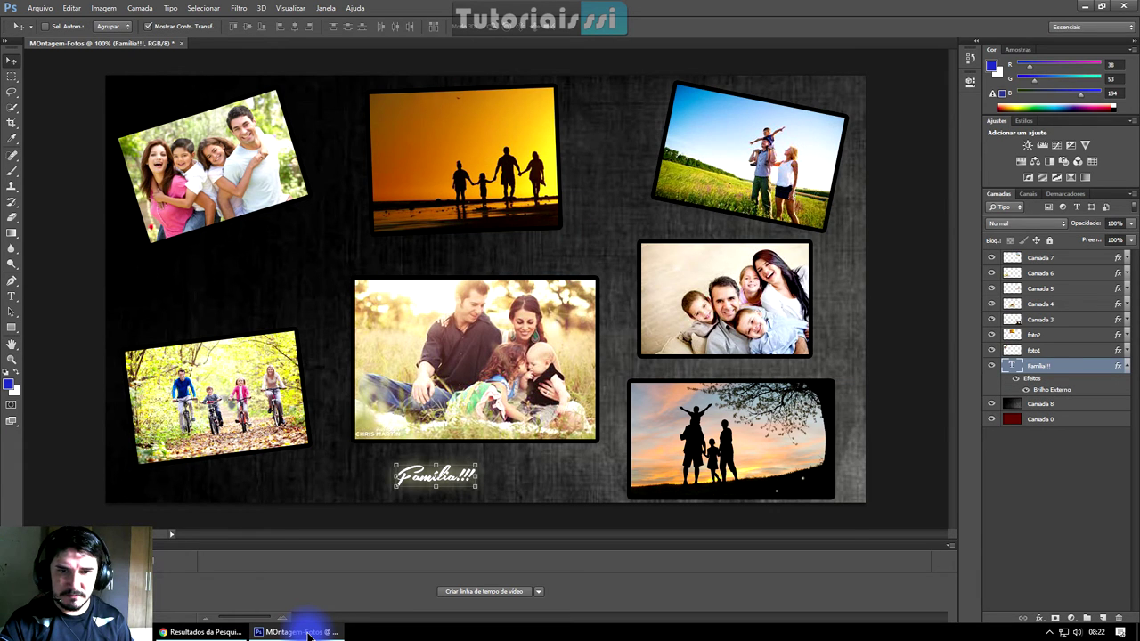
pyautogui.moveTo(459, 476); pyautogui.dragTo(498, 475)
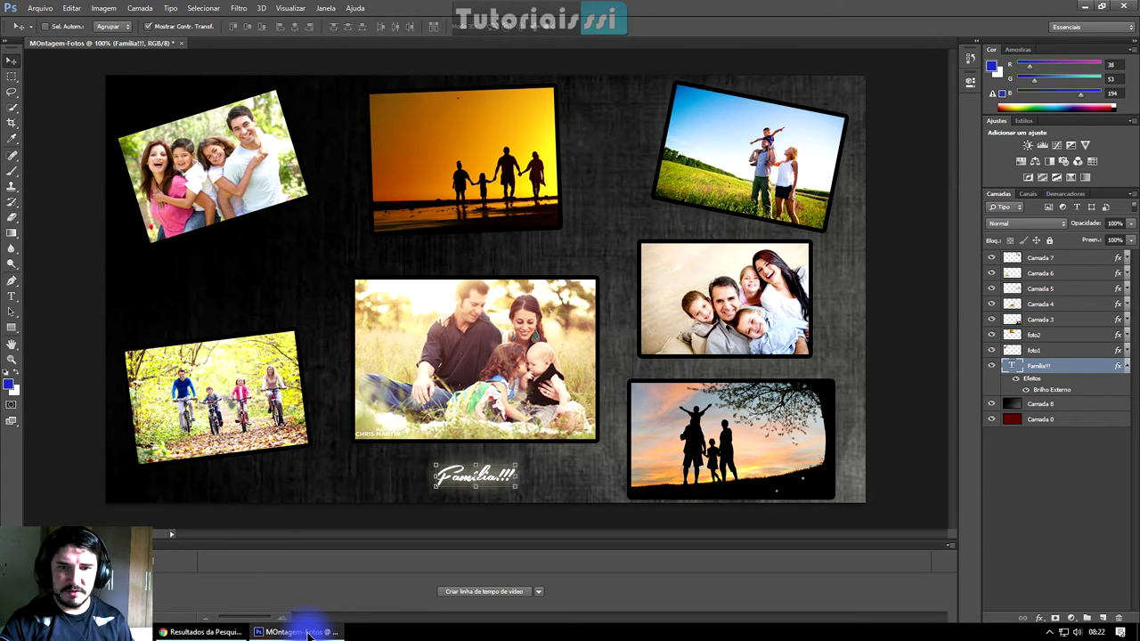
pyautogui.press('alt')
pyautogui.press('alt')
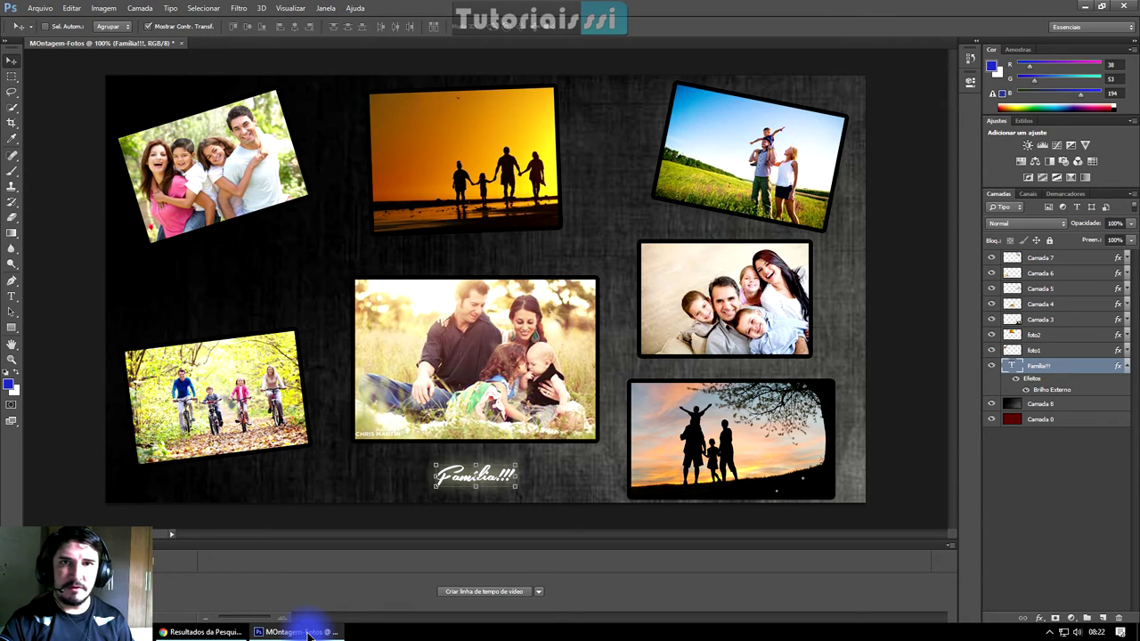
pyautogui.press('alt')
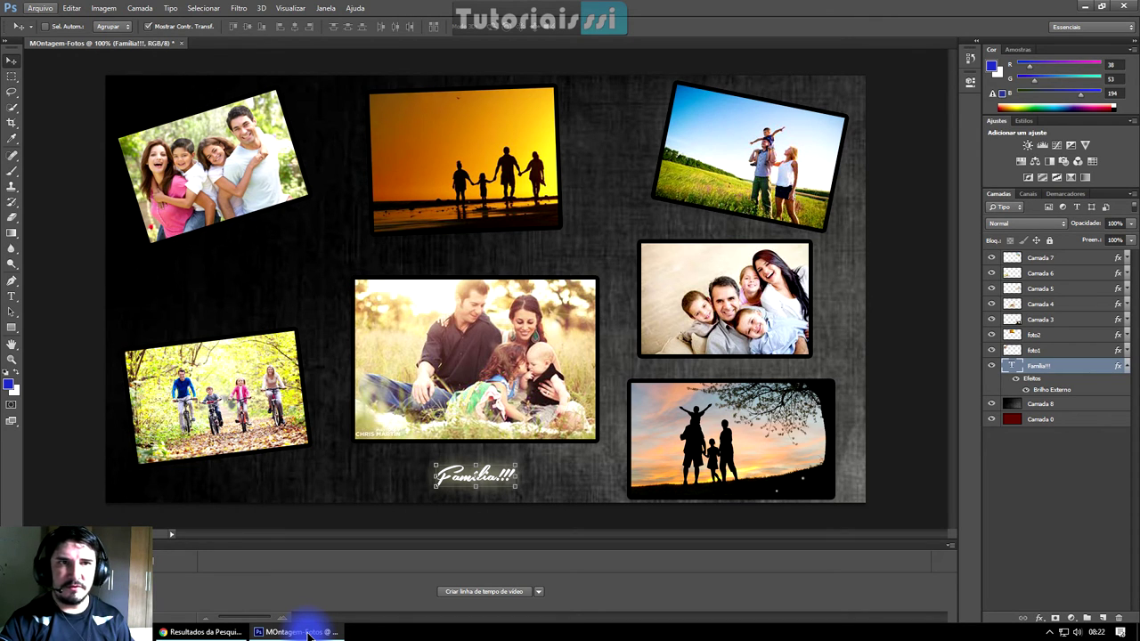
# - In Save As, create folder Prontas inside Imagens with subfolders PSD and IMG
pyautogui.press('Down')
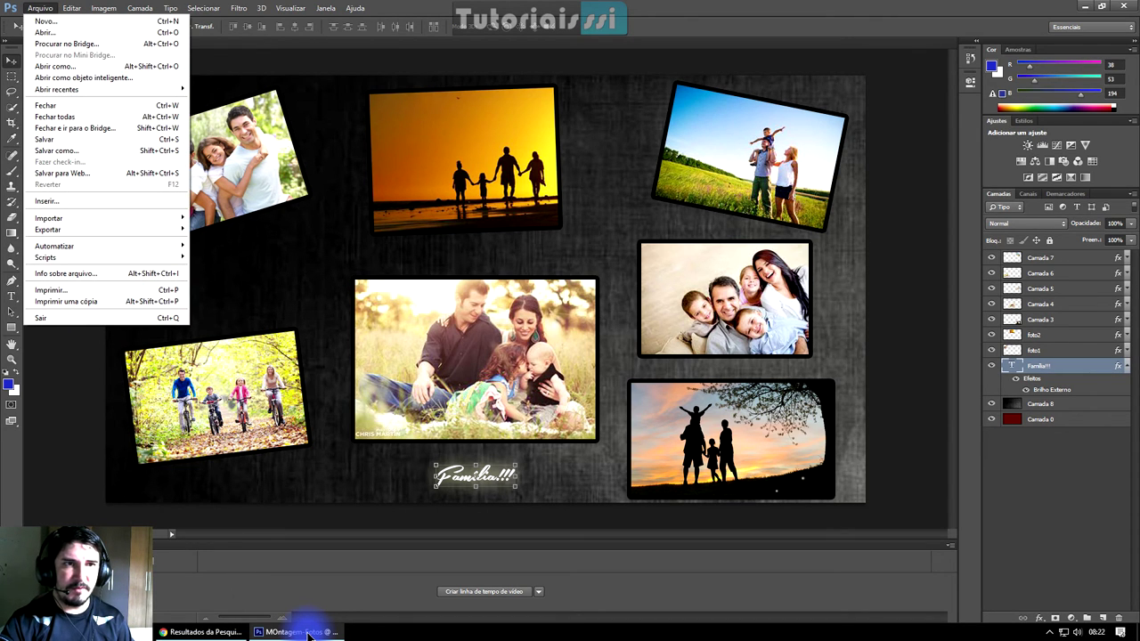
pyautogui.press('Up')
pyautogui.press('Return')
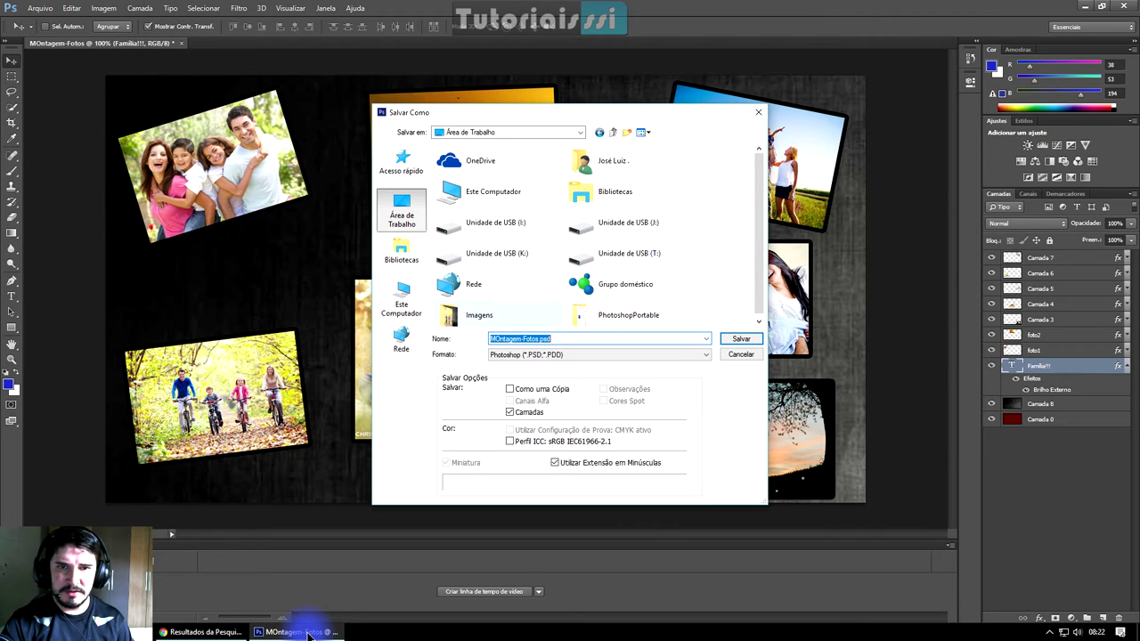
pyautogui.doubleClick(478, 316)
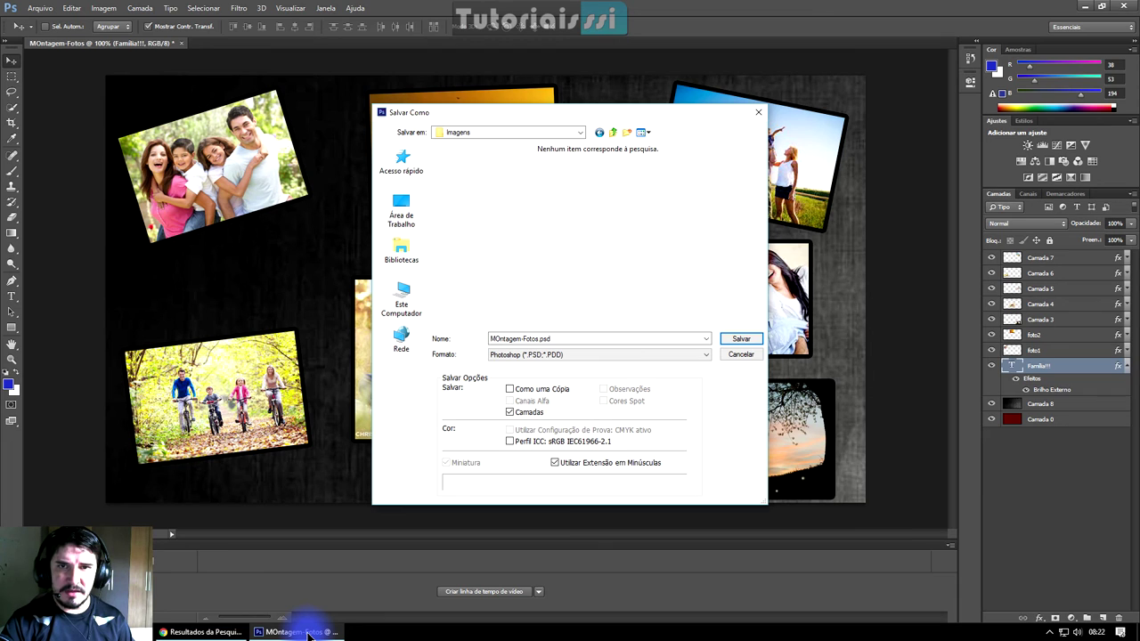
pyautogui.hotkey('ctrl', 'shift', 'n')
pyautogui.write('Prontas')
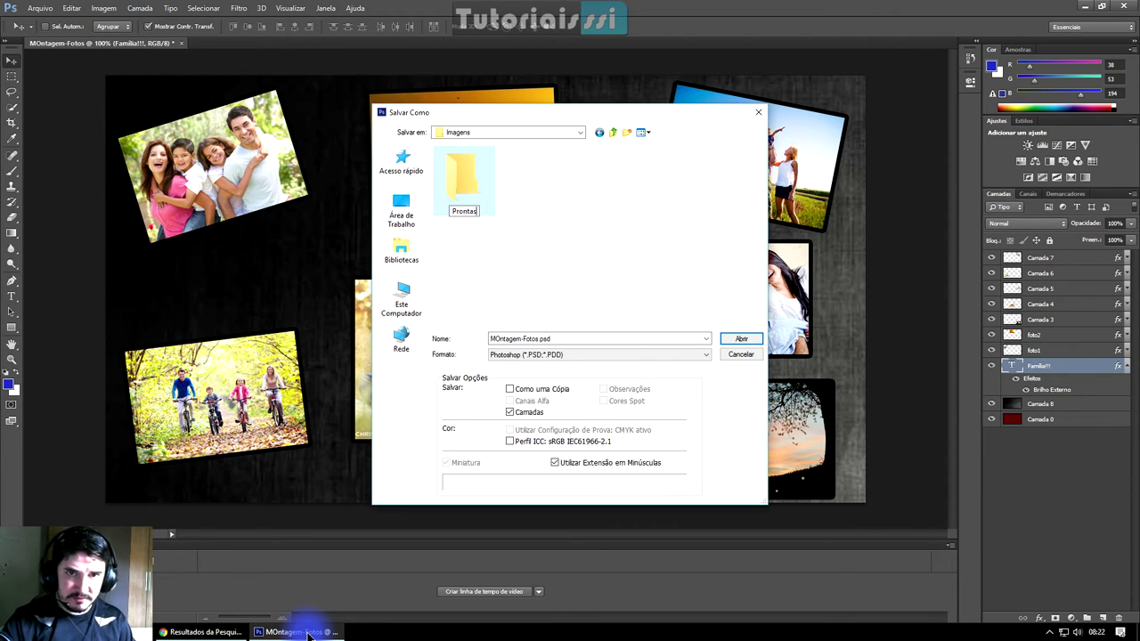
pyautogui.press('Return')
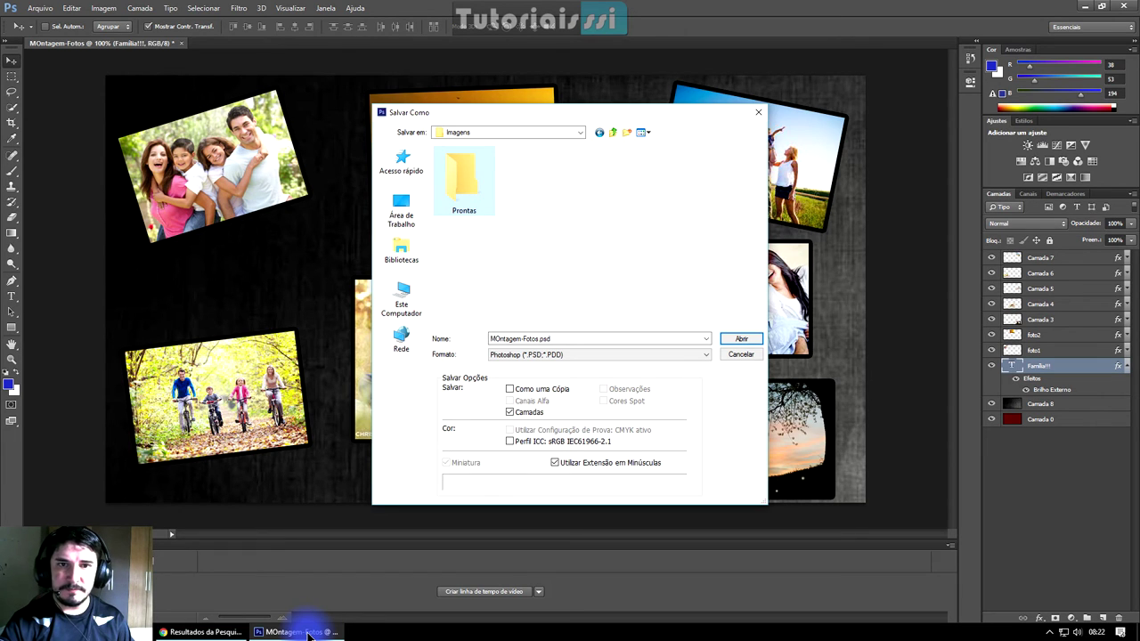
pyautogui.press('Return')
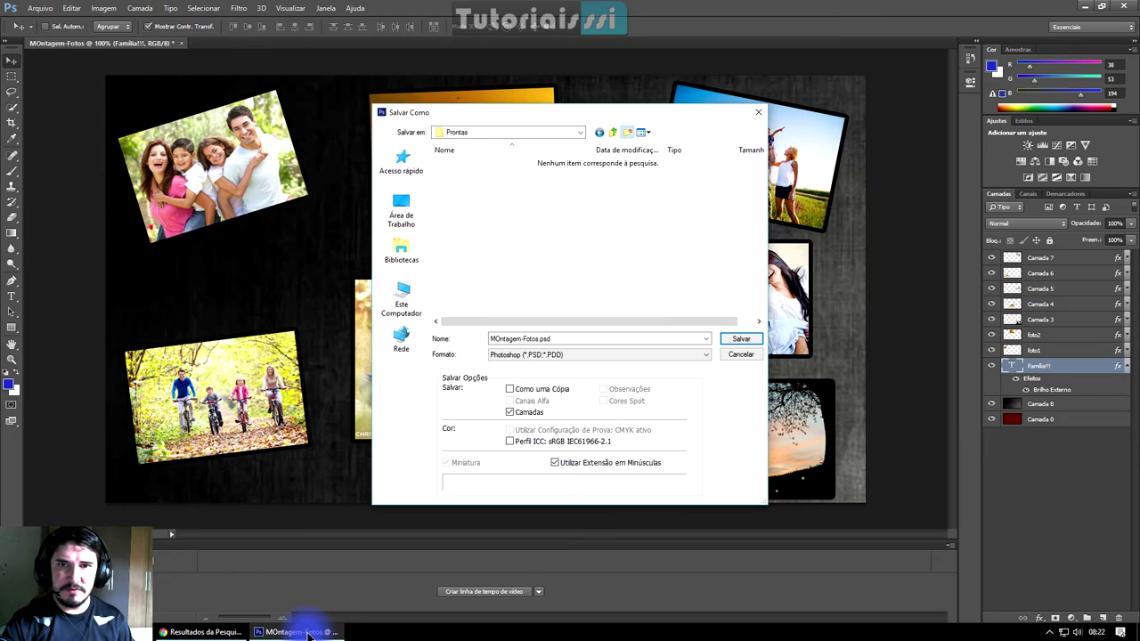
pyautogui.hotkey('ctrl', 'shift', 'n')
pyautogui.write('P')
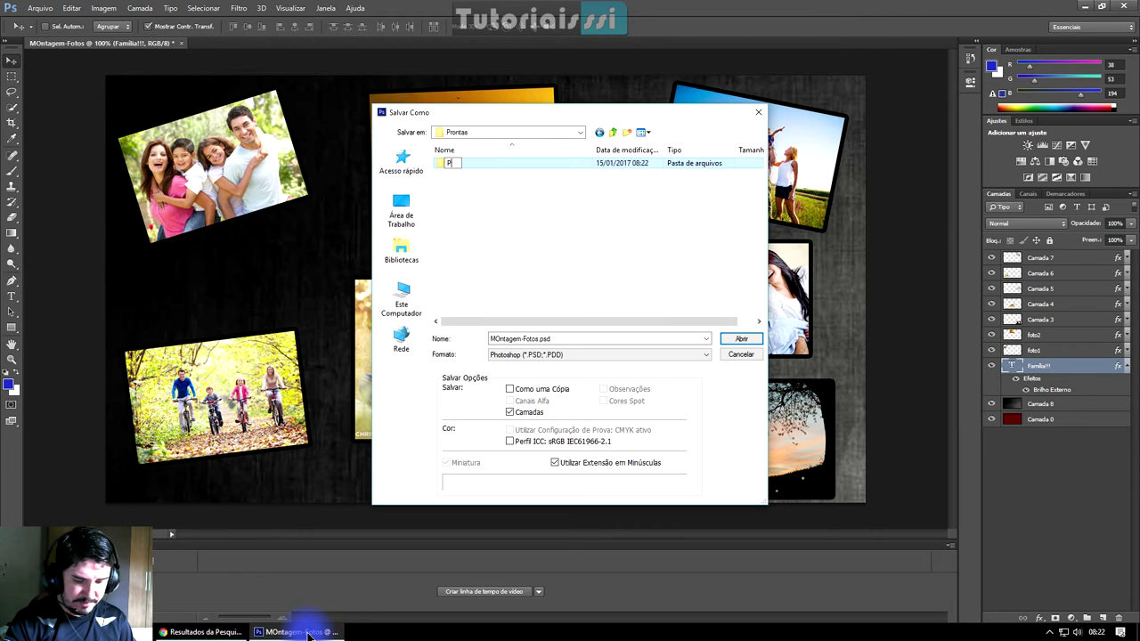
pyautogui.write('SD')
pyautogui.press('Return')
pyautogui.hotkey('ctrl', 'shift', 'n')
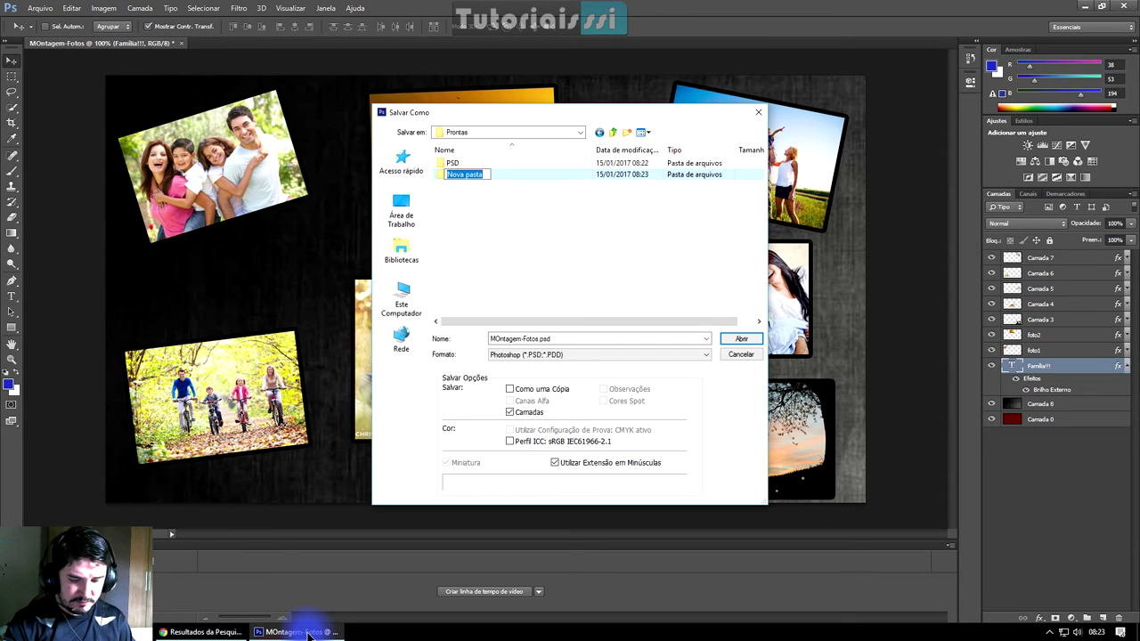
pyautogui.write('IMG')
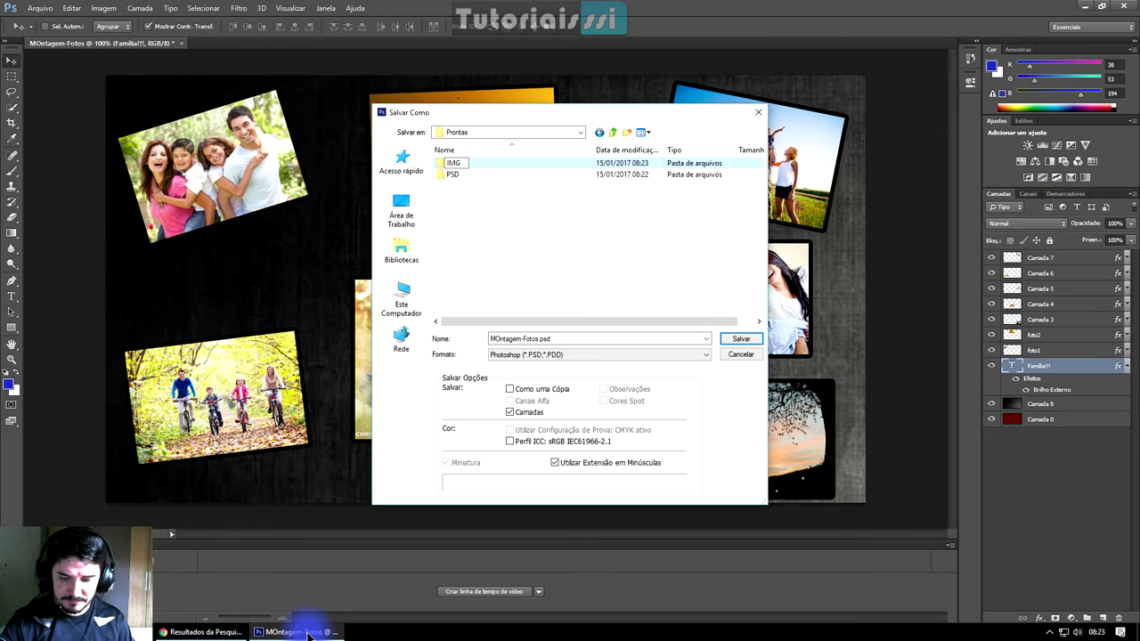
pyautogui.press('Return')
# - Save the montage as MOntagem-Fotos.psd in the PSD folder with maximum compatibility
pyautogui.press('Tab')
pyautogui.press('Tab')
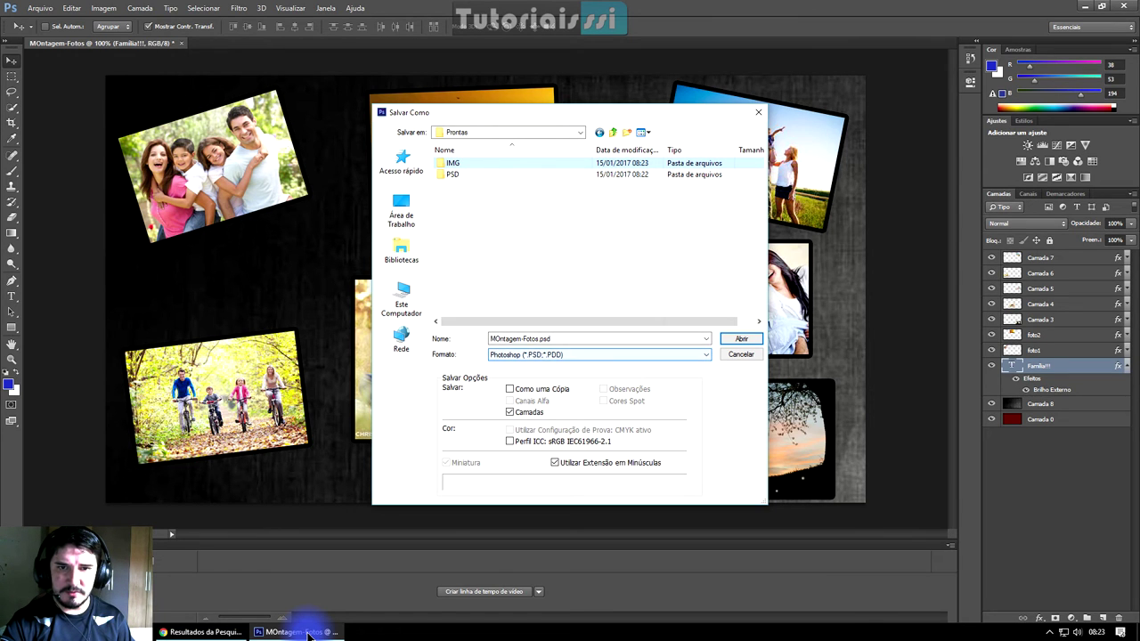
pyautogui.press('Tab')
pyautogui.press('Down')
pyautogui.press('Return')
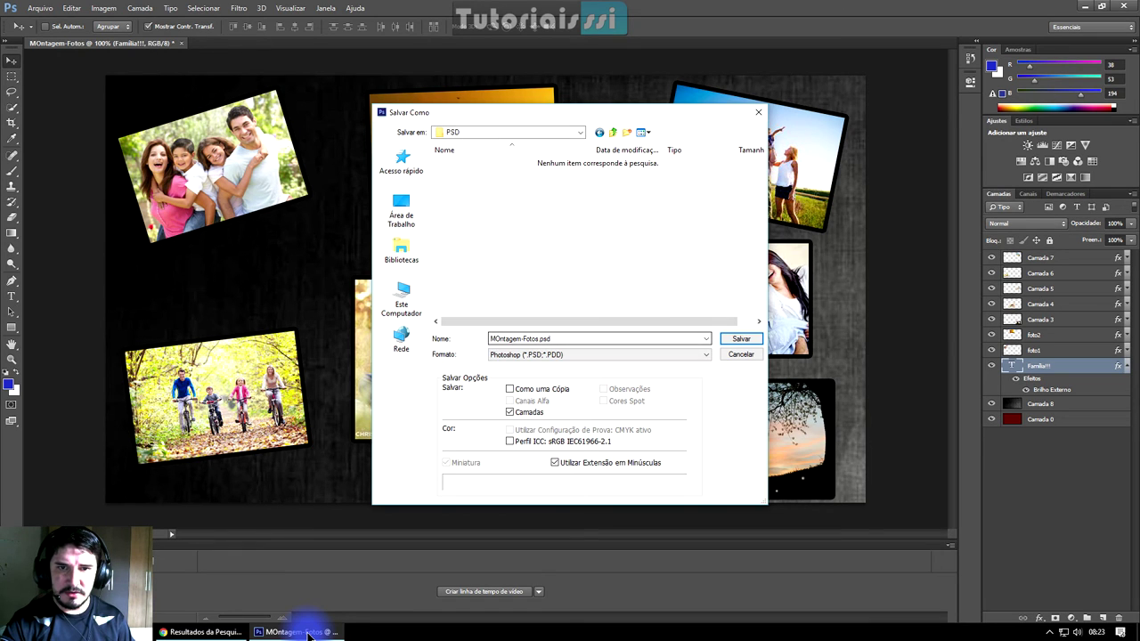
pyautogui.press('Tab')
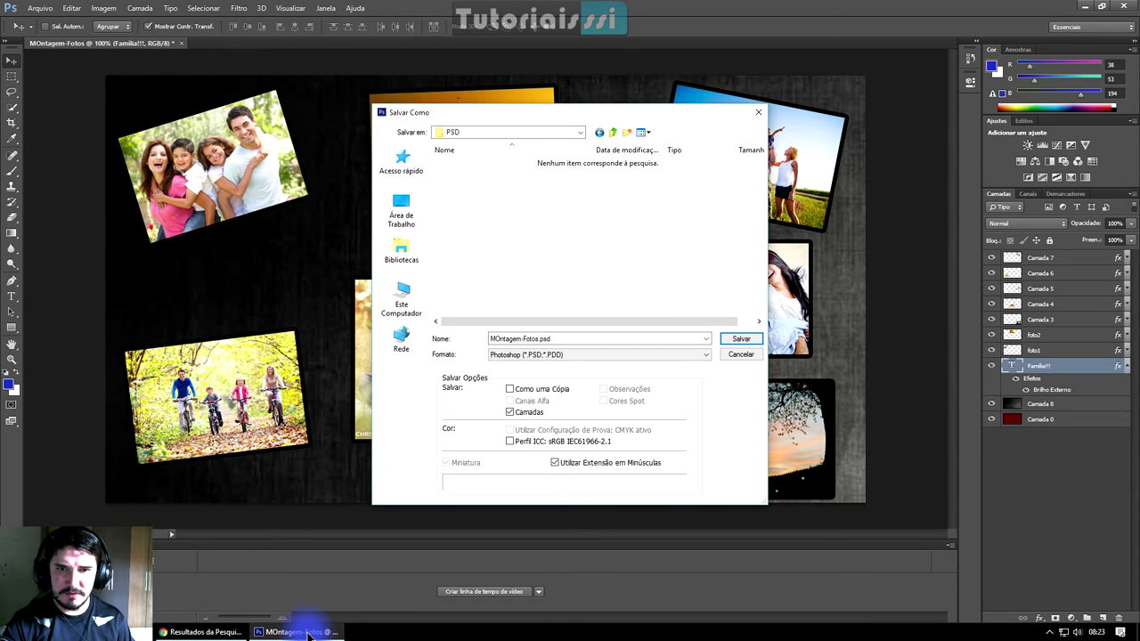
pyautogui.hotkey('shift', 'Tab')
pyautogui.hotkey('shift', 'Tab')
pyautogui.hotkey('shift', 'Tab')
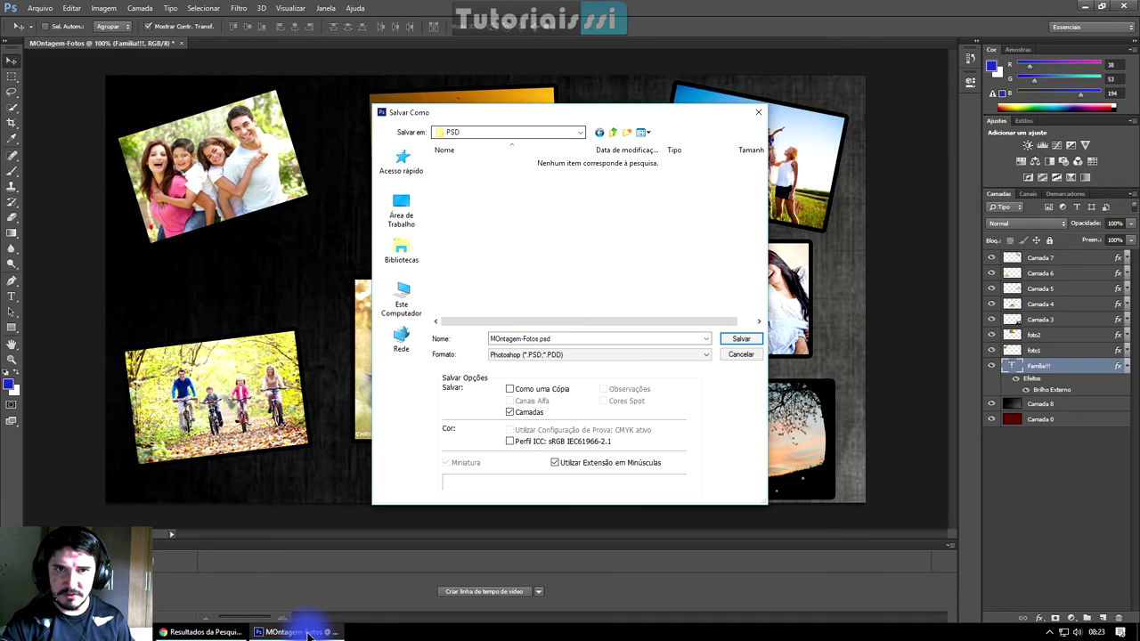
pyautogui.press('Return')
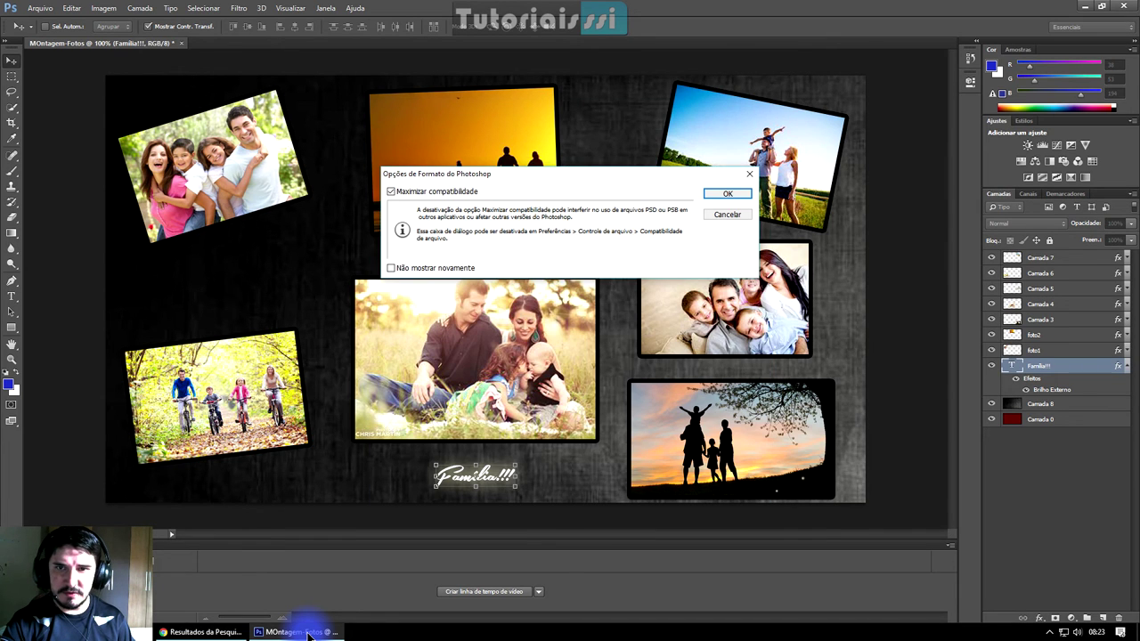
pyautogui.press('Return')
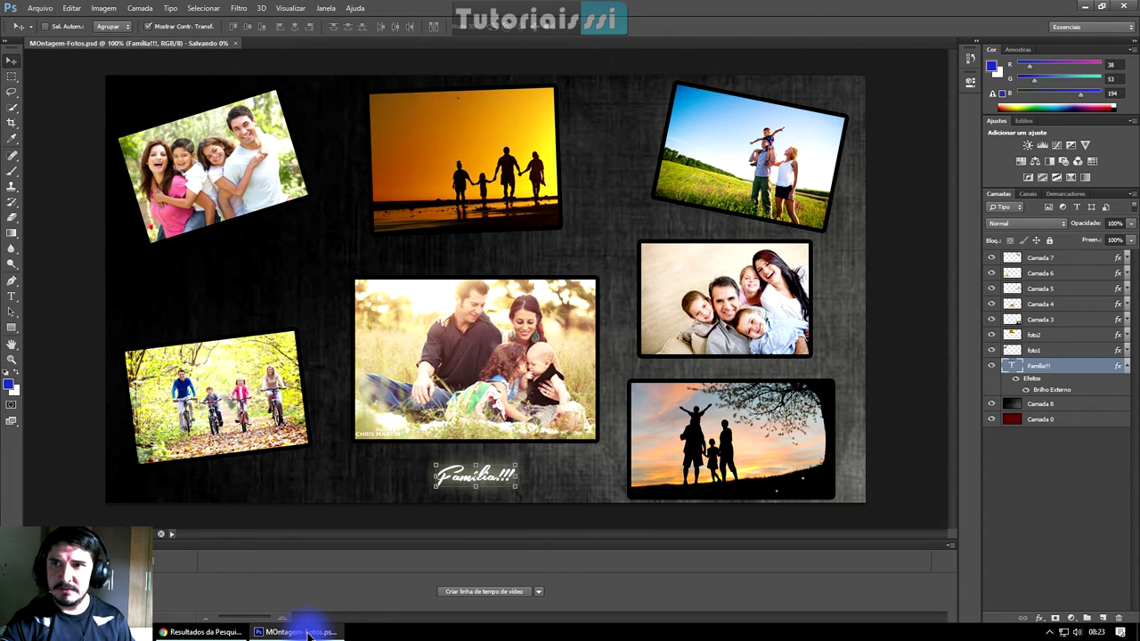
# - Quit Photoshop and inspect the new IMG and PSD folders under Prontas
pyautogui.hotkey('ctrl', 'q')
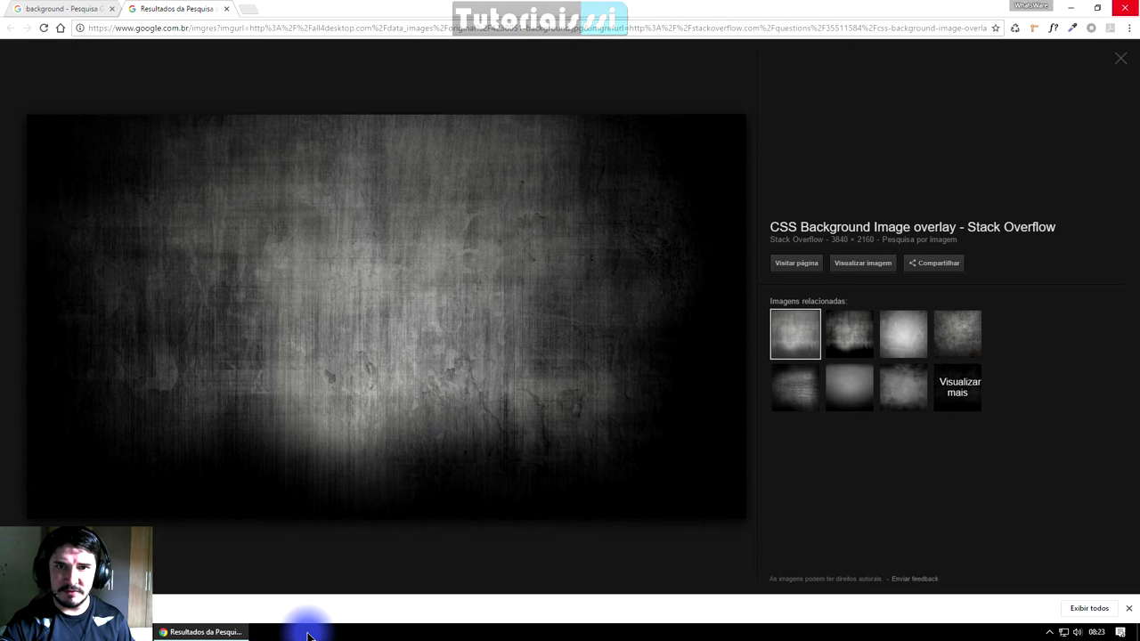
pyautogui.click(1071, 8)
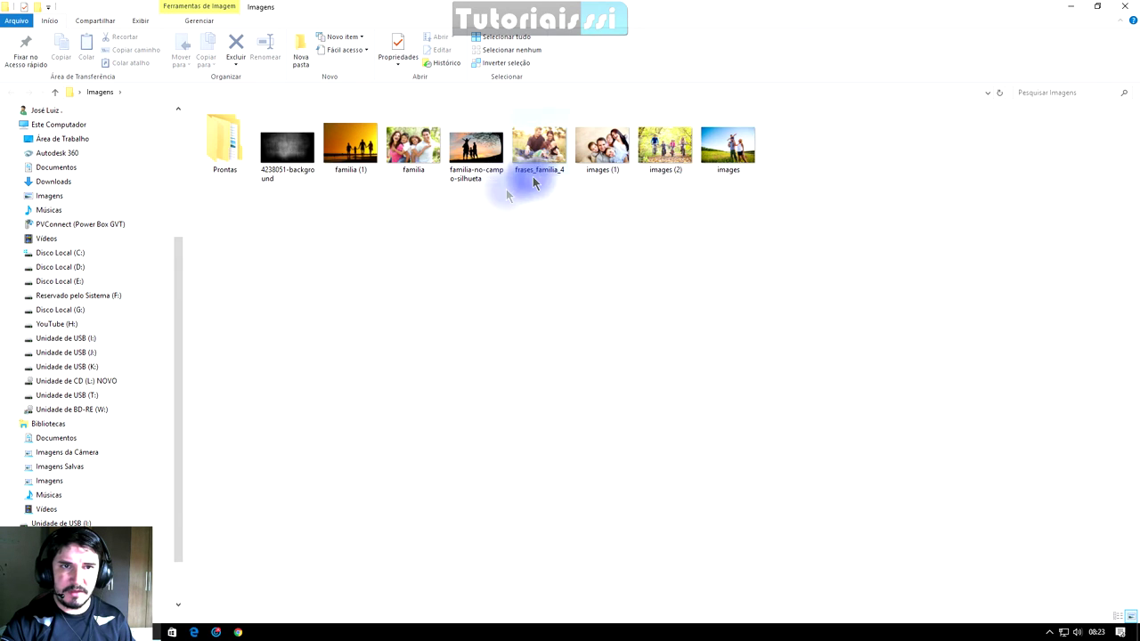
pyautogui.doubleClick(229, 134)
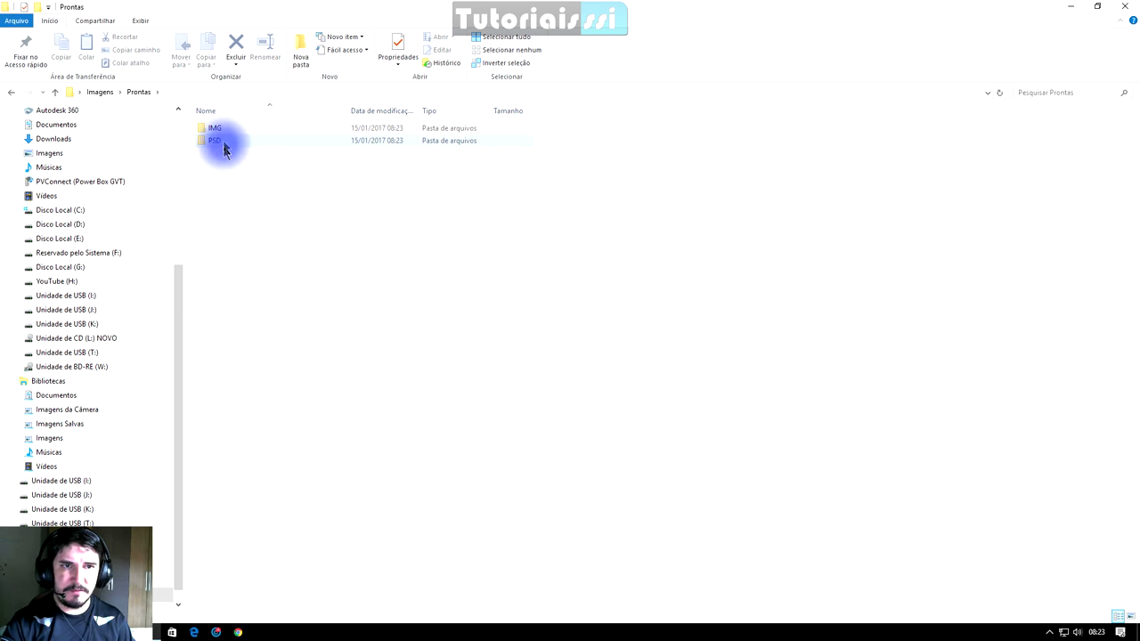
pyautogui.click(222, 131)
pyautogui.doubleClick(222, 132)
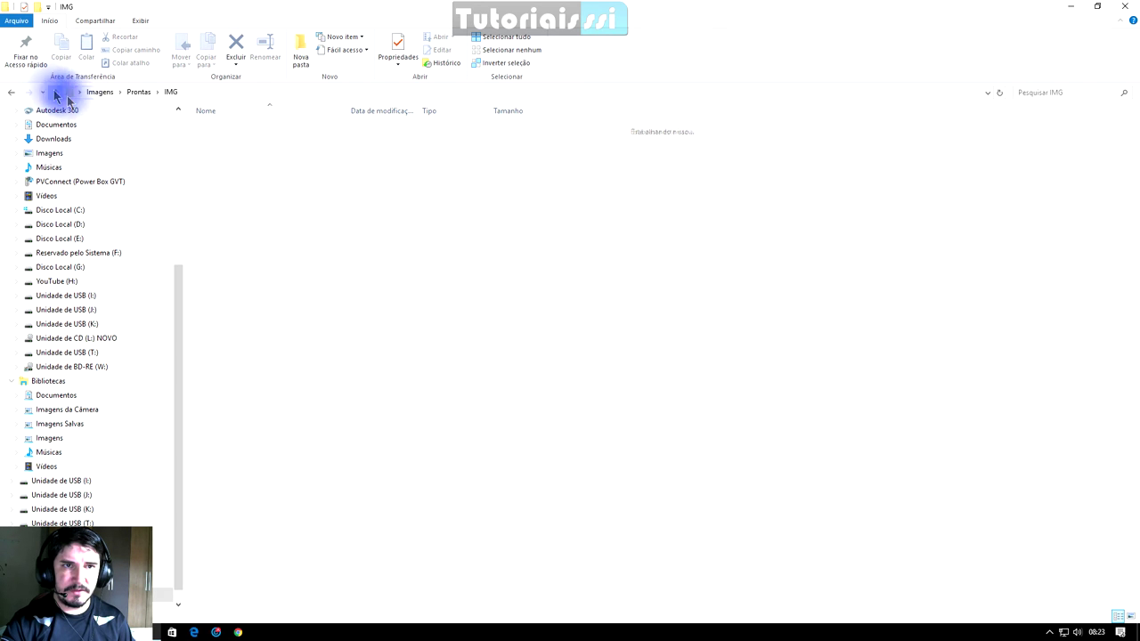
pyautogui.click(54, 92)
pyautogui.doubleClick(222, 141)
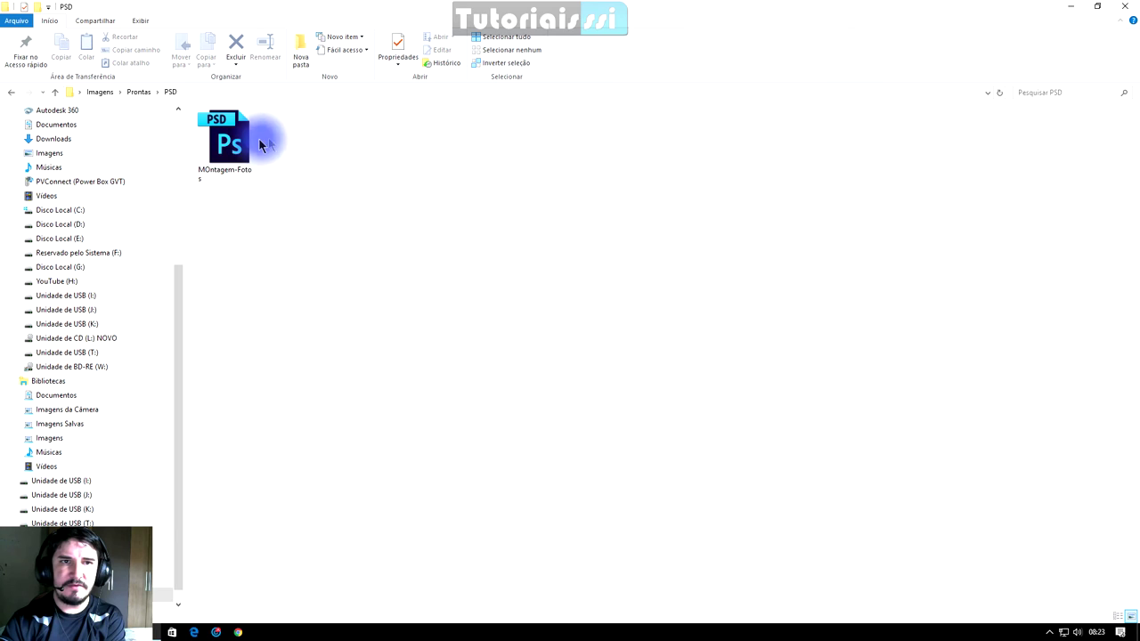
# - Launch PhotoshopCS6Portable from the desktop PhotoshopPortable folder
pyautogui.click(1126, 6)
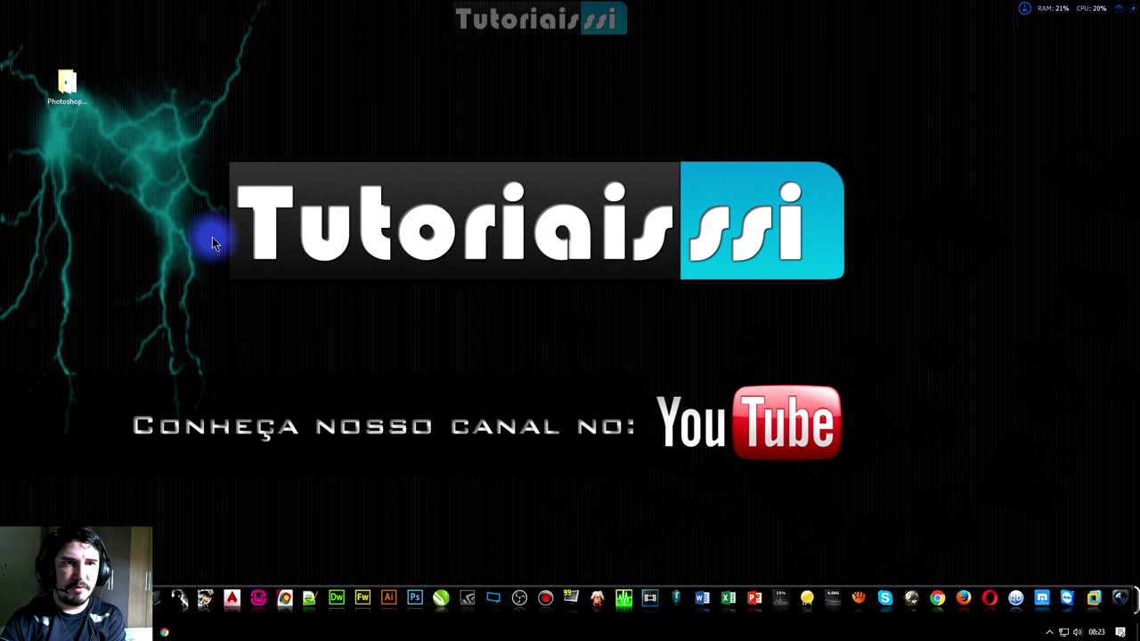
pyautogui.doubleClick(75, 90)
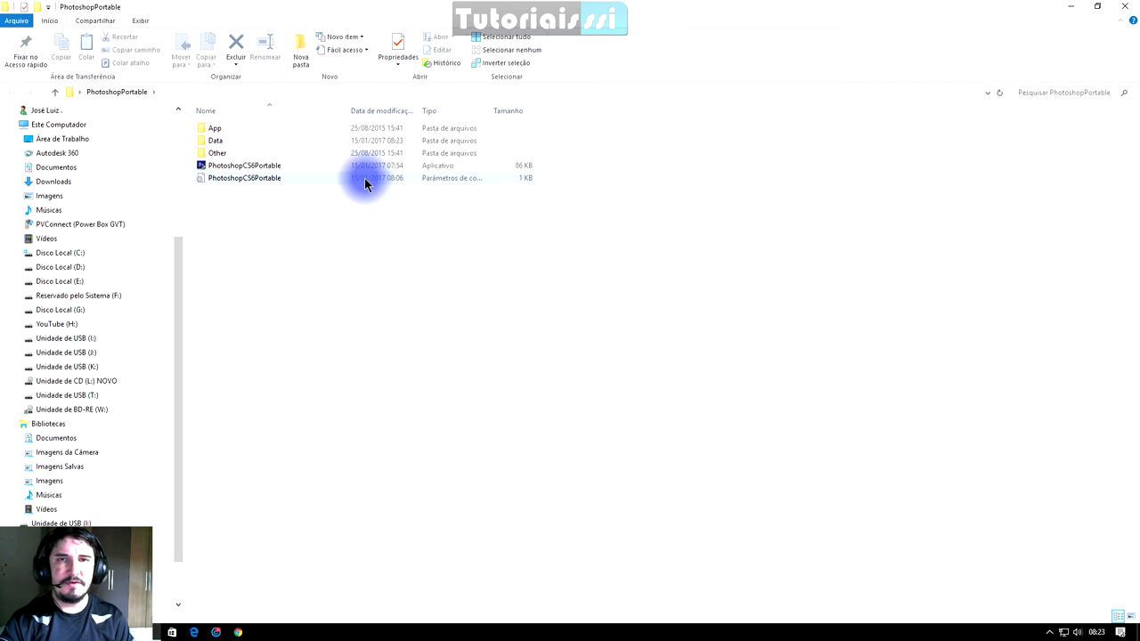
pyautogui.doubleClick(268, 167)
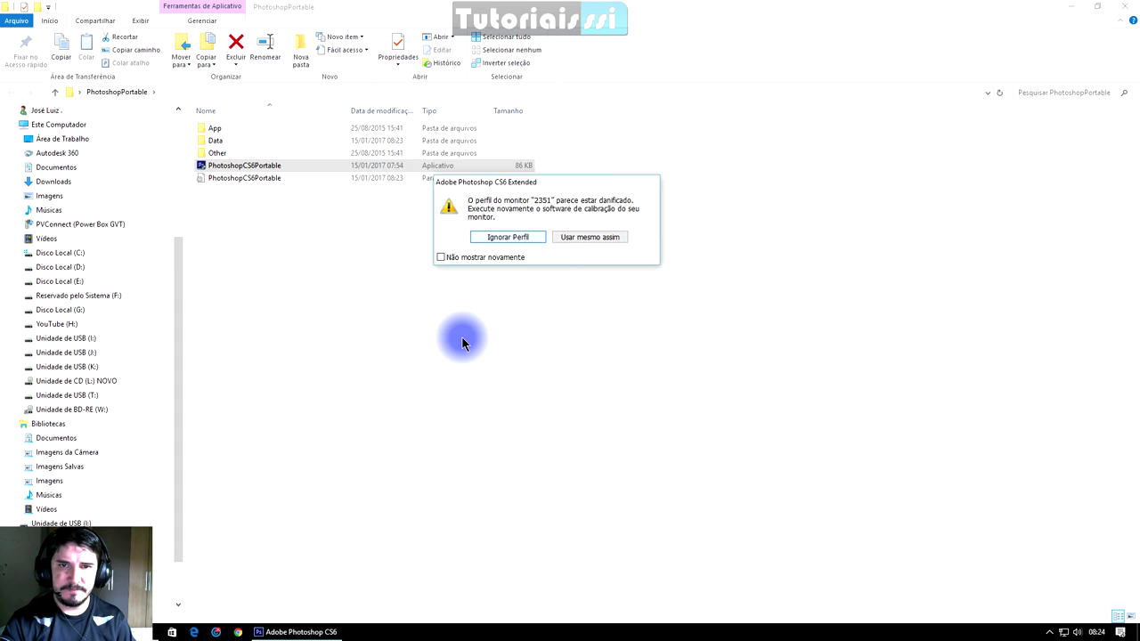
# - Reopen MOntagem-Fotos.psd and nudge the top-left family photo slightly right
pyautogui.press('Return')
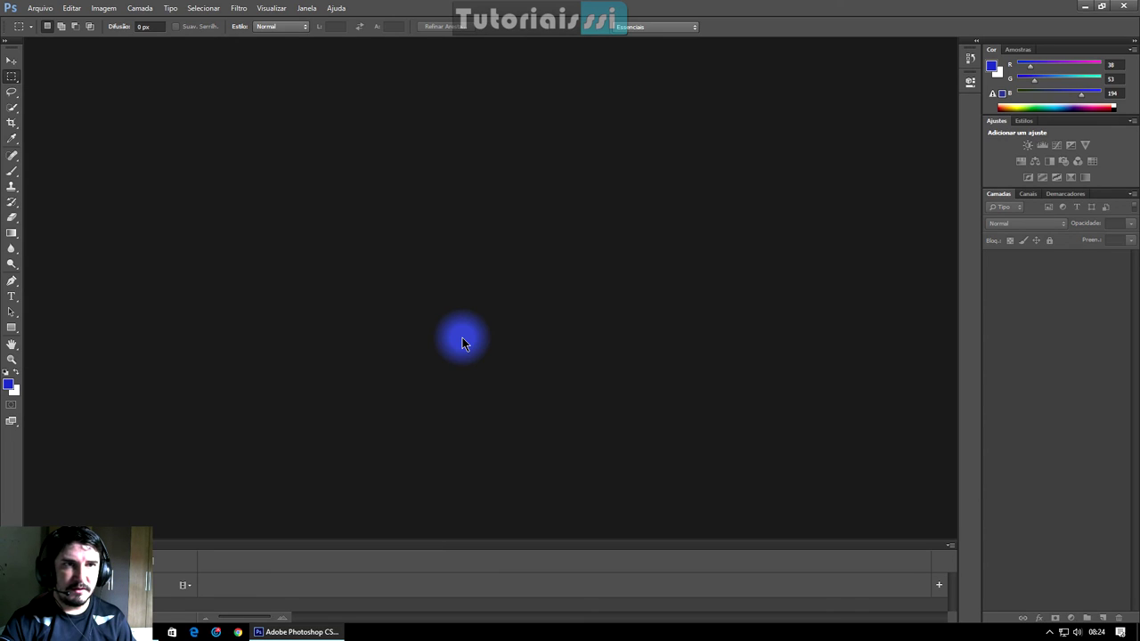
pyautogui.hotkey('alt', 'a')
pyautogui.press('Down')
pyautogui.press('Down')
pyautogui.press('Down')
pyautogui.press('Down')
pyautogui.press('Up')
pyautogui.press('Up')
pyautogui.press('Up')
pyautogui.press('Return')
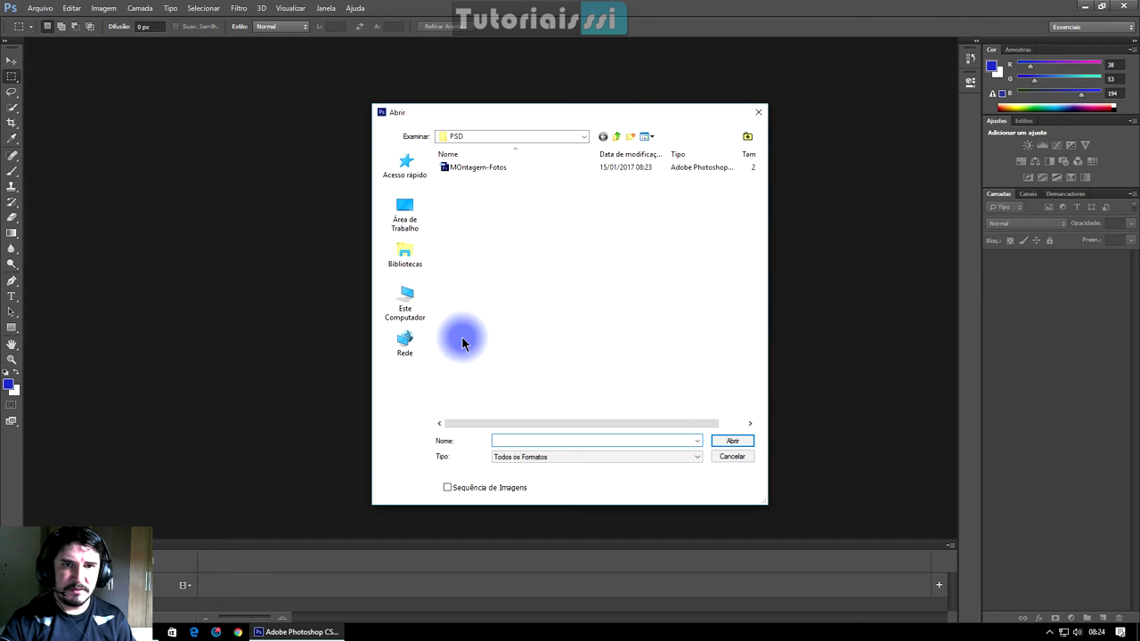
pyautogui.hotkey('shift', 'Tab')
pyautogui.press('Down')
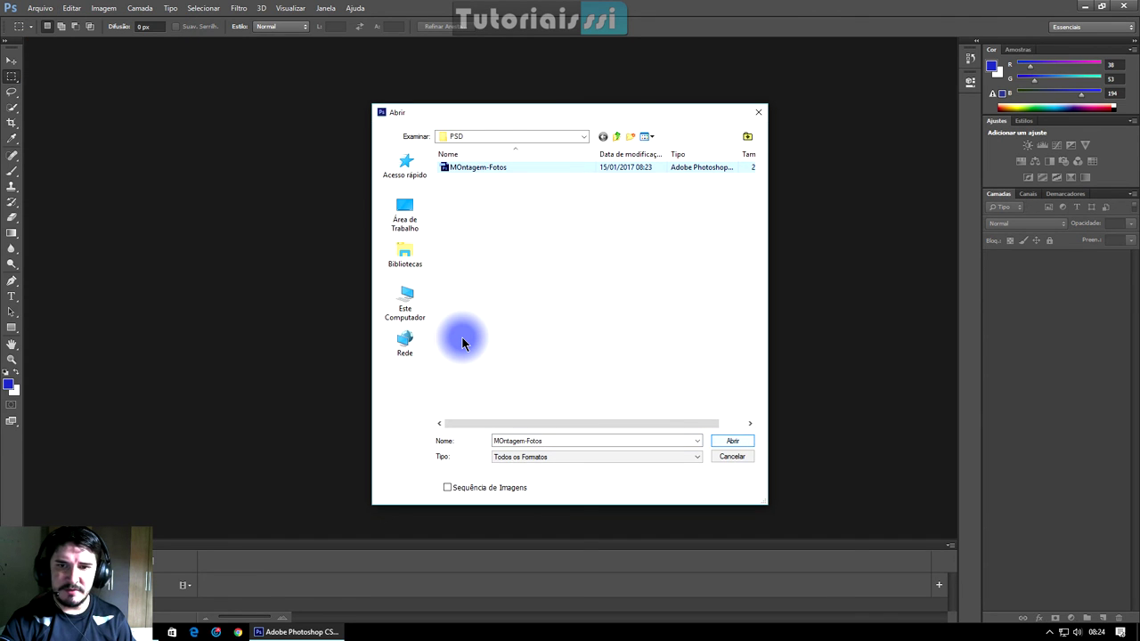
pyautogui.press('Return')
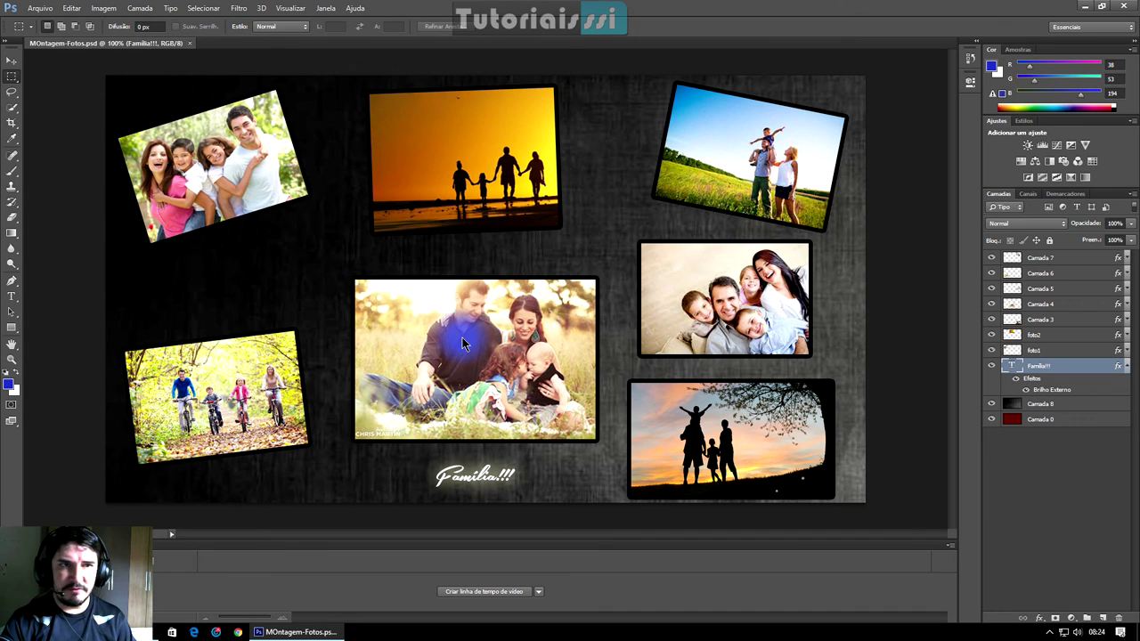
pyautogui.press('v')
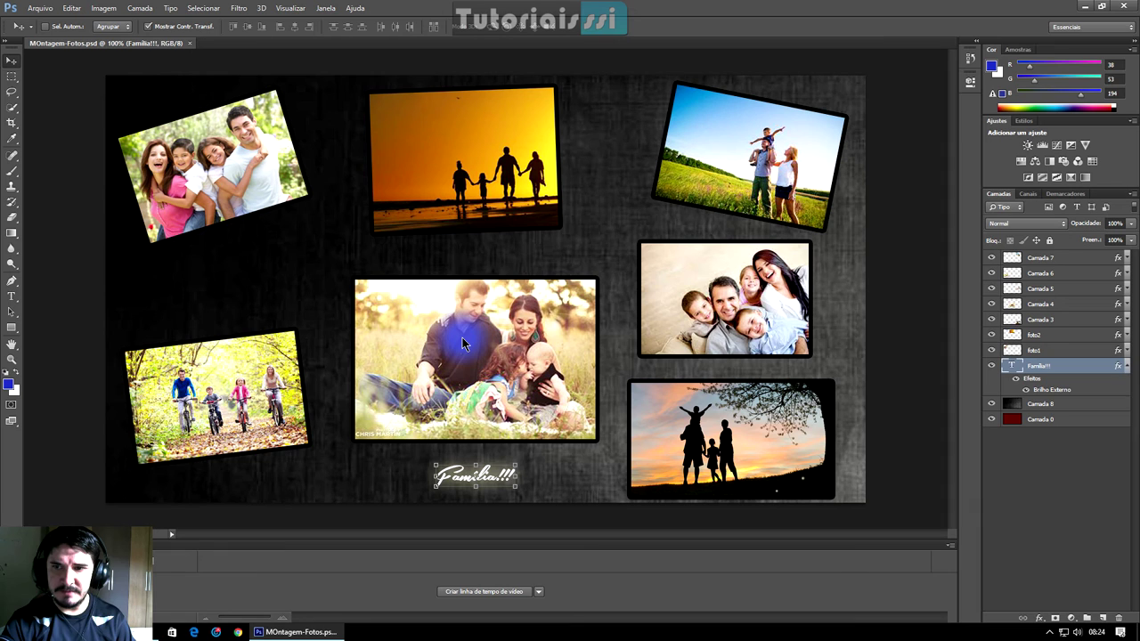
pyautogui.moveTo(214, 165)
pyautogui.mouseDown()
pyautogui.moveTo(499, 156)
pyautogui.moveTo(268, 165)
pyautogui.mouseUp()
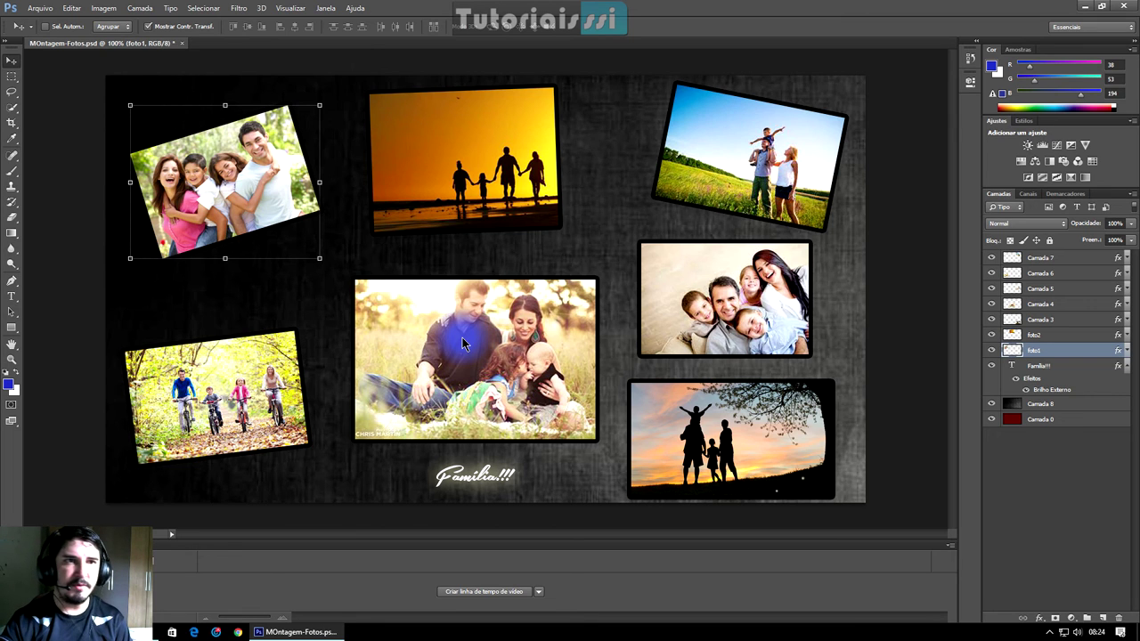
# - Start saving the montage under a new name with JPEG as the format
pyautogui.hotkey('alt', 'i')
pyautogui.press('Left')
pyautogui.press('Left')
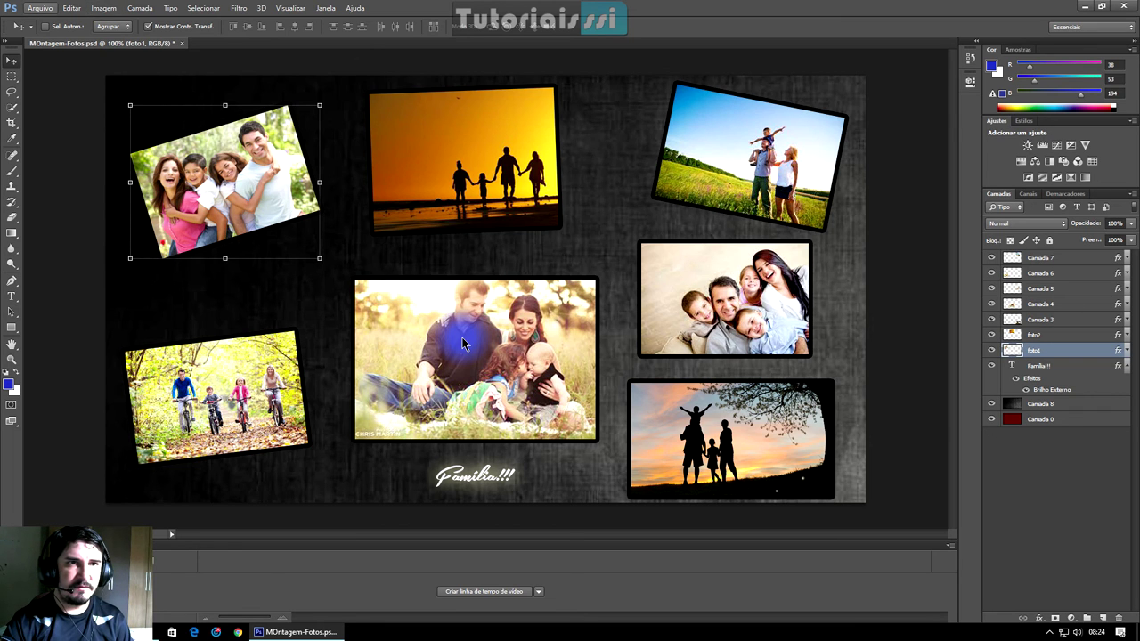
pyautogui.press('Down')
pyautogui.press('Down')
pyautogui.press('Down')
pyautogui.press('Down')
pyautogui.press('Down')
pyautogui.press('Down')
pyautogui.press('Down')
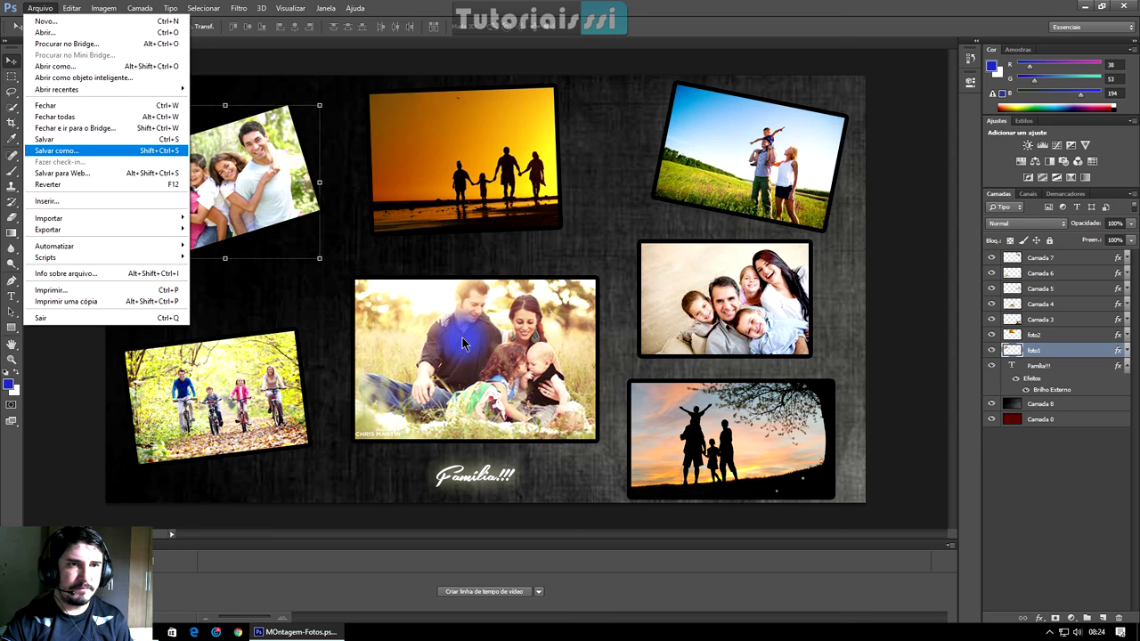
pyautogui.press('Return')
pyautogui.press('Tab')
pyautogui.hotkey('alt', 'Down')
pyautogui.press('Down')
pyautogui.press('Down')
pyautogui.press('Down')
pyautogui.press('Down')
pyautogui.press('Down')
pyautogui.press('Down')
pyautogui.press('Down')
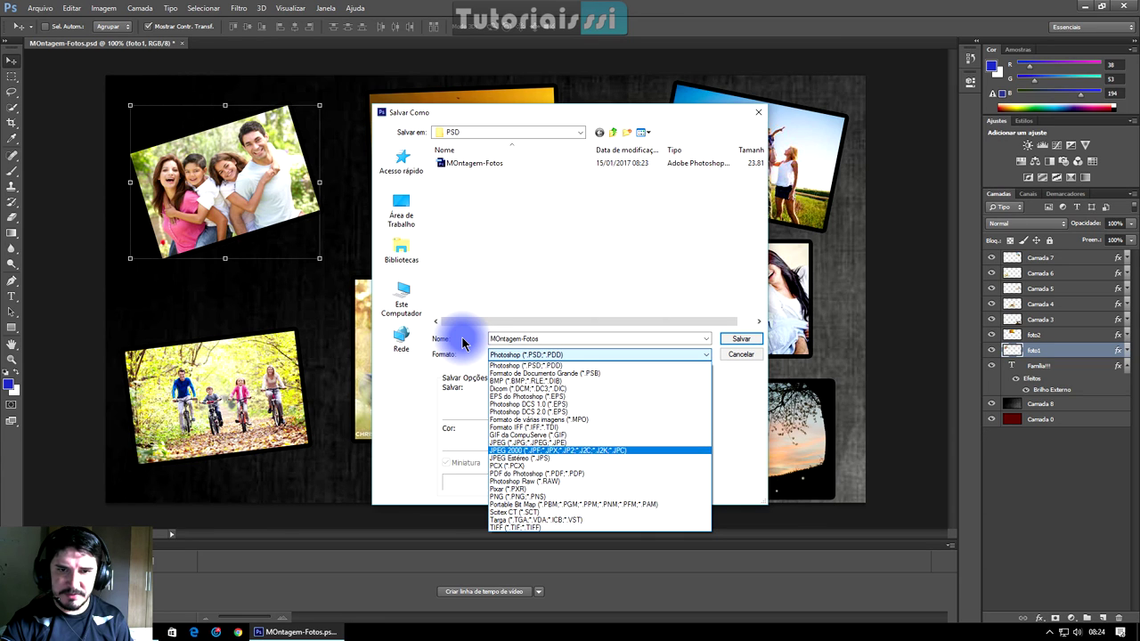
pyautogui.press('Return')
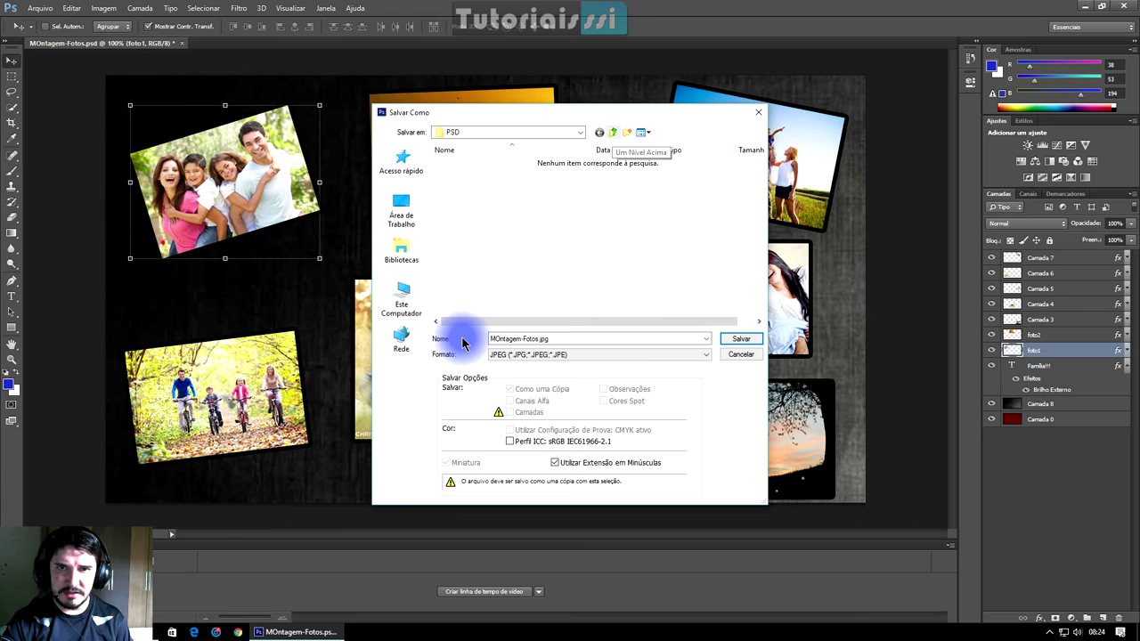
# - Save MOntagem-Fotos.jpg in the IMG folder at quality 12, then quit Photoshop
pyautogui.hotkey('alt', 'Up')
pyautogui.press('Return')
pyautogui.press('Return')
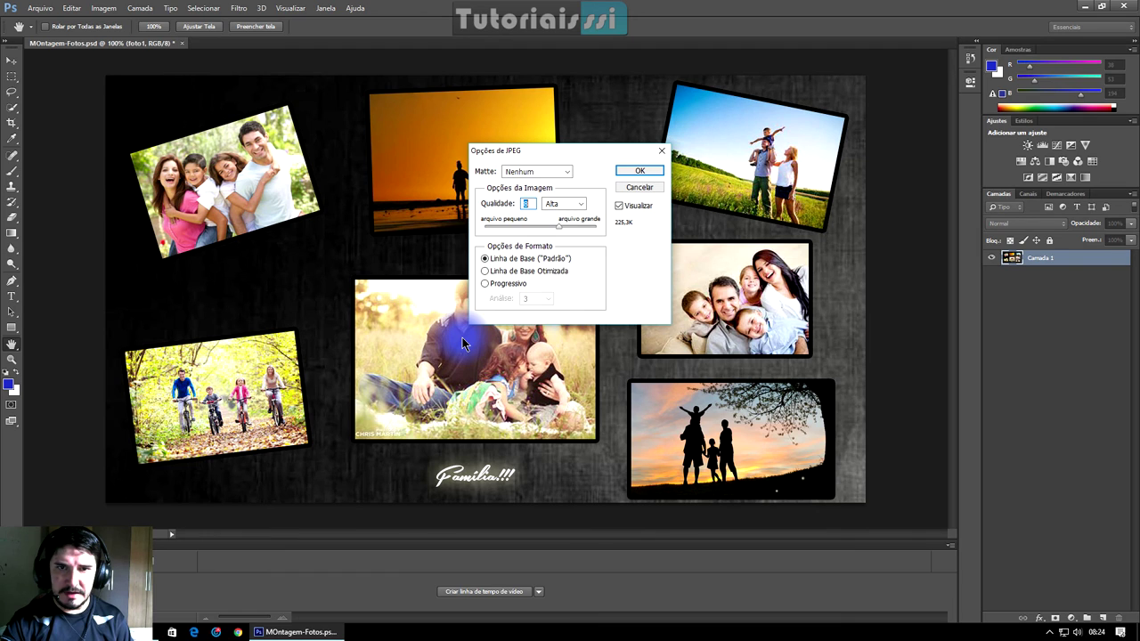
pyautogui.press('Up')
pyautogui.press('Up')
pyautogui.press('Up')
pyautogui.press('Up')
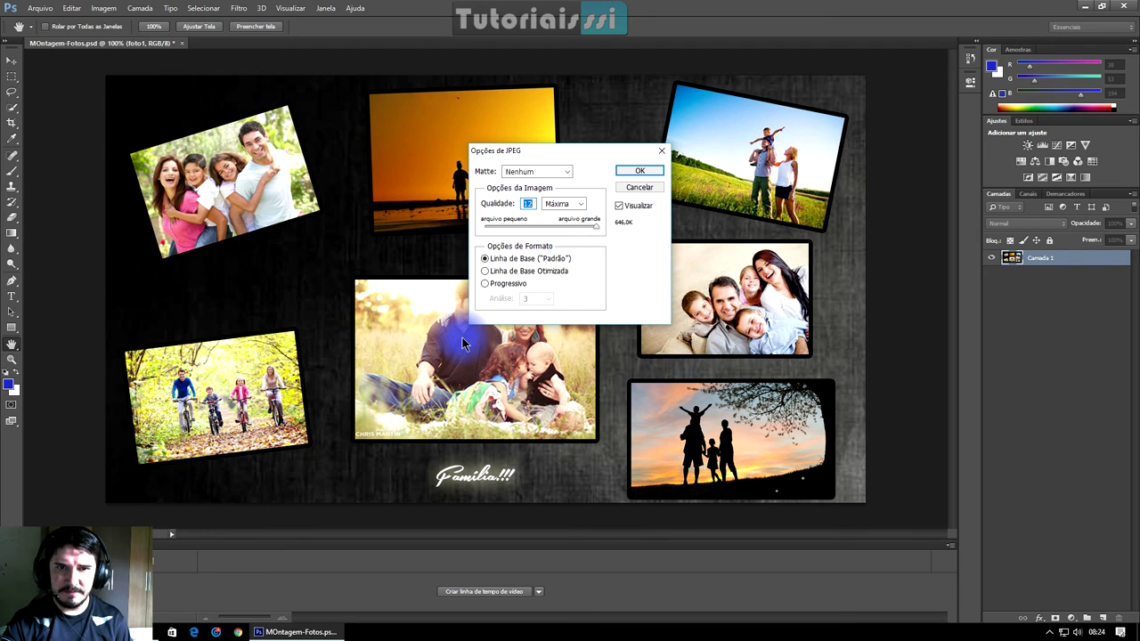
pyautogui.press('Return')
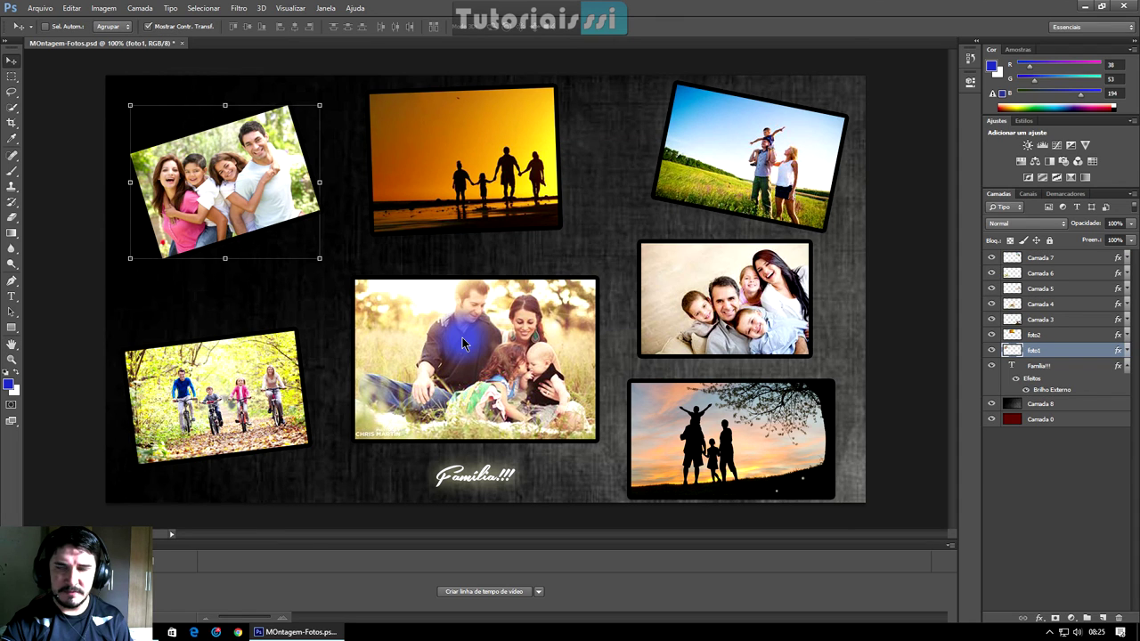
pyautogui.hotkey('ctrl', 'q')
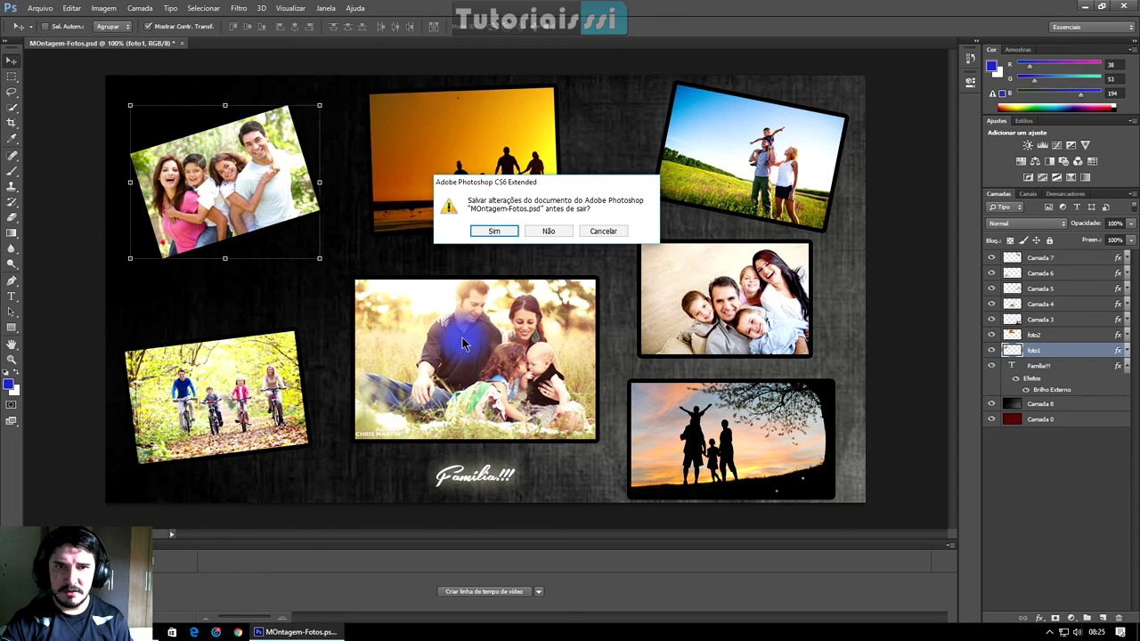
pyautogui.press('Return')
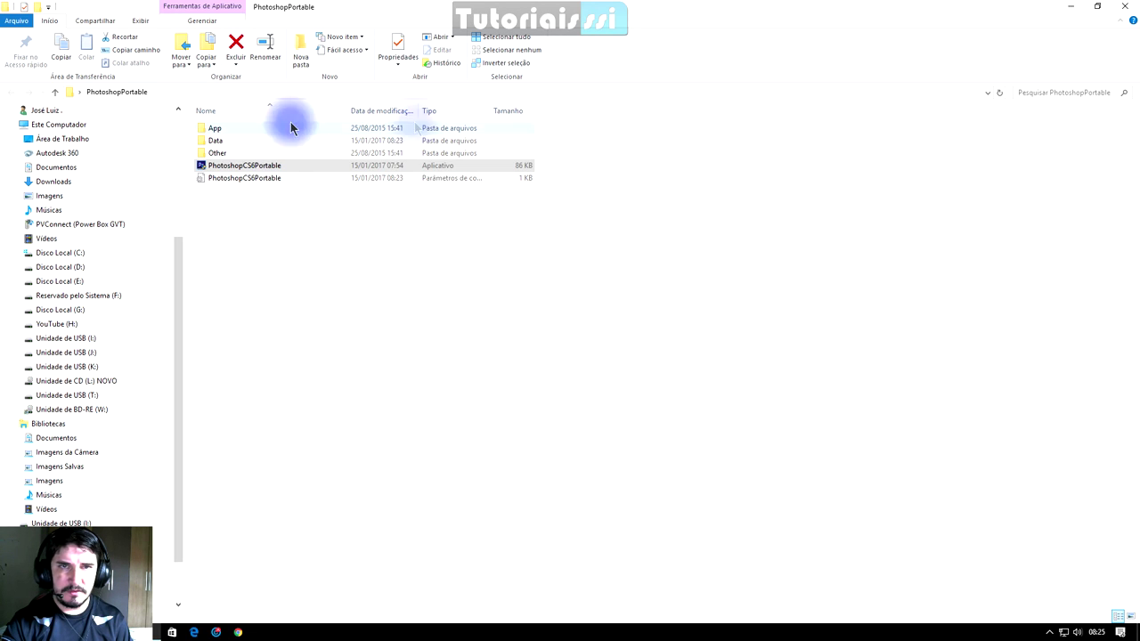
# - Browse Prontas to the IMG folder and open MOntagem-Fotos.jpg in Photos
pyautogui.click(1124, 6)
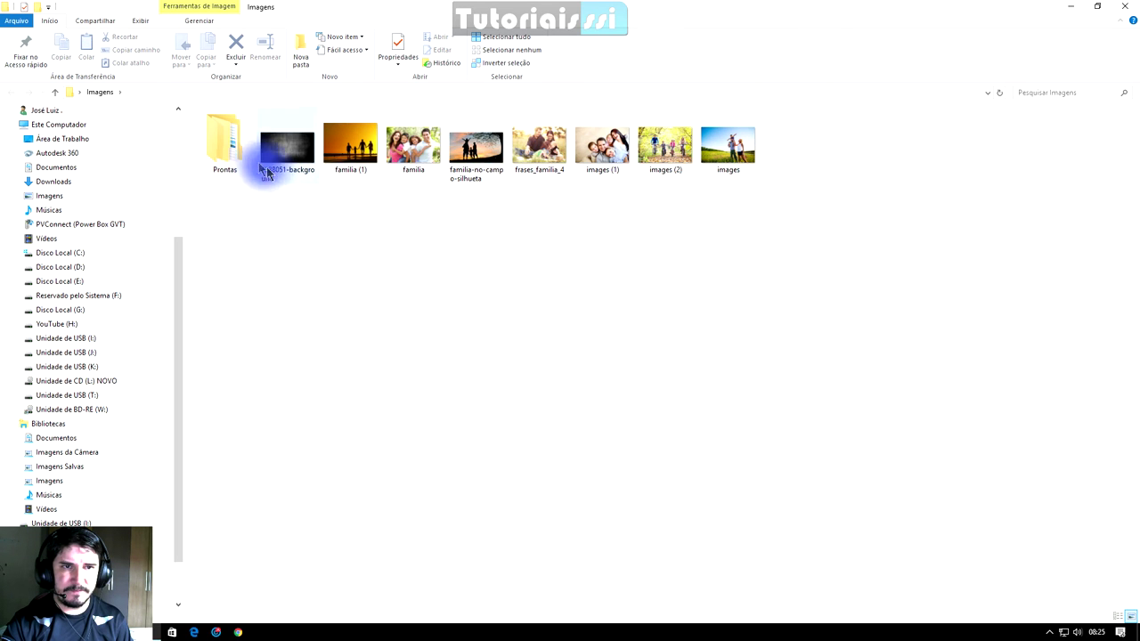
pyautogui.doubleClick(228, 139)
pyautogui.doubleClick(223, 144)
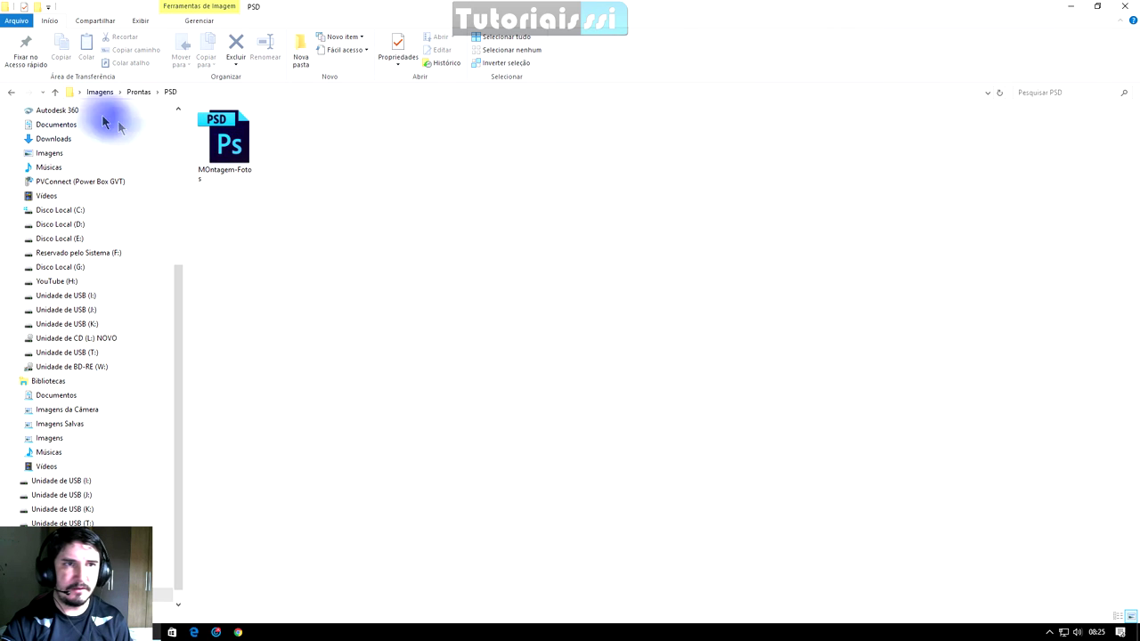
pyautogui.click(54, 92)
pyautogui.doubleClick(229, 128)
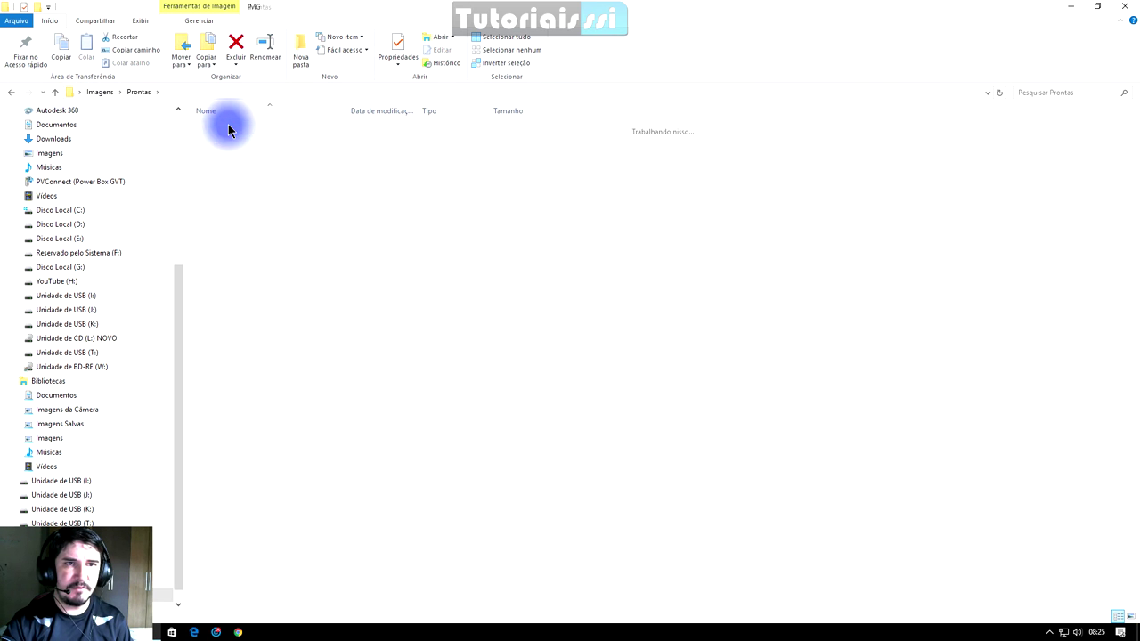
pyautogui.doubleClick(223, 145)
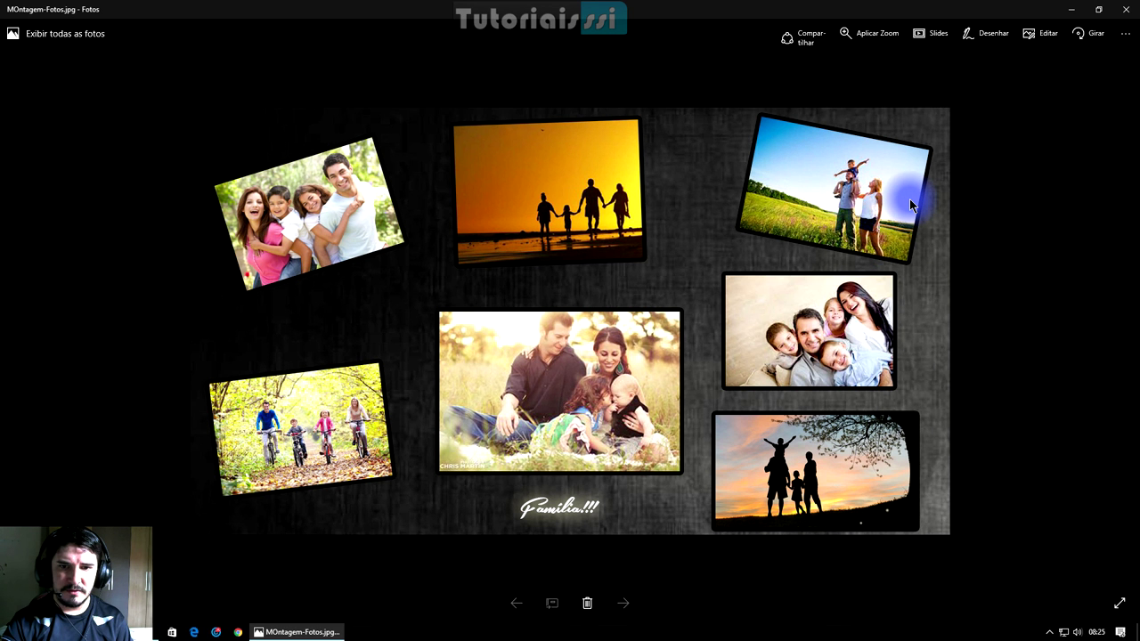
pyautogui.moveTo(1127, 23)
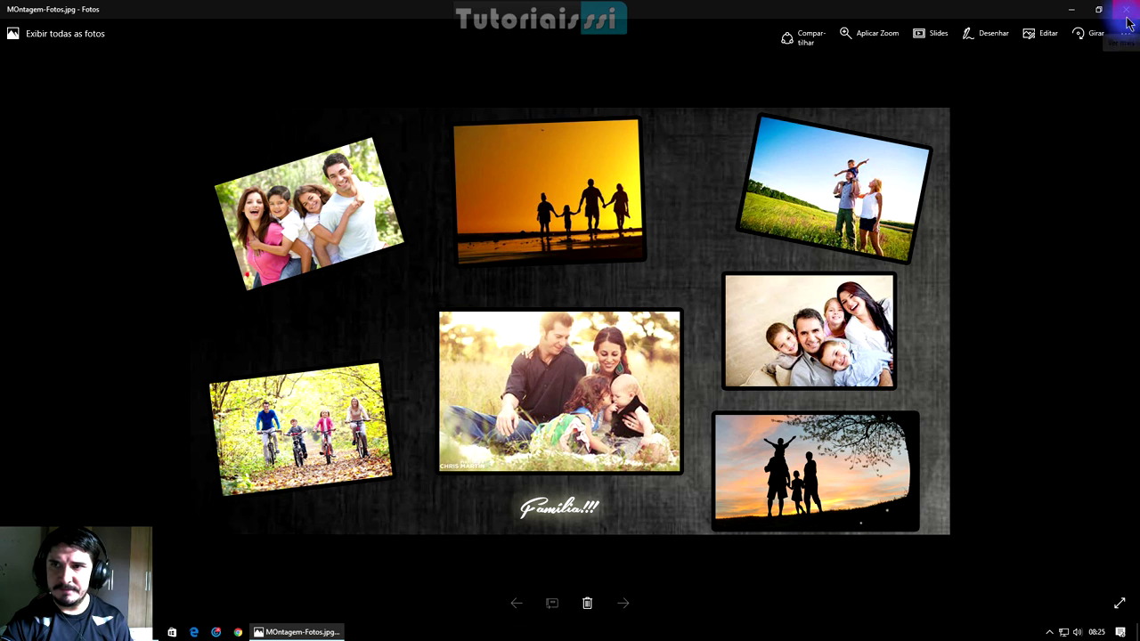
# - Close and reopen the MOntagem-Fotos preview, then close the Photos viewer
pyautogui.click(1125, 11)
pyautogui.doubleClick(232, 126)
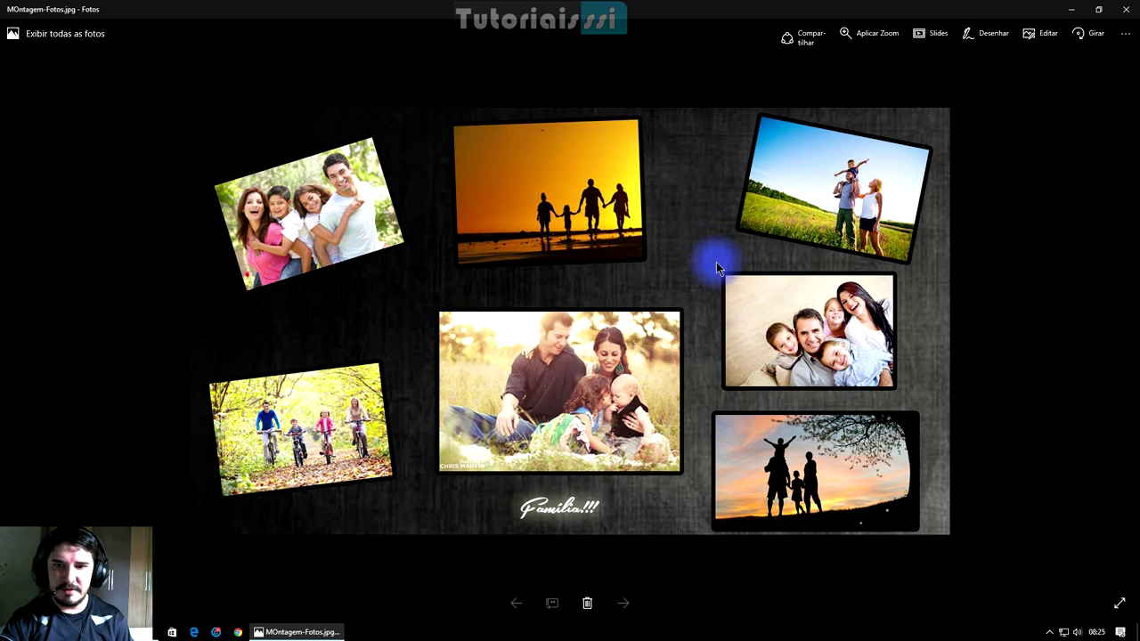
pyautogui.click(1126, 9)
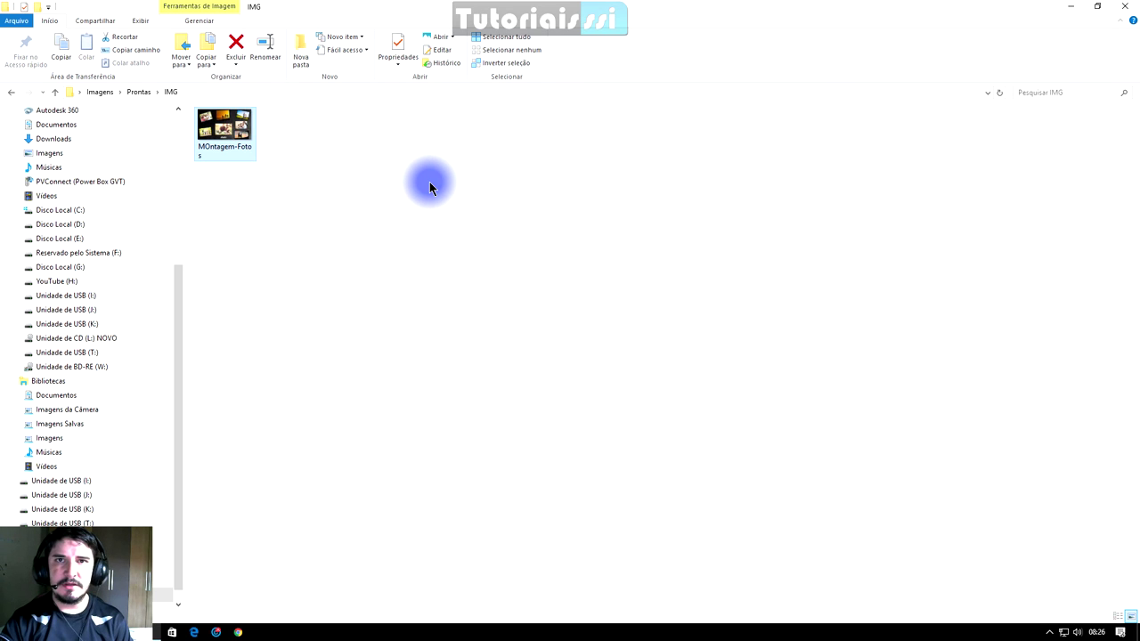
# - Check the desktop, apply MOntagem-Fotos via 'Definir como tela de fundo da área de trabalho', then close IMG
pyautogui.click(1070, 7)
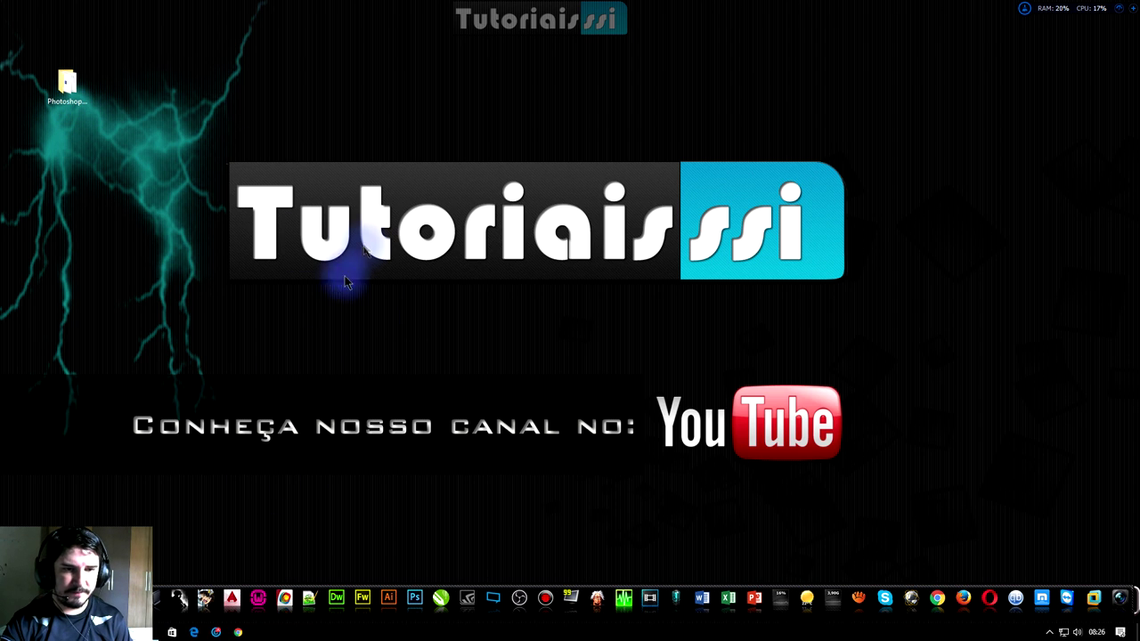
pyautogui.click(162, 590)
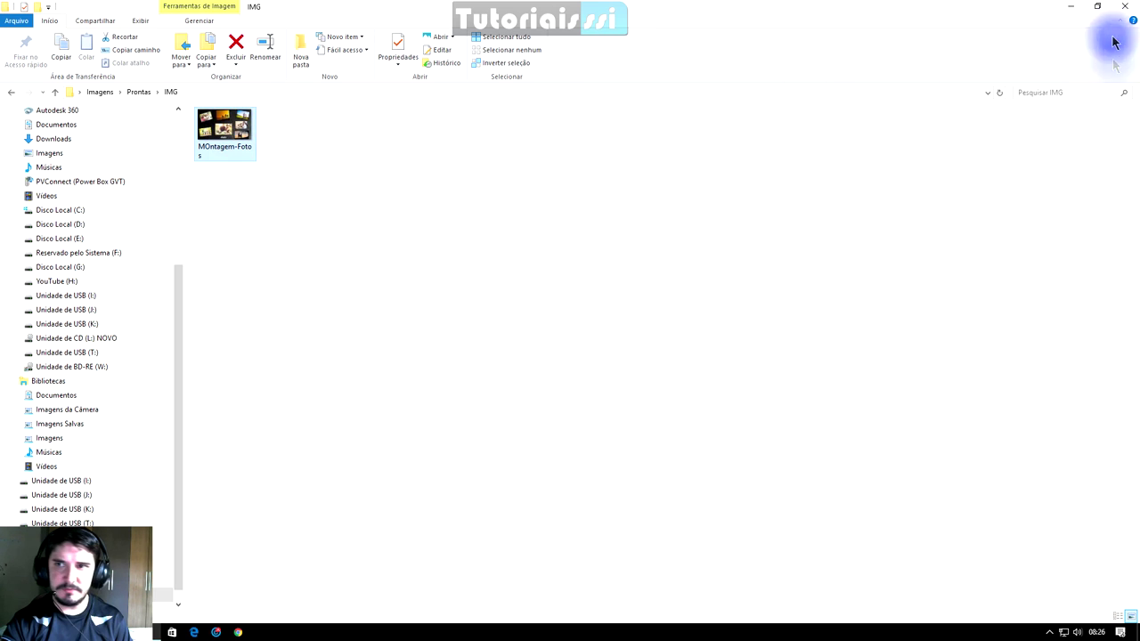
pyautogui.click(1072, 7)
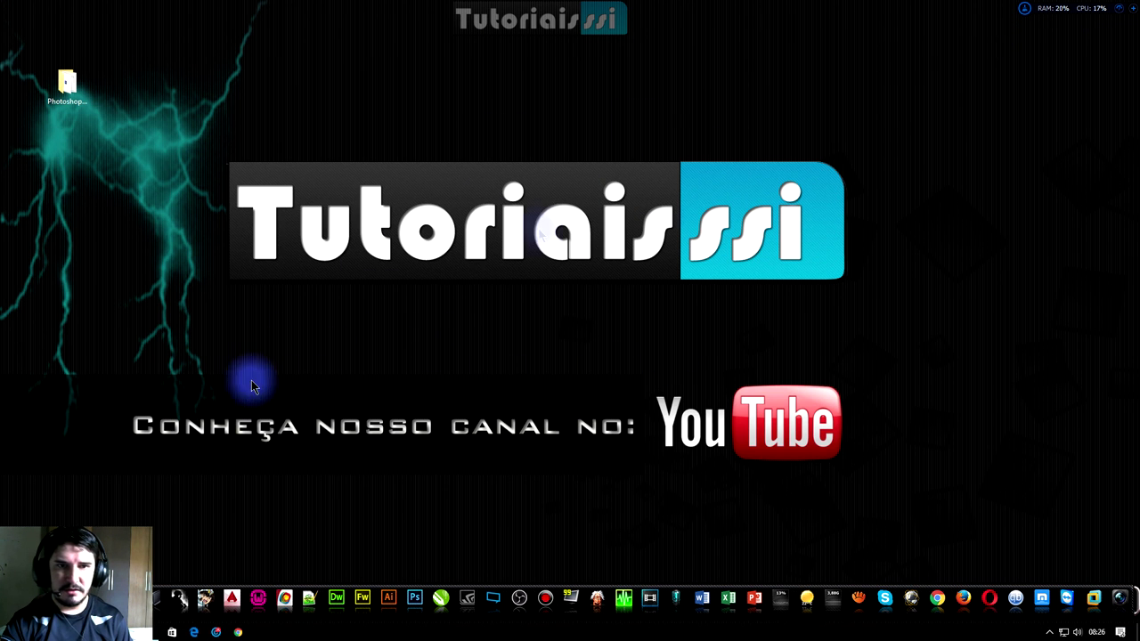
pyautogui.click(160, 596)
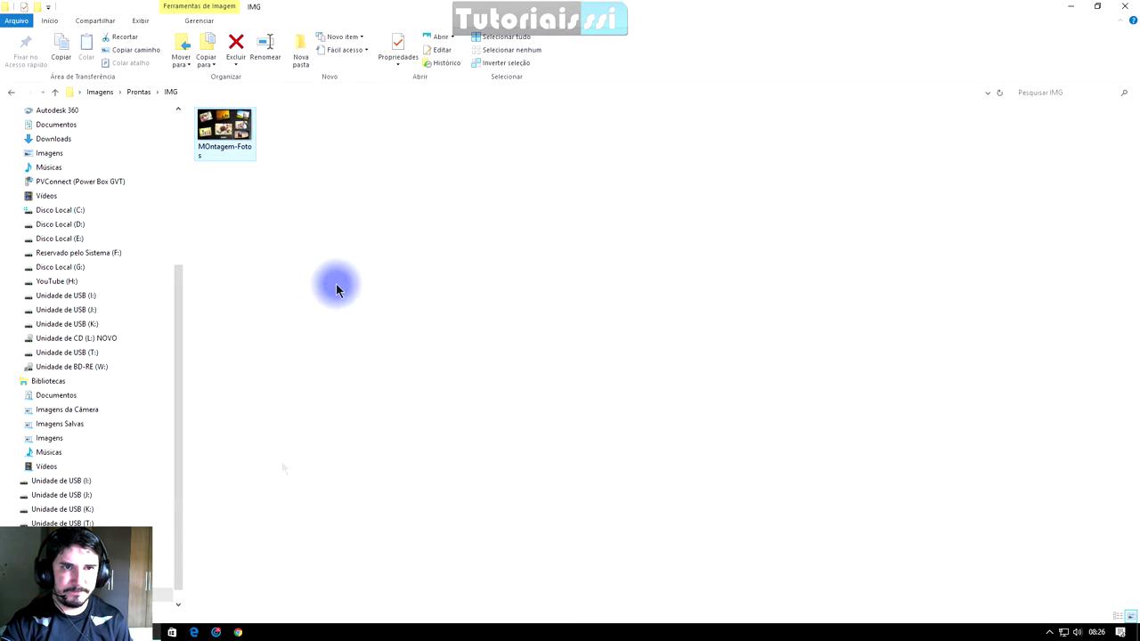
pyautogui.rightClick(221, 132)
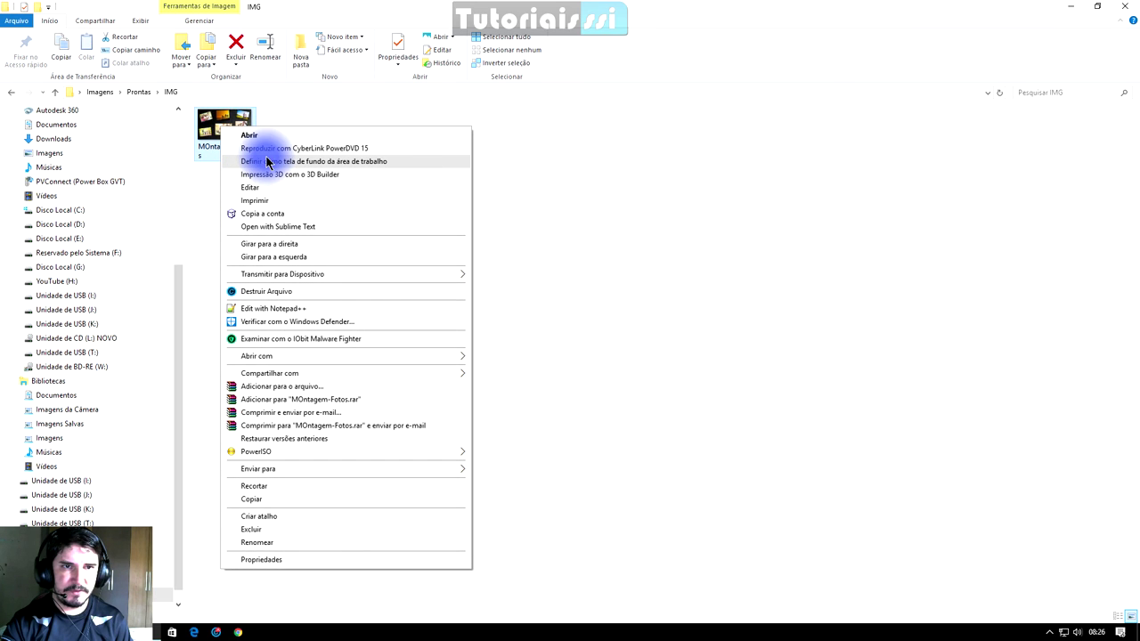
pyautogui.click(339, 163)
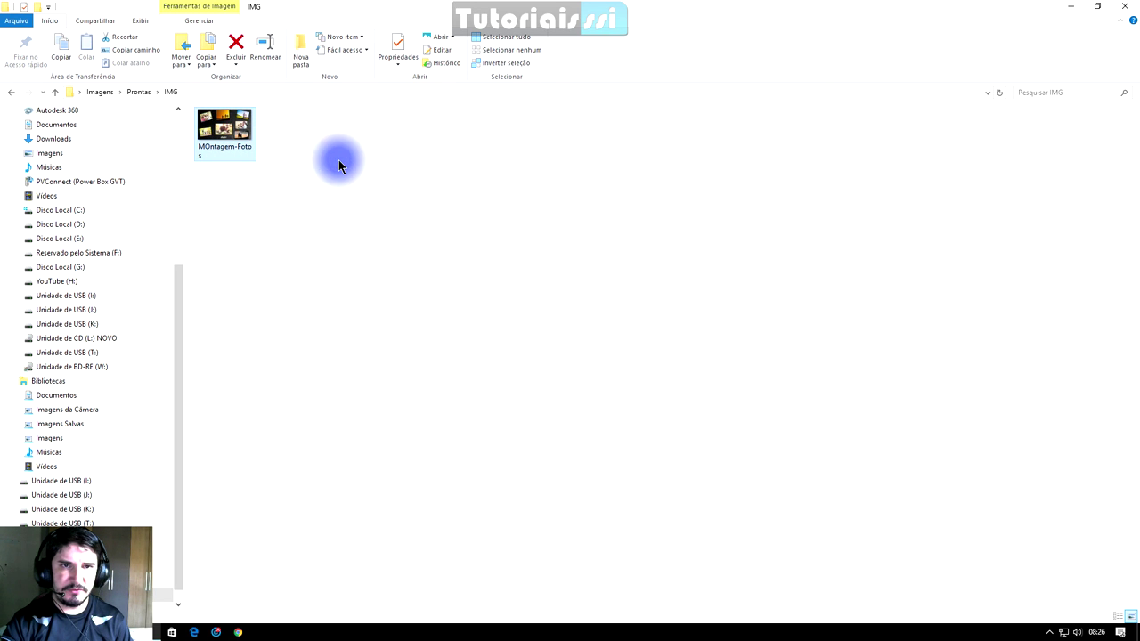
pyautogui.click(1129, 14)
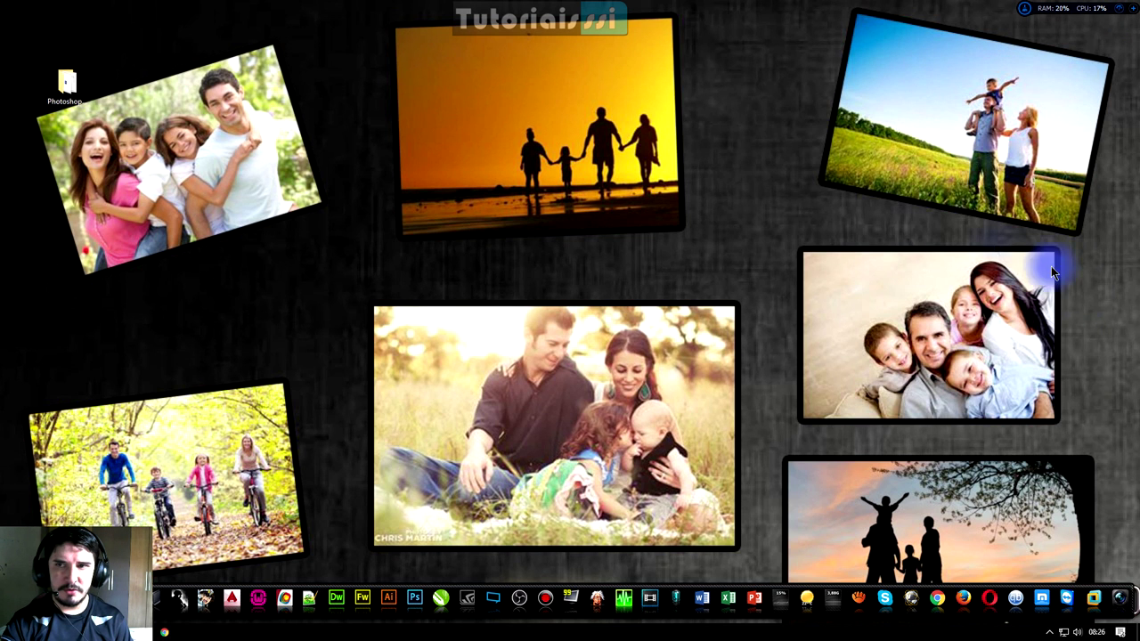